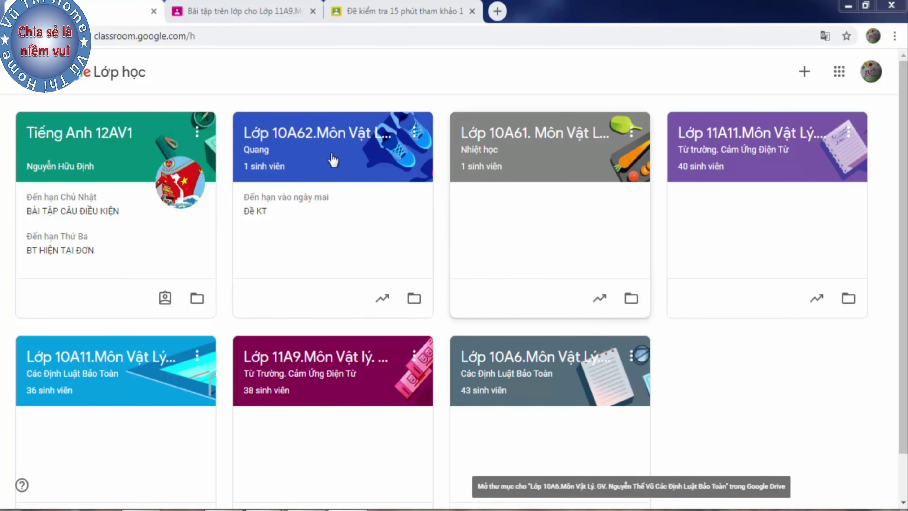
- Open the Lớp 10A62 physics class and go to its classwork page (Bài tập trên lớp)
{"action": "left_click", "coordinate": [298, 145]}
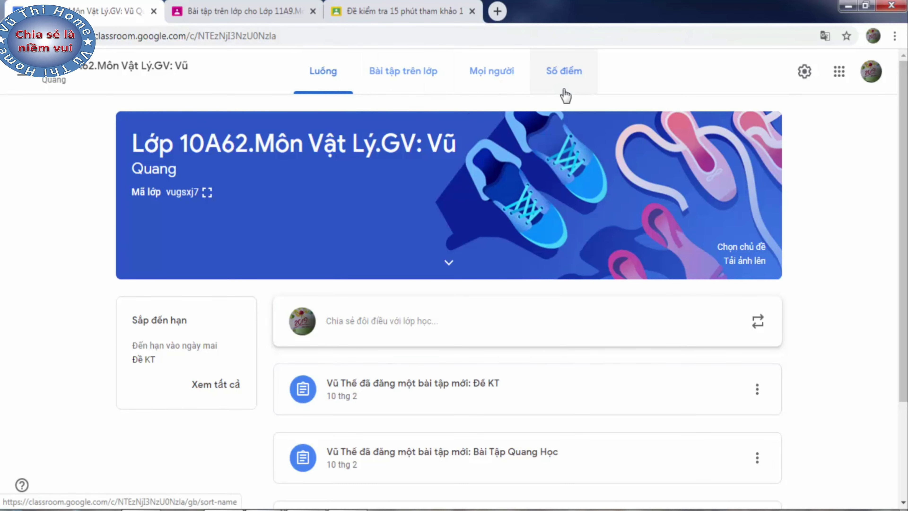
{"action": "left_click", "coordinate": [324, 79]}
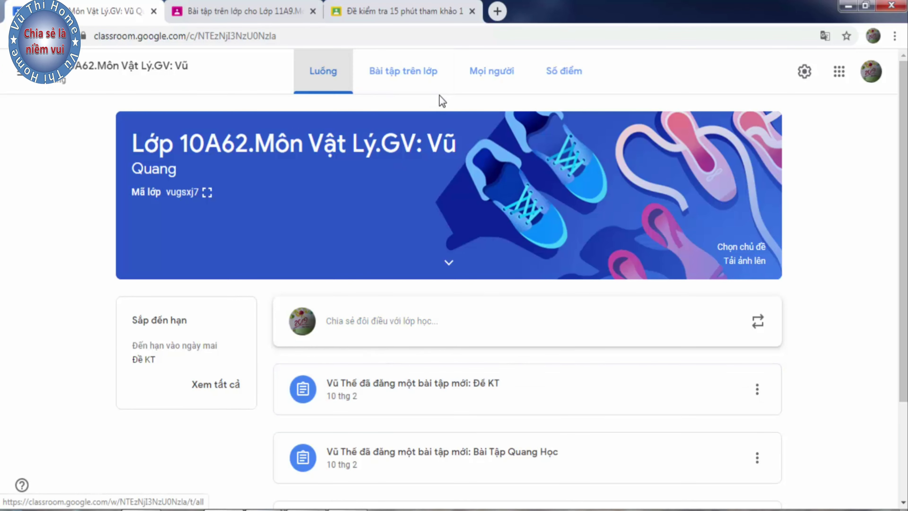
{"action": "left_click", "coordinate": [390, 74]}
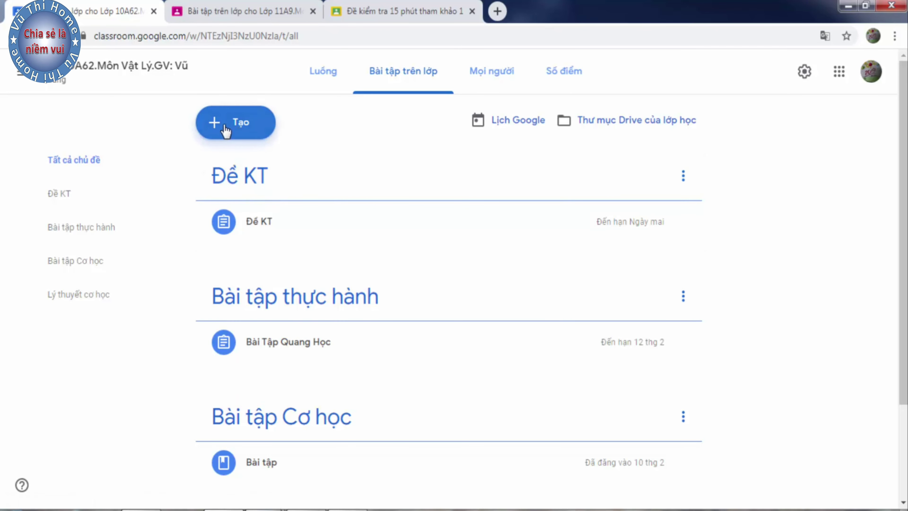
- Look over the types of classwork that can be created, the class's people list, its gradebook and its stream
{"action": "left_click", "coordinate": [225, 131]}
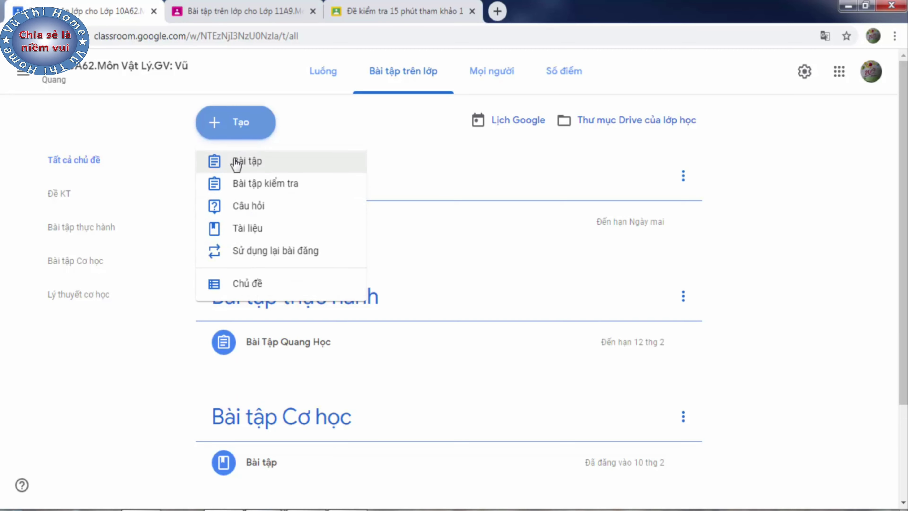
{"action": "left_click", "coordinate": [411, 135]}
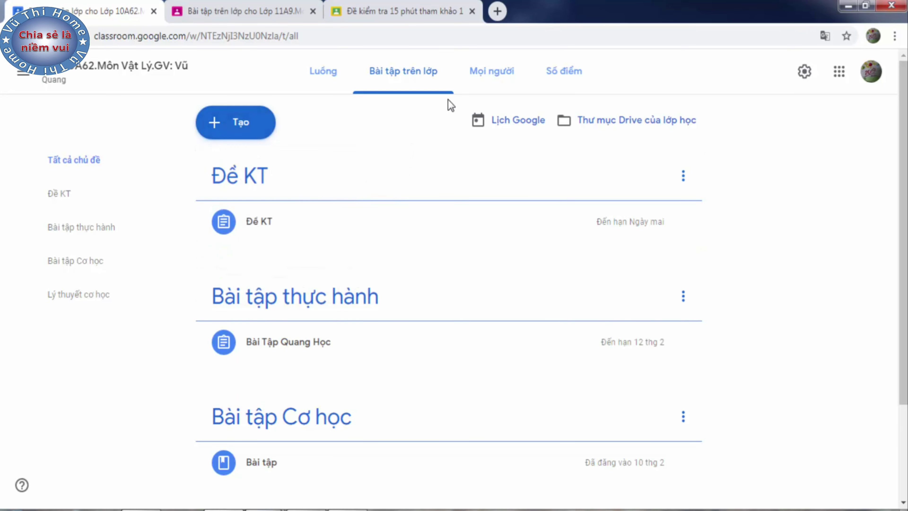
{"action": "left_click", "coordinate": [490, 82]}
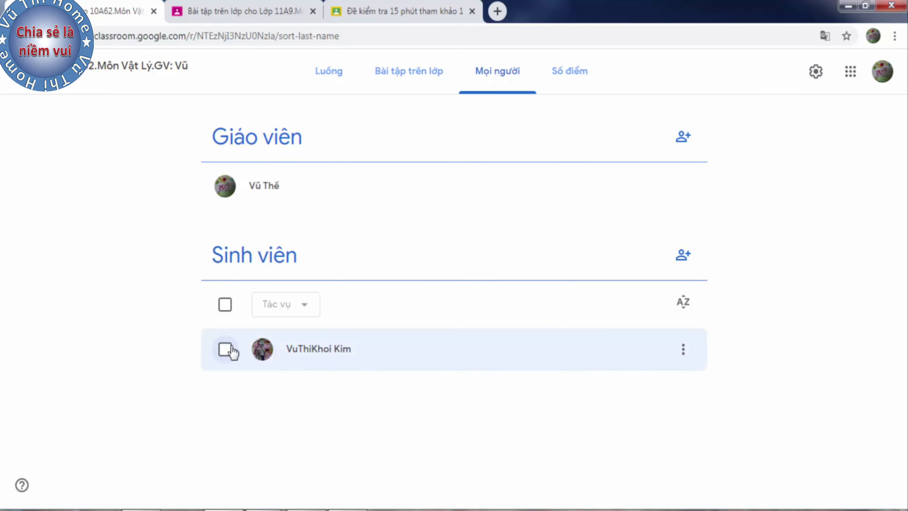
{"action": "left_click", "coordinate": [572, 81]}
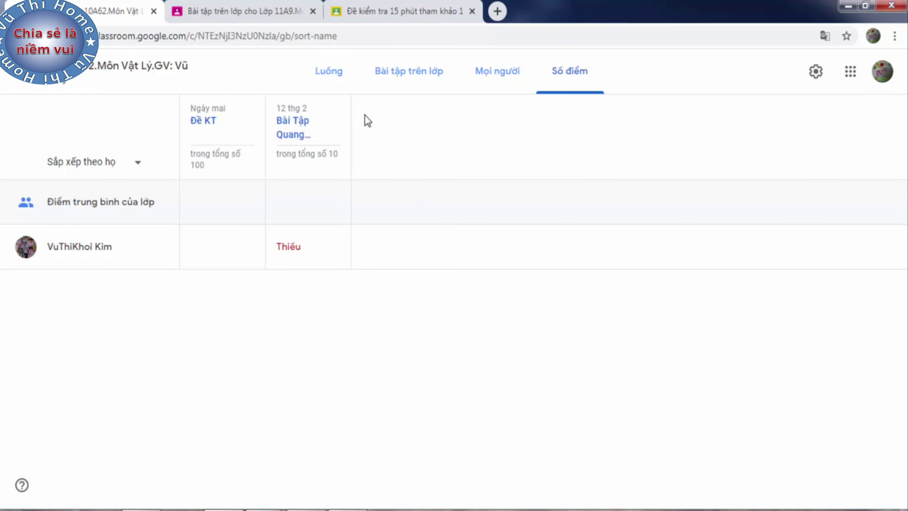
{"action": "left_click", "coordinate": [326, 78]}
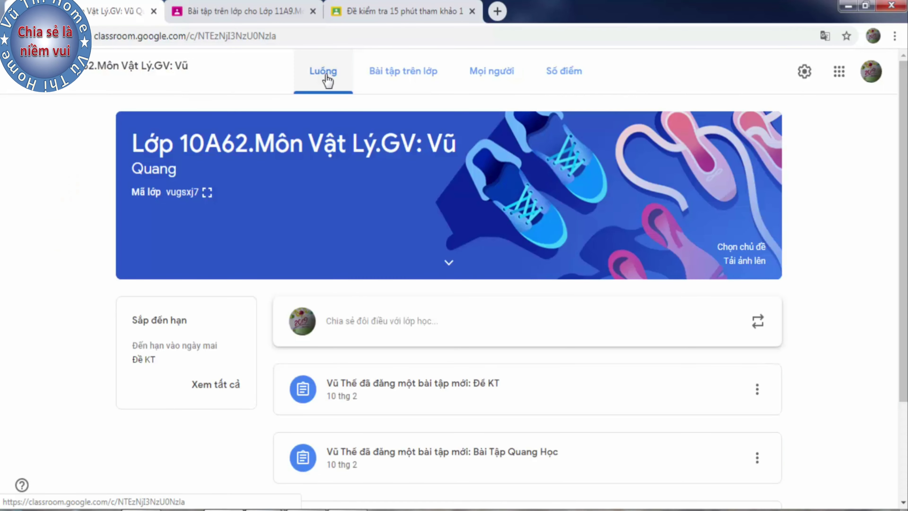
- Examine the topics and posts on the class's classwork page, from Đề KT down to Lý thuyết cơ học
{"action": "left_click", "coordinate": [406, 84]}
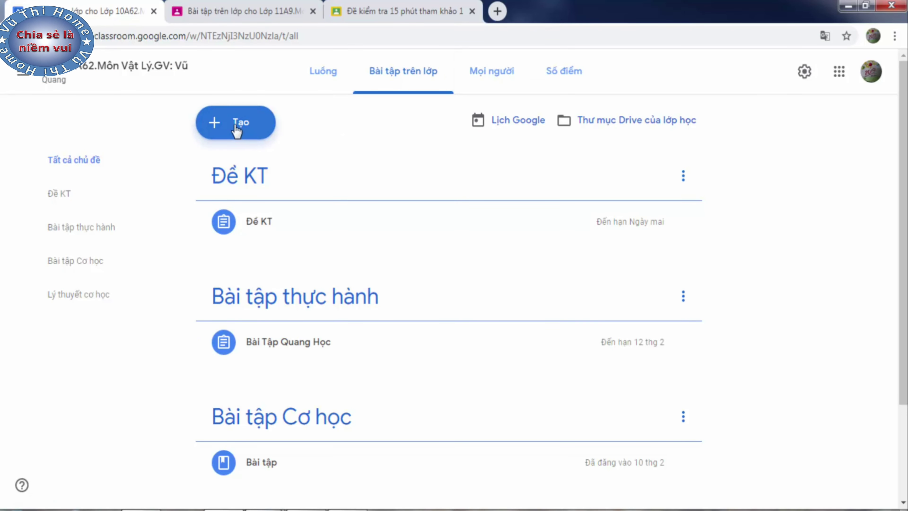
{"action": "scroll", "coordinate": [435, 262], "scroll_direction": "down", "scroll_amount": 3}
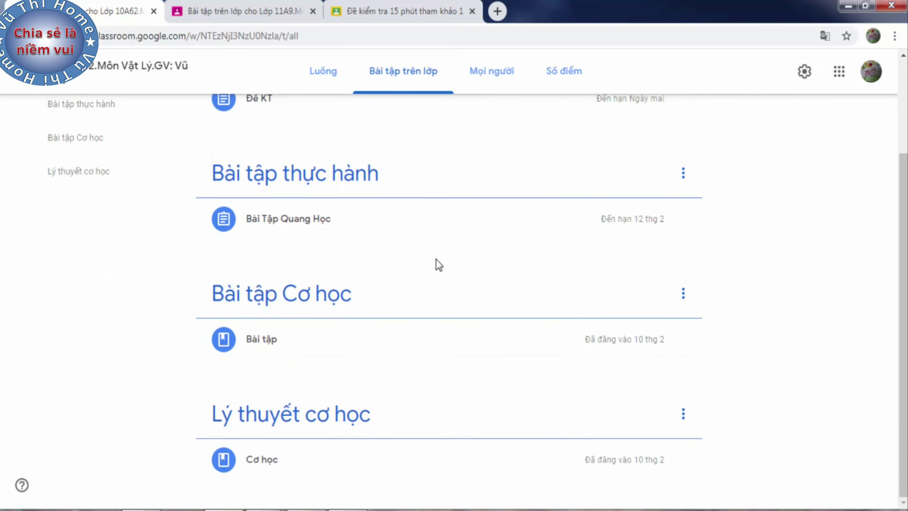
{"action": "scroll", "coordinate": [435, 263], "scroll_direction": "up", "scroll_amount": 3}
{"action": "scroll", "coordinate": [435, 263], "scroll_direction": "down", "scroll_amount": 3}
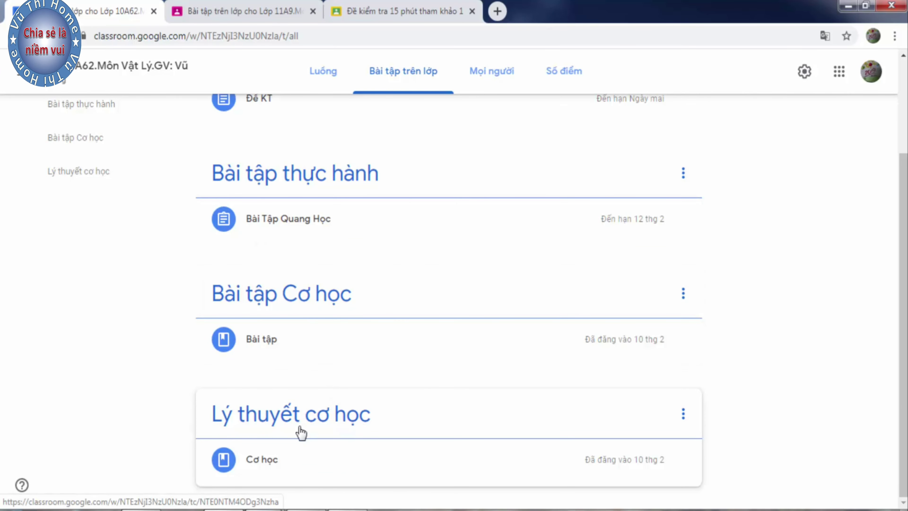
{"action": "scroll", "coordinate": [377, 315], "scroll_direction": "up", "scroll_amount": 3}
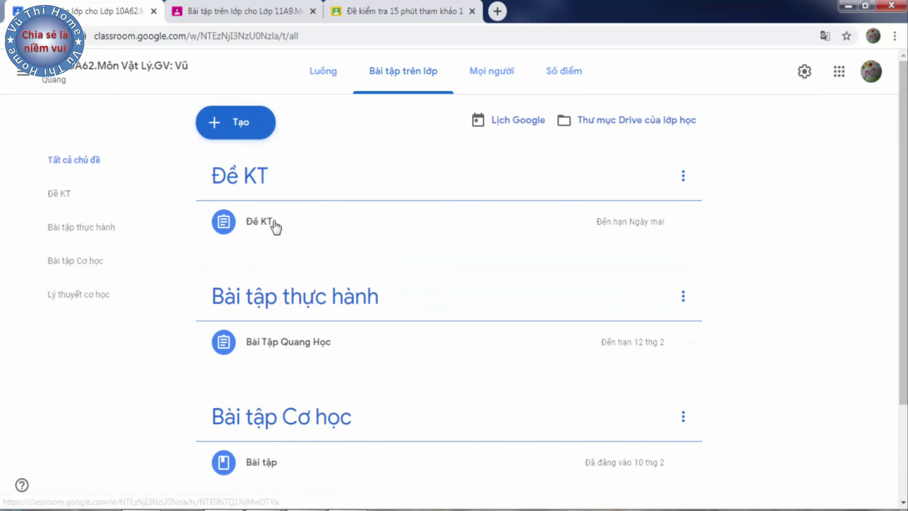
{"action": "scroll", "coordinate": [393, 238], "scroll_direction": "down", "scroll_amount": 3}
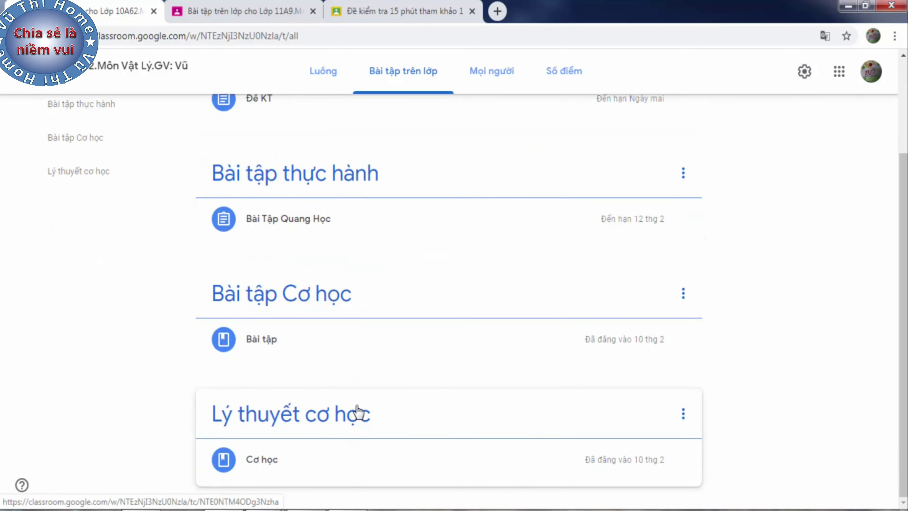
{"action": "scroll", "coordinate": [357, 419], "scroll_direction": "up", "scroll_amount": 3}
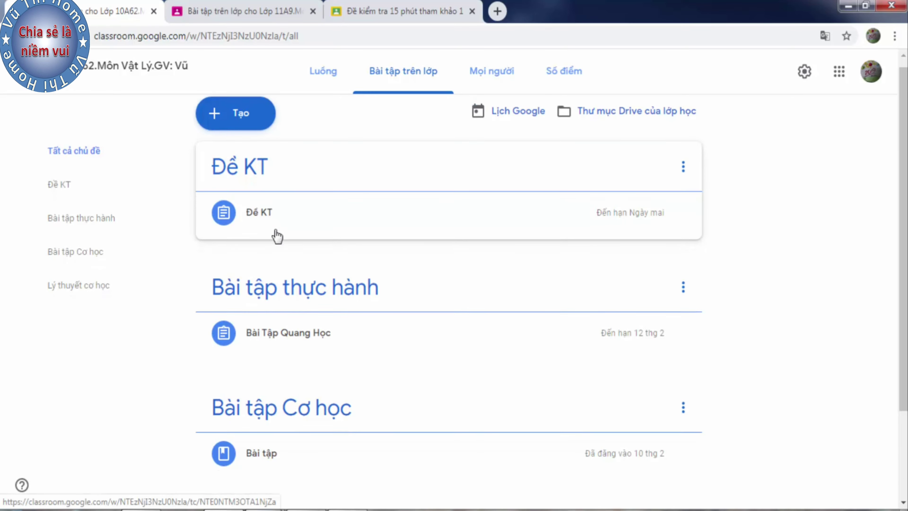
{"action": "scroll", "coordinate": [294, 392], "scroll_direction": "down", "scroll_amount": 3}
{"action": "scroll", "coordinate": [293, 375], "scroll_direction": "up", "scroll_amount": 3}
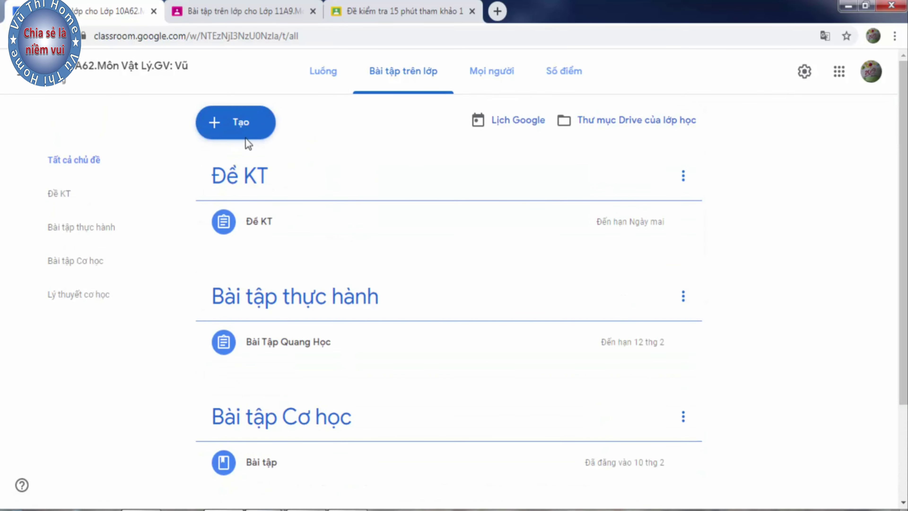
- Create a new material (Tài liệu) for the class with the title "Lý thuyết Năng lượng"
{"action": "left_click", "coordinate": [235, 127]}
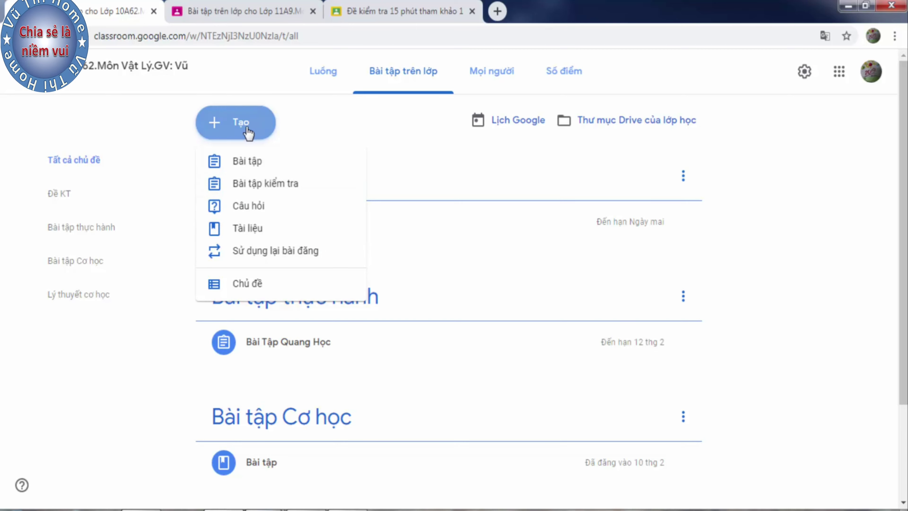
{"action": "left_click", "coordinate": [249, 232]}
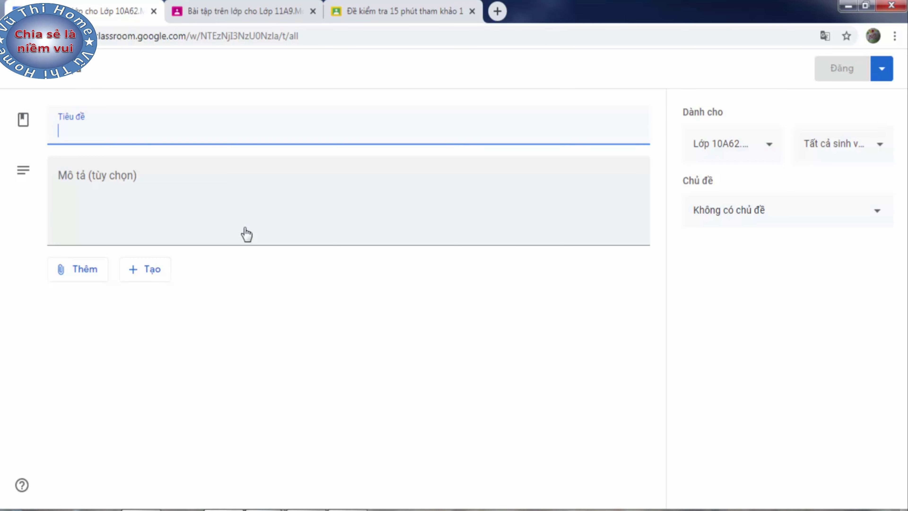
{"action": "type", "text": "Lý thuyết"}
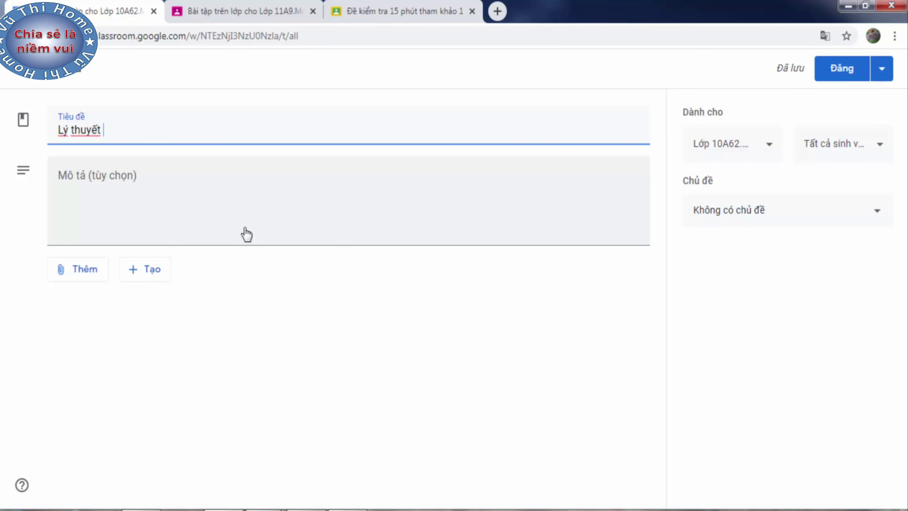
{"action": "type", "text": "Năng lượng"}
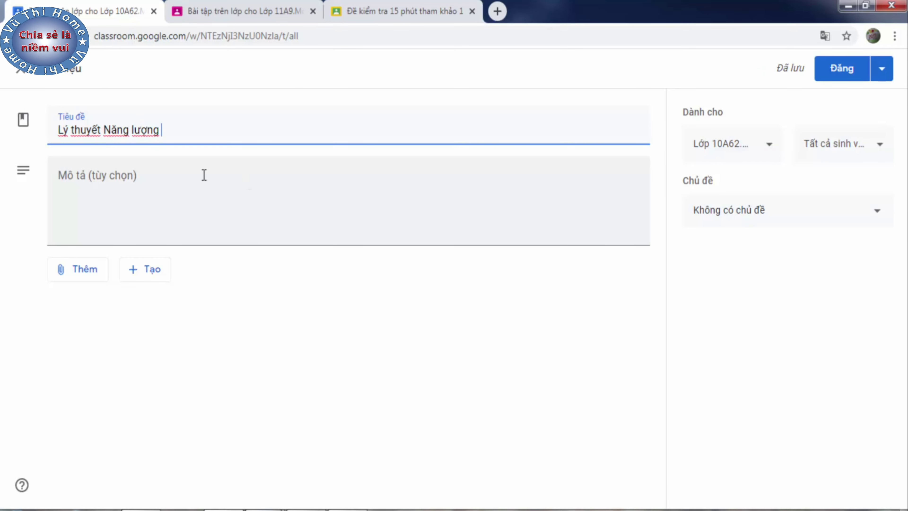
- Enter the material's description as "Em đọc và học lý thuyết"
{"action": "left_click", "coordinate": [61, 175]}
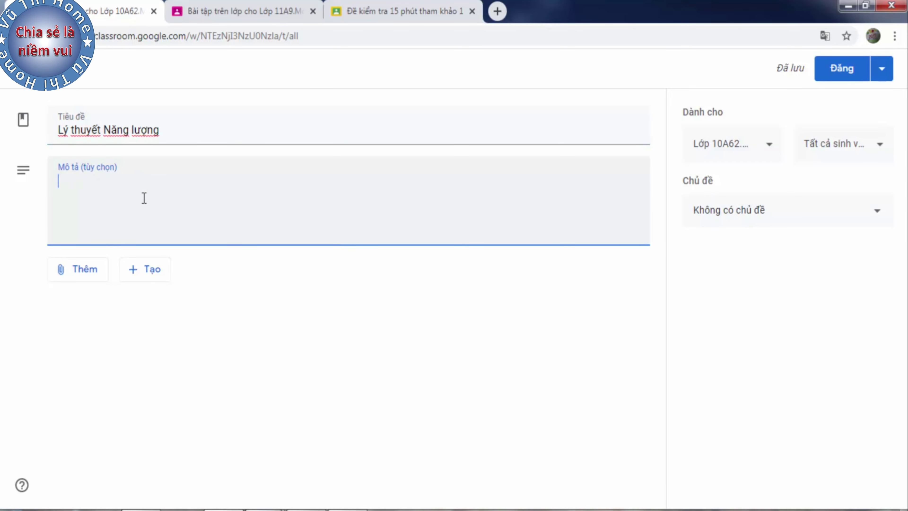
{"action": "type", "text": "Em"}
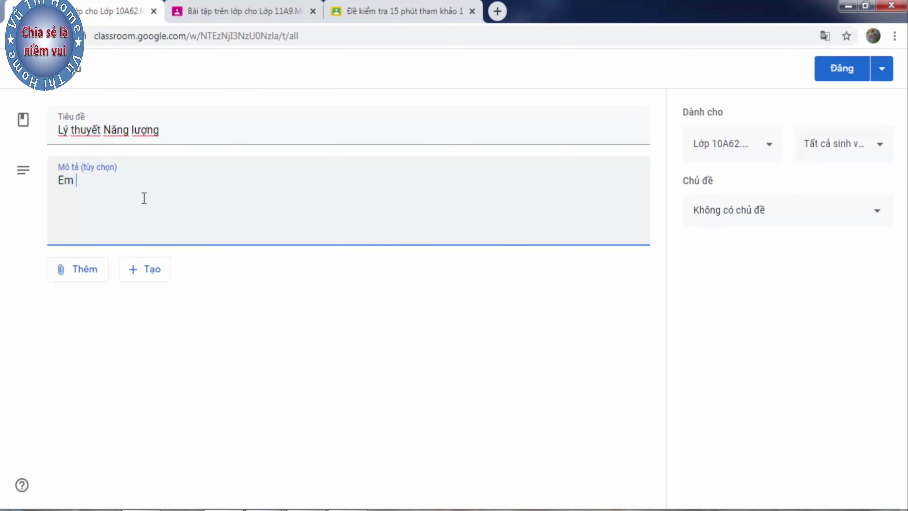
{"action": "type", "text": " đọc "}
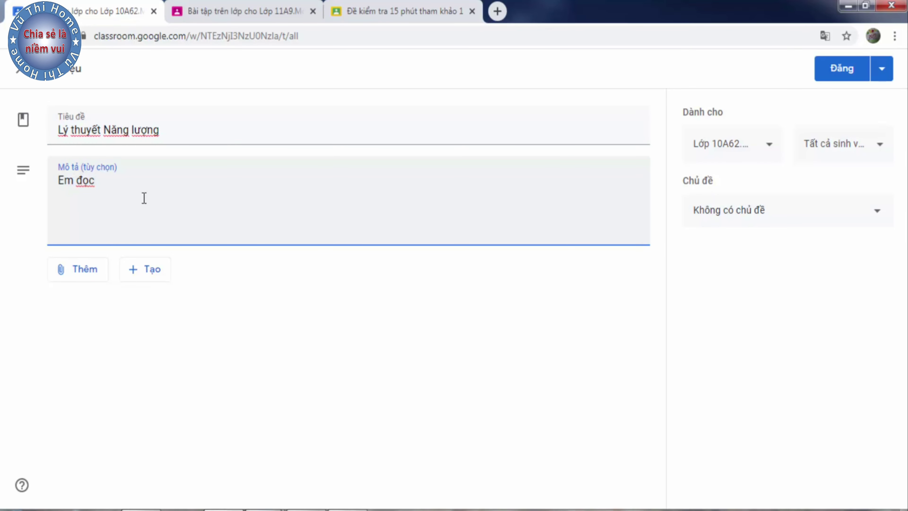
{"action": "type", "text": "và học lý thuyết"}
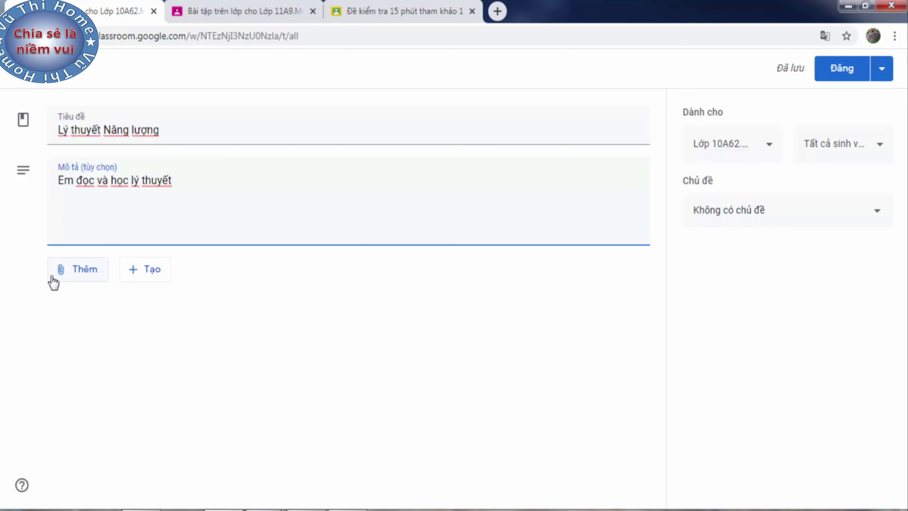
- Start attaching a file from the computer to the material, dismissing the Windows color scheme prompt without changing the scheme
{"action": "left_click", "coordinate": [85, 276]}
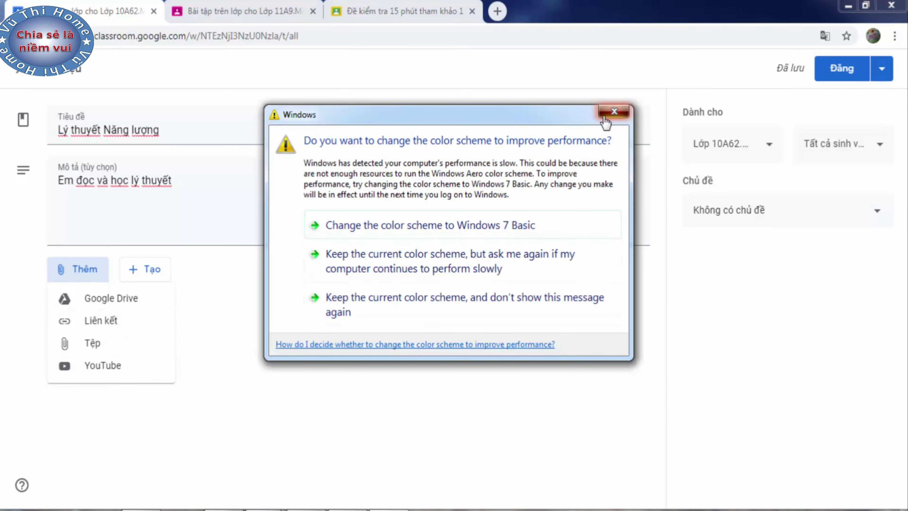
{"action": "left_click", "coordinate": [604, 118]}
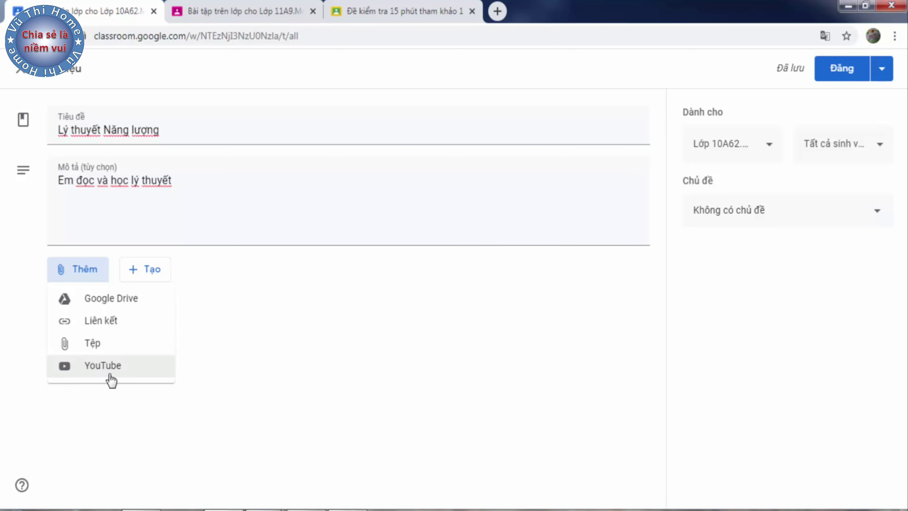
{"action": "left_click", "coordinate": [92, 348]}
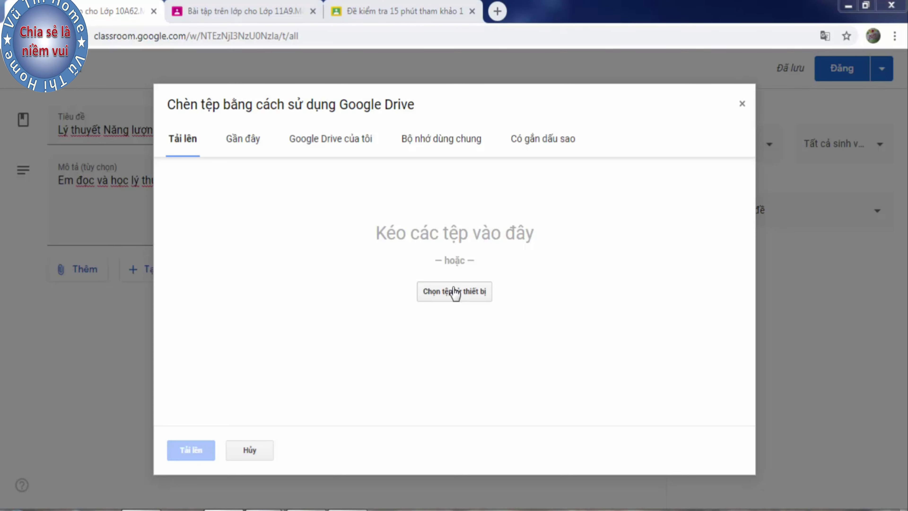
{"action": "left_click", "coordinate": [455, 292]}
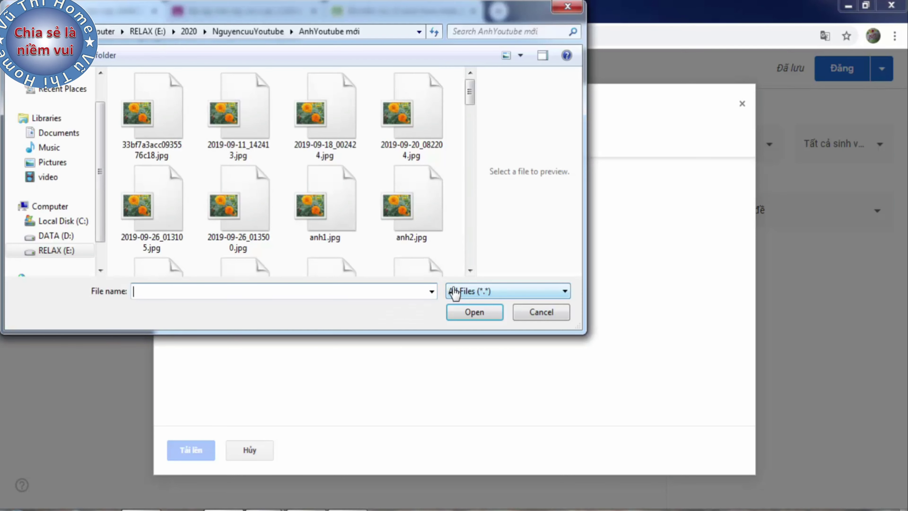
- Browse to the Classroom folder inside 2020\NguyencuuYoutube on the RELAX (E:) drive
{"action": "left_click", "coordinate": [51, 254]}
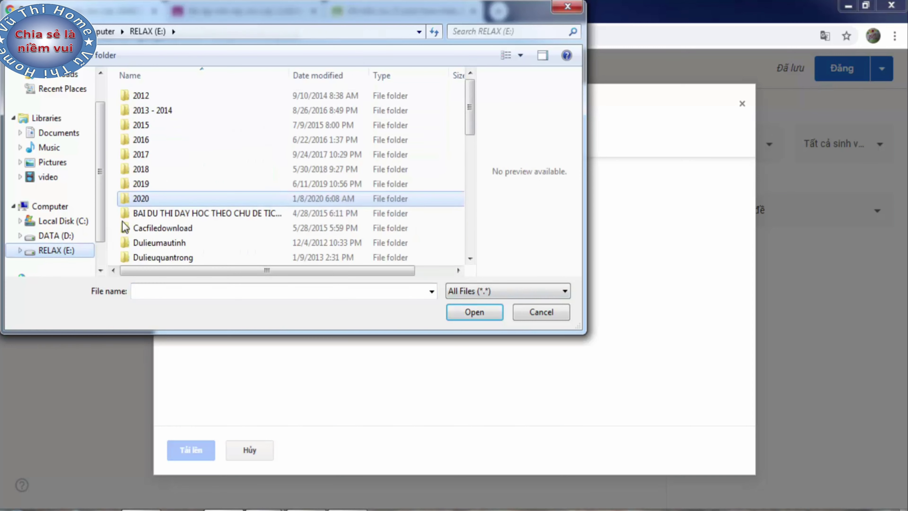
{"action": "double_click", "coordinate": [154, 198]}
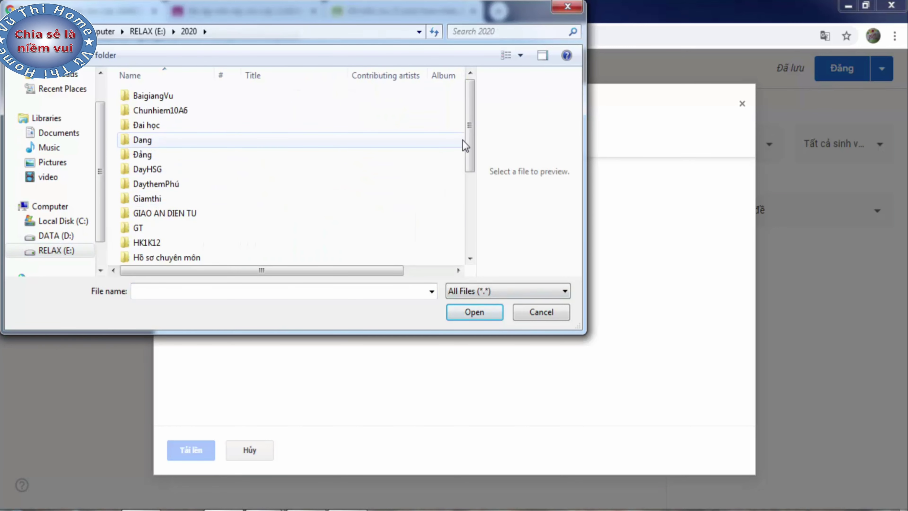
{"action": "left_click_drag", "start_coordinate": [472, 148], "coordinate": [476, 184]}
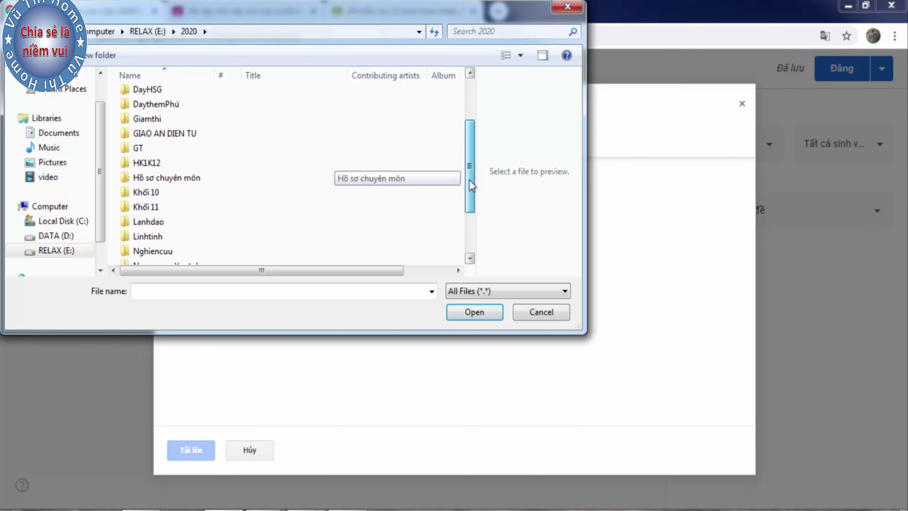
{"action": "scroll", "coordinate": [334, 179], "scroll_direction": "down", "scroll_amount": 2}
{"action": "left_click", "coordinate": [195, 203]}
{"action": "double_click", "coordinate": [194, 203]}
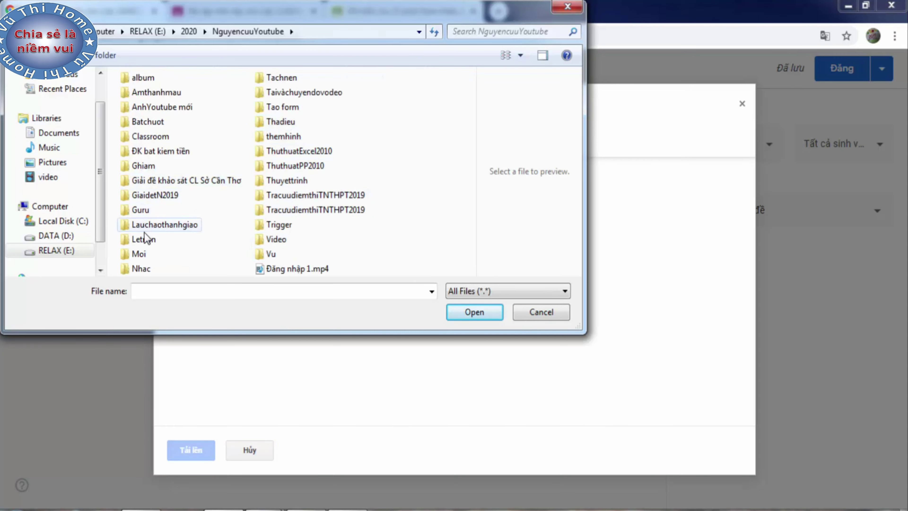
{"action": "double_click", "coordinate": [157, 137]}
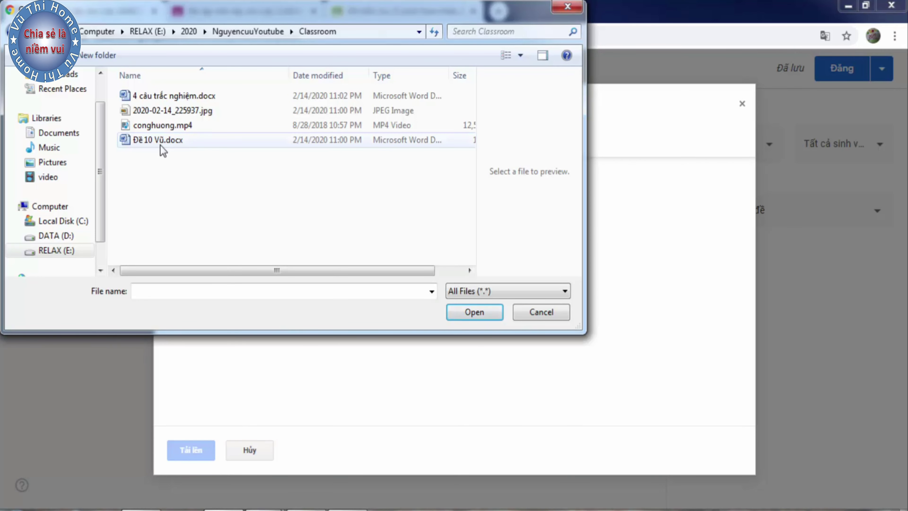
- Choose the file "Đề 10 Vũ.docx" and upload it as the material's attachment
{"action": "left_click", "coordinate": [146, 143]}
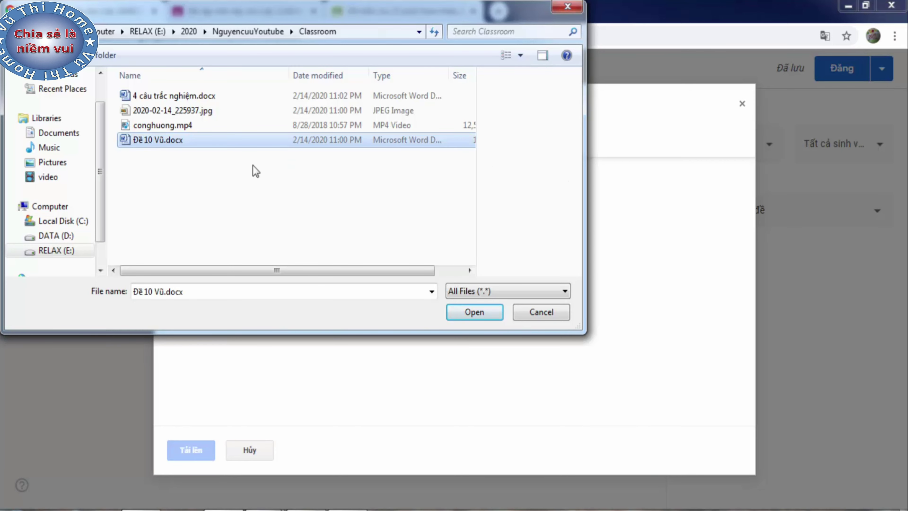
{"action": "left_click", "coordinate": [476, 312]}
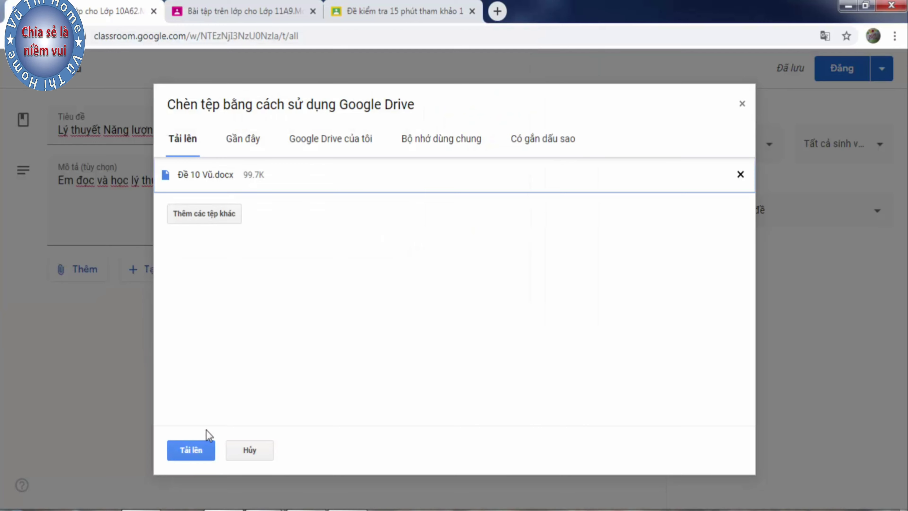
{"action": "left_click", "coordinate": [191, 451]}
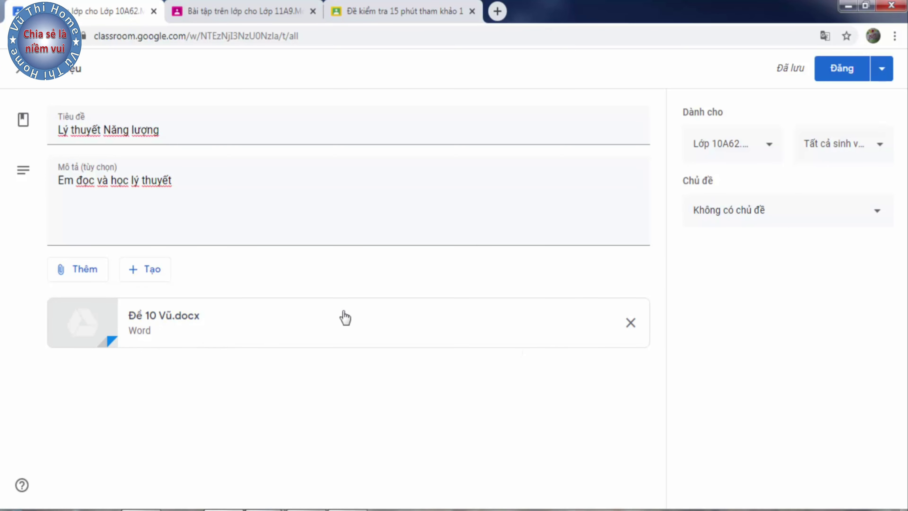
{"action": "left_click", "coordinate": [144, 271]}
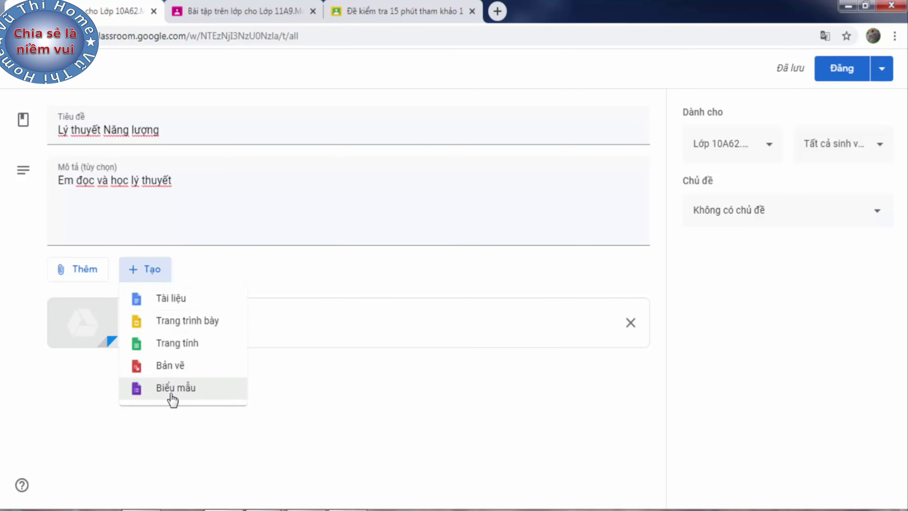
{"action": "left_click", "coordinate": [306, 395]}
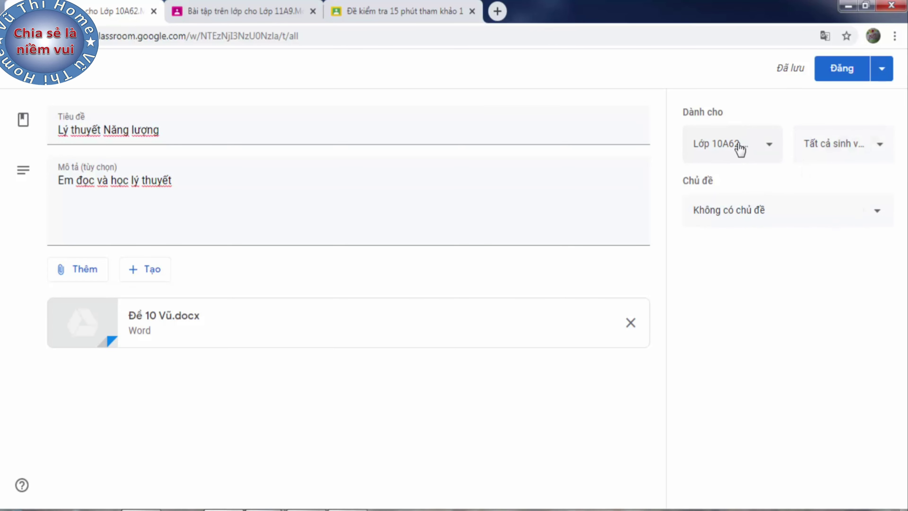
{"action": "left_click", "coordinate": [880, 153]}
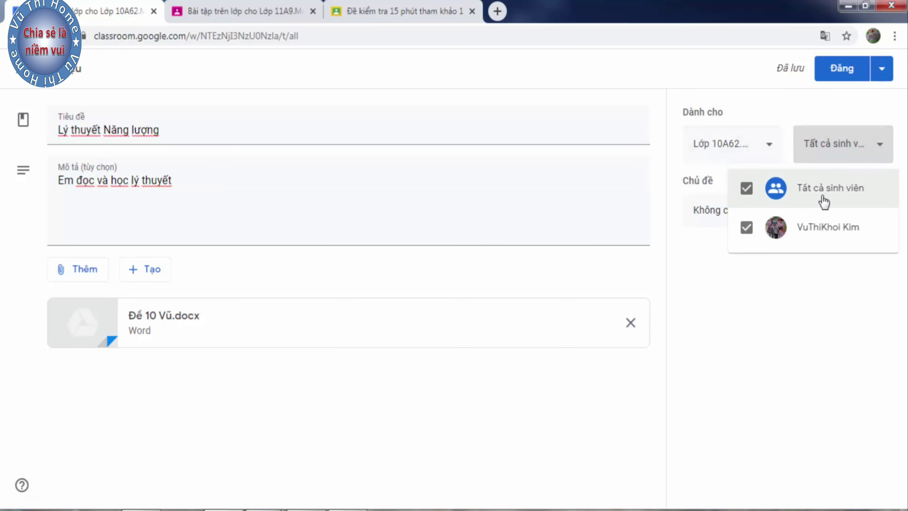
{"action": "left_click", "coordinate": [701, 272]}
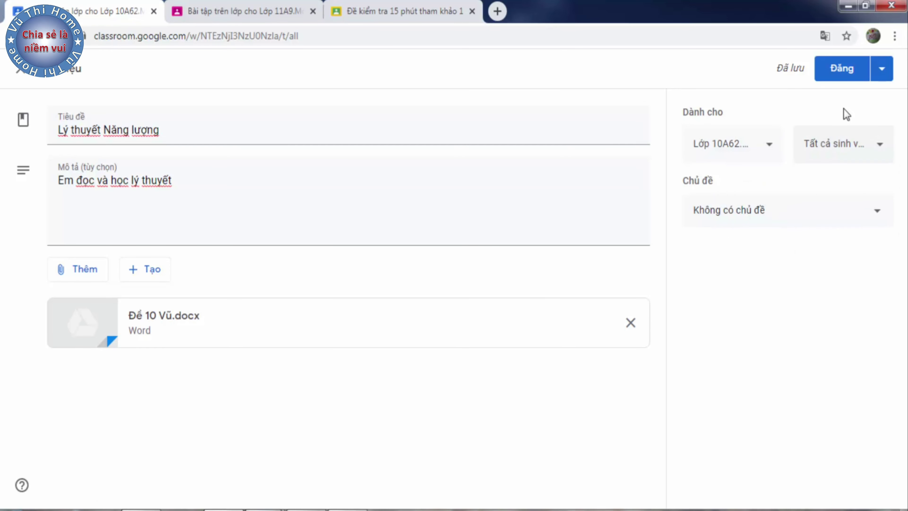
{"action": "left_click", "coordinate": [881, 70]}
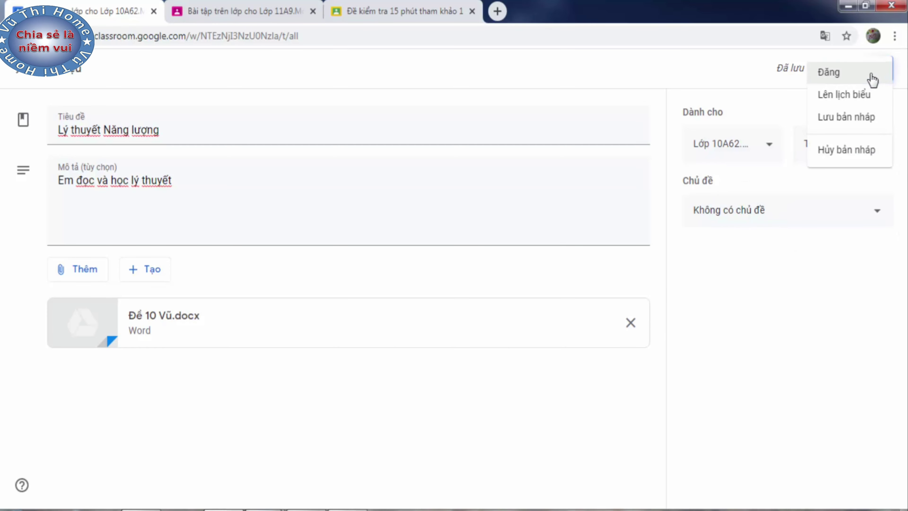
{"action": "left_click", "coordinate": [725, 243]}
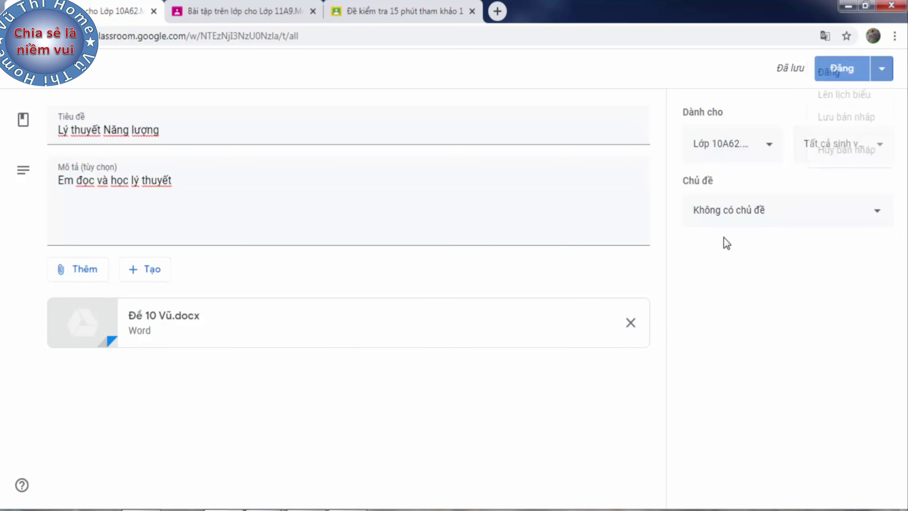
- Create the topic "Lý thuyết năng lượng" for the material and post the material to the class
{"action": "left_click", "coordinate": [876, 215]}
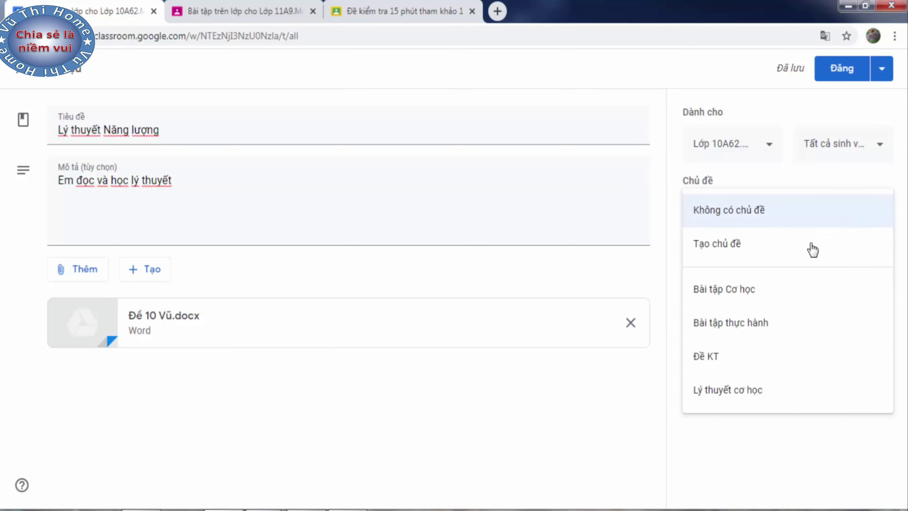
{"action": "left_click", "coordinate": [736, 250]}
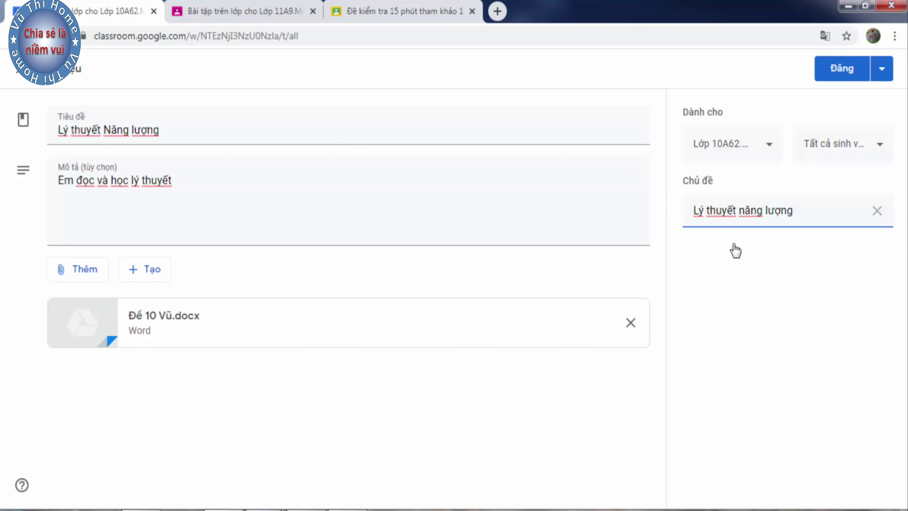
{"action": "left_click", "coordinate": [710, 282]}
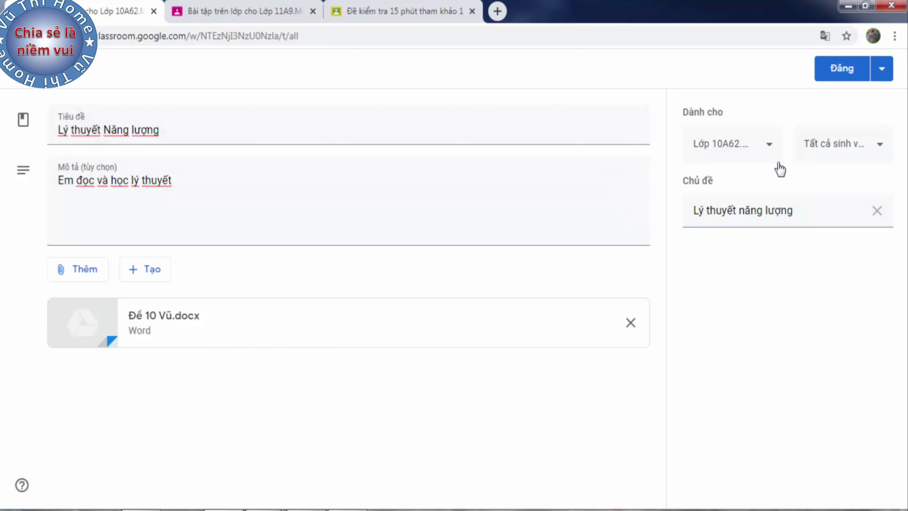
{"action": "left_click", "coordinate": [838, 76]}
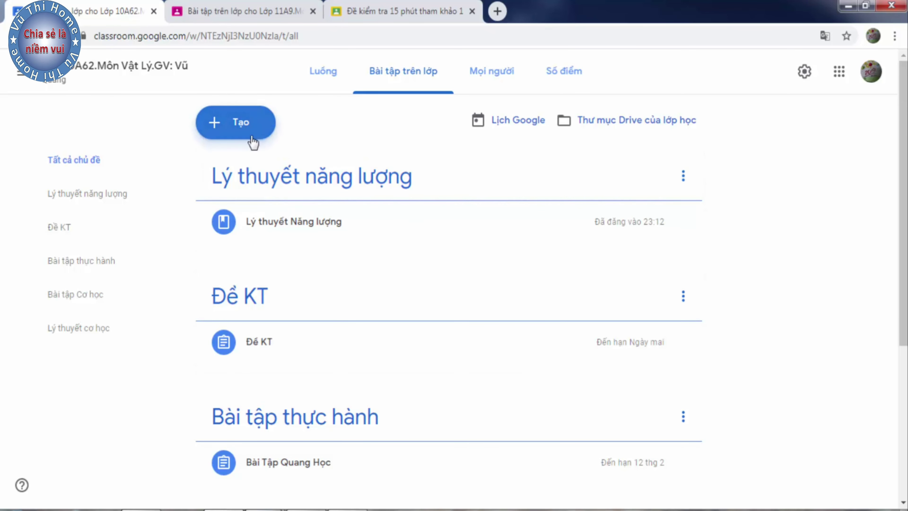
{"action": "left_click", "coordinate": [242, 130]}
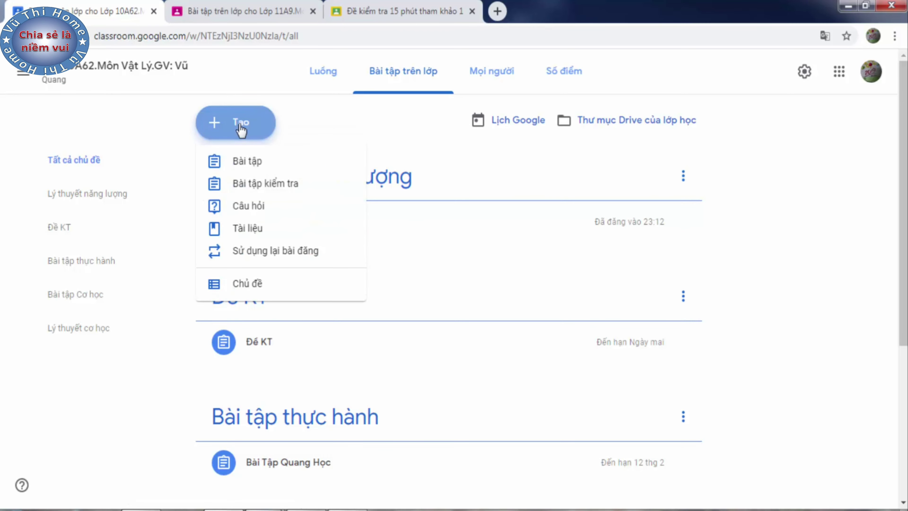
{"action": "left_click", "coordinate": [246, 210]}
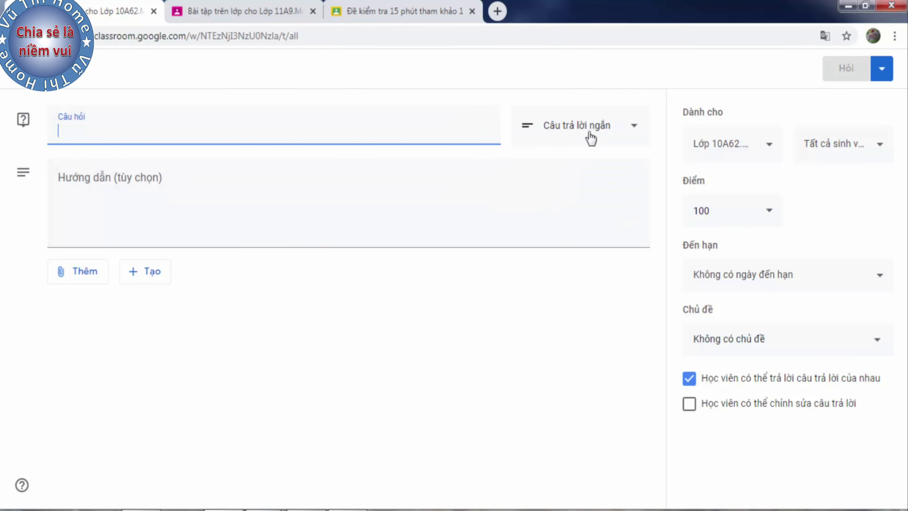
{"action": "left_click", "coordinate": [633, 130]}
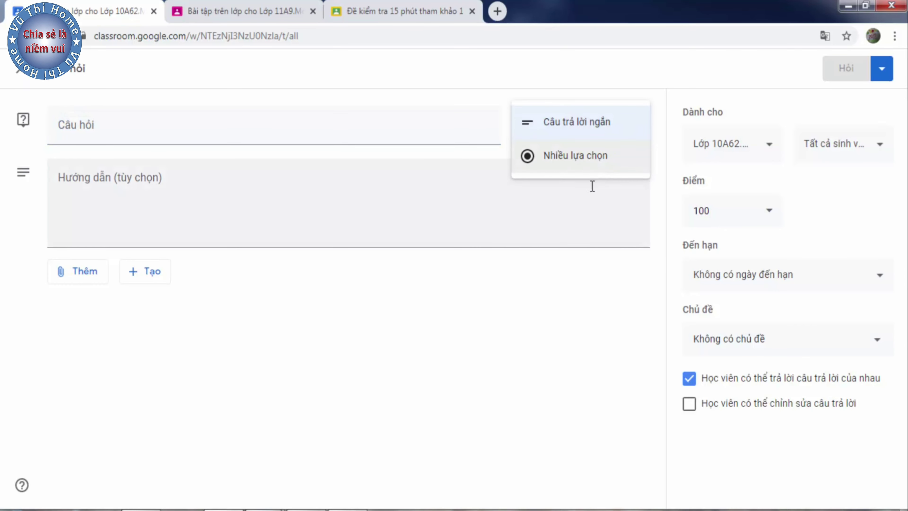
{"action": "left_click", "coordinate": [434, 197]}
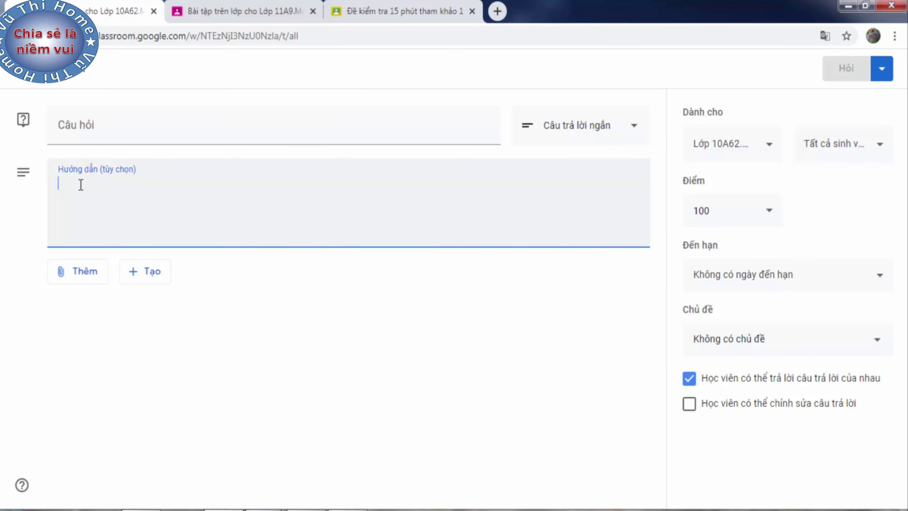
{"action": "left_click", "coordinate": [74, 279]}
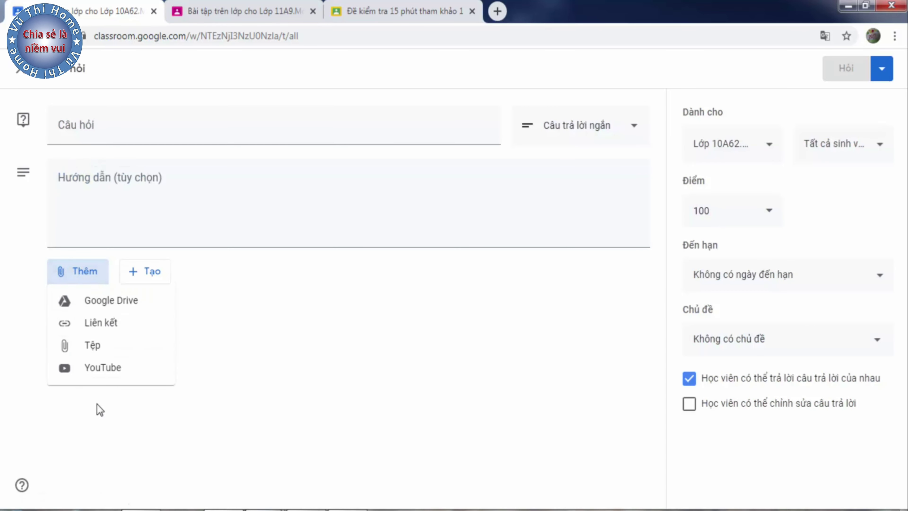
{"action": "left_click", "coordinate": [425, 325]}
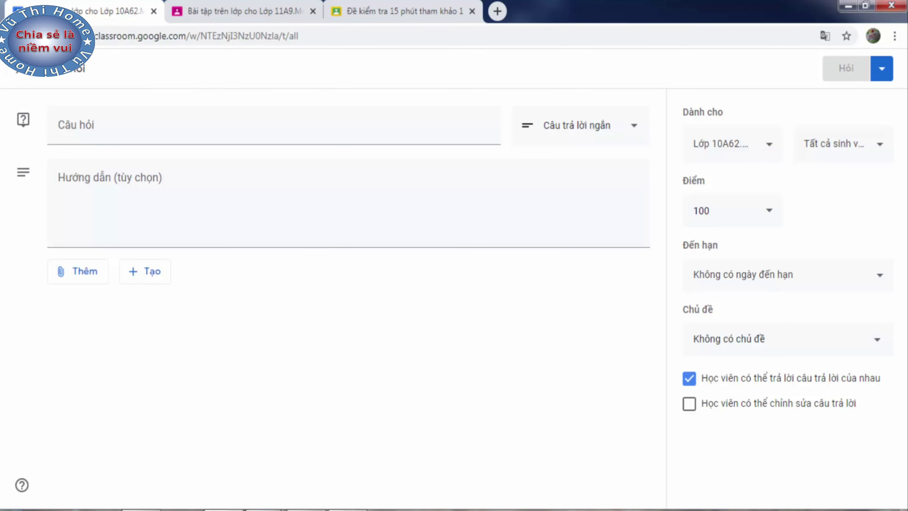
{"action": "key", "text": "Escape"}
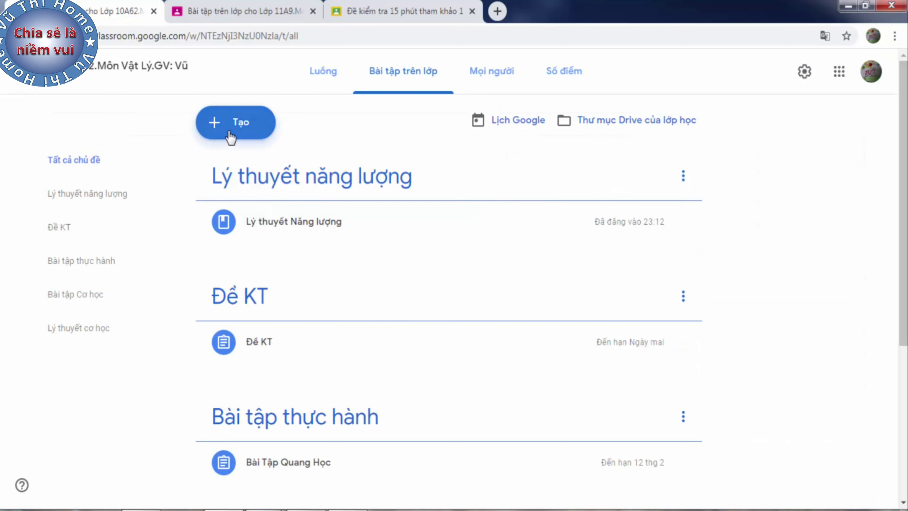
- Create a new assignment titled "Bài tập năng lượng" with the instructions "Các em làm câu trắc nghiệm từ câu 1 đến câu 30"
{"action": "left_click", "coordinate": [234, 124]}
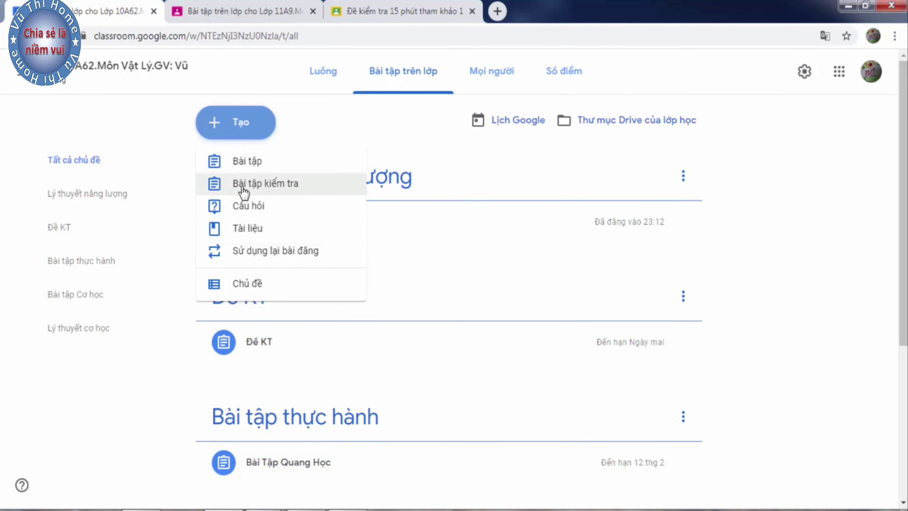
{"action": "left_click", "coordinate": [237, 165]}
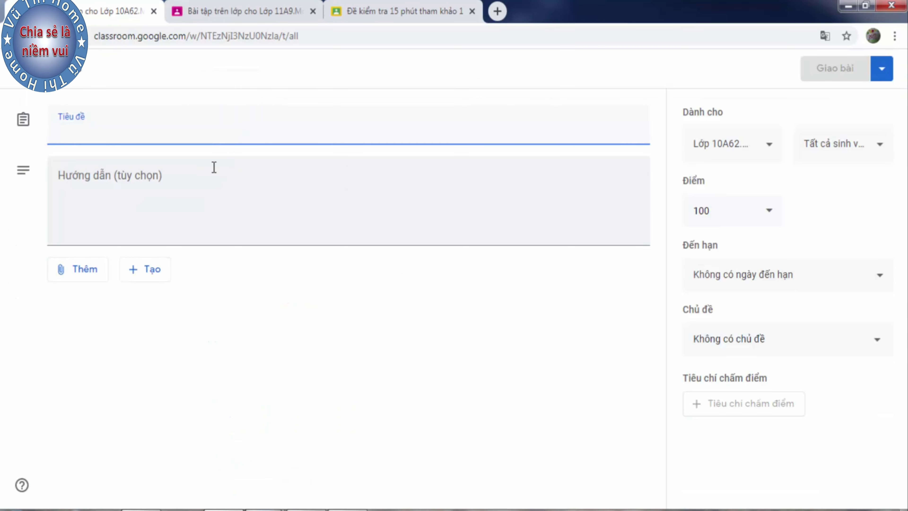
{"action": "type", "text": "Bai"}
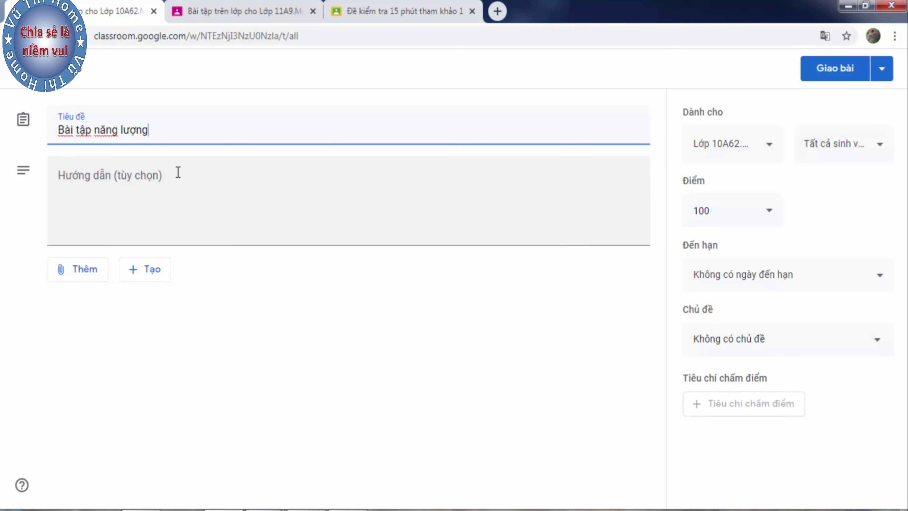
{"action": "left_click", "coordinate": [102, 177]}
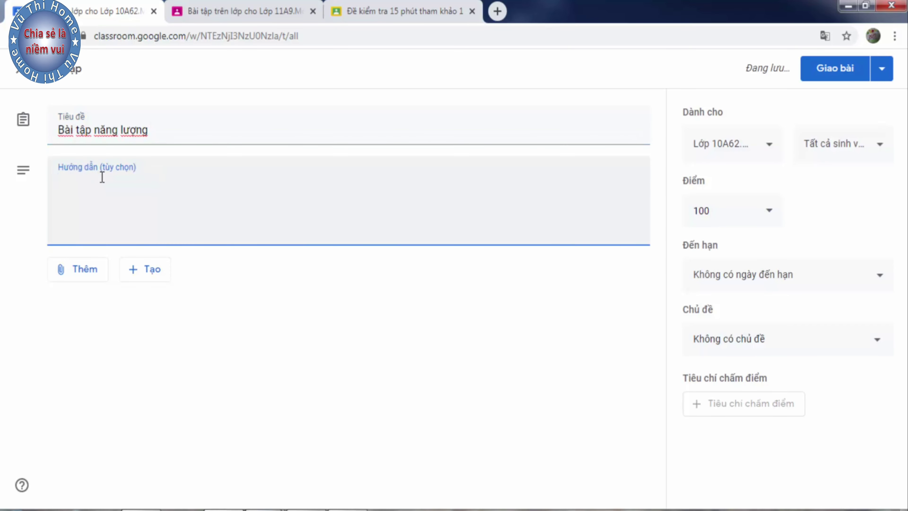
{"action": "type", "text": "Các"}
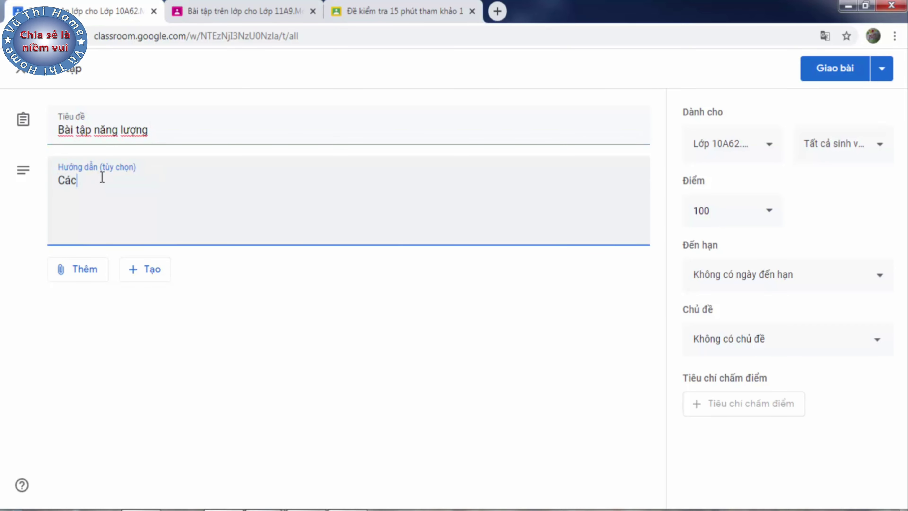
{"action": "type", "text": " em làm"}
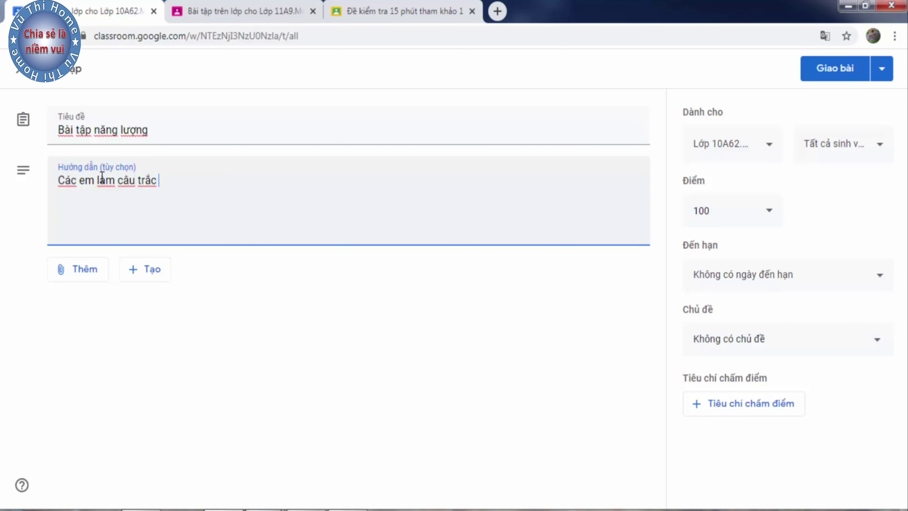
{"action": "type", "text": "câu trắc nghie"}
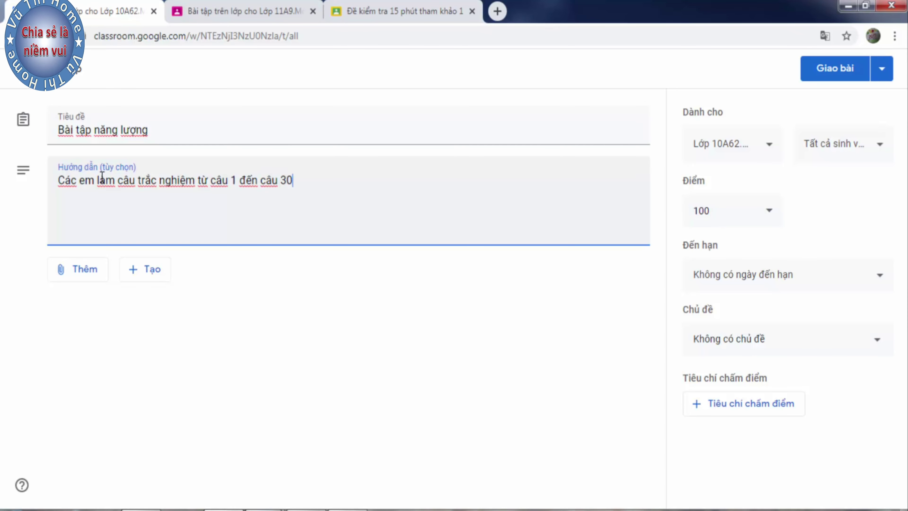
- Upload the file "4 câu trắc nghiệm.docx" from the computer's Classroom folder as the assignment's attachment
{"action": "left_click", "coordinate": [82, 272]}
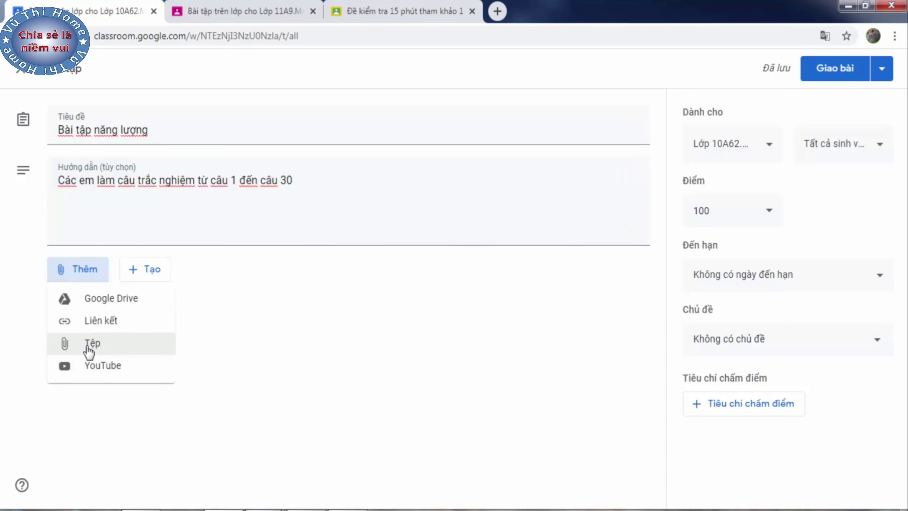
{"action": "left_click", "coordinate": [91, 347]}
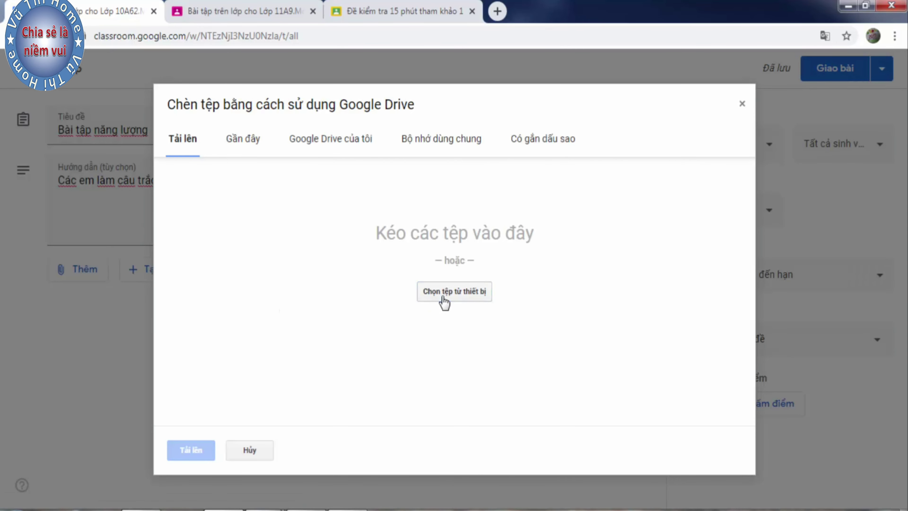
{"action": "left_click", "coordinate": [443, 299]}
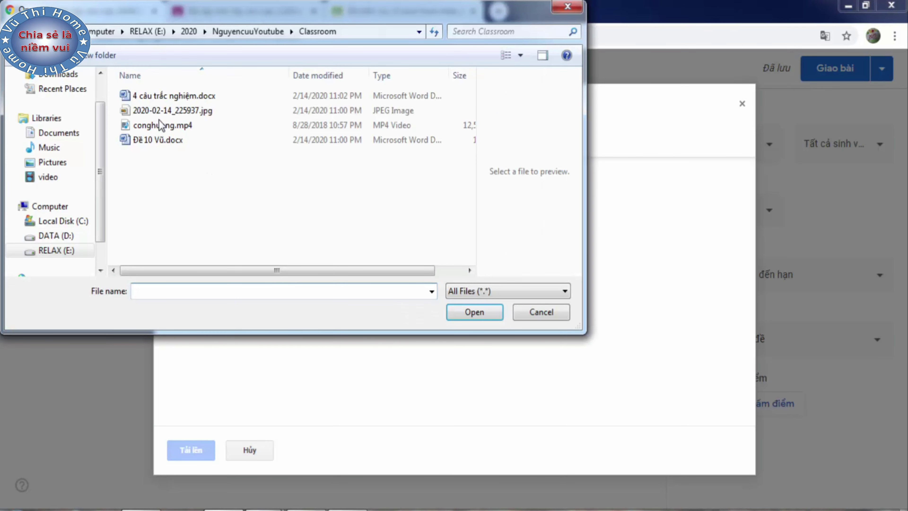
{"action": "left_click", "coordinate": [157, 101]}
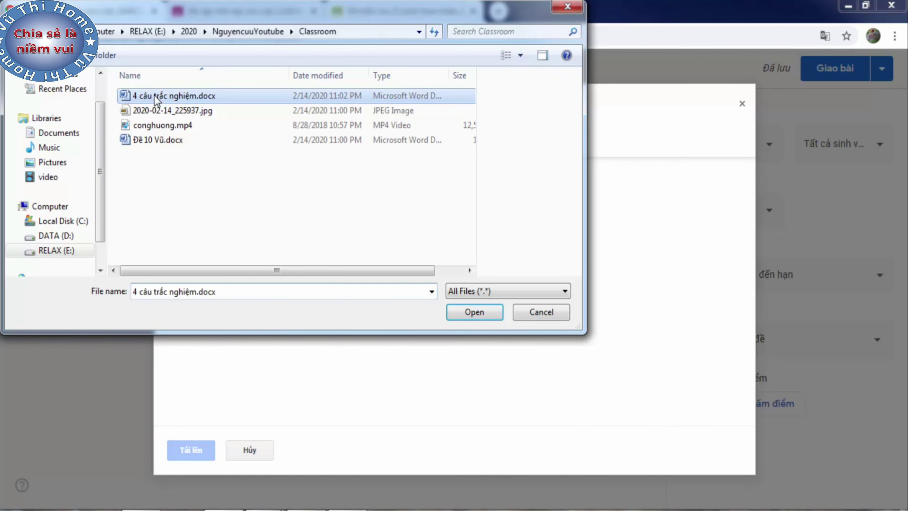
{"action": "left_click", "coordinate": [472, 314]}
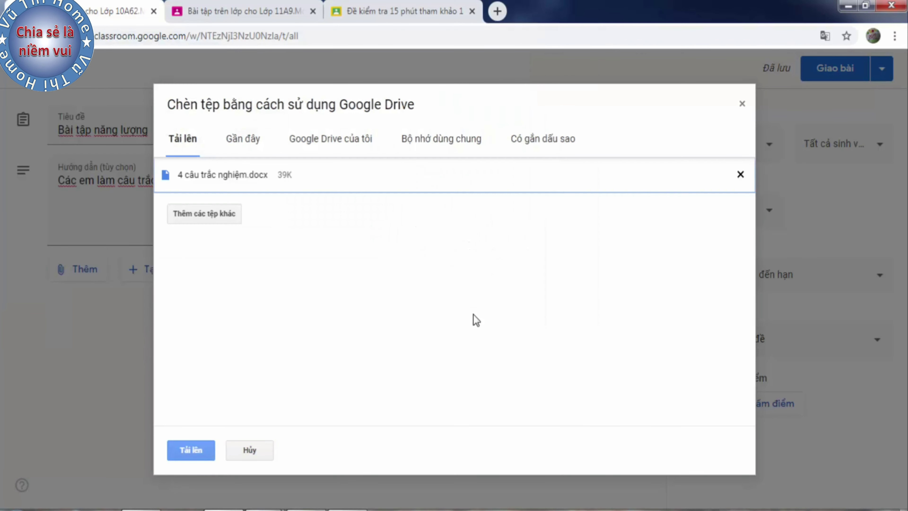
{"action": "left_click", "coordinate": [195, 455]}
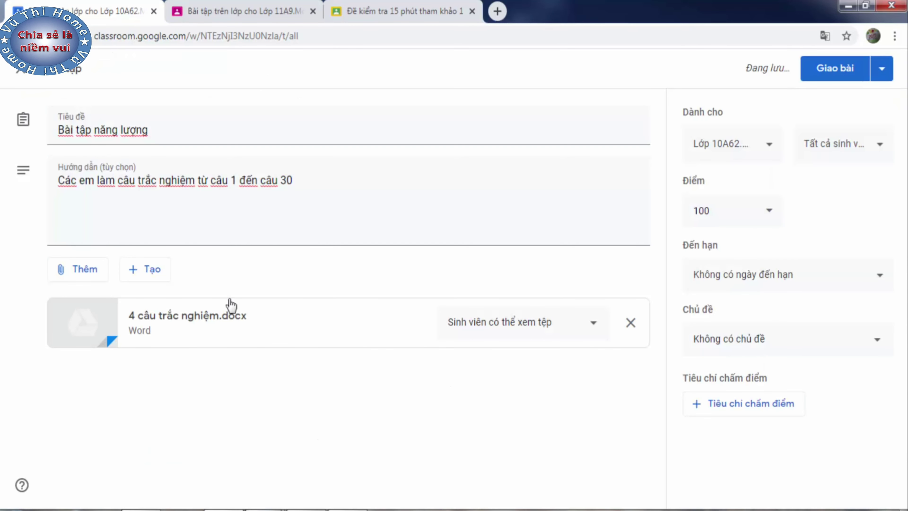
- Set the assignment's due date to 16 February 2020, leaving the time blank
{"action": "left_click", "coordinate": [771, 216]}
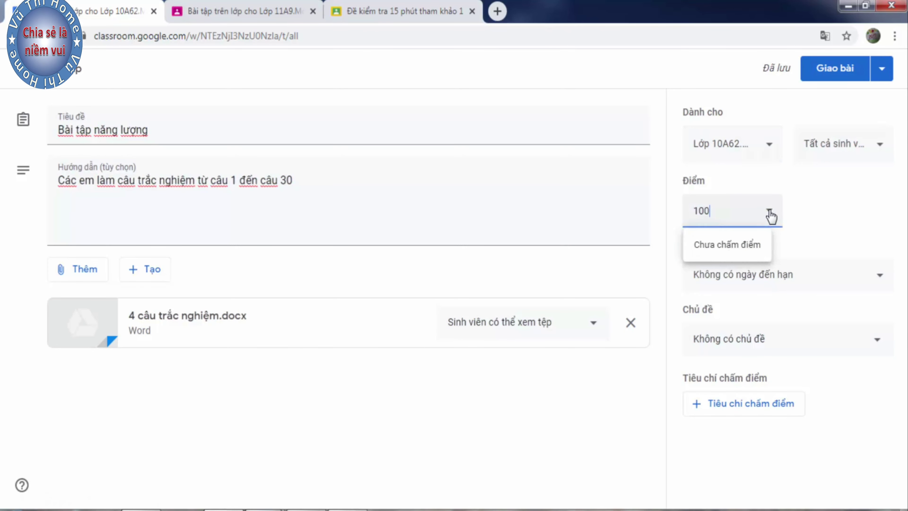
{"action": "left_click", "coordinate": [881, 281]}
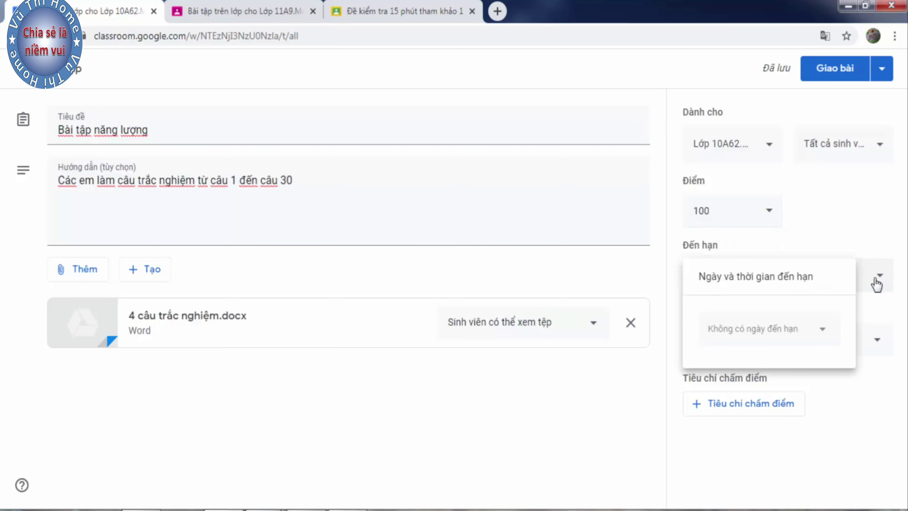
{"action": "left_click", "coordinate": [822, 336]}
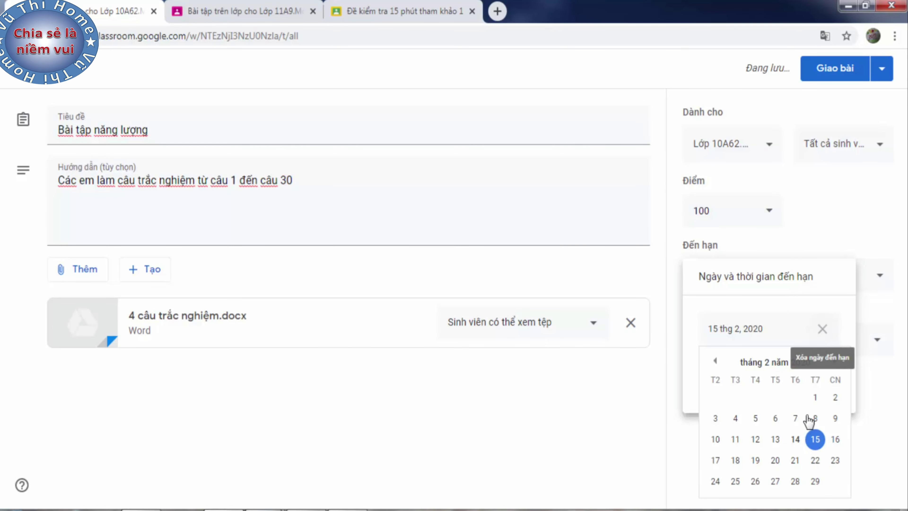
{"action": "left_click", "coordinate": [836, 442]}
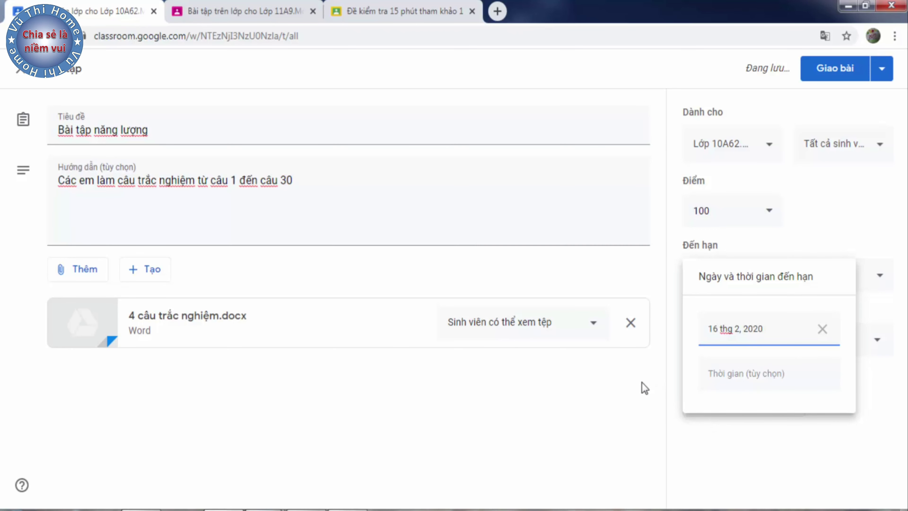
{"action": "left_click", "coordinate": [740, 372]}
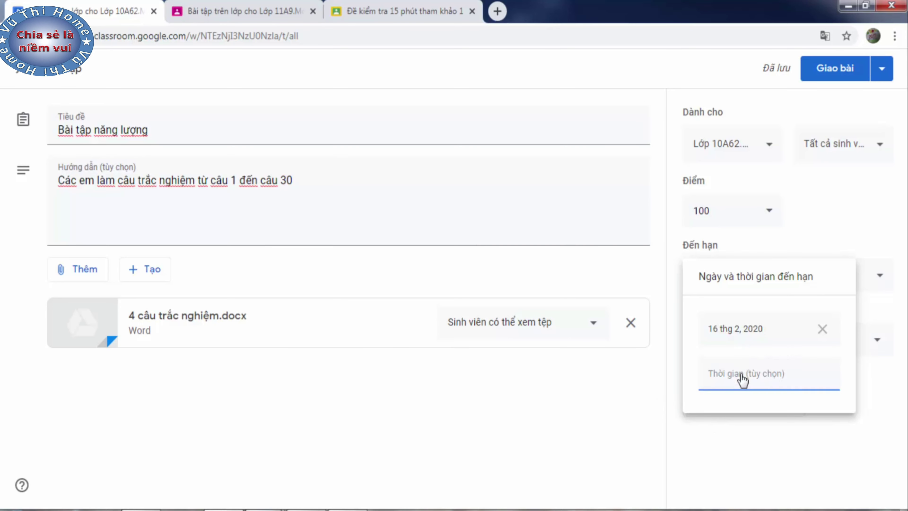
{"action": "left_click", "coordinate": [602, 381]}
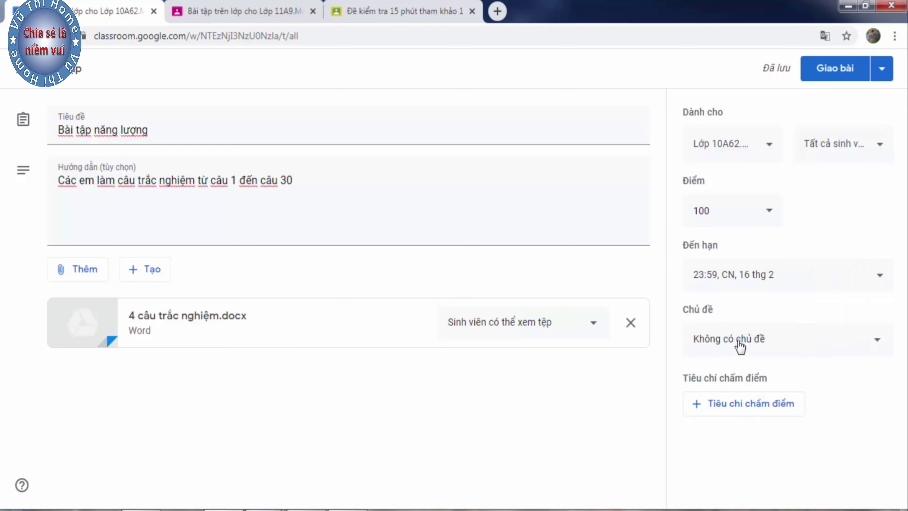
- Create the topic "Bài tập Năng lượng" for the assignment and assign it to the class
{"action": "left_click", "coordinate": [738, 342]}
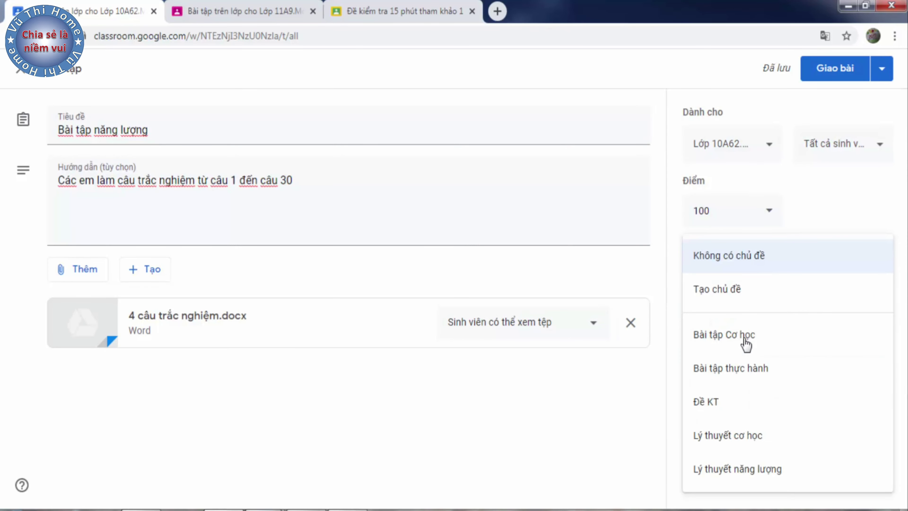
{"action": "left_click", "coordinate": [726, 292]}
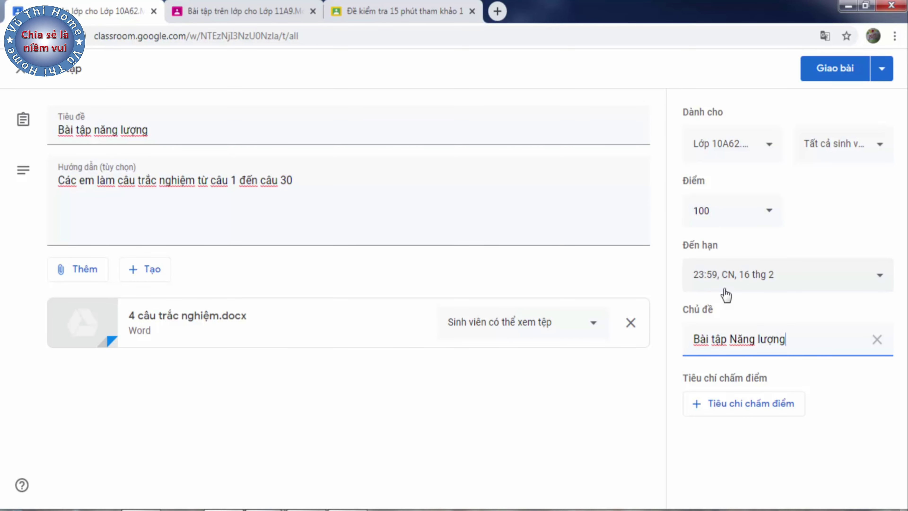
{"action": "left_click", "coordinate": [618, 418]}
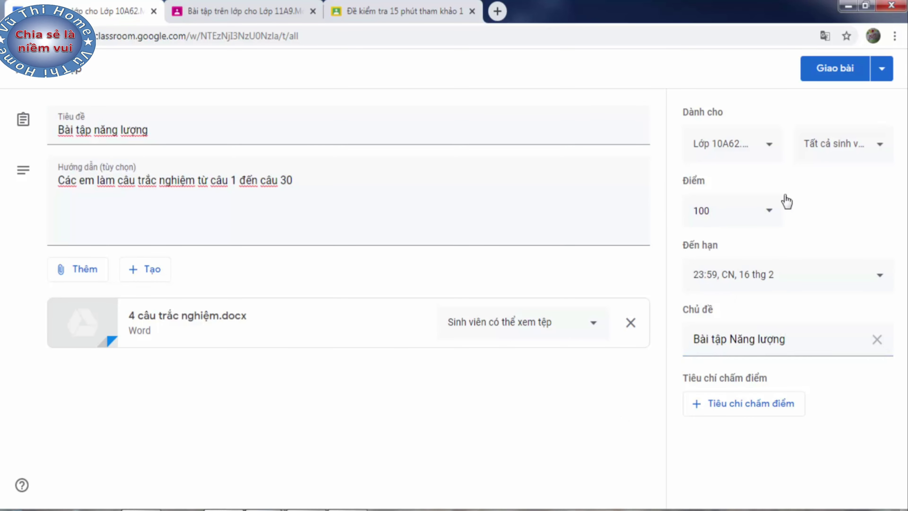
{"action": "left_click", "coordinate": [834, 76]}
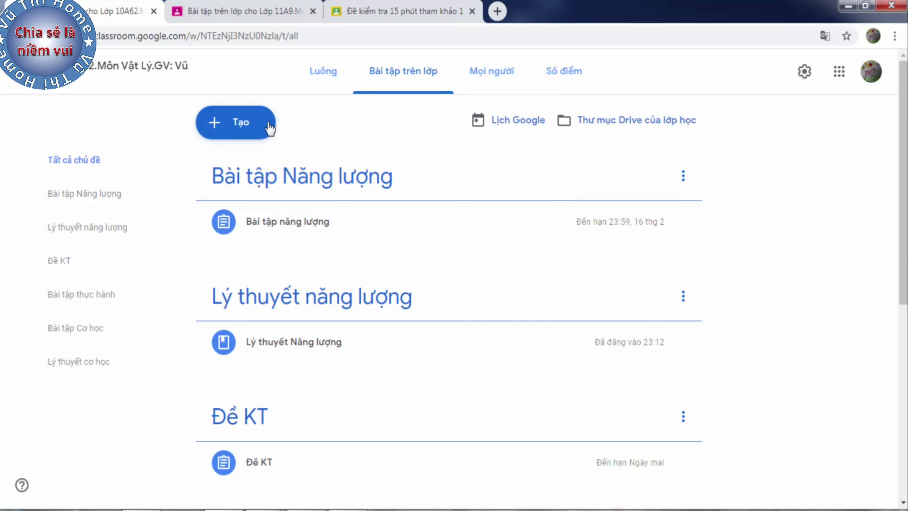
- Create a new quiz assignment titled "Kiểm tra 15 phút"
{"action": "left_click", "coordinate": [239, 133]}
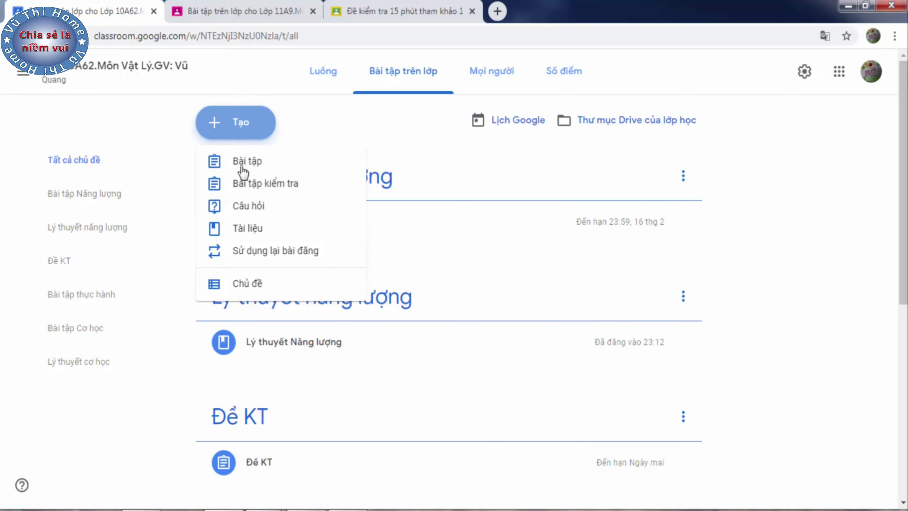
{"action": "left_click", "coordinate": [250, 184]}
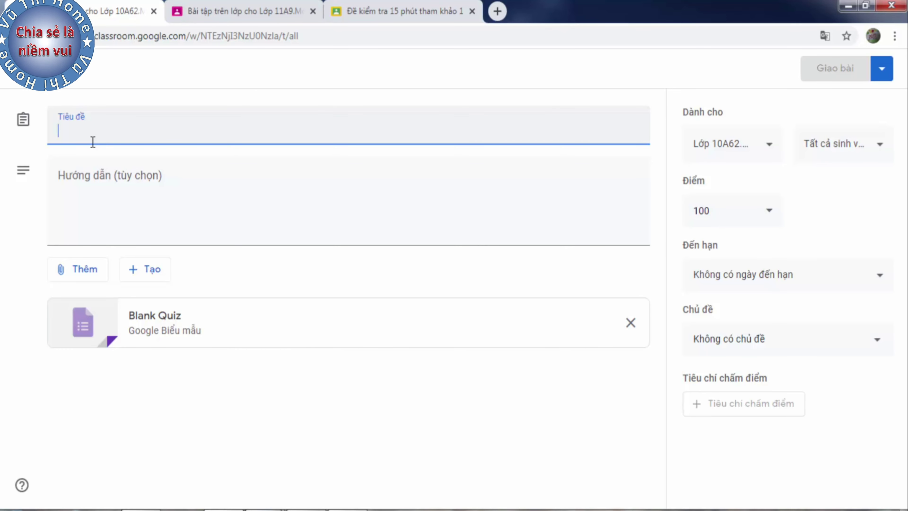
{"action": "type", "text": "Kiêm"}
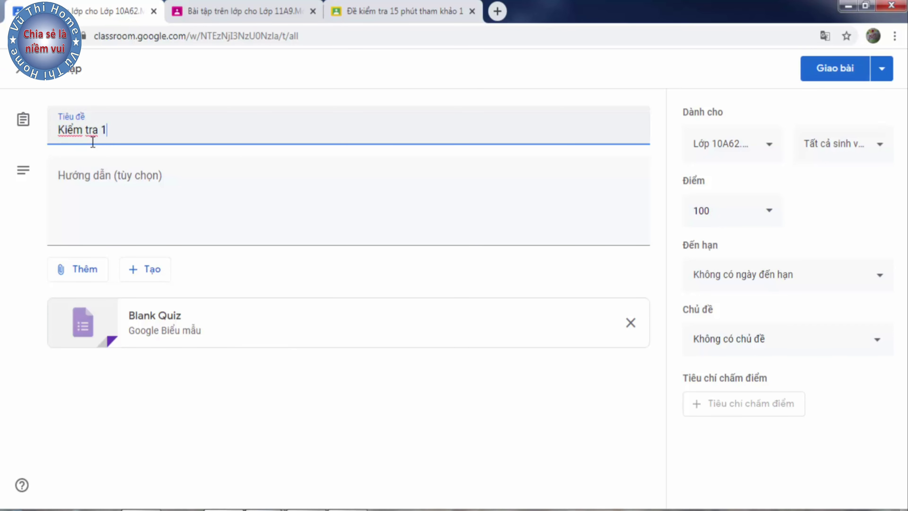
{"action": "type", "text": " tra 15 "}
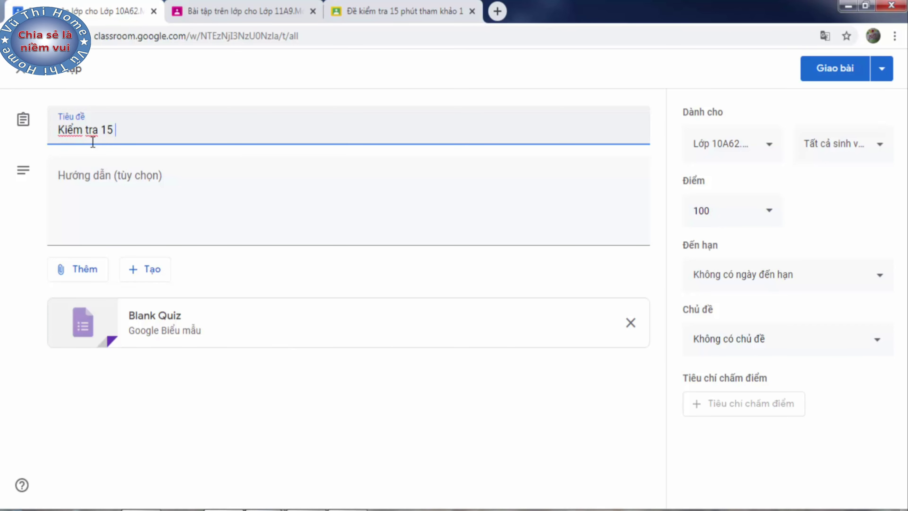
{"action": "type", "text": "phuát"}
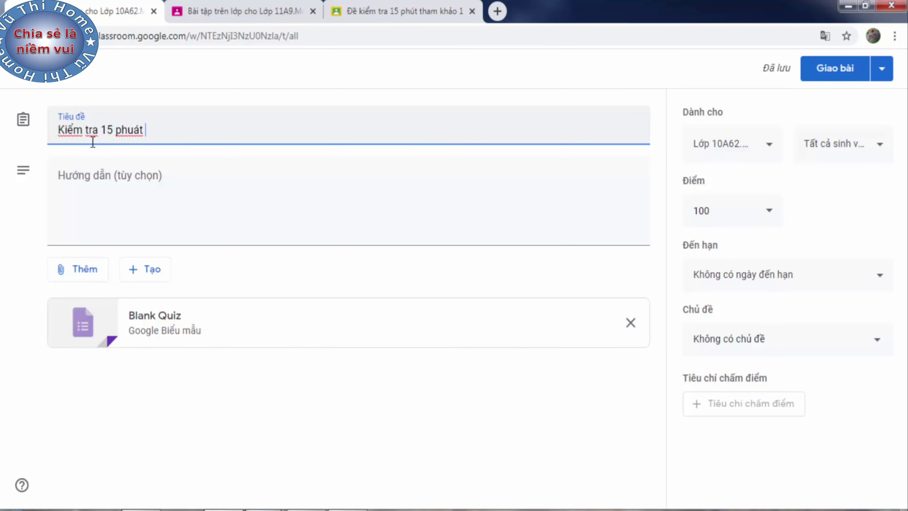
{"action": "key", "text": "BackSpace"}
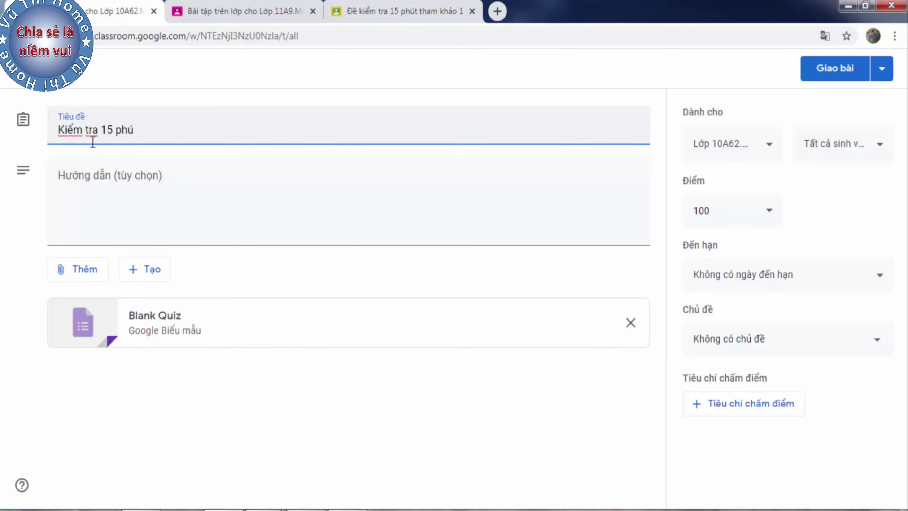
{"action": "type", "text": "t"}
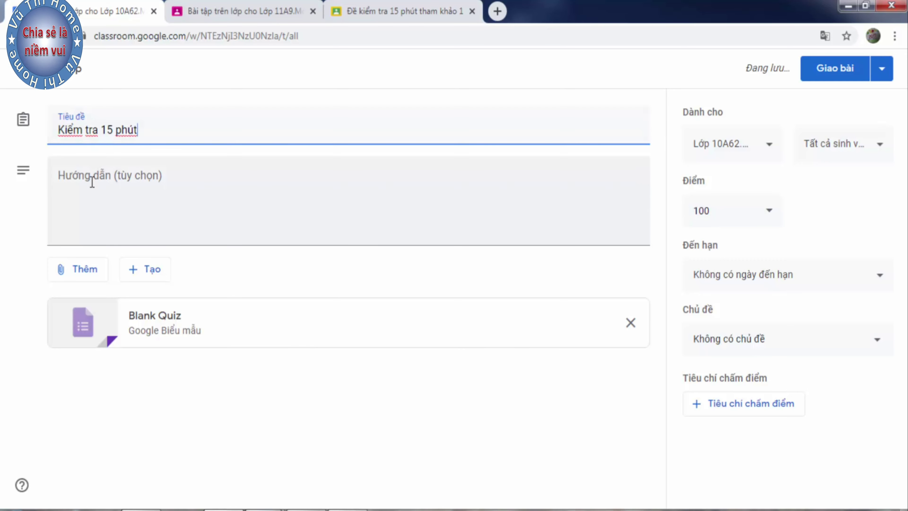
{"action": "left_click", "coordinate": [92, 181]}
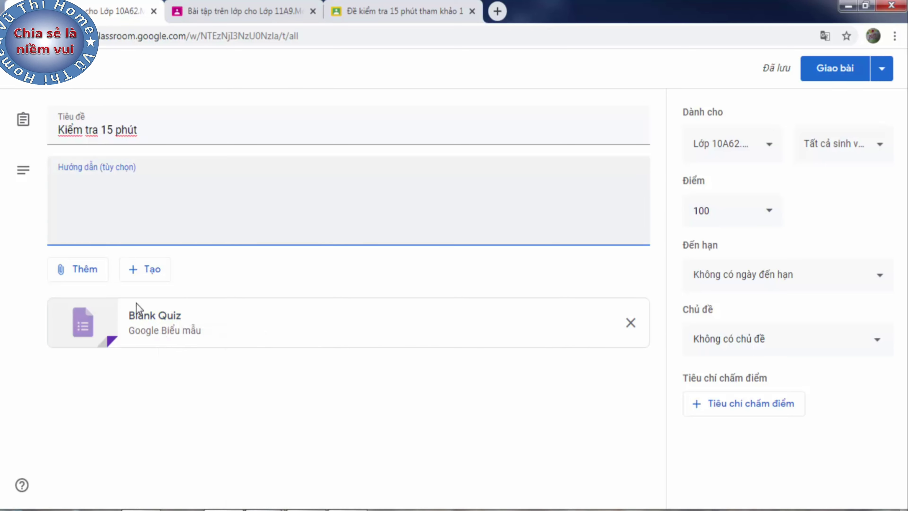
{"action": "left_click", "coordinate": [78, 274]}
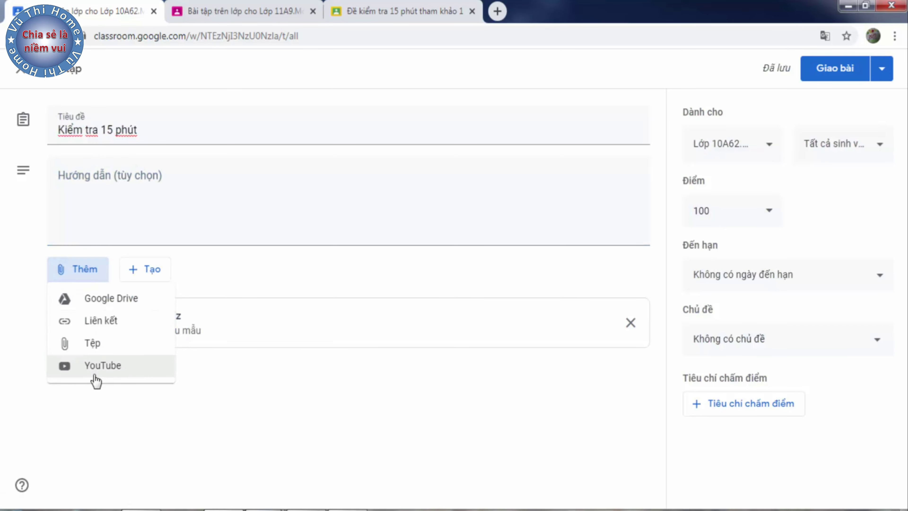
{"action": "left_click", "coordinate": [127, 437]}
{"action": "left_click", "coordinate": [154, 271]}
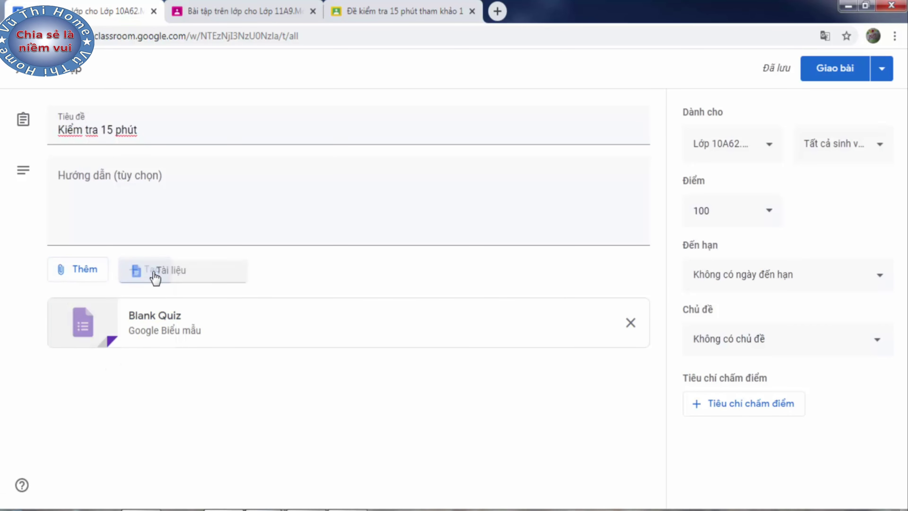
{"action": "left_click", "coordinate": [94, 329]}
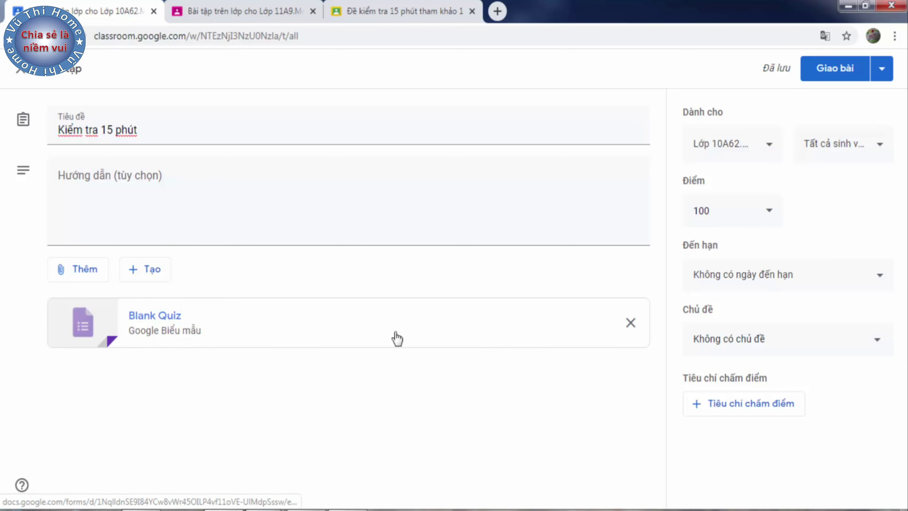
- Open the attached Blank Quiz form and title it "Phiếu trả lời trắc nghiệm"
{"action": "left_click", "coordinate": [160, 320]}
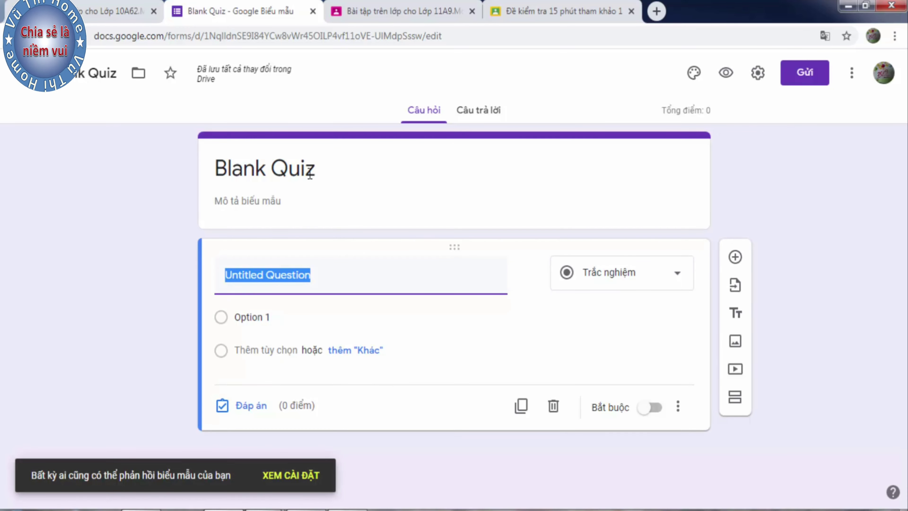
{"action": "left_click", "coordinate": [261, 166]}
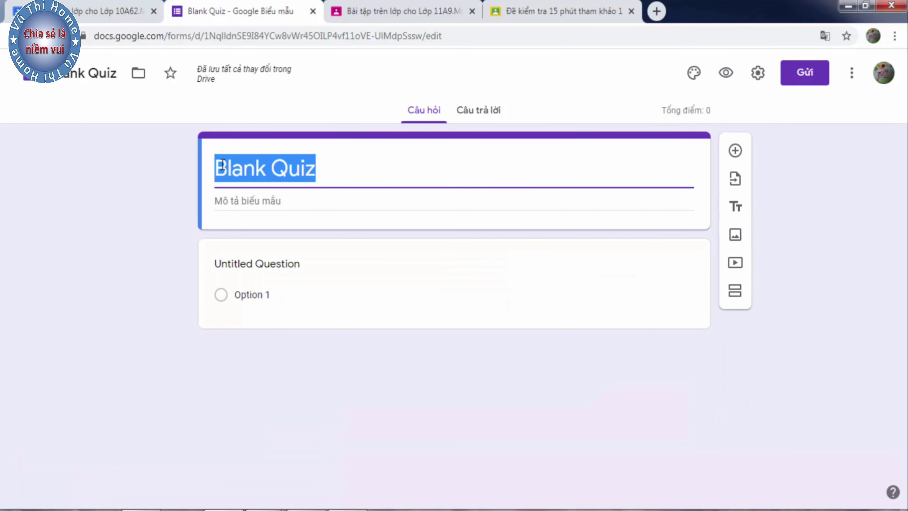
{"action": "type", "text": "Phiếu "}
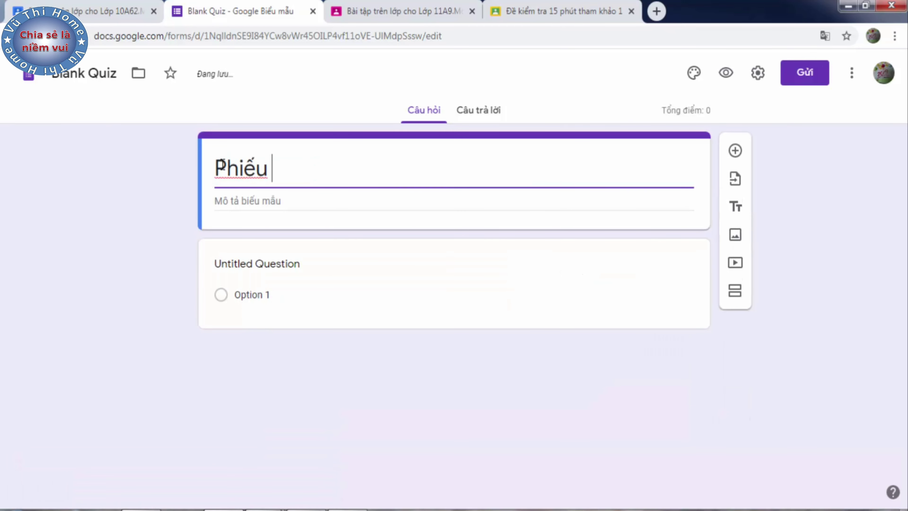
{"action": "type", "text": "trả "}
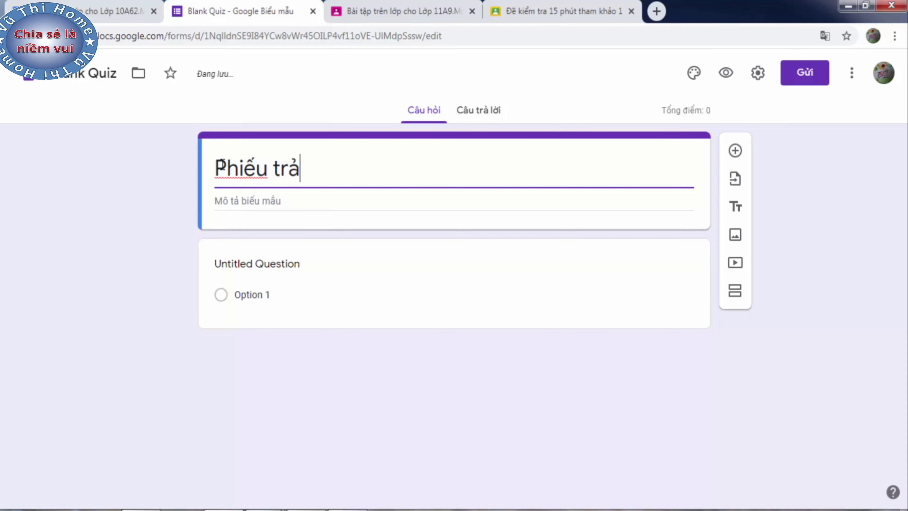
{"action": "type", "text": "lời t"}
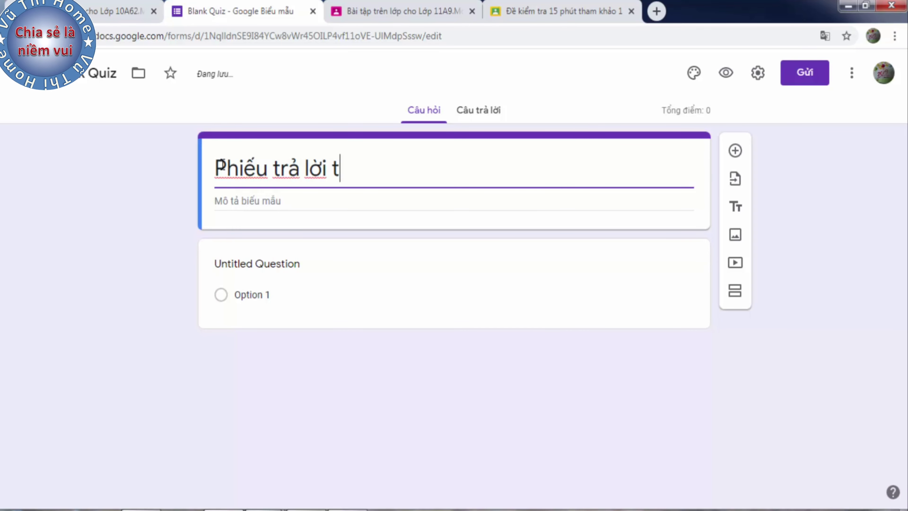
{"action": "type", "text": "rắc nghiệm"}
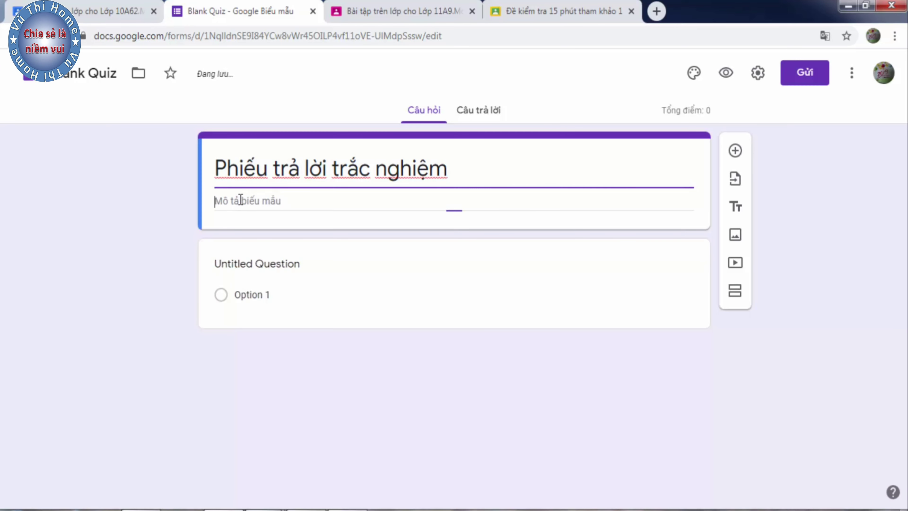
- Enter the form description "Các em điện các thông tin đầy đủ mới làm"
{"action": "type", "text": "cc"}
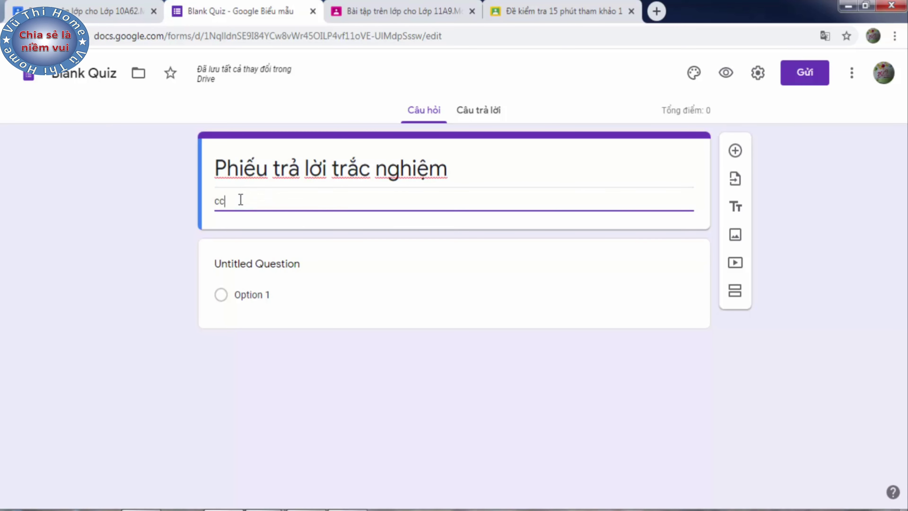
{"action": "key", "text": "BackSpace"}
{"action": "key", "text": "BackSpace"}
{"action": "type", "text": "Các "}
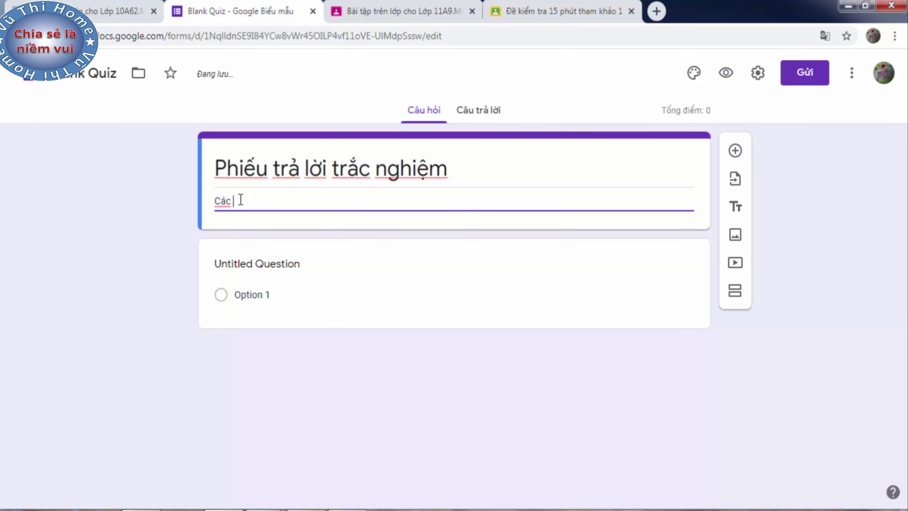
{"action": "type", "text": "em điện các thông tin đầy đủ"}
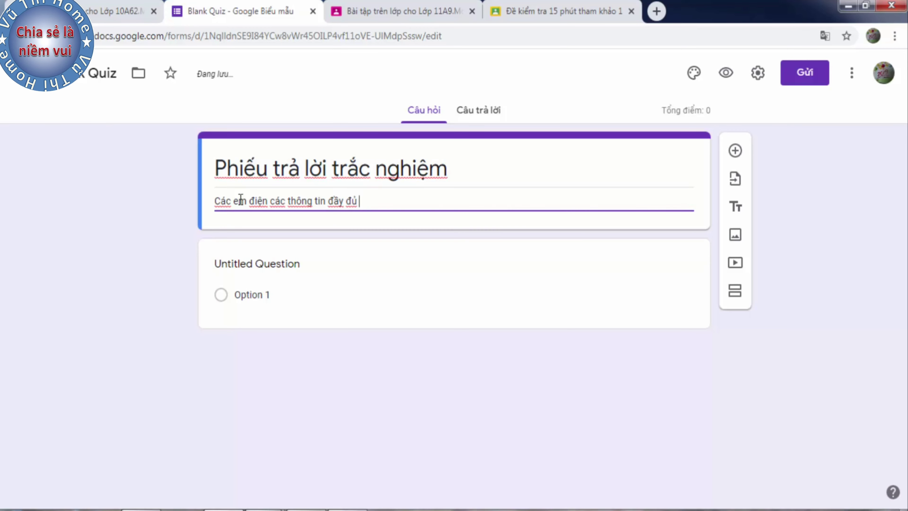
{"action": "type", "text": "lam"}
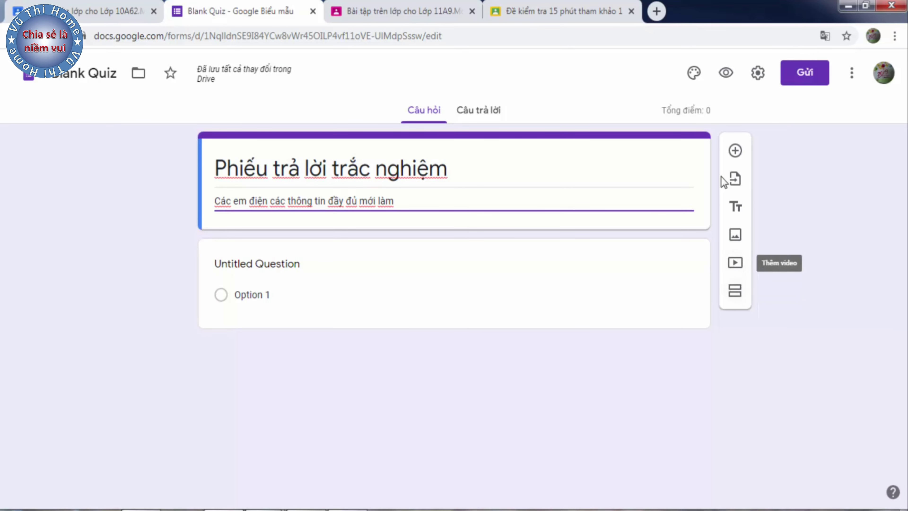
- Add a question "Họ và tên" to the form with the short-answer type (Trả lời ngắn)
{"action": "left_click", "coordinate": [735, 158]}
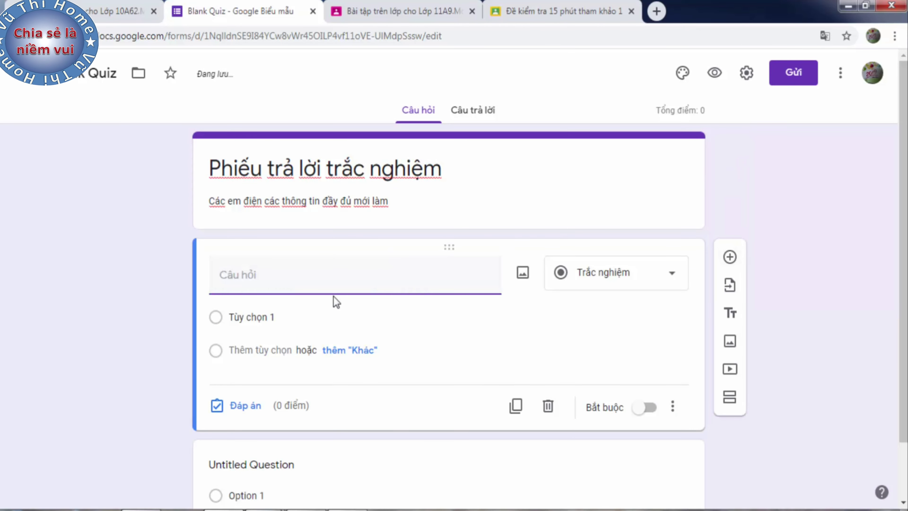
{"action": "type", "text": "Họ và tên"}
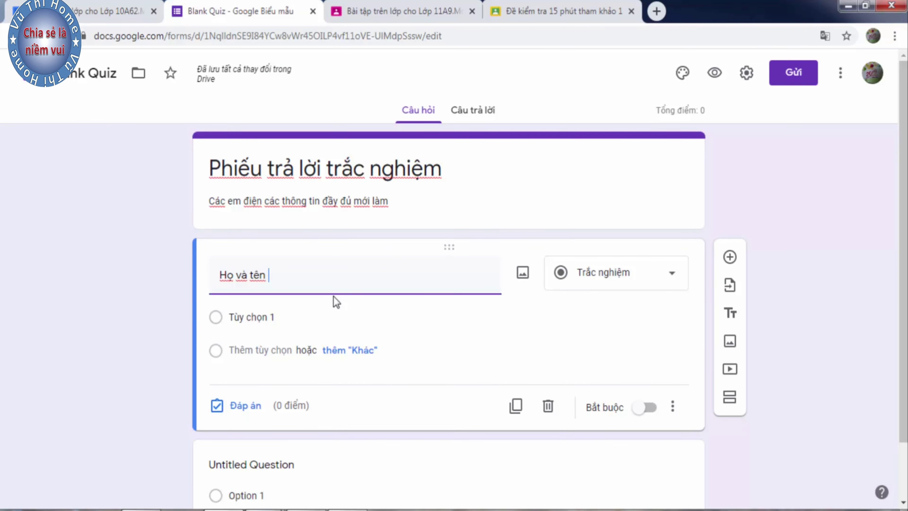
{"action": "left_click", "coordinate": [672, 282]}
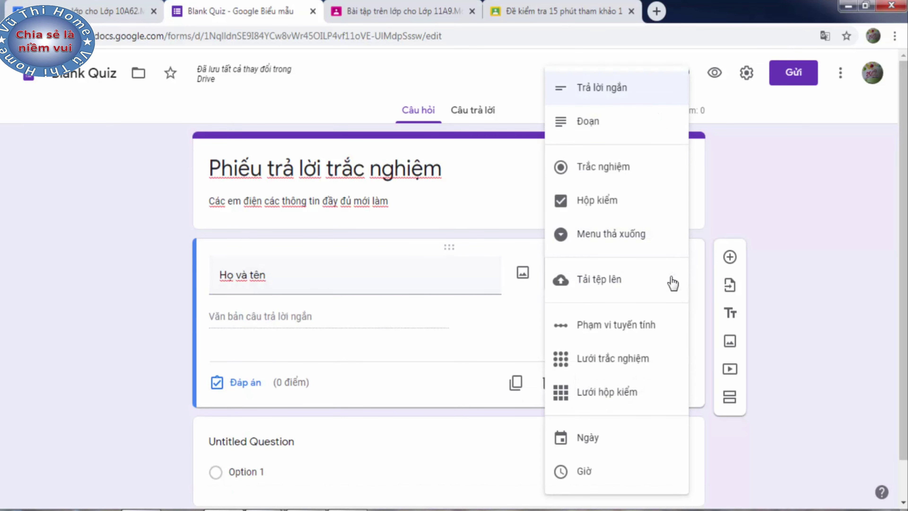
{"action": "left_click", "coordinate": [601, 94]}
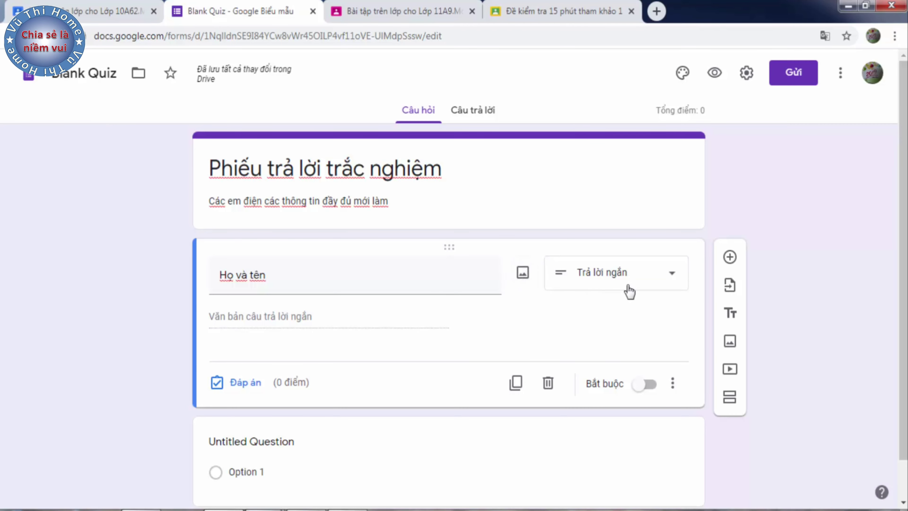
- Keep the short-answer type for "Họ và tên", dismissing the Windows color scheme prompt, and make the question required
{"action": "left_click", "coordinate": [672, 280]}
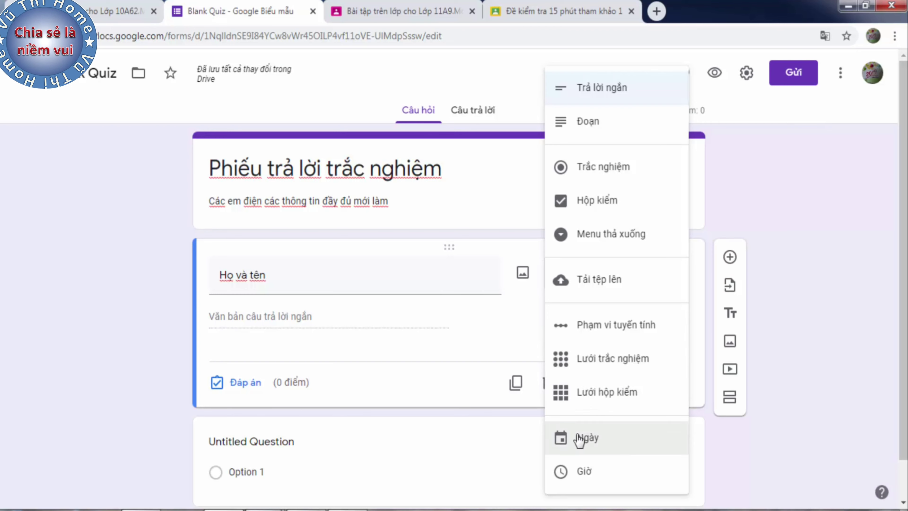
{"action": "left_click", "coordinate": [586, 89]}
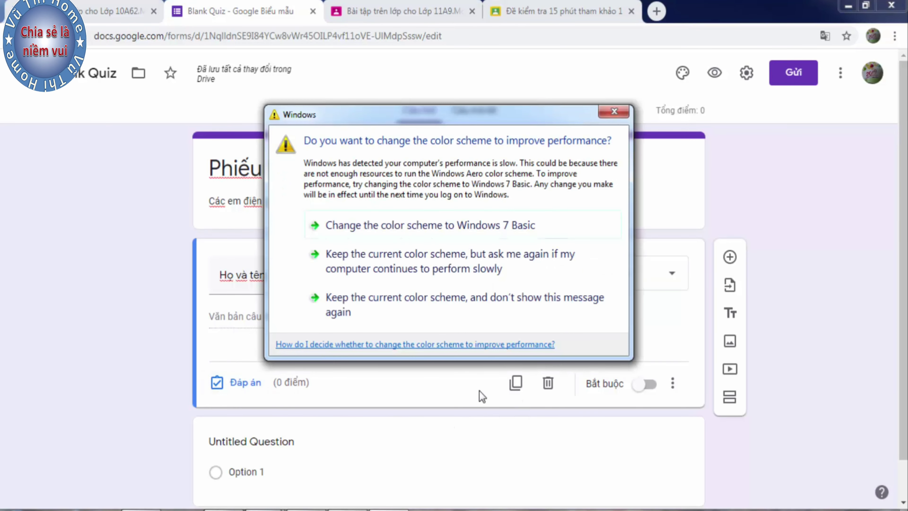
{"action": "left_click", "coordinate": [614, 112]}
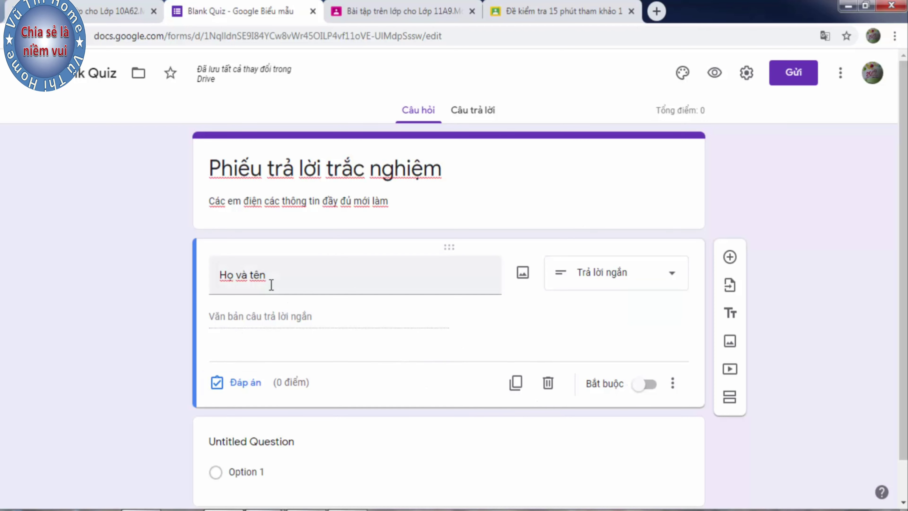
{"action": "left_click", "coordinate": [645, 390]}
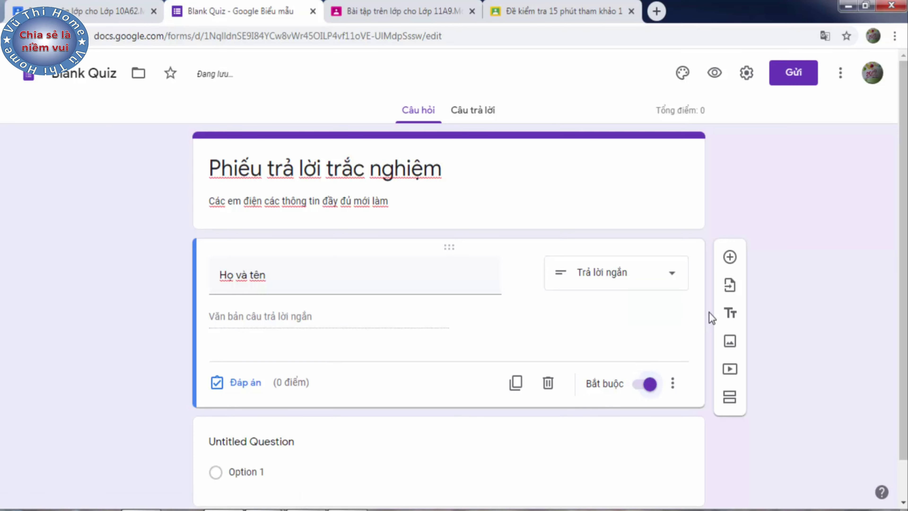
- Add a required short-answer question "Lớp" below "Họ và tên"
{"action": "left_click", "coordinate": [729, 258]}
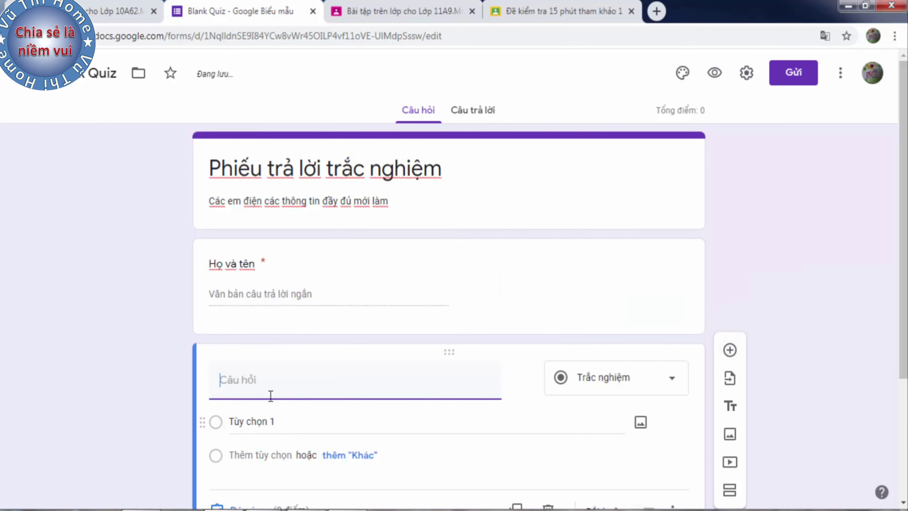
{"action": "type", "text": "Lớp"}
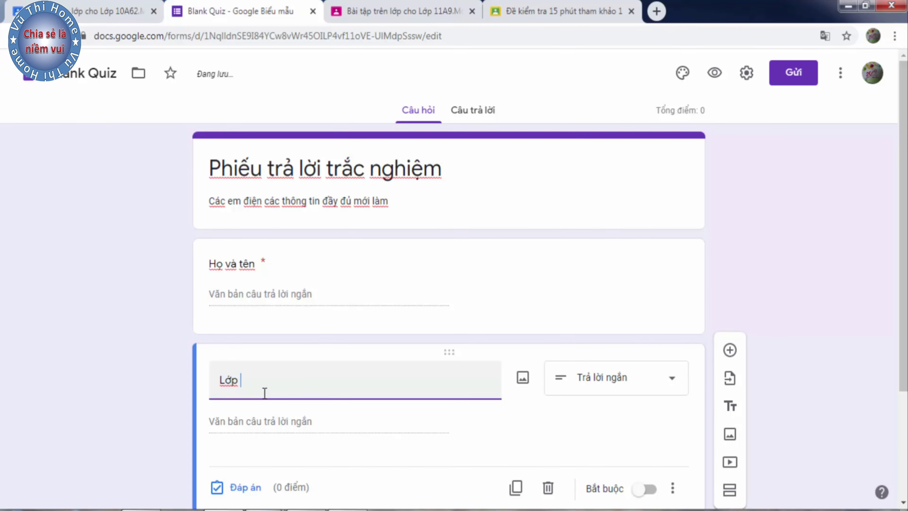
{"action": "scroll", "coordinate": [464, 375], "scroll_direction": "down", "scroll_amount": 1}
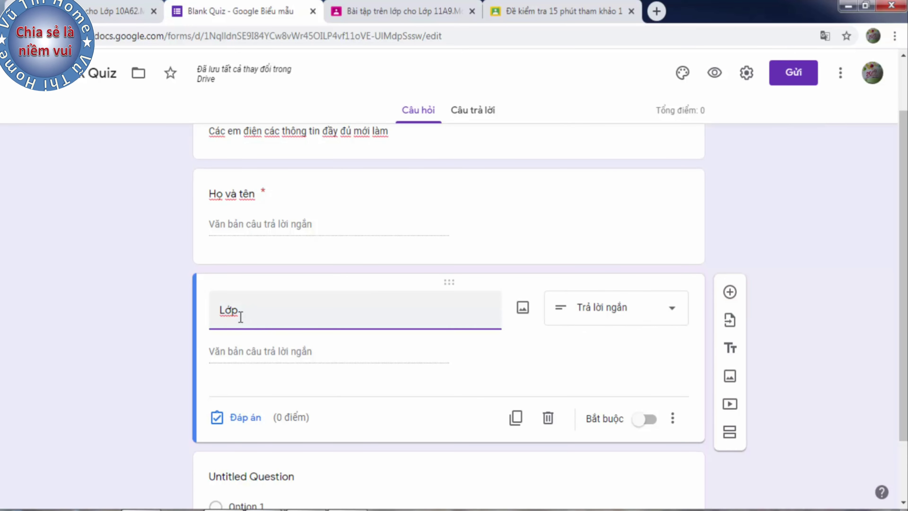
{"action": "scroll", "coordinate": [304, 311], "scroll_direction": "down", "scroll_amount": 1}
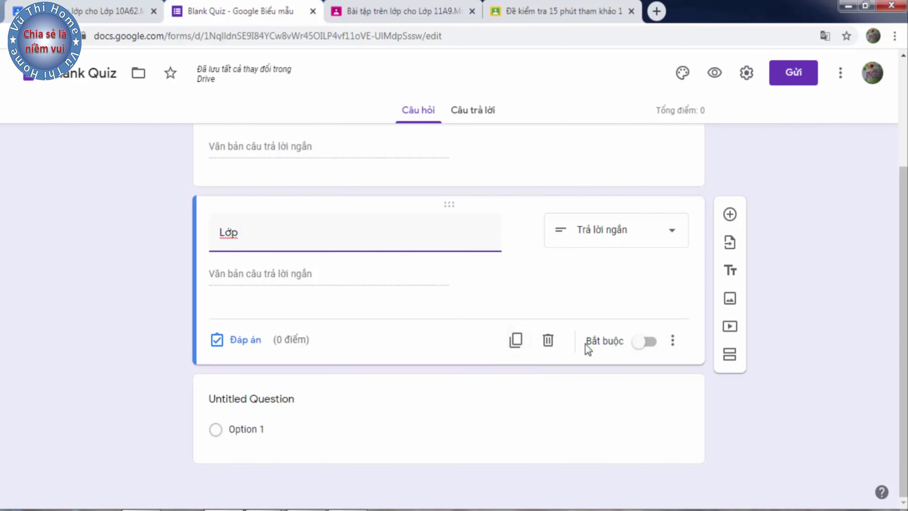
{"action": "left_click", "coordinate": [655, 348]}
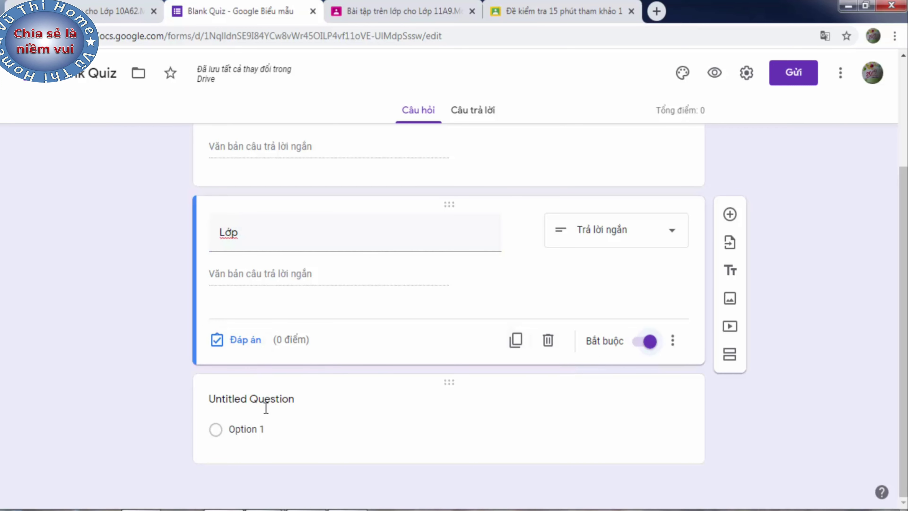
- Add a required question "Ngày kiểm tra" with the date type (Ngày) below "Lớp"
{"action": "left_click", "coordinate": [729, 215]}
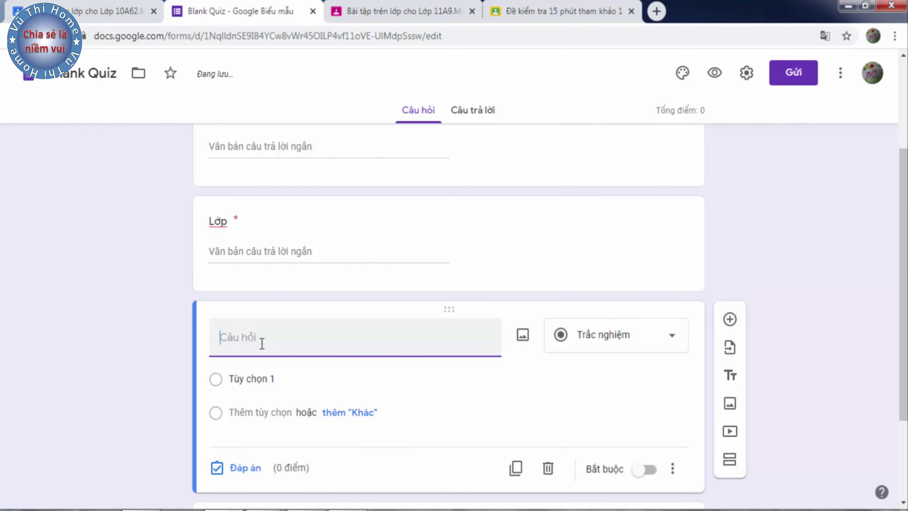
{"action": "type", "text": "Ngày ki"}
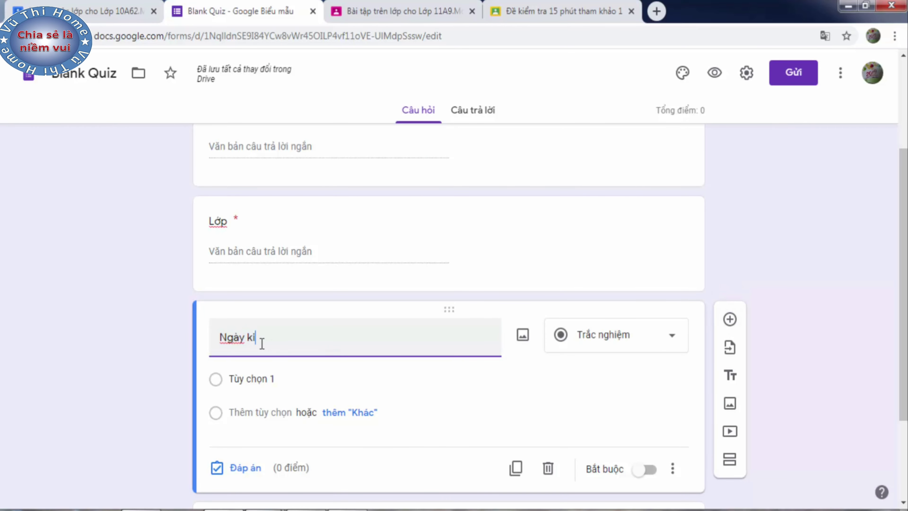
{"action": "type", "text": "em"}
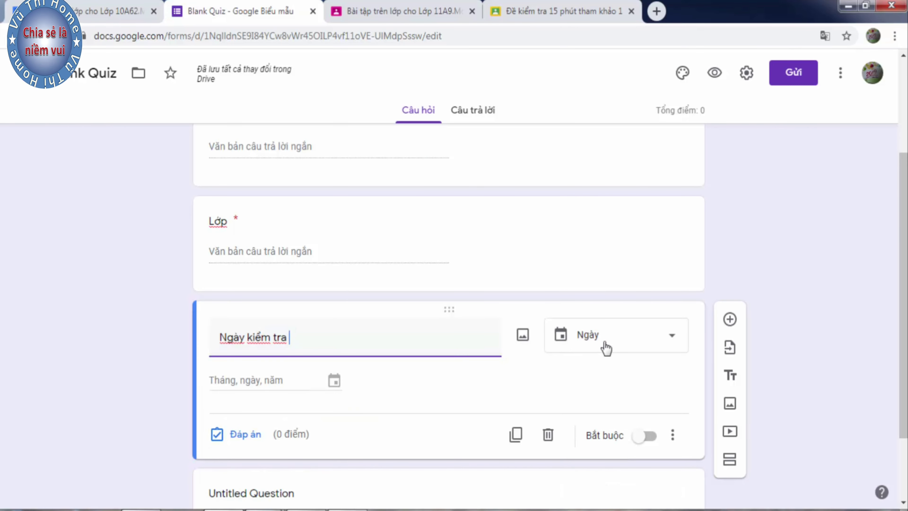
{"action": "left_click", "coordinate": [672, 343]}
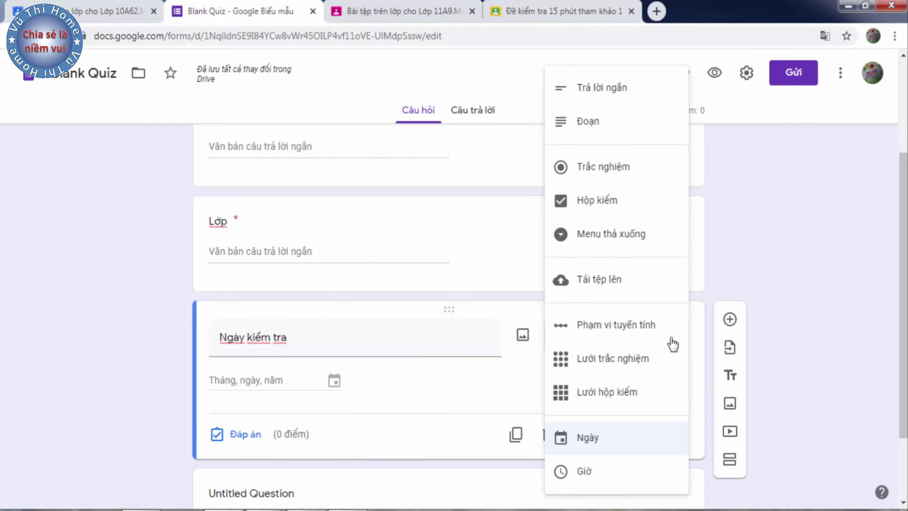
{"action": "left_click", "coordinate": [457, 391]}
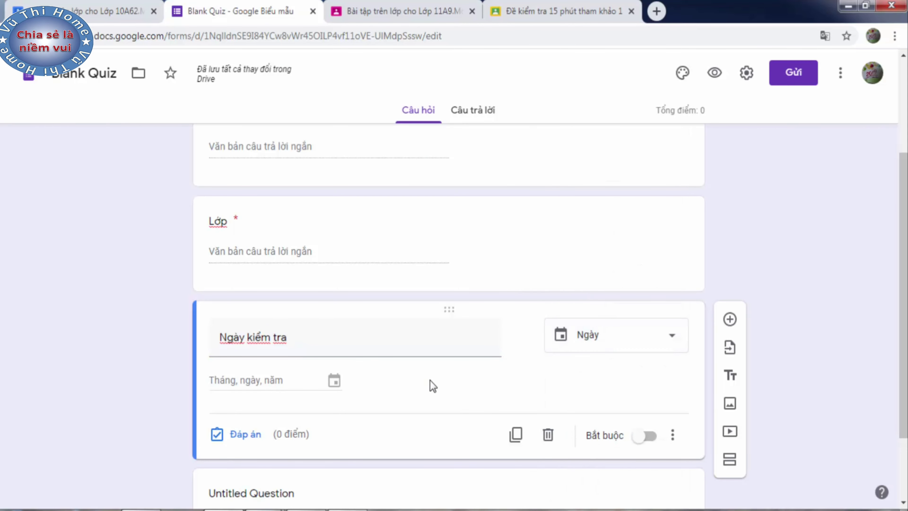
{"action": "scroll", "coordinate": [425, 379], "scroll_direction": "down", "scroll_amount": 3}
{"action": "scroll", "coordinate": [422, 377], "scroll_direction": "up", "scroll_amount": 5}
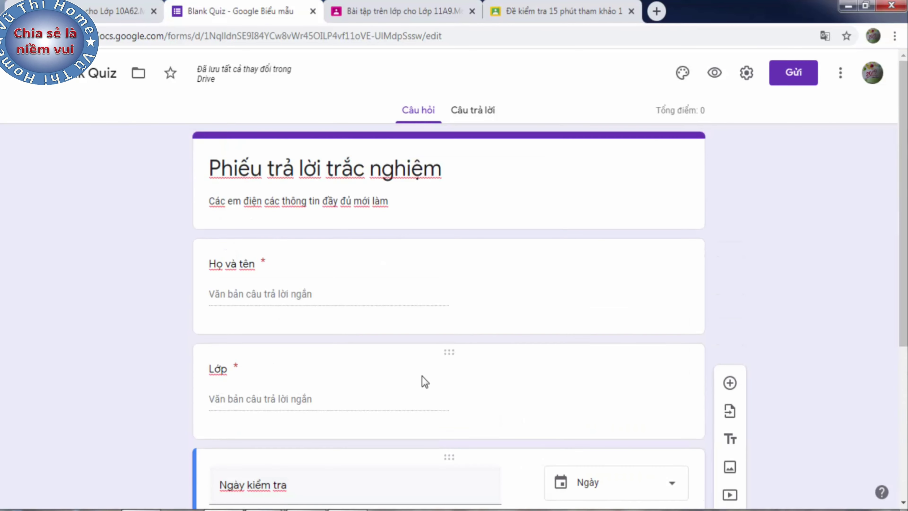
{"action": "scroll", "coordinate": [422, 375], "scroll_direction": "down", "scroll_amount": 7}
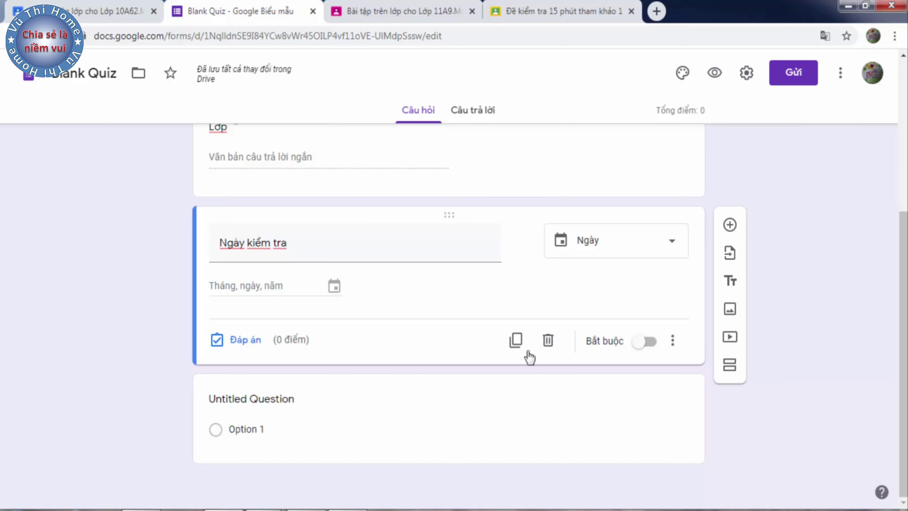
{"action": "left_click", "coordinate": [645, 347]}
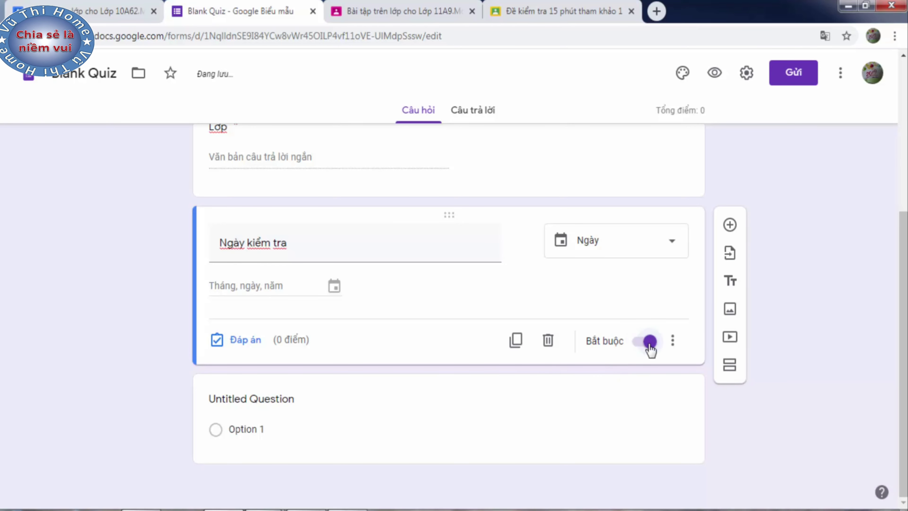
- Add a multiple-choice question (Trắc nghiệm) below "Ngày kiểm tra" and start its text with "Câu 1:"
{"action": "left_click", "coordinate": [730, 226]}
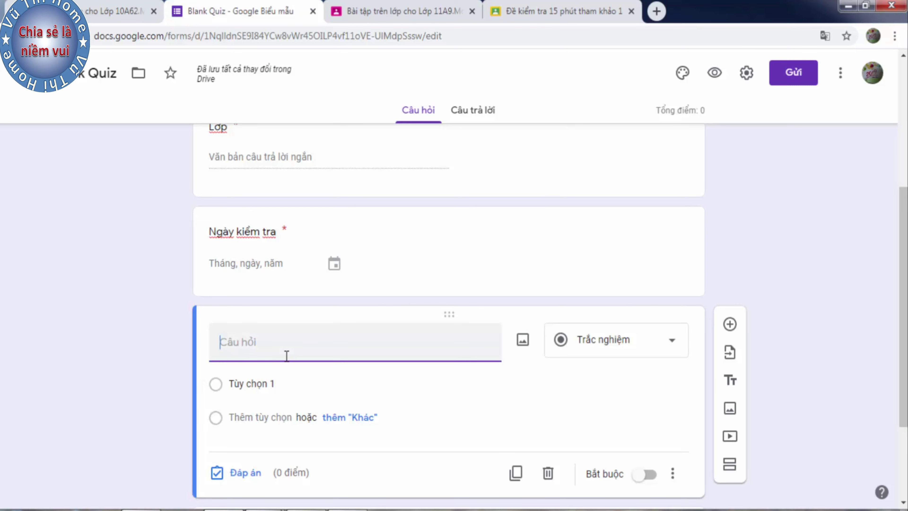
{"action": "type", "text": "Ca"}
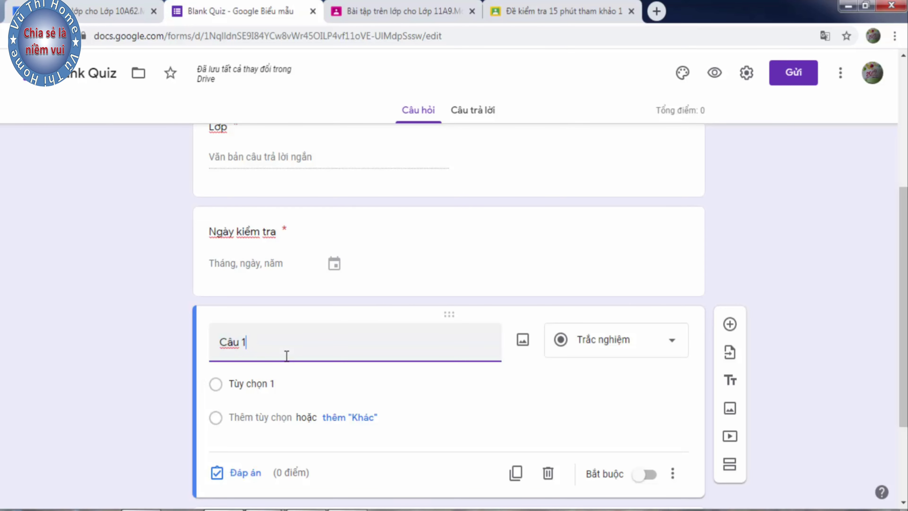
{"action": "type", "text": "âu 1:"}
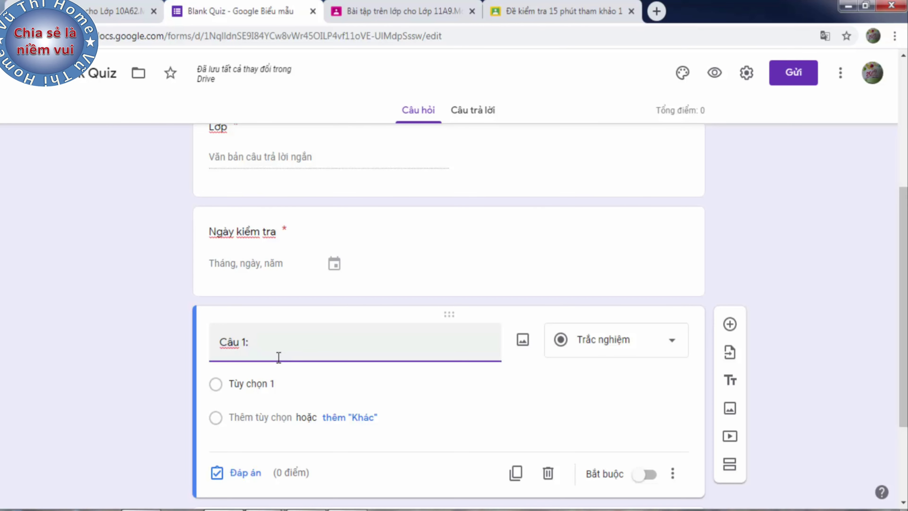
- Switch to the Word document "4 câu trắc nghiệm.docx" and copy the Câu 1 question text "Hệ quy chiếu bao gồm:"
{"action": "mouse_move", "coordinate": [266, 507]}
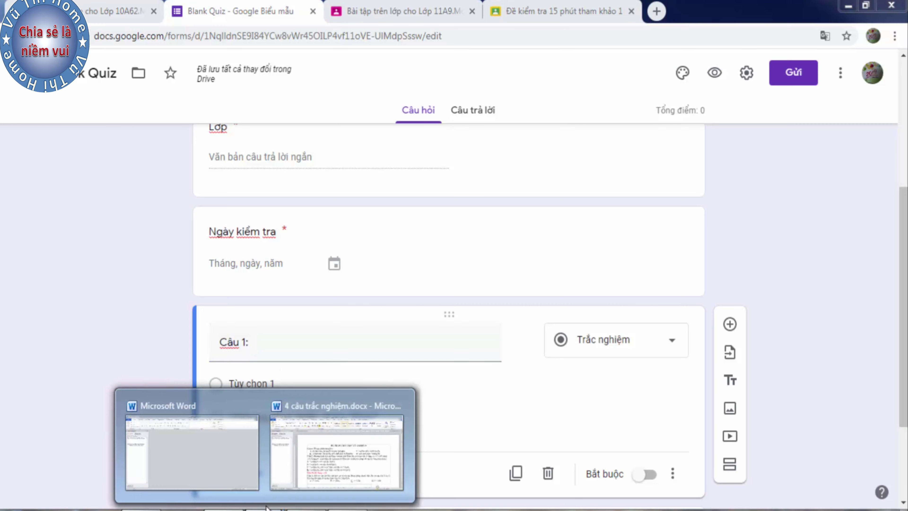
{"action": "left_click", "coordinate": [312, 457]}
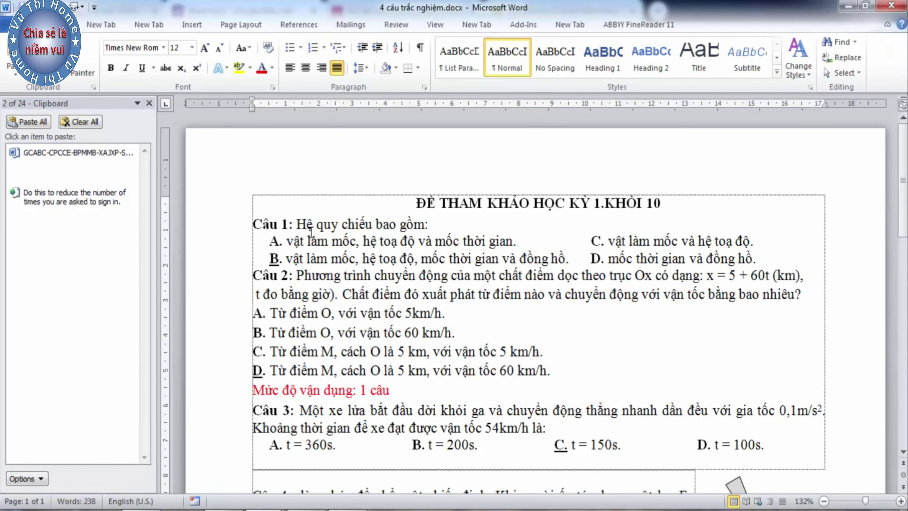
{"action": "left_click_drag", "start_coordinate": [299, 224], "coordinate": [431, 224]}
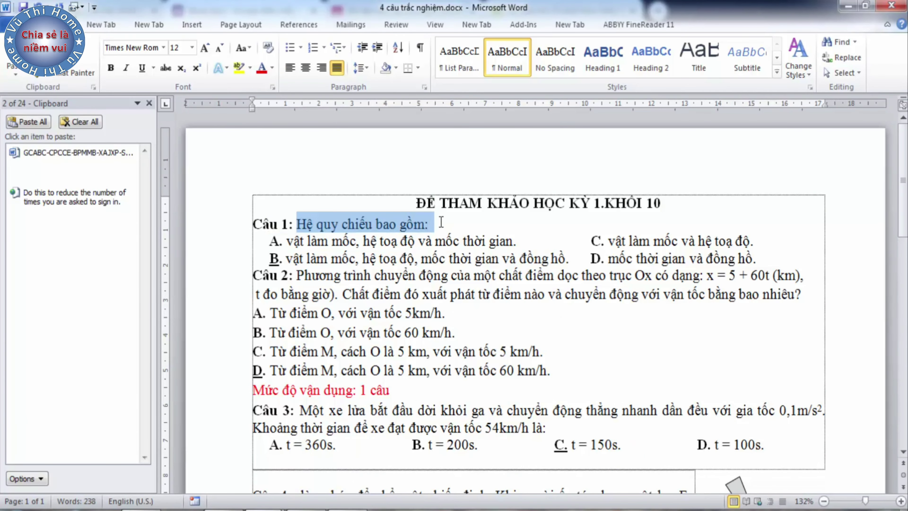
{"action": "key", "text": "ctrl+c"}
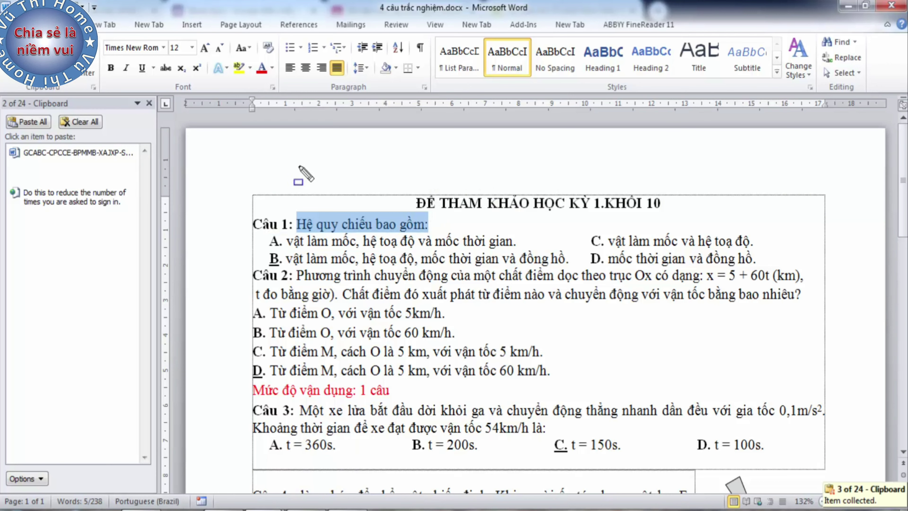
{"action": "key", "text": "ctrl+x"}
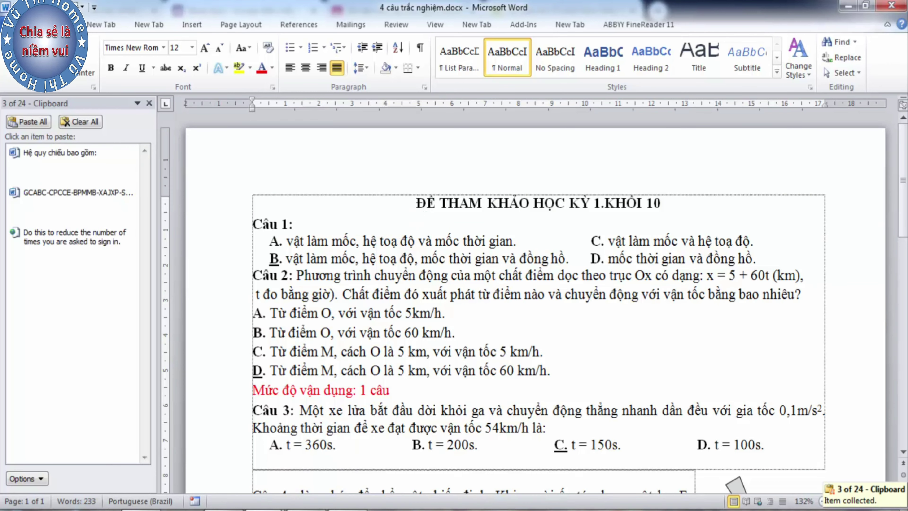
{"action": "key", "text": "ctrl+z"}
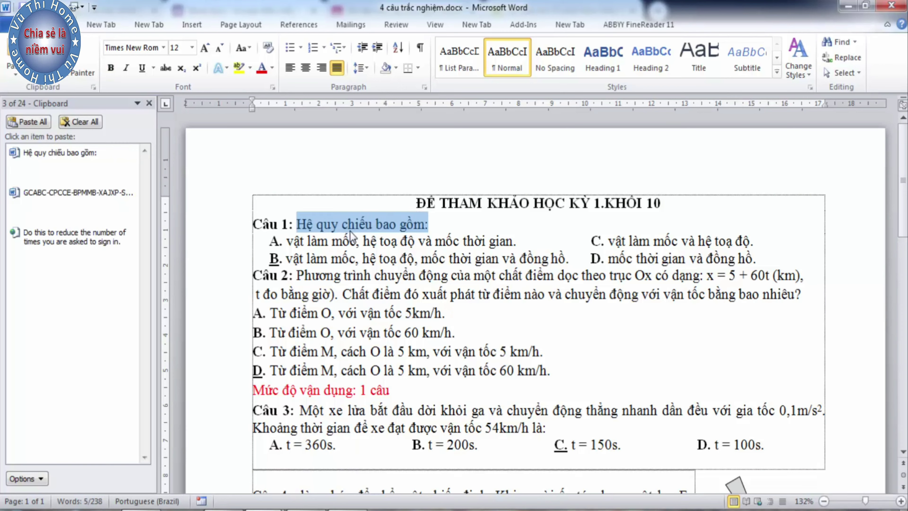
{"action": "right_click", "coordinate": [350, 224]}
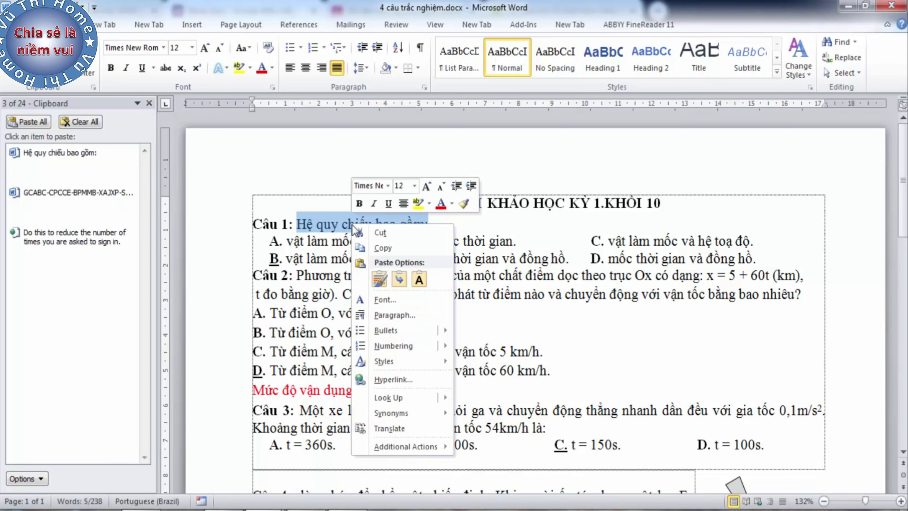
{"action": "left_click", "coordinate": [381, 248]}
- Return to the quiz form in the browser and paste the copied question text after "Câu 1:"
{"action": "key", "text": "alt+Tab"}
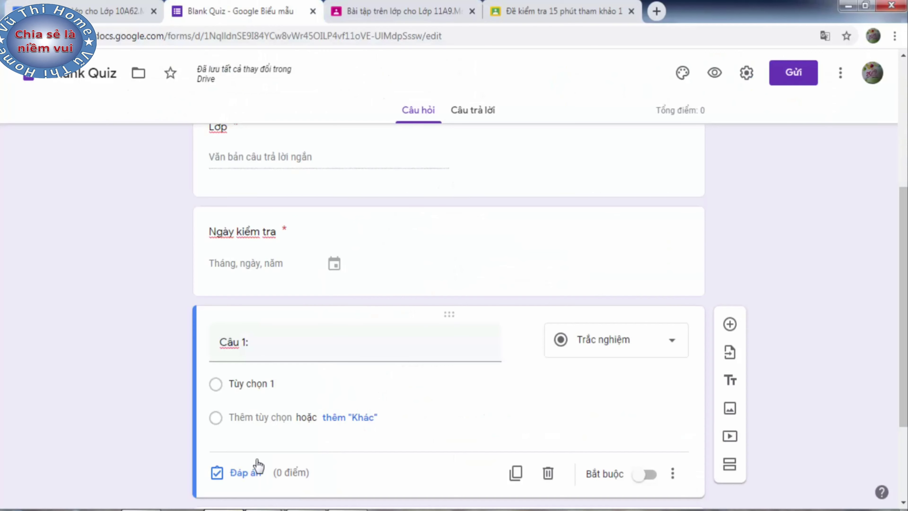
{"action": "left_click", "coordinate": [266, 352]}
{"action": "right_click", "coordinate": [261, 342]}
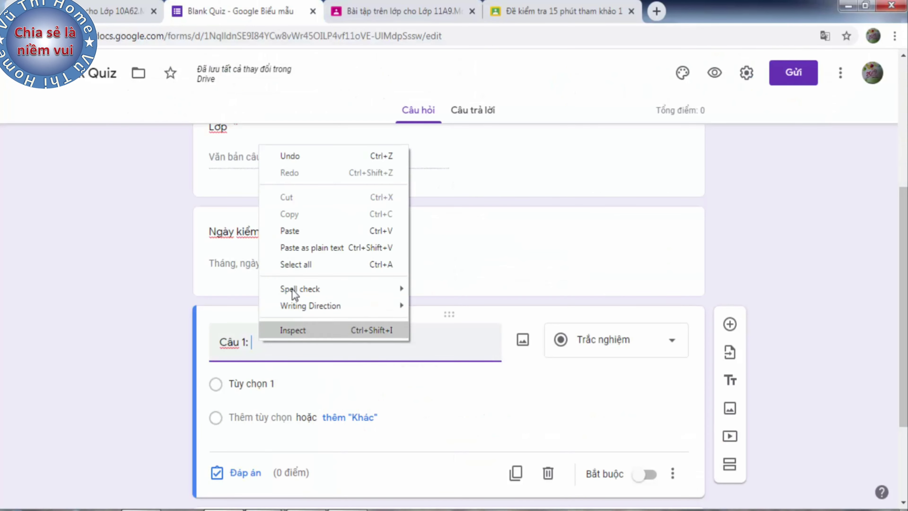
{"action": "left_click", "coordinate": [300, 235]}
- Replace the text of the first answer option of Câu 1 with "A."
{"action": "scroll", "coordinate": [354, 318], "scroll_direction": "down", "scroll_amount": 3}
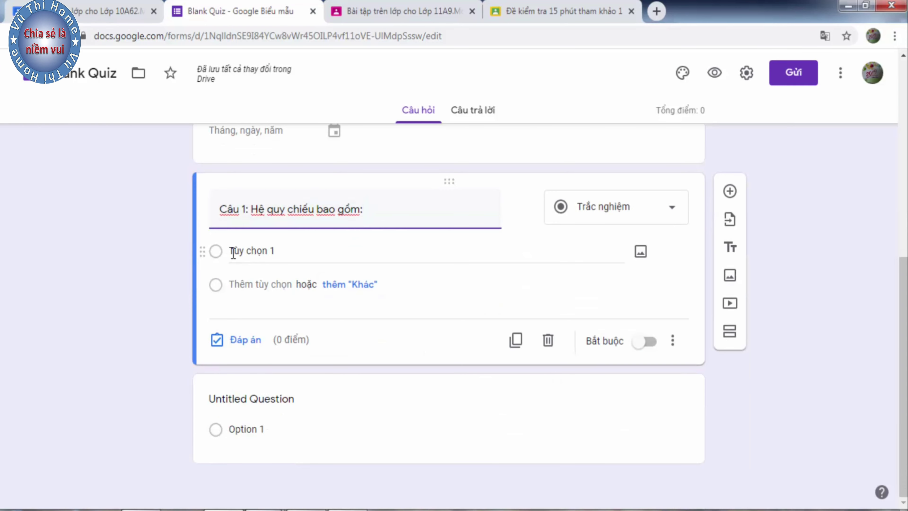
{"action": "left_click", "coordinate": [237, 252]}
{"action": "type", "text": "A."}
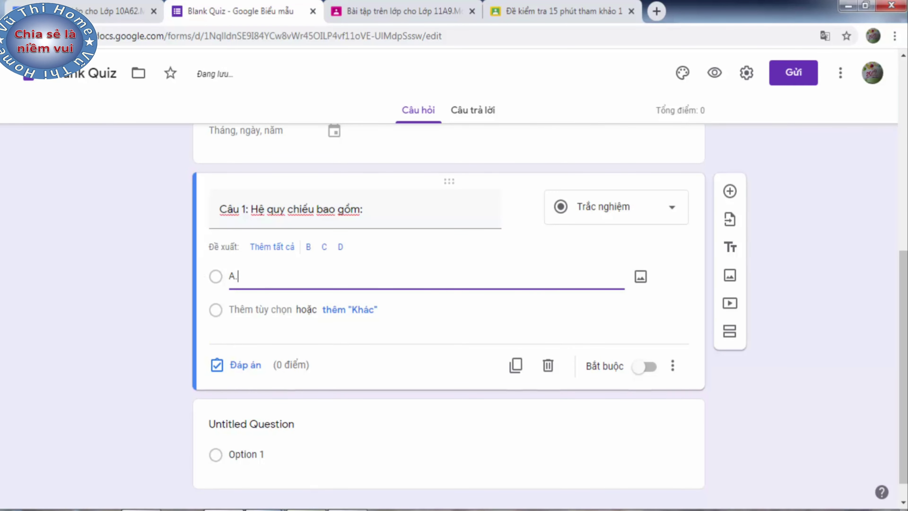
- Switch to the Word document and copy Câu 1's full answer A, "A. vật làm mốc, hệ toạ độ và mốc thời gian."
{"action": "mouse_move", "coordinate": [261, 504]}
{"action": "left_click", "coordinate": [303, 450]}
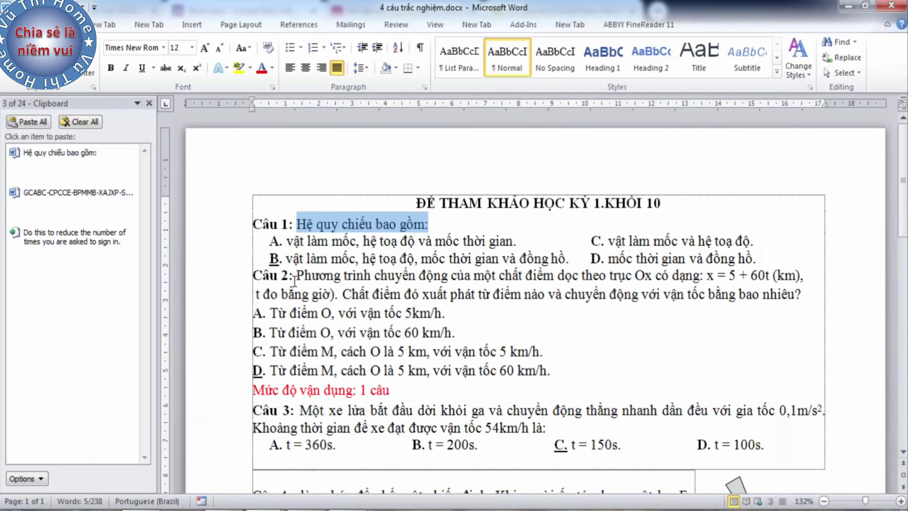
{"action": "left_click_drag", "start_coordinate": [286, 245], "coordinate": [371, 258]}
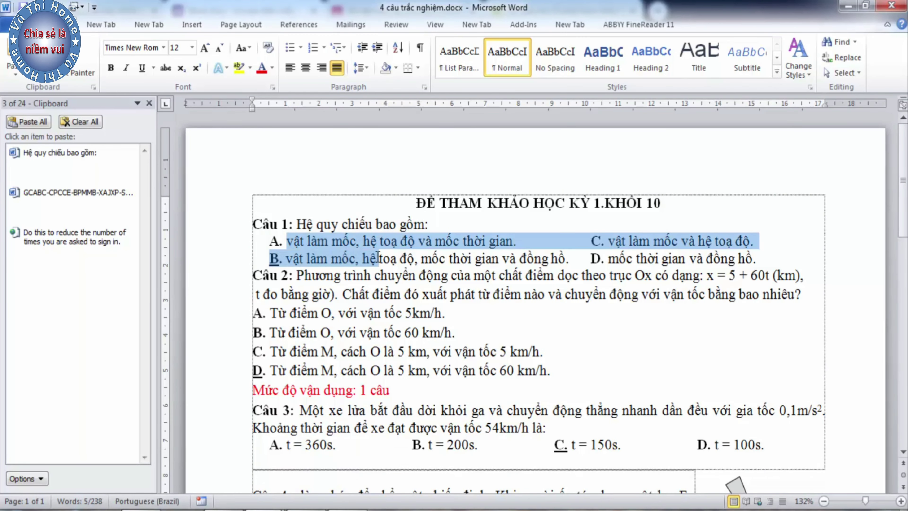
{"action": "left_click", "coordinate": [284, 243]}
{"action": "left_click_drag", "start_coordinate": [271, 240], "coordinate": [507, 241]}
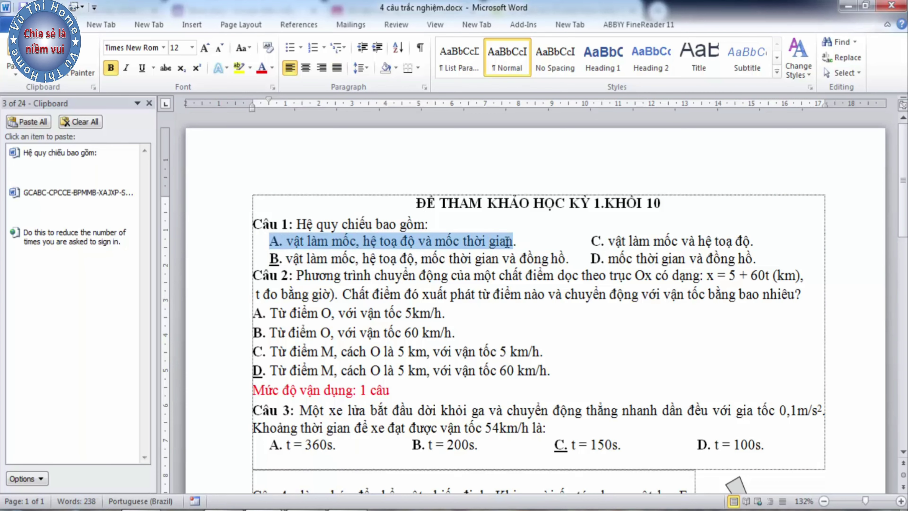
{"action": "right_click", "coordinate": [505, 246]}
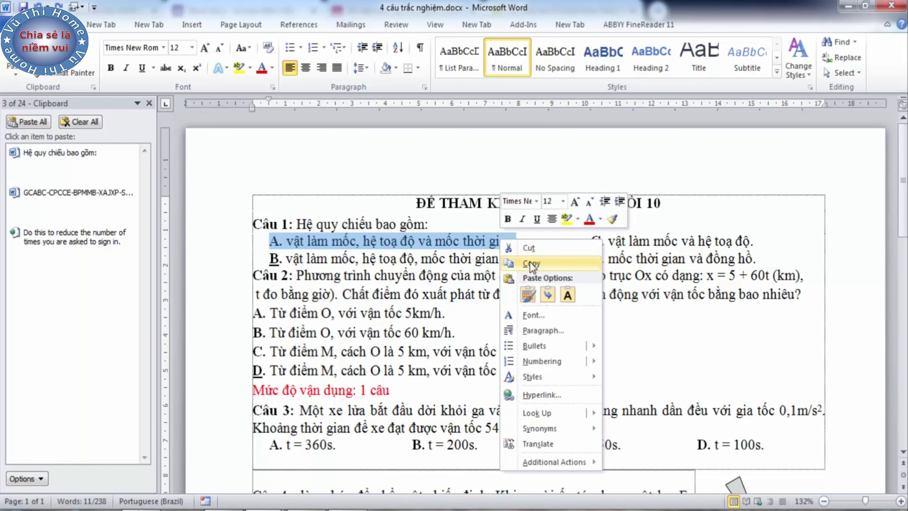
{"action": "left_click", "coordinate": [529, 261]}
- Return to the quiz form in the browser and replace the first answer option's "A." with the copied answer text
{"action": "left_click", "coordinate": [265, 507]}
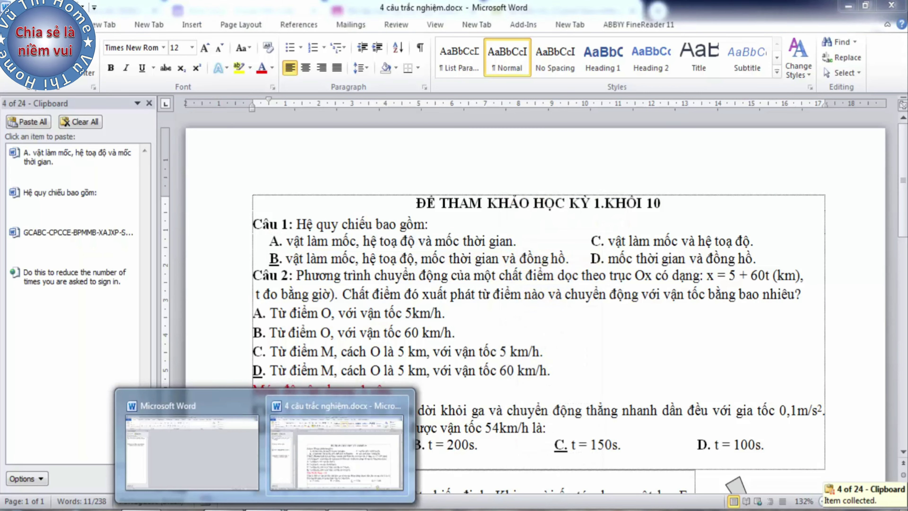
{"action": "left_click", "coordinate": [228, 508]}
{"action": "left_click", "coordinate": [241, 274]}
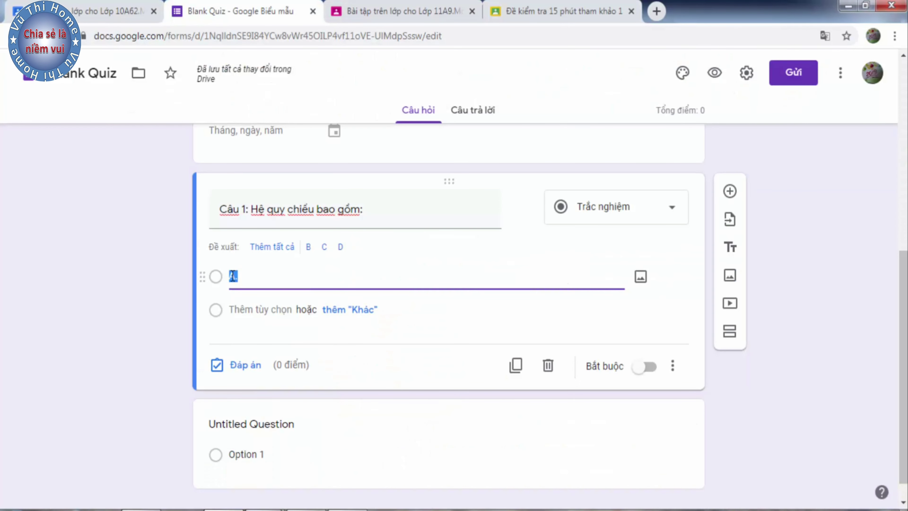
{"action": "right_click", "coordinate": [233, 276]}
{"action": "left_click", "coordinate": [260, 318]}
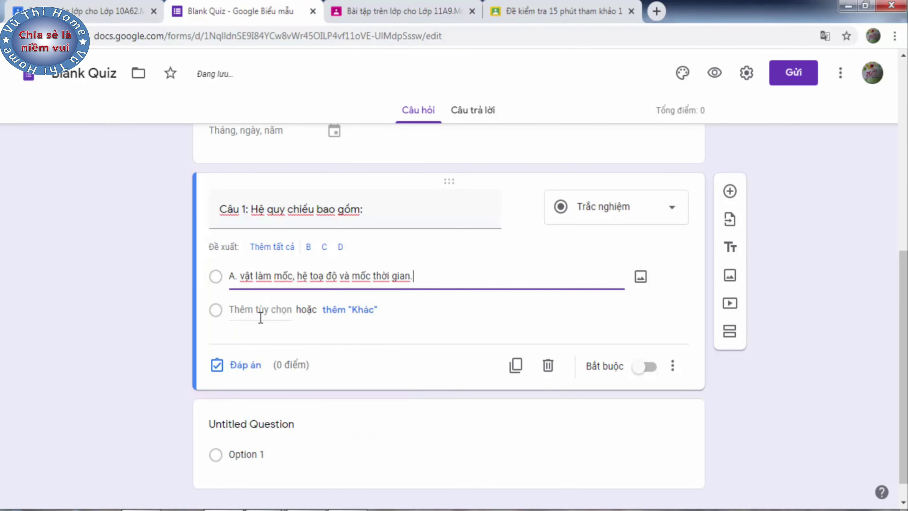
- Add a second answer option to Câu 1 and copy answer C's text "vật làm mốc và hệ toạ độ" from the Word document
{"action": "left_click", "coordinate": [259, 313]}
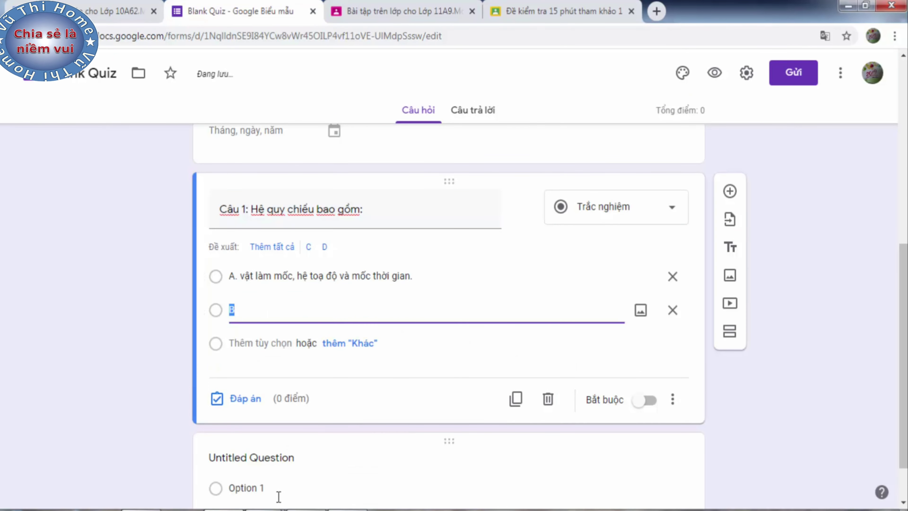
{"action": "left_click", "coordinate": [336, 465]}
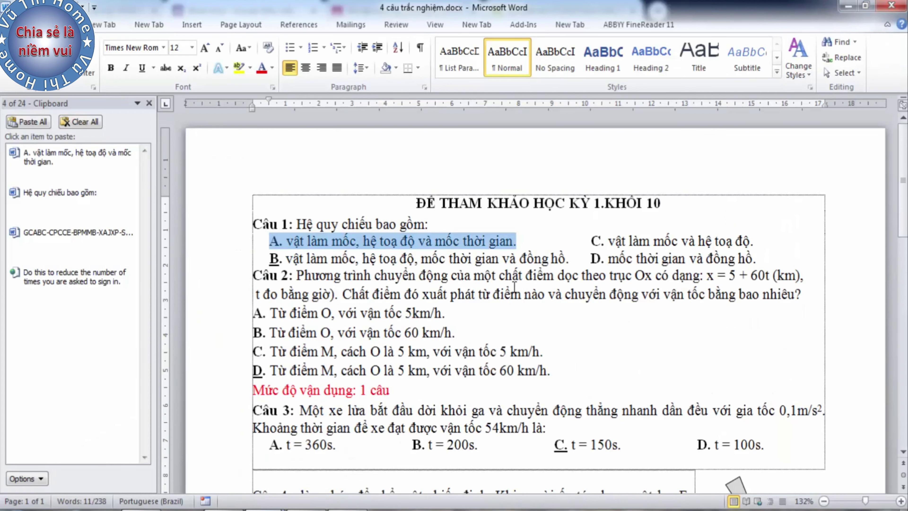
{"action": "left_click_drag", "start_coordinate": [609, 240], "coordinate": [750, 237]}
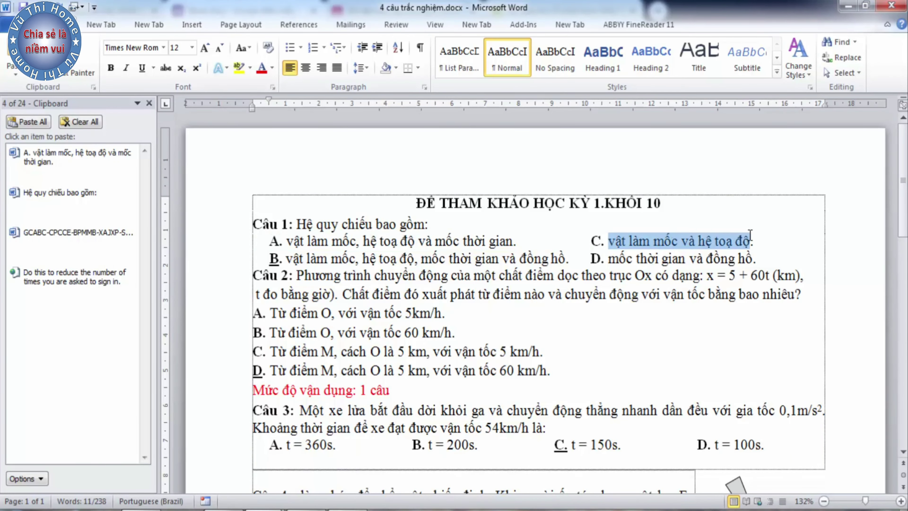
{"action": "right_click", "coordinate": [735, 247]}
{"action": "left_click", "coordinate": [761, 271]}
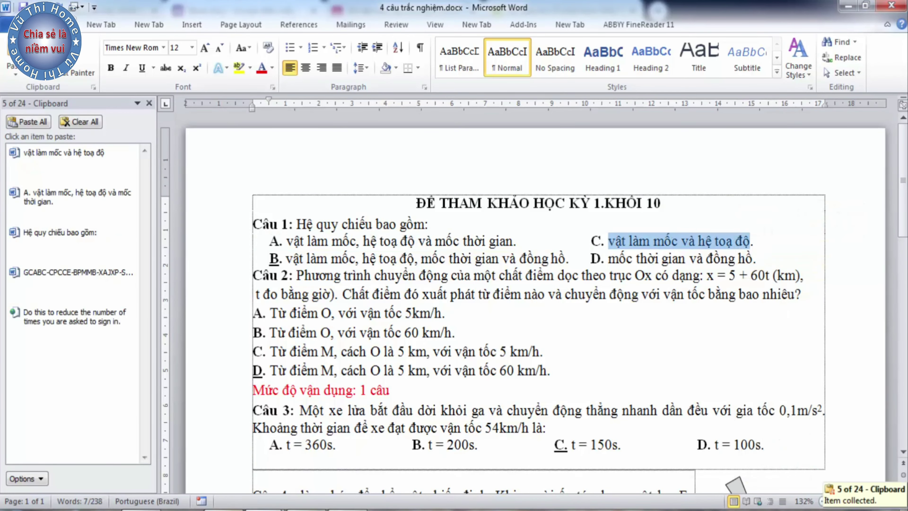
- Back in the form, paste the copied text into the second answer option and put "B." in front of it
{"action": "key", "text": "alt+Tab"}
{"action": "left_click", "coordinate": [232, 302]}
{"action": "right_click", "coordinate": [232, 309]}
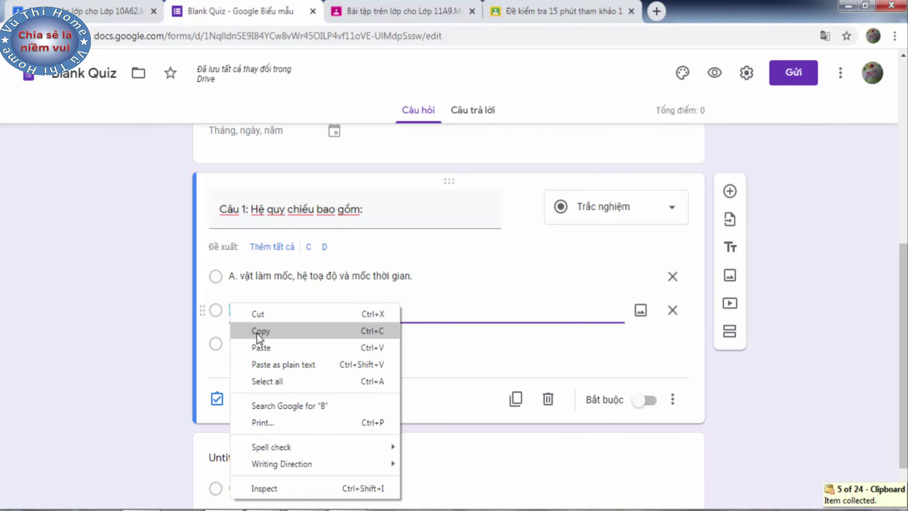
{"action": "left_click", "coordinate": [261, 344]}
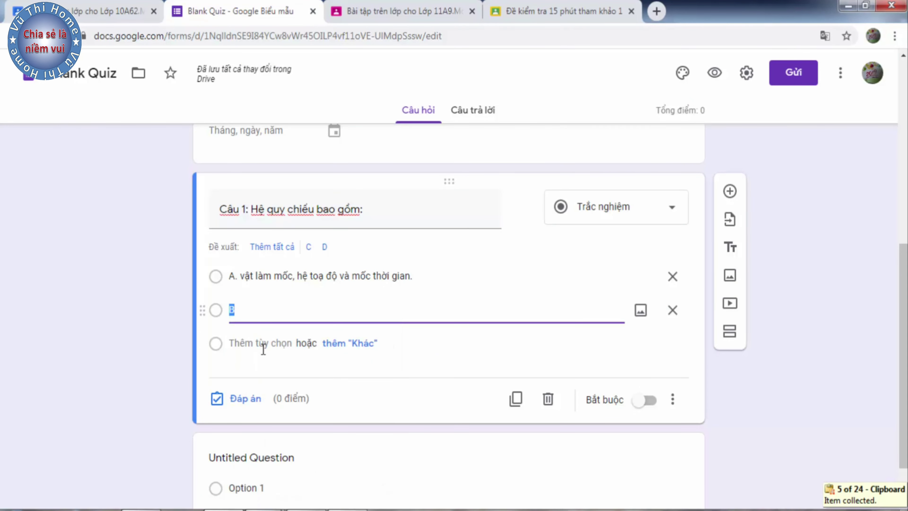
{"action": "triple_click", "coordinate": [231, 309]}
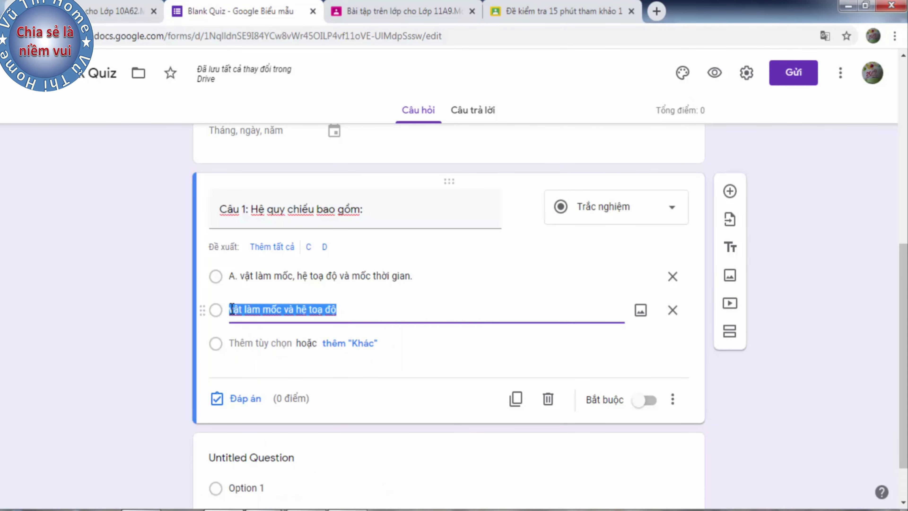
{"action": "left_click", "coordinate": [229, 309]}
{"action": "triple_click", "coordinate": [230, 309]}
{"action": "left_click", "coordinate": [230, 309]}
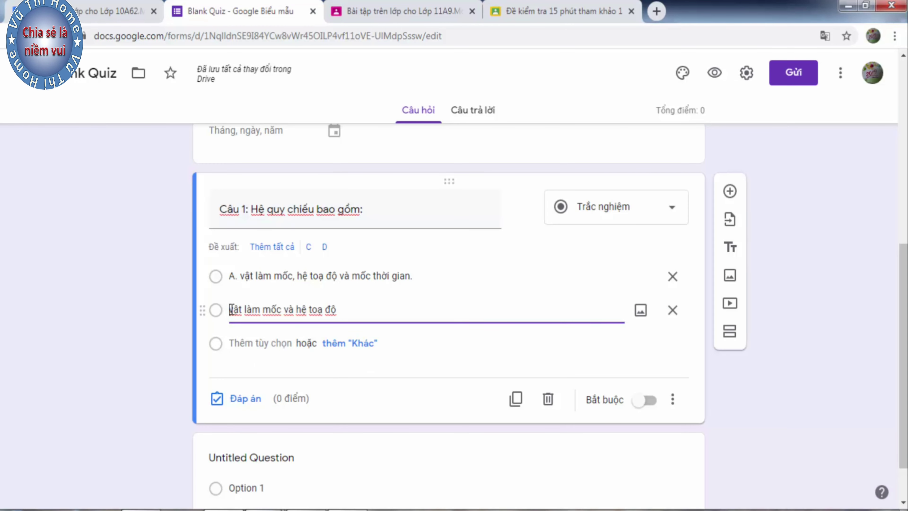
{"action": "type", "text": "B."}
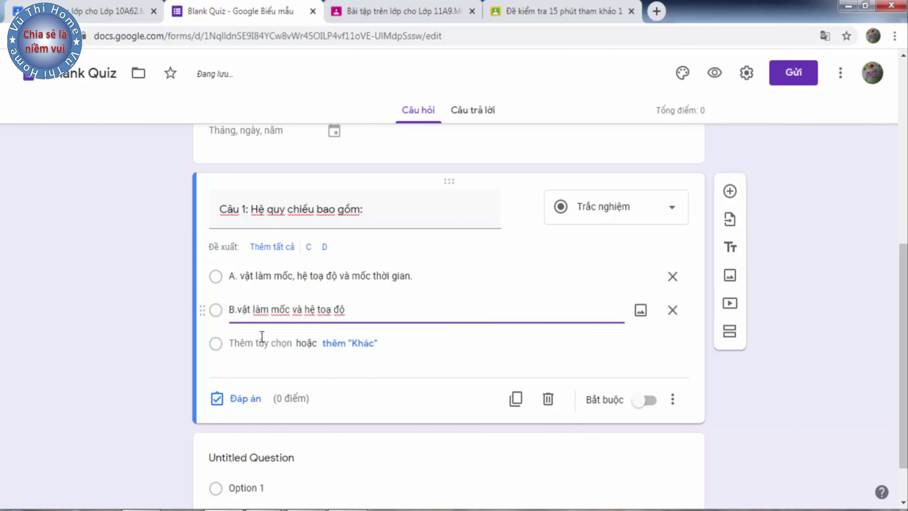
- Add a third answer option and copy "vật làm mốc, hệ toạ độ, mốc thời gian và đồng hồ." from Câu 1 in Word
{"action": "left_click", "coordinate": [266, 343]}
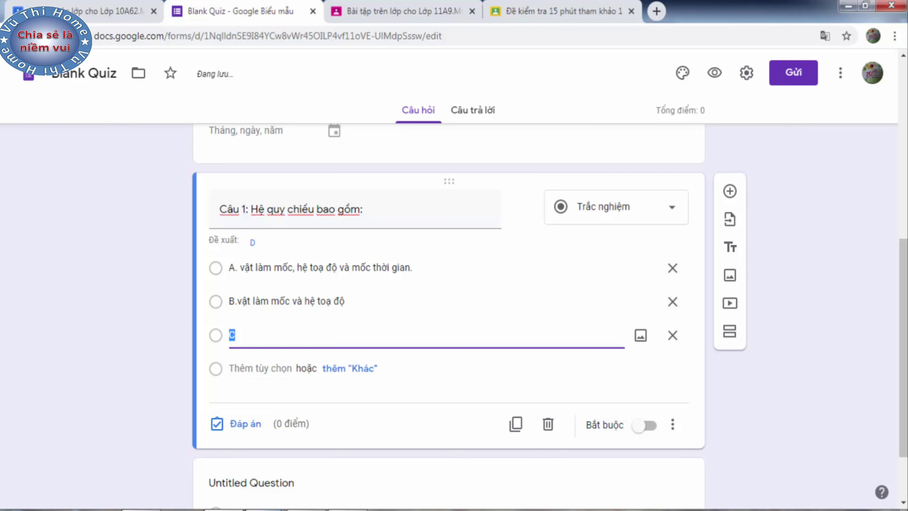
{"action": "mouse_move", "coordinate": [272, 507]}
{"action": "left_click", "coordinate": [332, 469]}
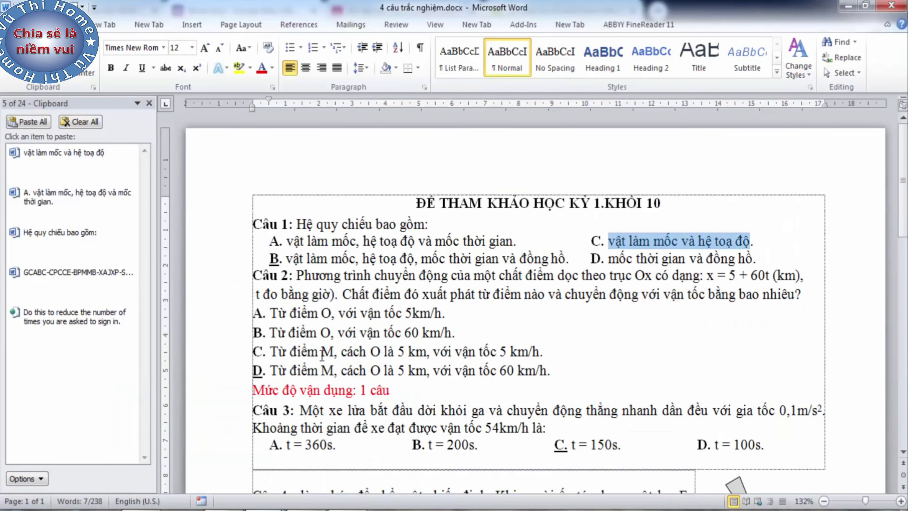
{"action": "left_click", "coordinate": [286, 258]}
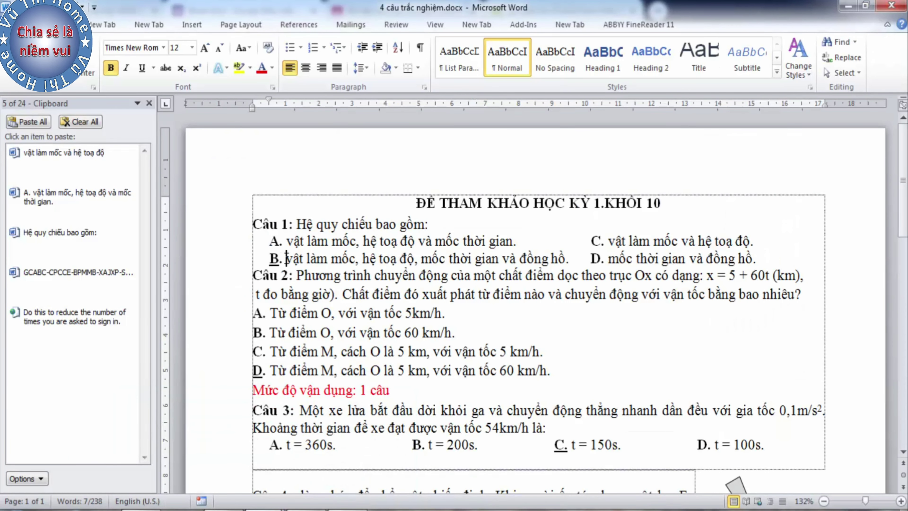
{"action": "left_click_drag", "start_coordinate": [286, 258], "coordinate": [561, 263]}
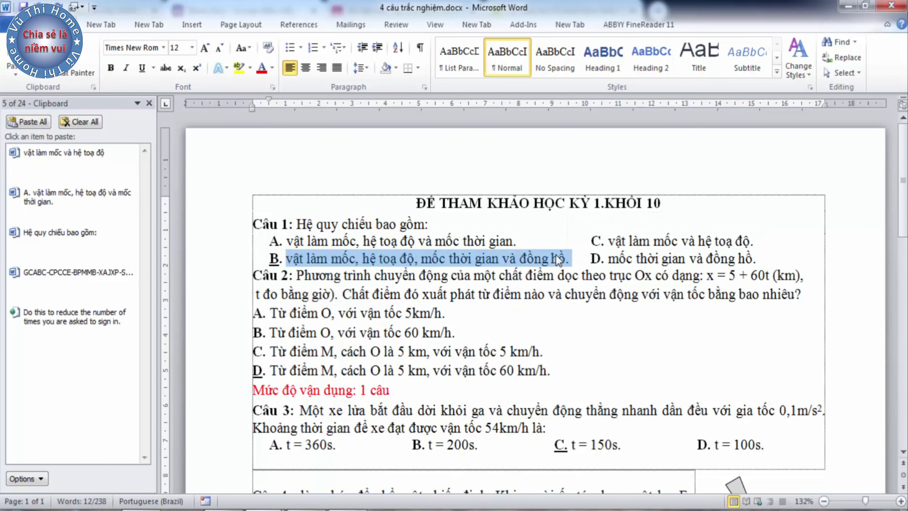
{"action": "right_click", "coordinate": [556, 254]}
{"action": "left_click", "coordinate": [589, 279]}
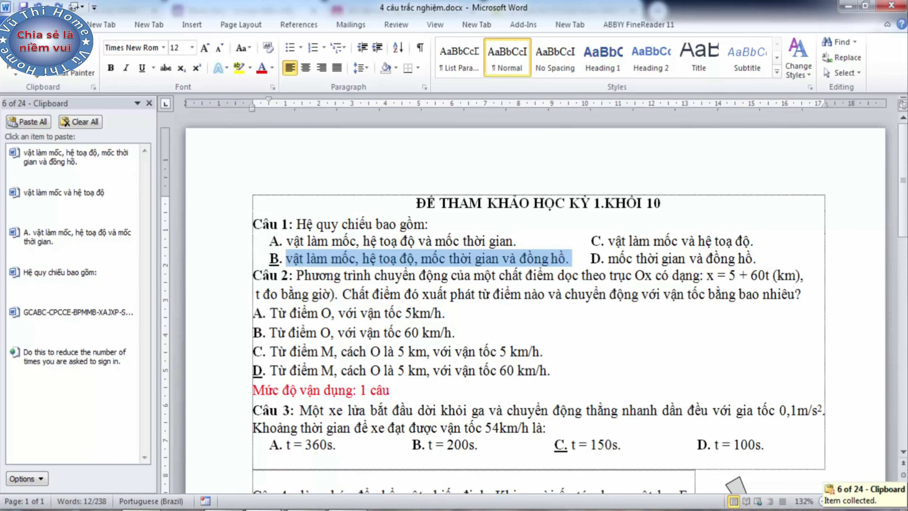
- Back in the form, set the third answer option to "C." followed by the copied text
{"action": "key", "text": "alt+Tab"}
{"action": "left_click", "coordinate": [254, 336]}
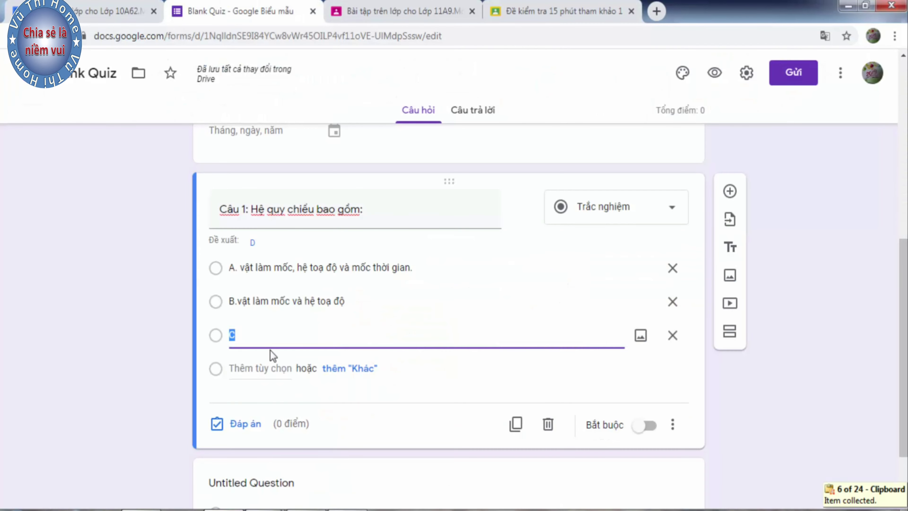
{"action": "right_click", "coordinate": [252, 336]}
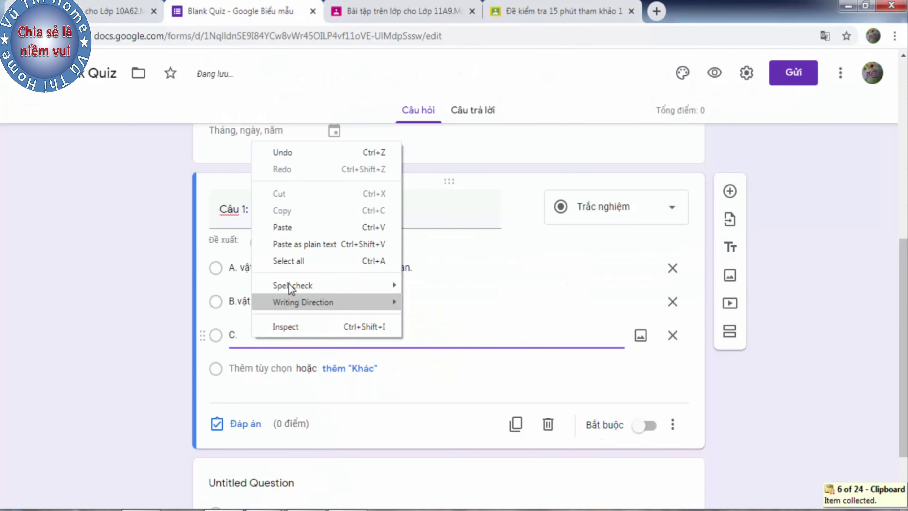
{"action": "left_click", "coordinate": [291, 228]}
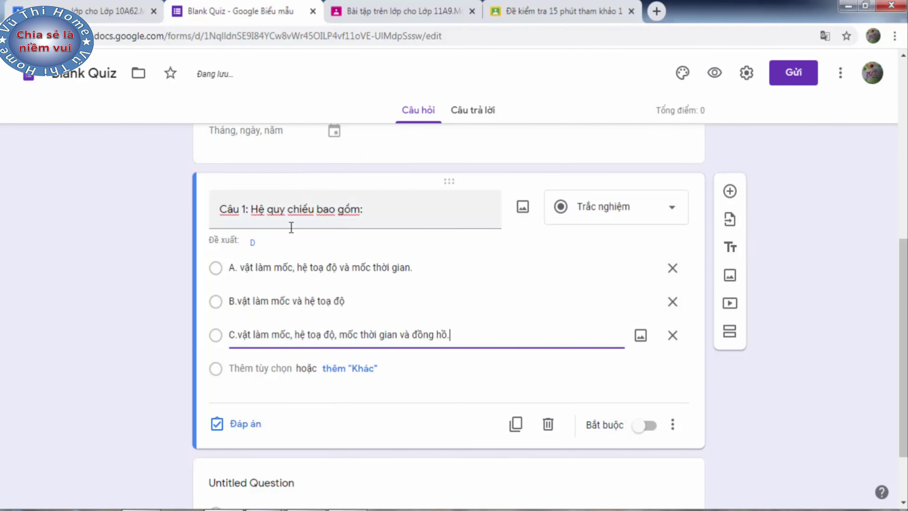
- Add a fourth answer option and copy answer D's text "mốc thời gian và đồng hồ." from Câu 1 in the Word document
{"action": "left_click", "coordinate": [261, 369]}
{"action": "mouse_move", "coordinate": [265, 509]}
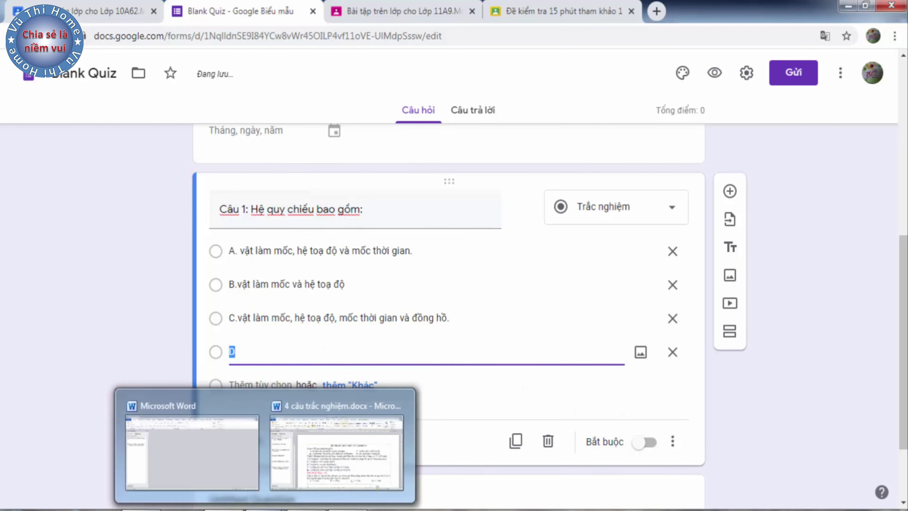
{"action": "left_click", "coordinate": [338, 445]}
{"action": "left_click_drag", "start_coordinate": [608, 259], "coordinate": [753, 265]}
{"action": "right_click", "coordinate": [753, 265]}
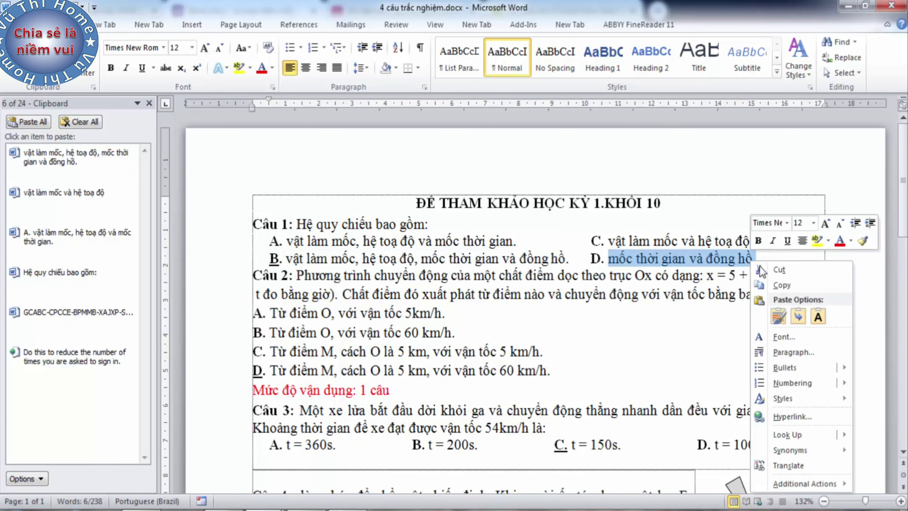
{"action": "left_click", "coordinate": [781, 285]}
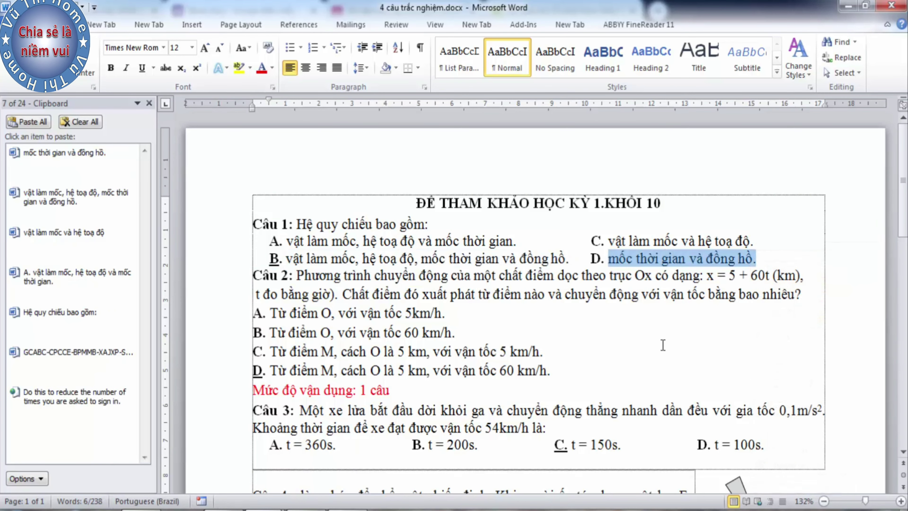
- Back in the form, set the fourth answer option to "D." followed by the copied text
{"action": "key", "text": "alt+Tab"}
{"action": "left_click", "coordinate": [245, 351]}
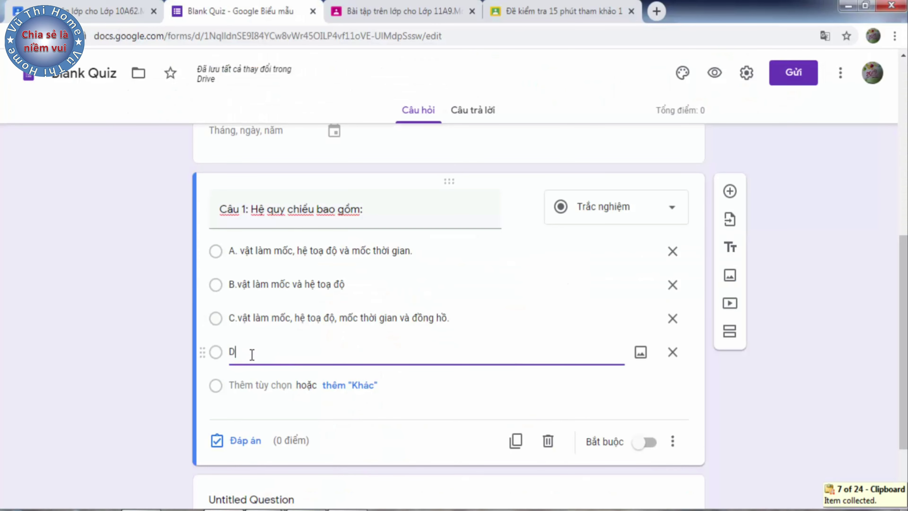
{"action": "right_click", "coordinate": [250, 354]}
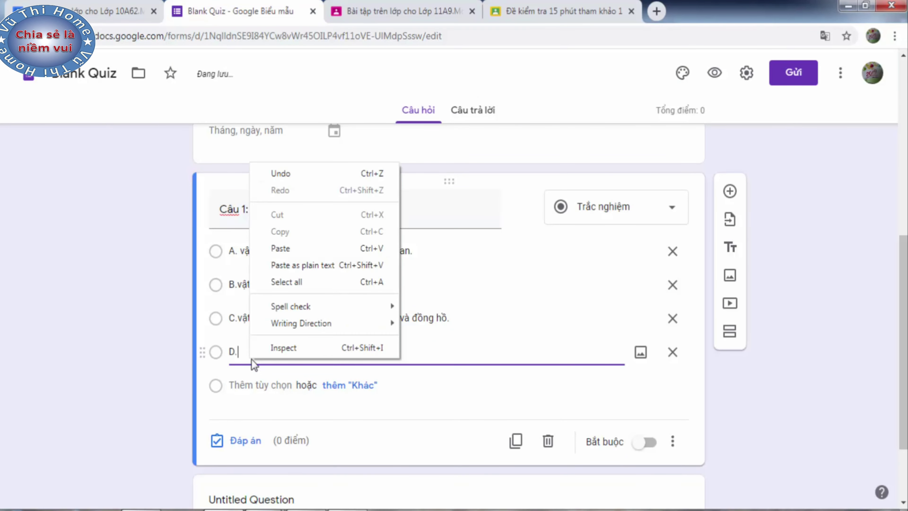
{"action": "left_click", "coordinate": [276, 256]}
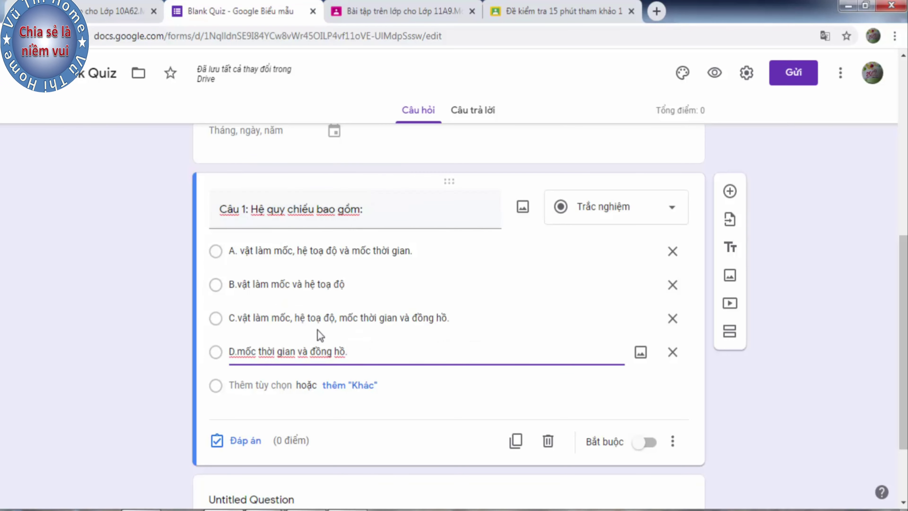
{"action": "scroll", "coordinate": [356, 364], "scroll_direction": "up", "scroll_amount": 2}
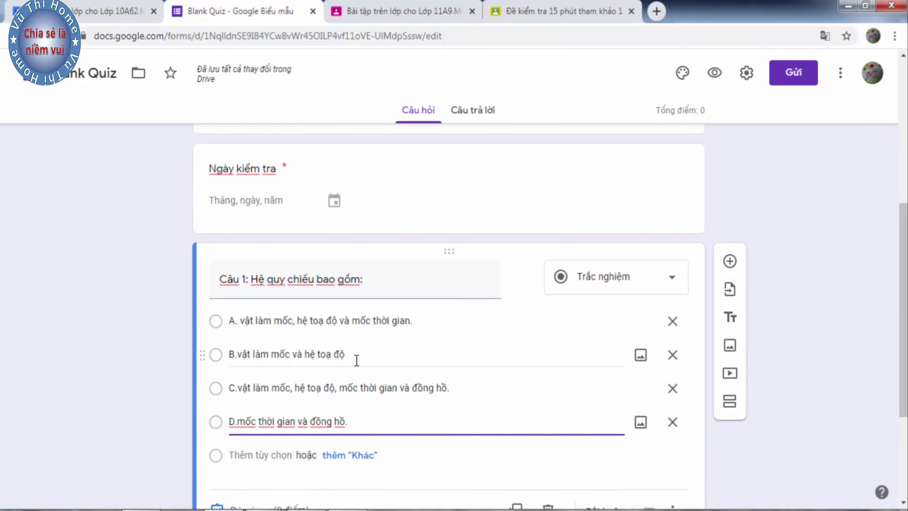
{"action": "scroll", "coordinate": [356, 361], "scroll_direction": "down", "scroll_amount": 2}
{"action": "scroll", "coordinate": [418, 384], "scroll_direction": "up", "scroll_amount": 2}
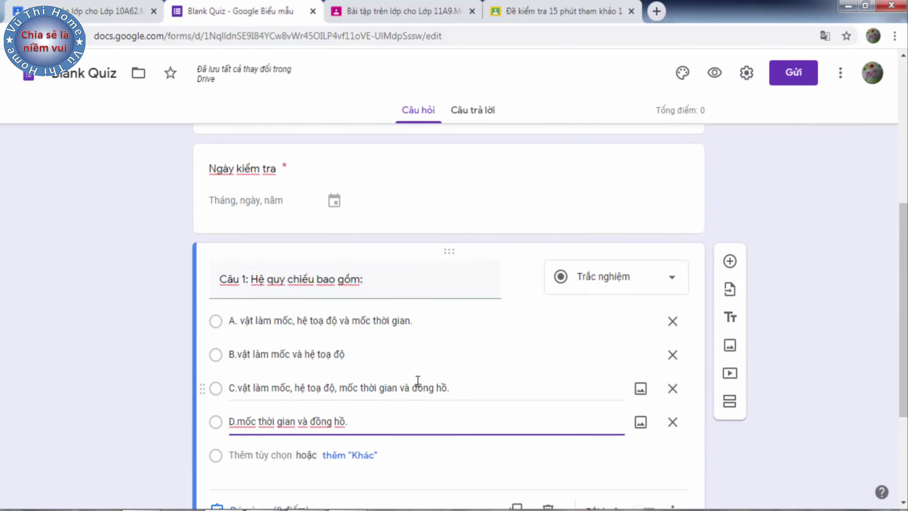
{"action": "scroll", "coordinate": [416, 379], "scroll_direction": "down", "scroll_amount": 2}
{"action": "scroll", "coordinate": [415, 378], "scroll_direction": "up", "scroll_amount": 2}
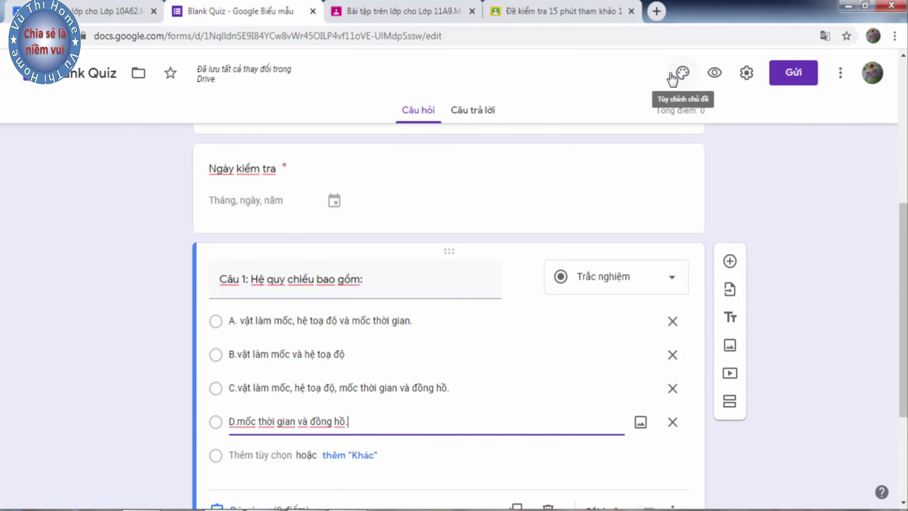
- In the quiz settings, release grades after manual review, hide missed questions and correct answers from respondents, and save
{"action": "left_click", "coordinate": [678, 76]}
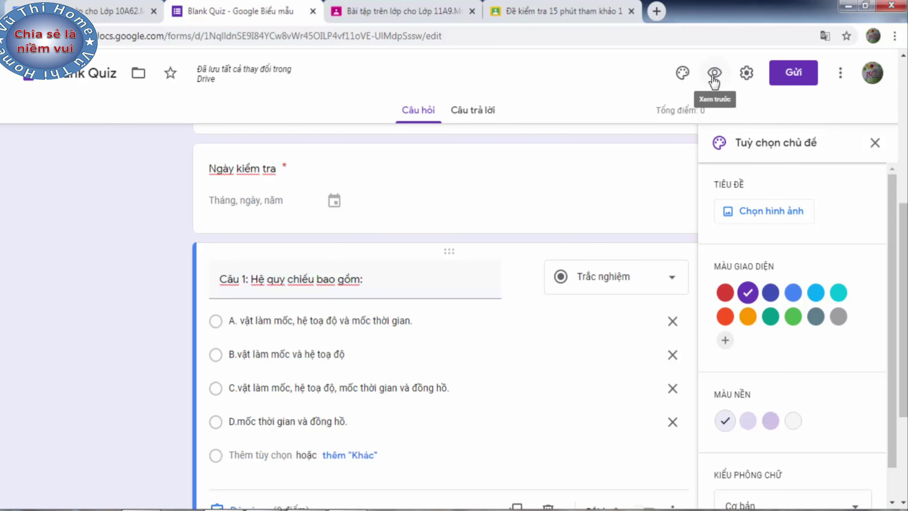
{"action": "left_click", "coordinate": [747, 75]}
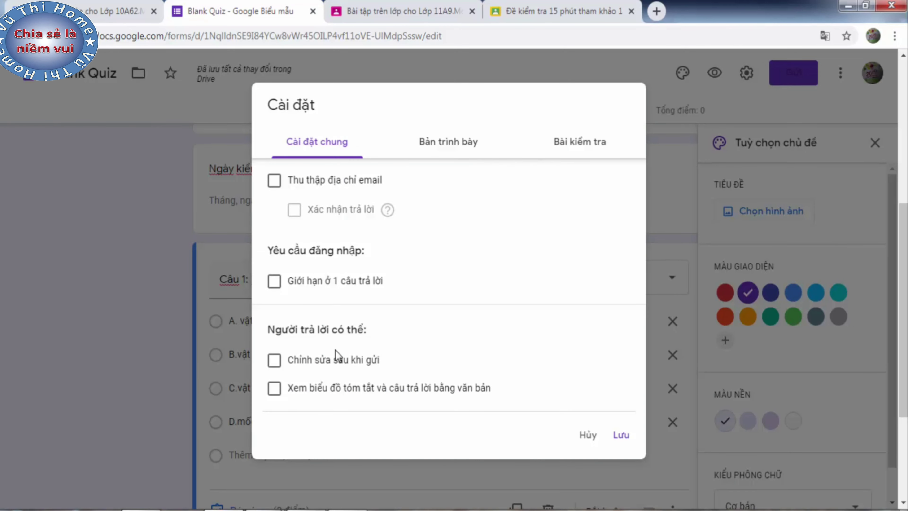
{"action": "left_click", "coordinate": [580, 145]}
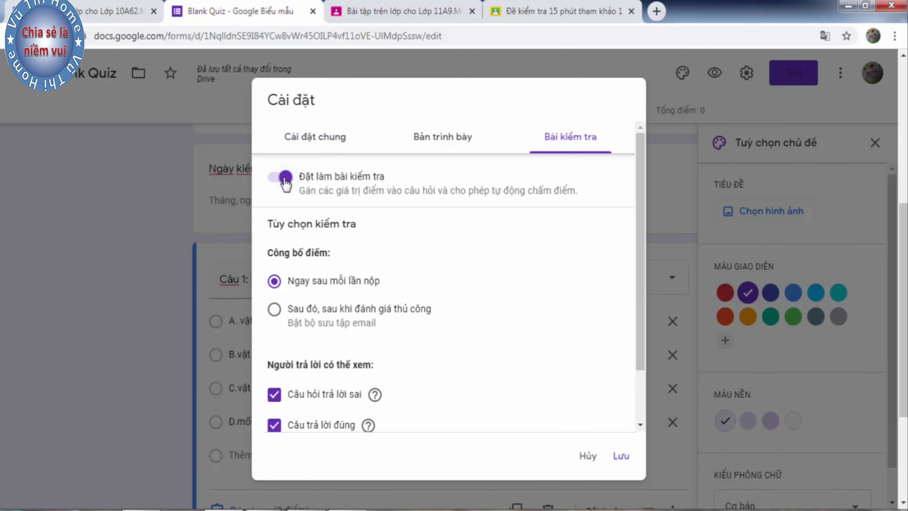
{"action": "left_click", "coordinate": [281, 180]}
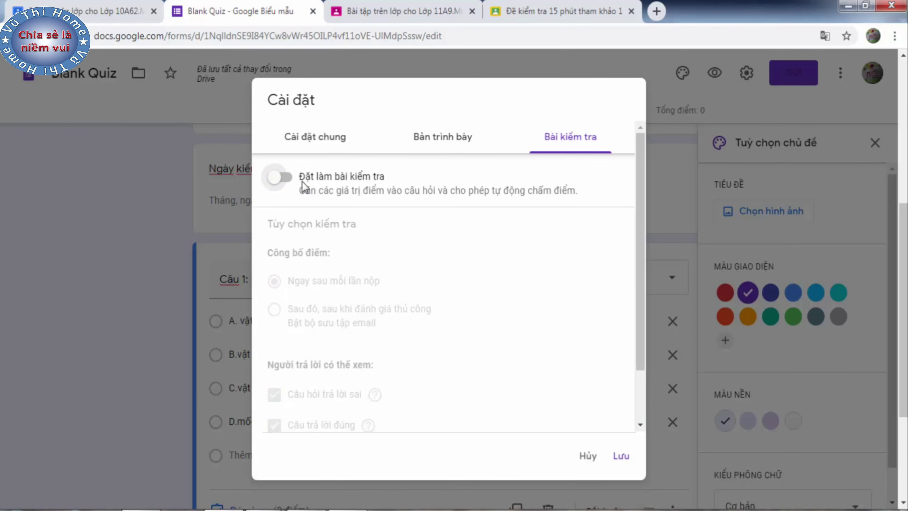
{"action": "left_click", "coordinate": [288, 184]}
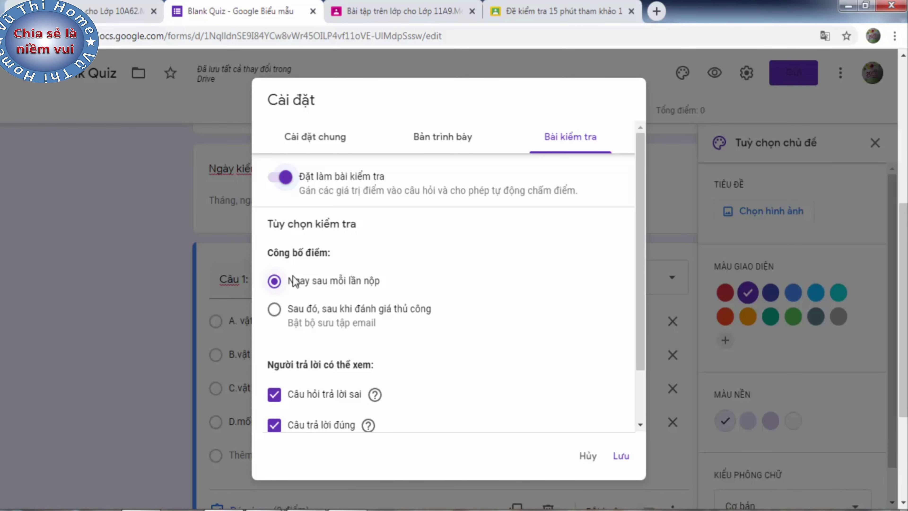
{"action": "left_click", "coordinate": [274, 308]}
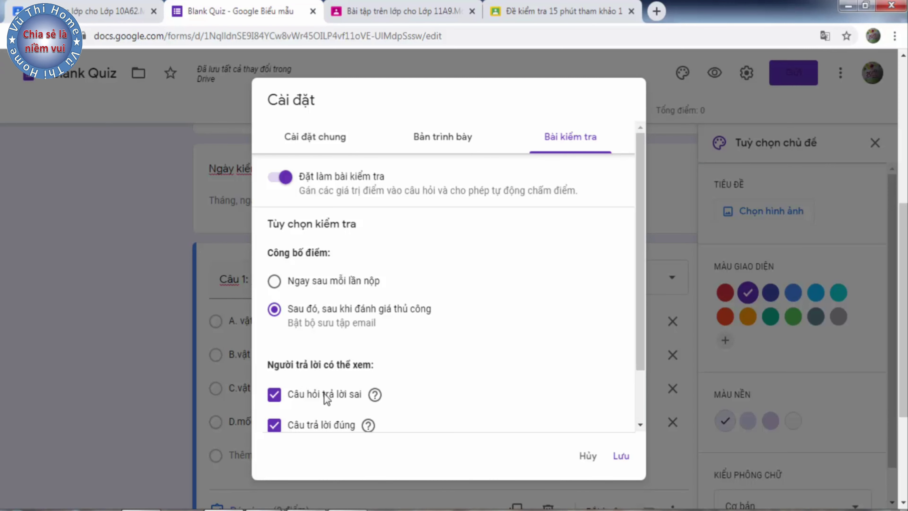
{"action": "left_click", "coordinate": [274, 399]}
{"action": "left_click", "coordinate": [286, 427]}
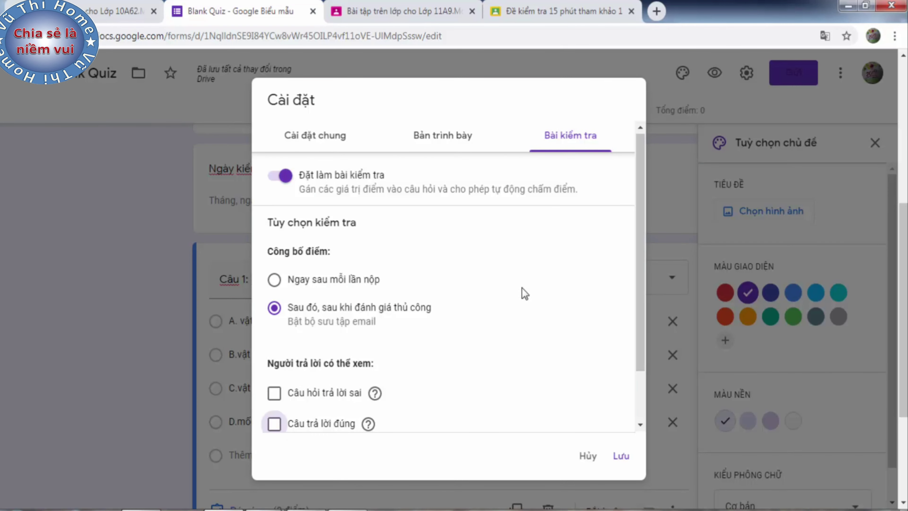
{"action": "left_click", "coordinate": [621, 457]}
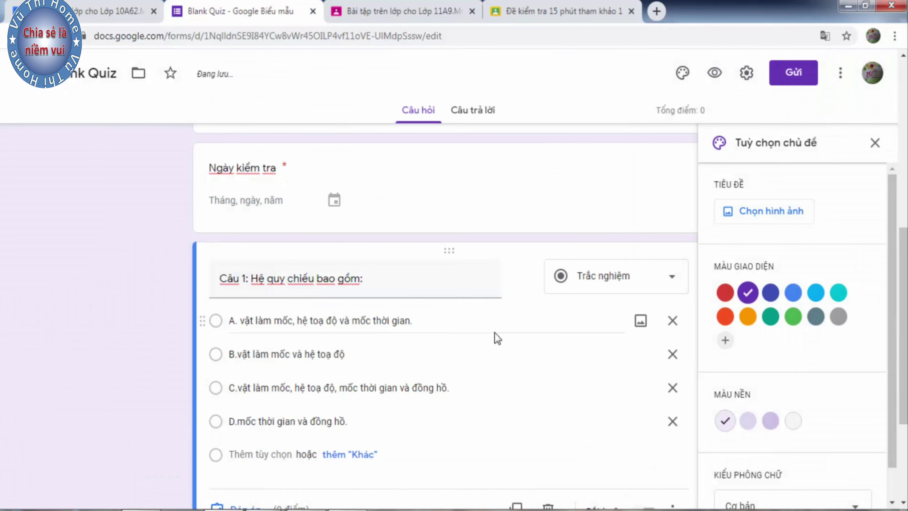
- In Câu 1's answer key, mark option C as correct and set the question to 1 point
{"action": "scroll", "coordinate": [495, 335], "scroll_direction": "down", "scroll_amount": 3}
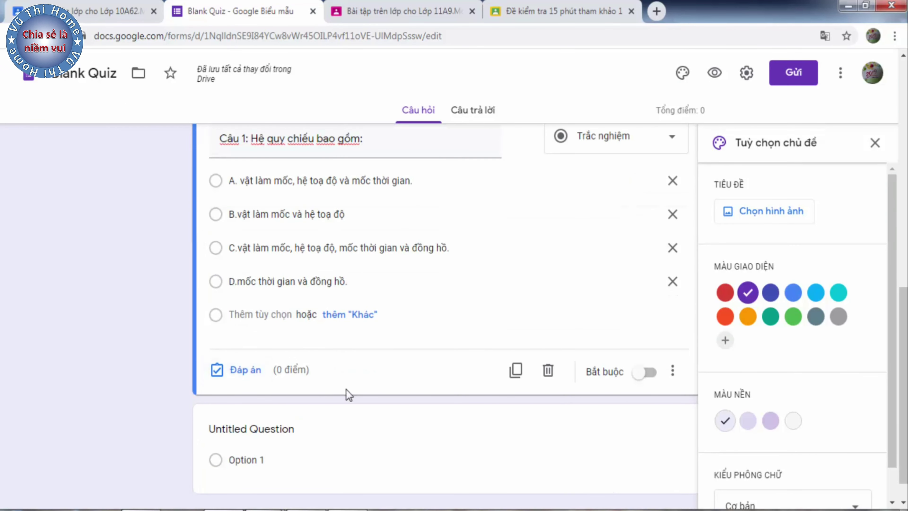
{"action": "scroll", "coordinate": [344, 393], "scroll_direction": "up", "scroll_amount": 3}
{"action": "scroll", "coordinate": [345, 333], "scroll_direction": "down", "scroll_amount": 3}
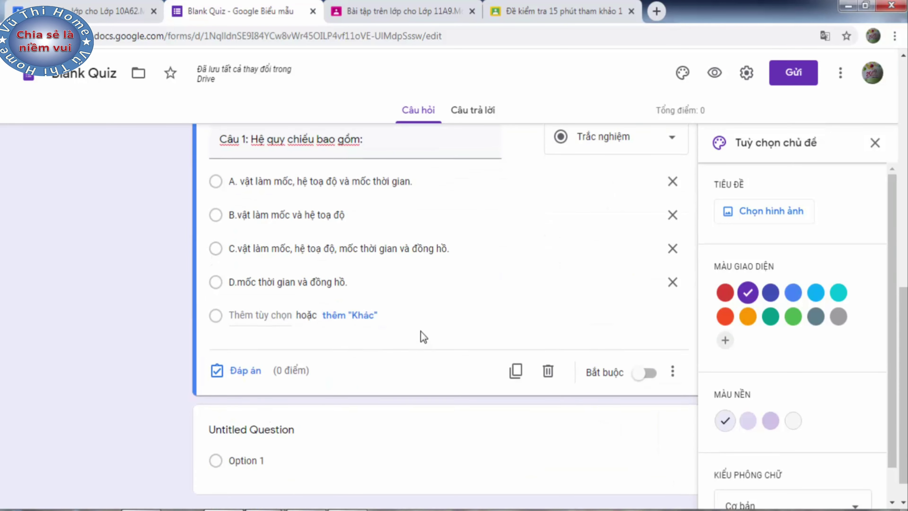
{"action": "scroll", "coordinate": [421, 334], "scroll_direction": "up", "scroll_amount": 2}
{"action": "left_click", "coordinate": [241, 441]}
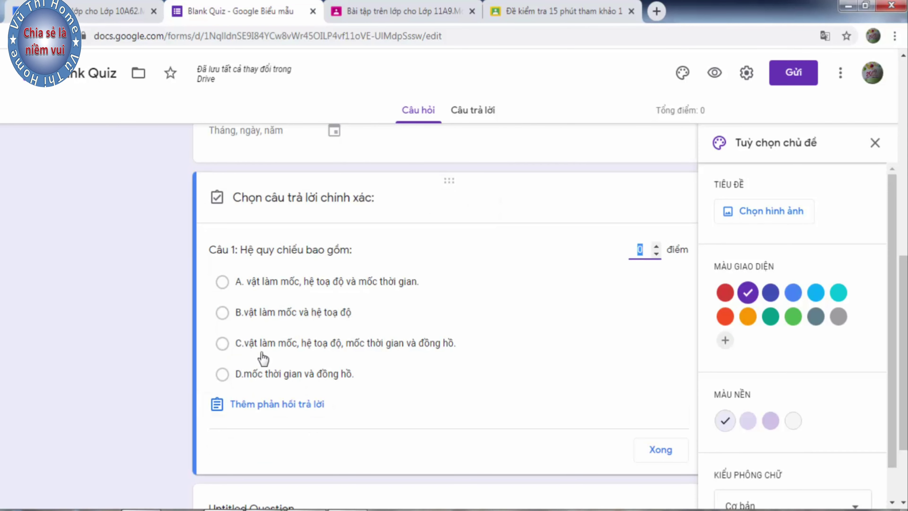
{"action": "left_click", "coordinate": [242, 354]}
{"action": "left_click", "coordinate": [241, 352]}
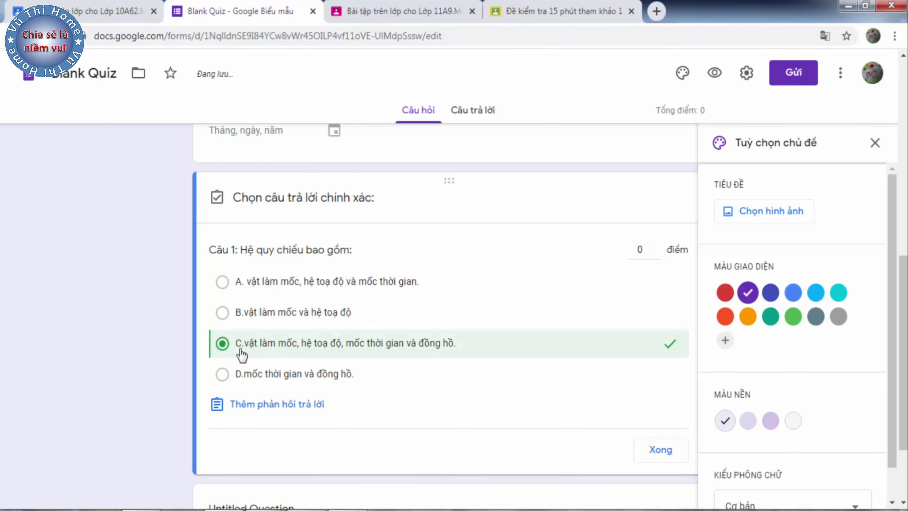
{"action": "left_click", "coordinate": [656, 246]}
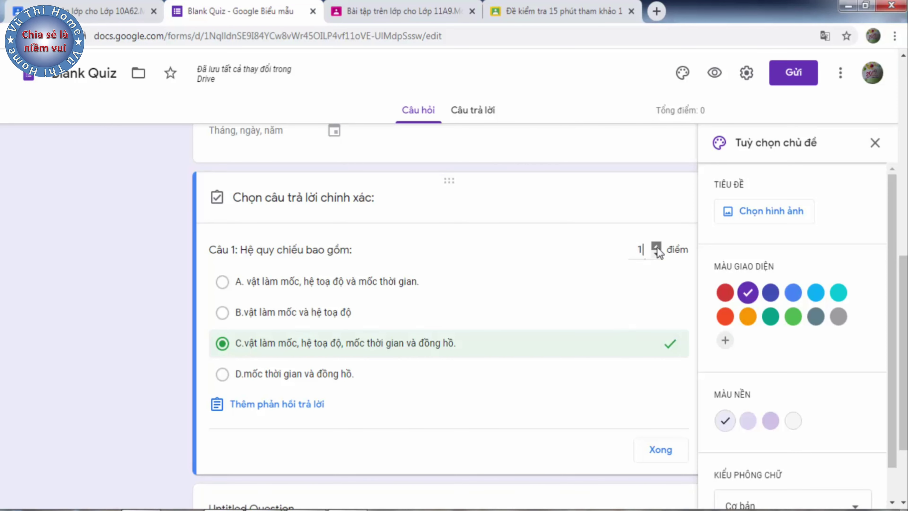
{"action": "left_click", "coordinate": [658, 453]}
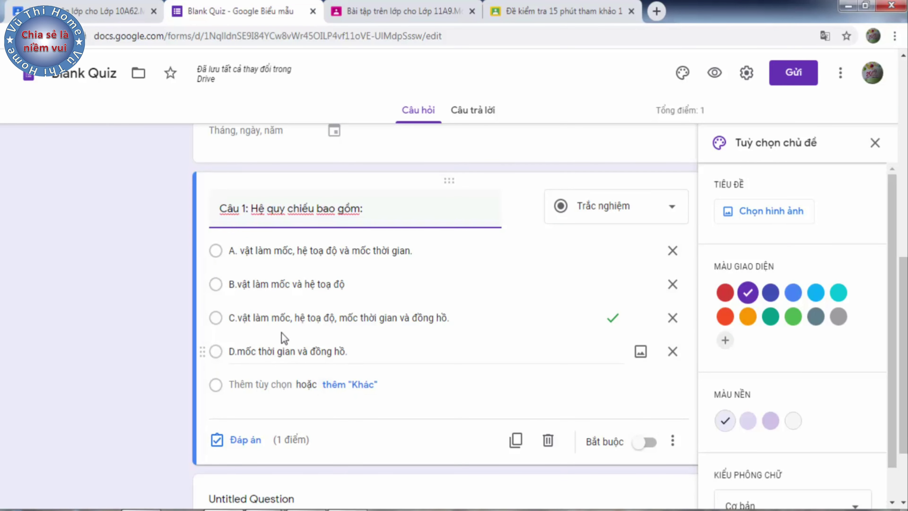
- Make the Câu 1 question required and review its answer options
{"action": "scroll", "coordinate": [478, 415], "scroll_direction": "down", "scroll_amount": 2}
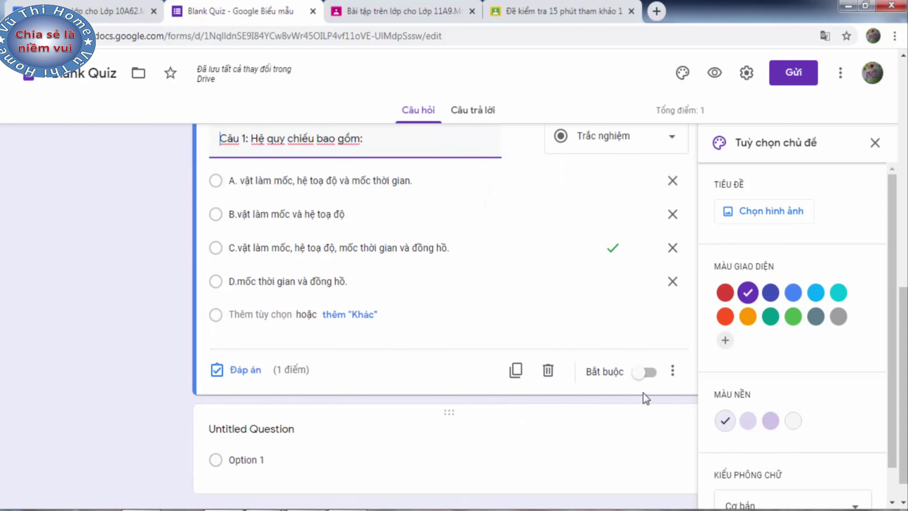
{"action": "left_click", "coordinate": [643, 372]}
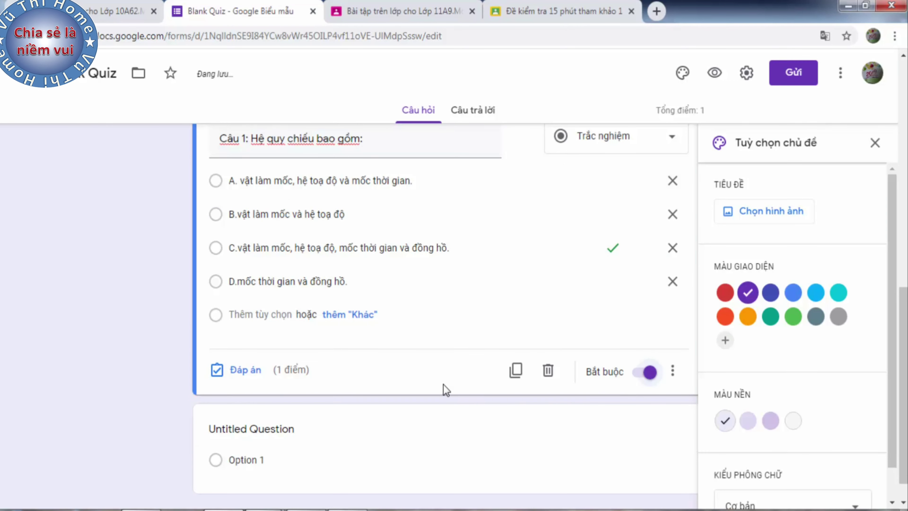
{"action": "scroll", "coordinate": [438, 362], "scroll_direction": "up", "scroll_amount": 2}
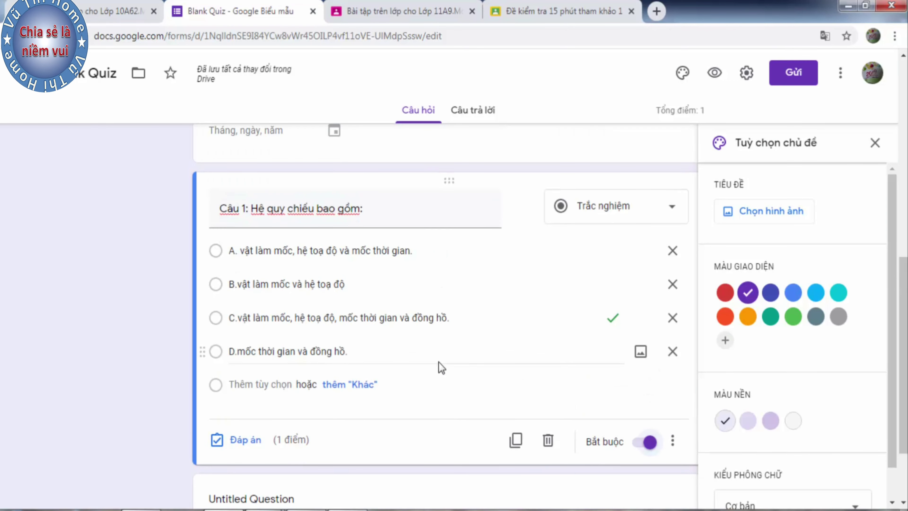
{"action": "scroll", "coordinate": [438, 361], "scroll_direction": "down", "scroll_amount": 3}
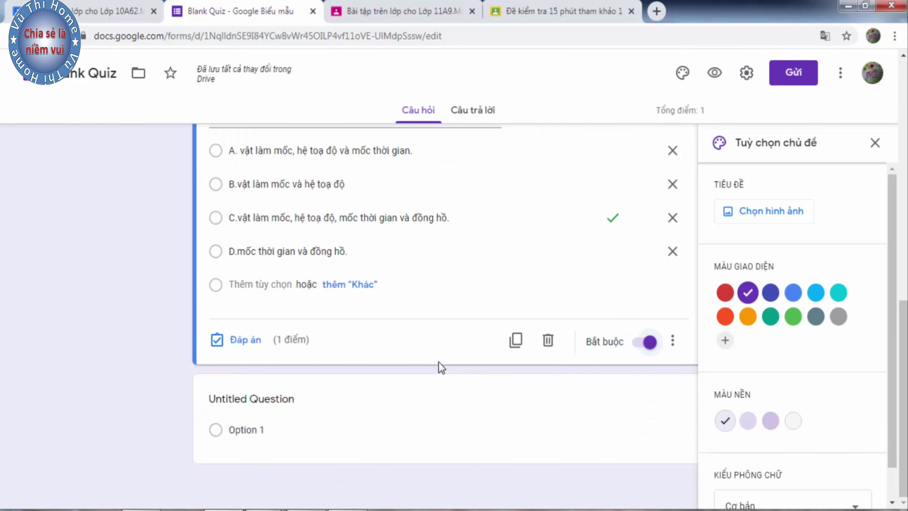
{"action": "scroll", "coordinate": [440, 366], "scroll_direction": "up", "scroll_amount": 4}
{"action": "scroll", "coordinate": [438, 368], "scroll_direction": "down", "scroll_amount": 4}
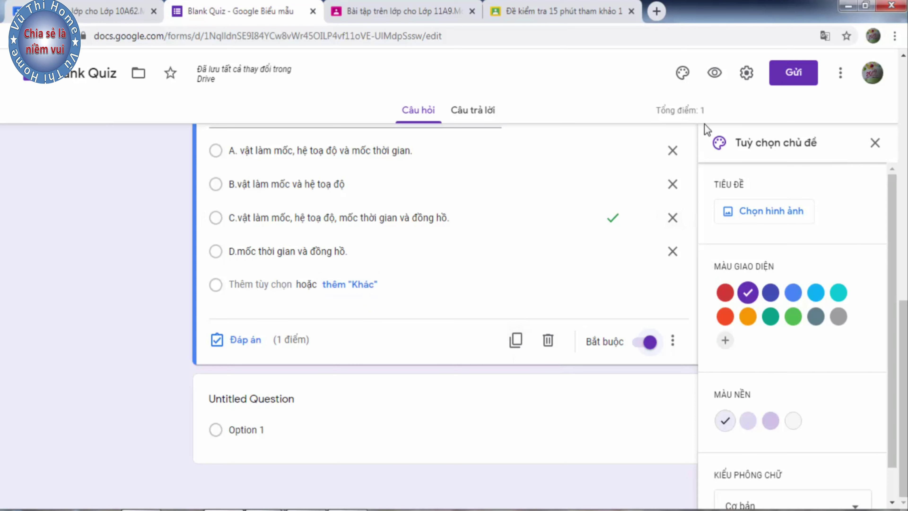
- Close the theme options and add a new multiple-choice question after Câu 1, starting its text with "Câu 2."
{"action": "left_click", "coordinate": [875, 143]}
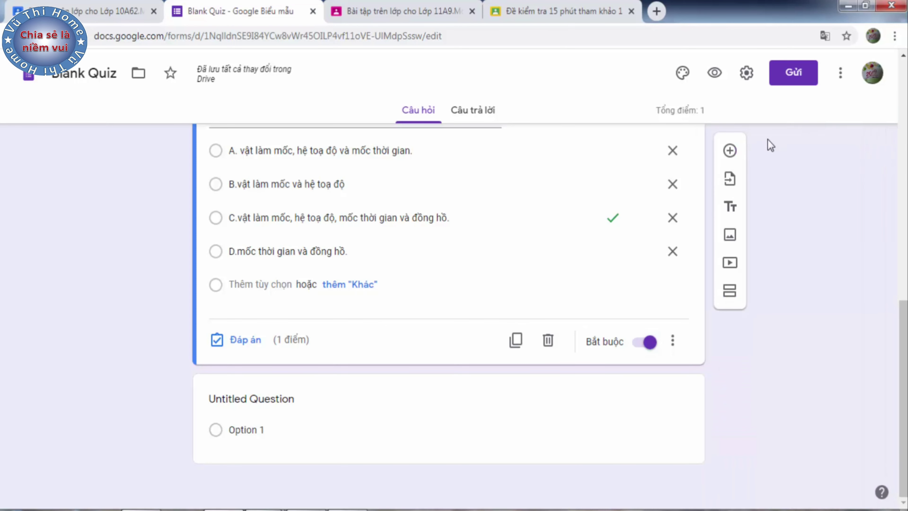
{"action": "left_click", "coordinate": [730, 154]}
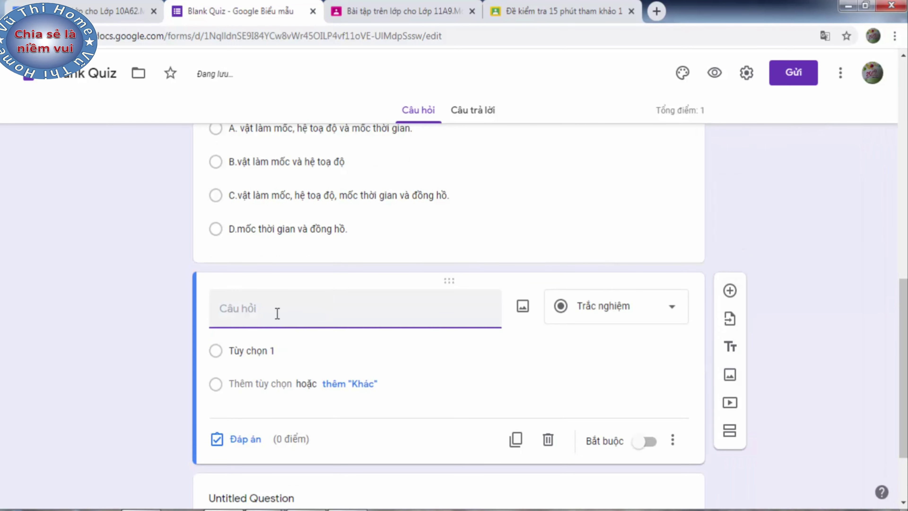
{"action": "type", "text": "Câu 2."}
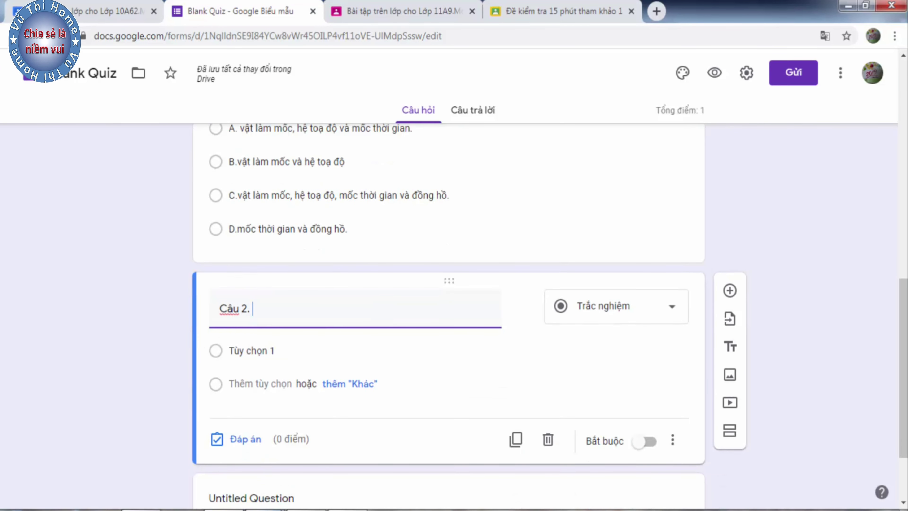
- In the Word document, copy Câu 4's question text from "dùng búa để nhổ một chiếc đinh" to "đinh bằng"
{"action": "left_click", "coordinate": [292, 482]}
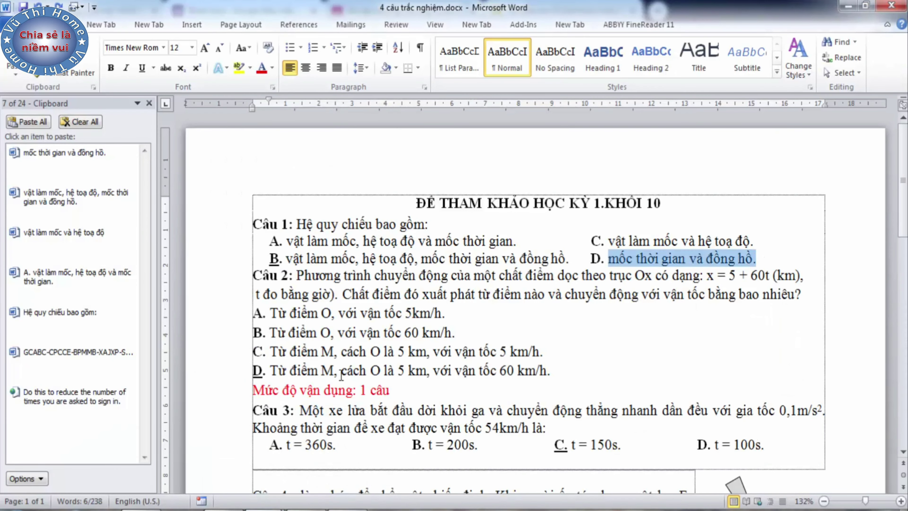
{"action": "scroll", "coordinate": [342, 375], "scroll_direction": "down", "scroll_amount": 3}
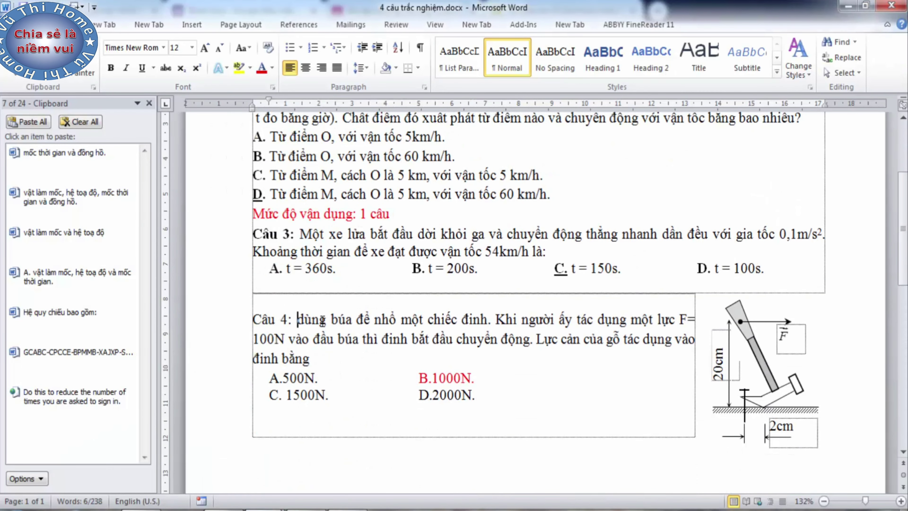
{"action": "left_click_drag", "start_coordinate": [297, 319], "coordinate": [360, 356]}
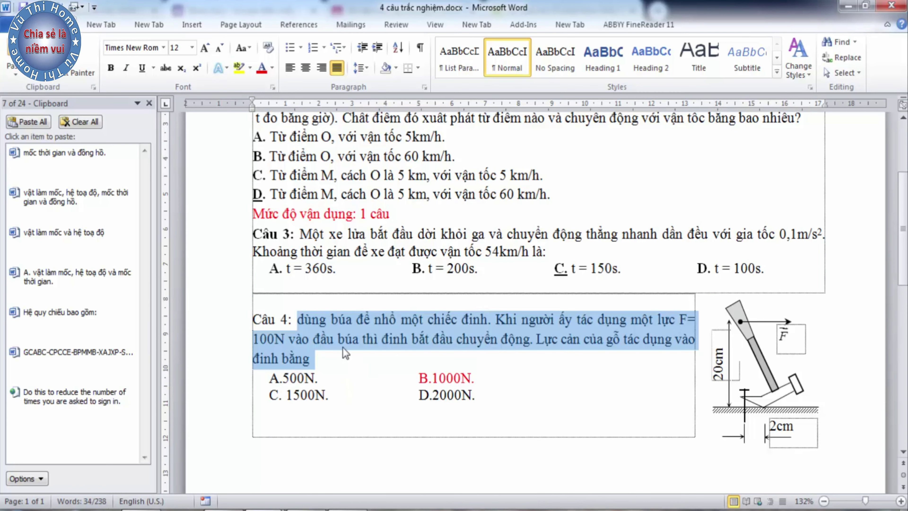
{"action": "right_click", "coordinate": [340, 331]}
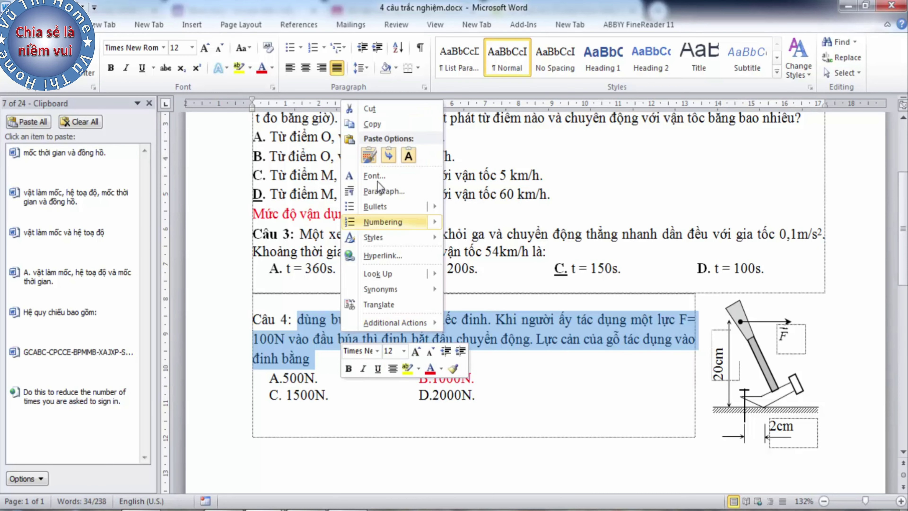
{"action": "left_click", "coordinate": [371, 125]}
- Back in the form, paste the copied text after "Câu 2." and capitalise its first word to "Dùng"
{"action": "key", "text": "alt+Tab"}
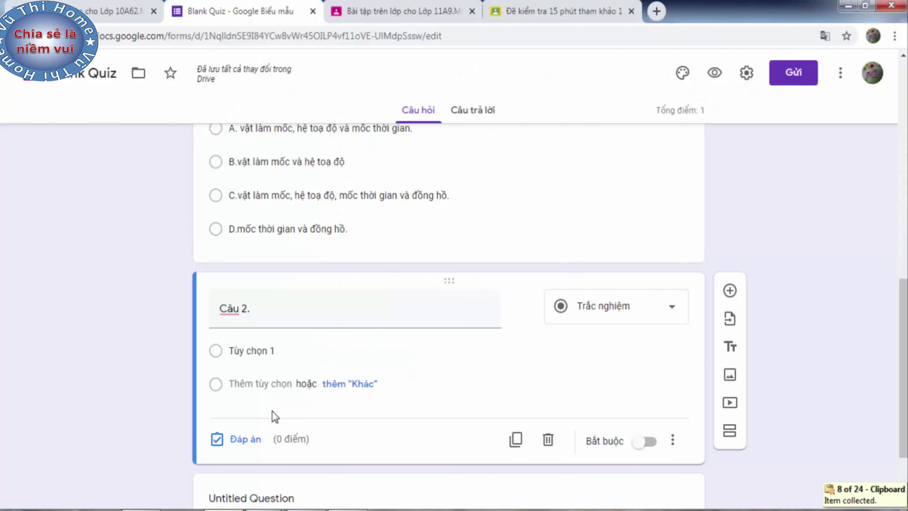
{"action": "left_click", "coordinate": [250, 302]}
{"action": "right_click", "coordinate": [262, 308]}
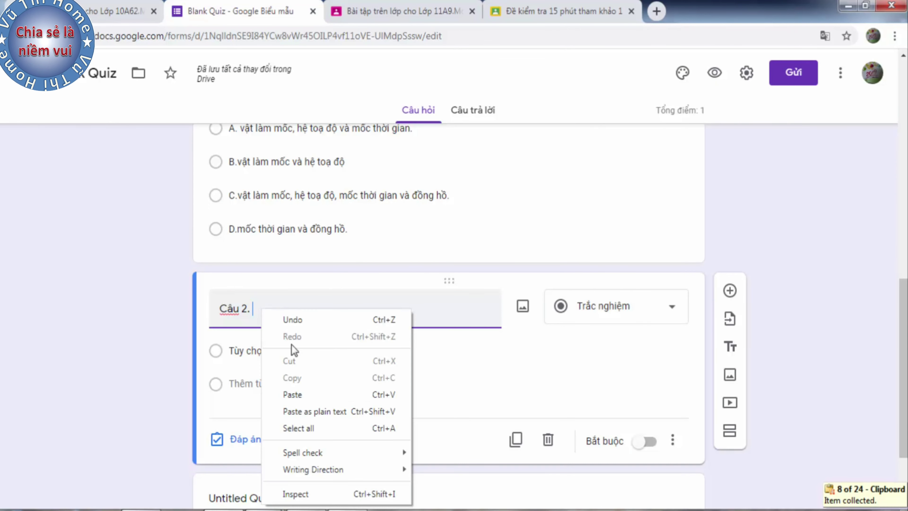
{"action": "left_click", "coordinate": [286, 395]}
{"action": "left_click", "coordinate": [259, 310]}
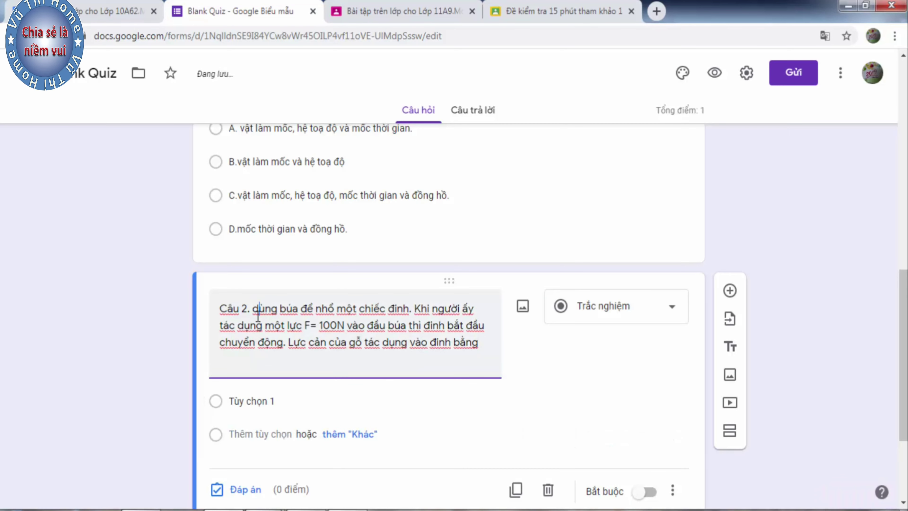
{"action": "key", "text": "BackSpace"}
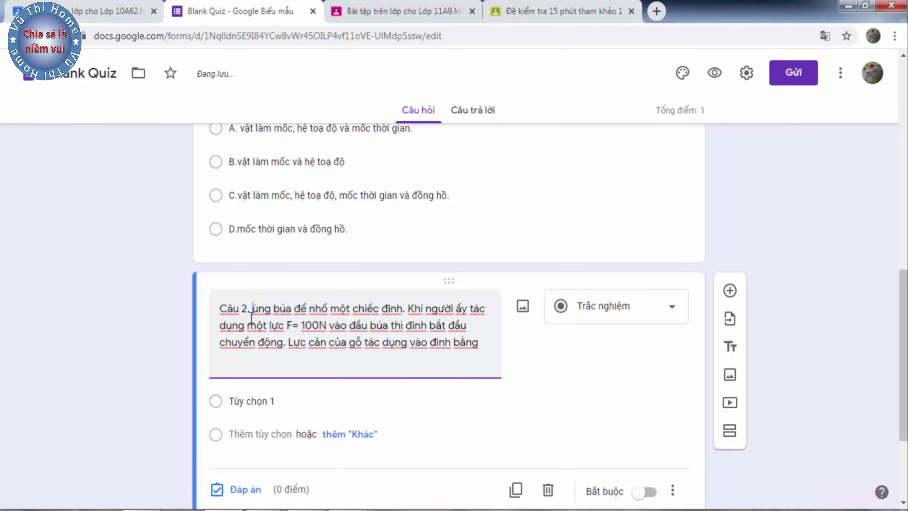
{"action": "type", "text": "D"}
{"action": "left_click", "coordinate": [505, 396]}
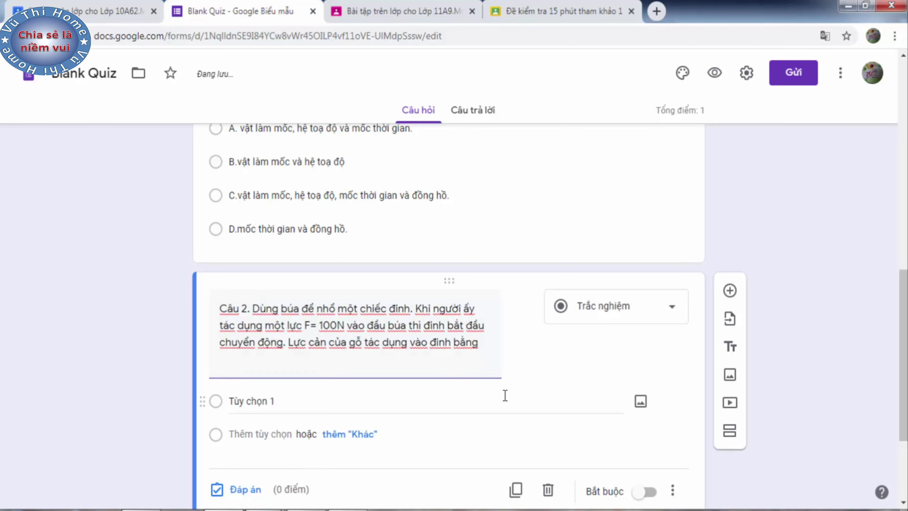
- Insert the image 2020-02-14_225937.jpg from the Classroom folder into the Câu 2 question
{"action": "scroll", "coordinate": [505, 395], "scroll_direction": "down", "scroll_amount": 3}
{"action": "left_click", "coordinate": [489, 196]}
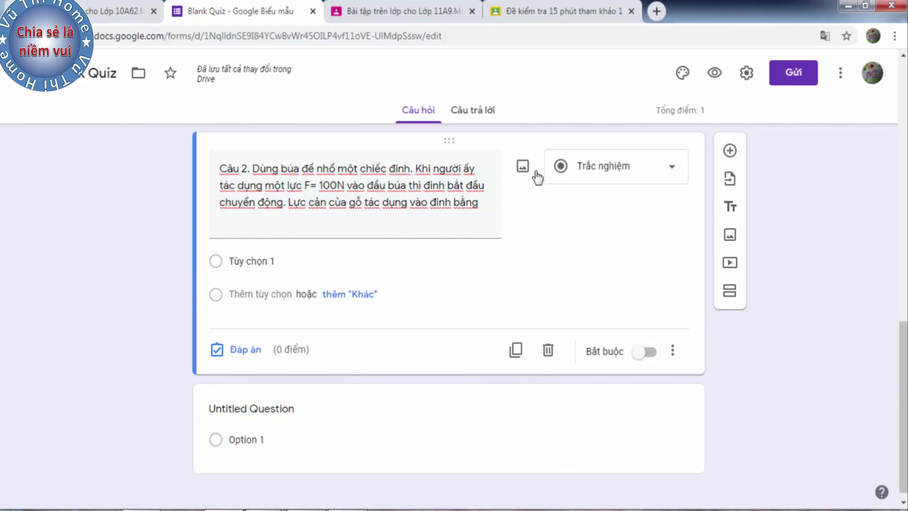
{"action": "left_click", "coordinate": [522, 166]}
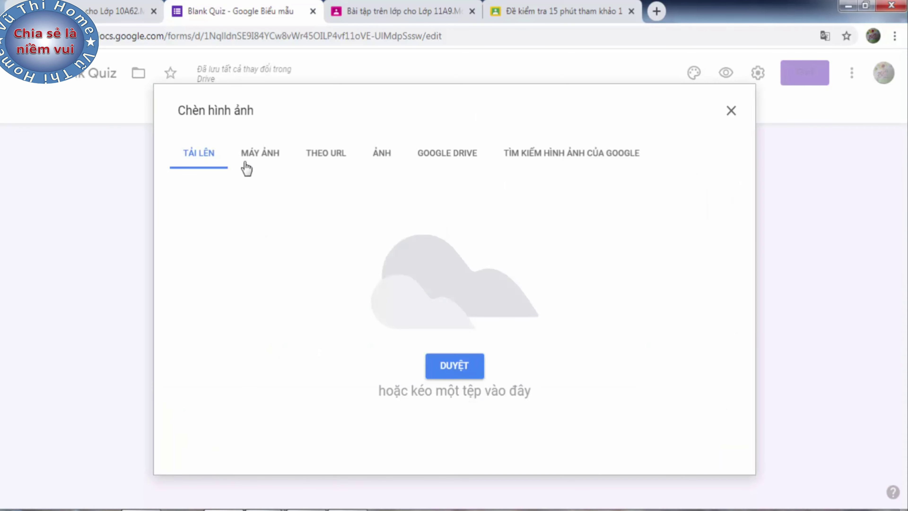
{"action": "left_click", "coordinate": [460, 364]}
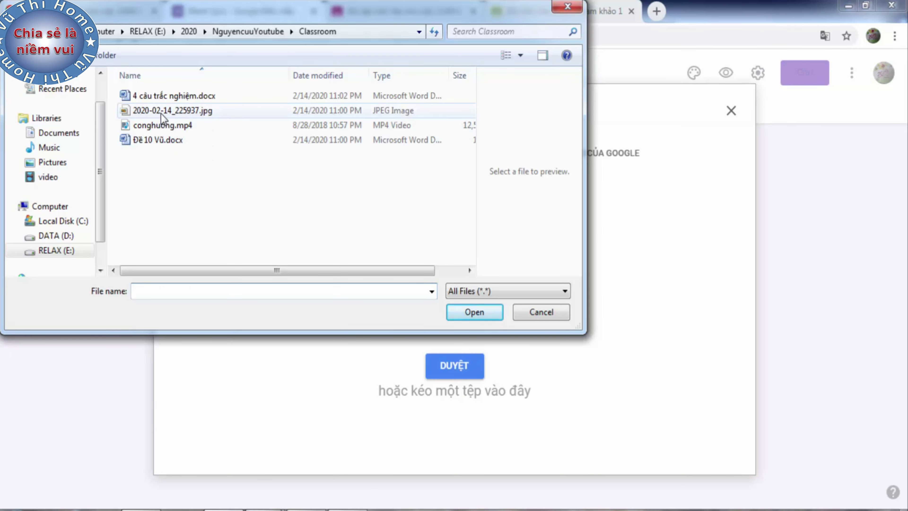
{"action": "left_click", "coordinate": [168, 111]}
{"action": "left_click", "coordinate": [481, 313]}
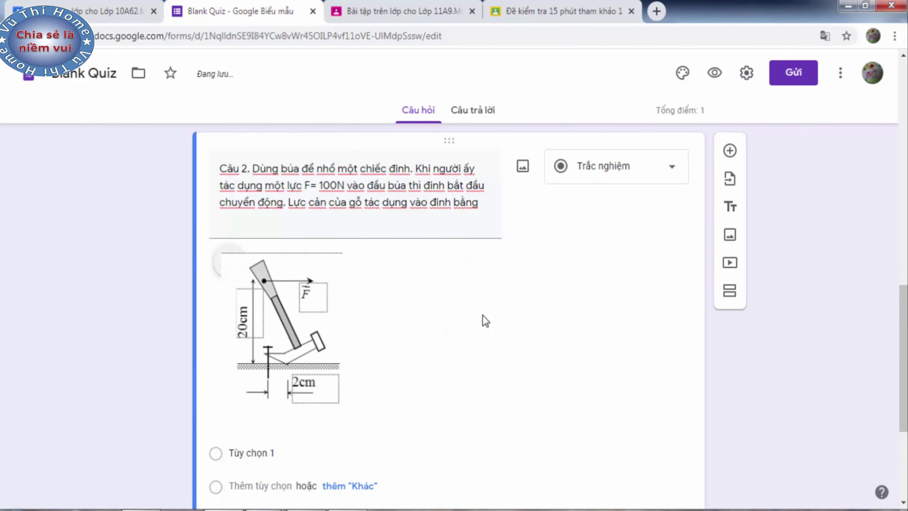
{"action": "scroll", "coordinate": [390, 310], "scroll_direction": "down", "scroll_amount": 2}
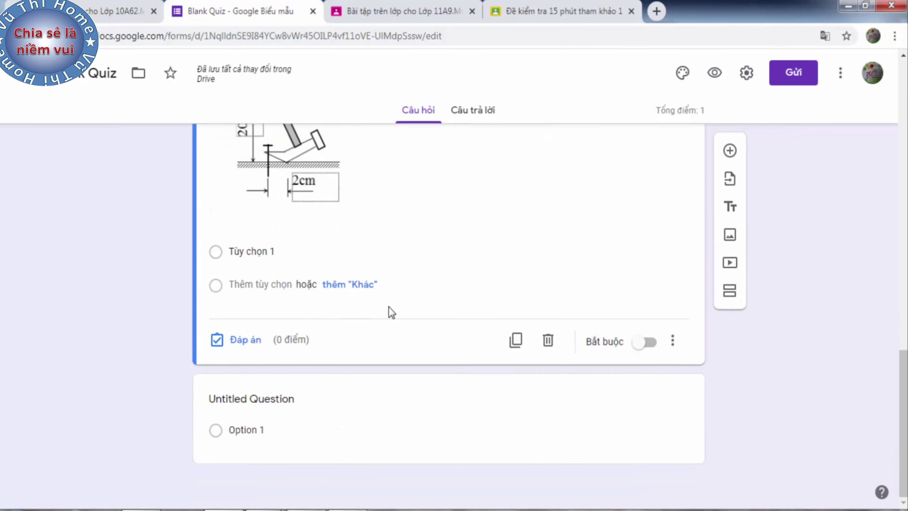
{"action": "scroll", "coordinate": [389, 309], "scroll_direction": "up", "scroll_amount": 5}
{"action": "left_click", "coordinate": [259, 346]}
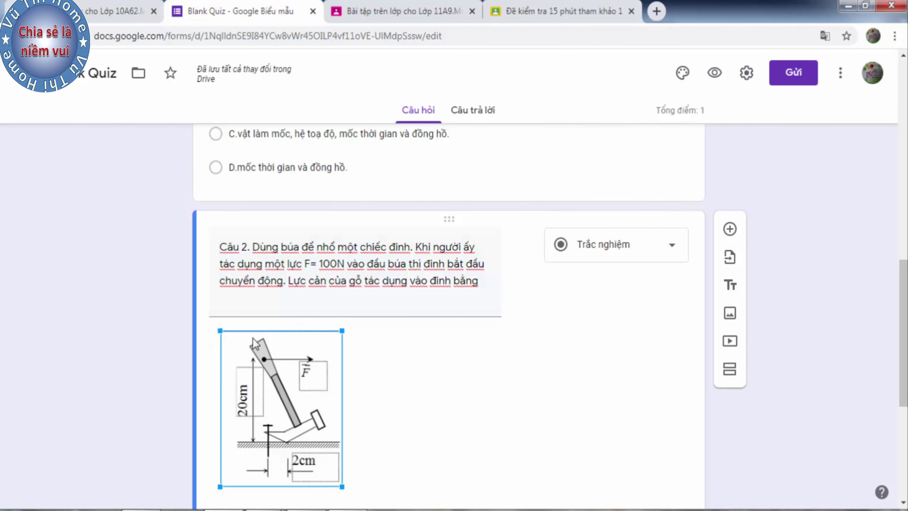
{"action": "scroll", "coordinate": [503, 375], "scroll_direction": "down", "scroll_amount": 5}
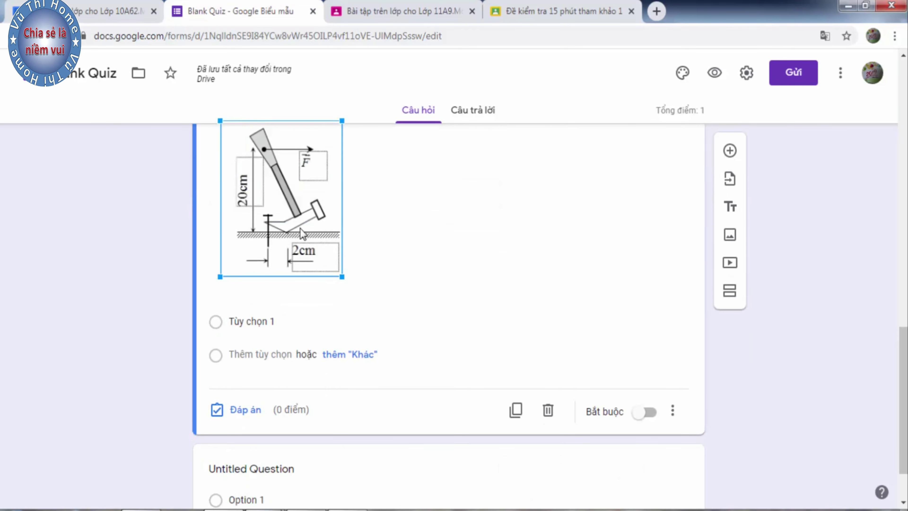
{"action": "scroll", "coordinate": [327, 250], "scroll_direction": "up", "scroll_amount": 2}
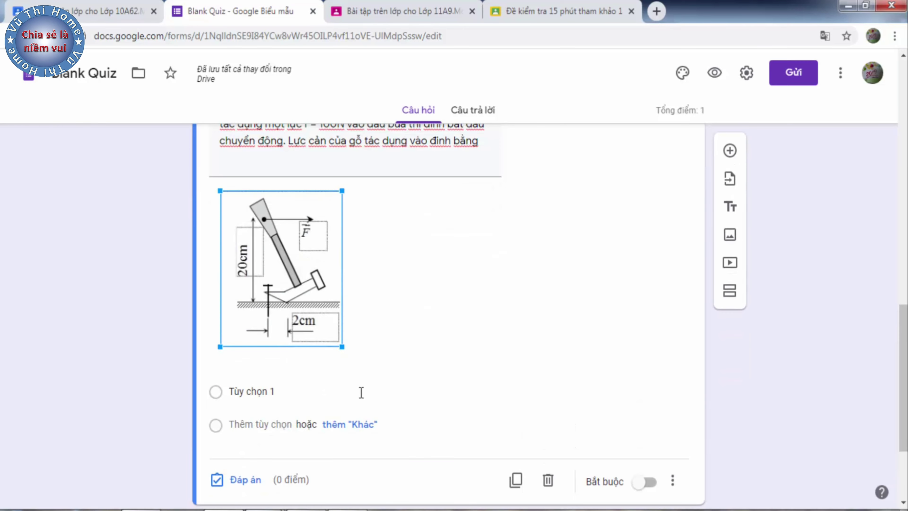
{"action": "scroll", "coordinate": [297, 383], "scroll_direction": "down", "scroll_amount": 2}
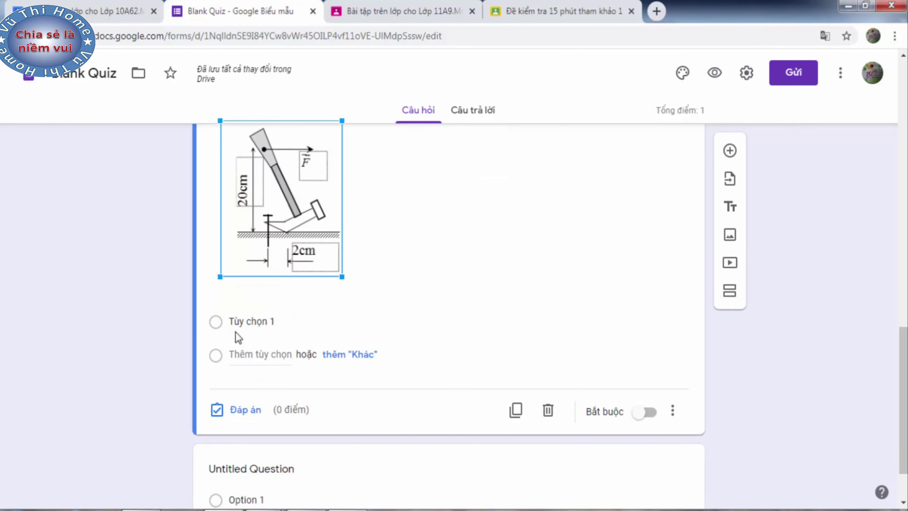
- Switch to the Word document and copy Câu 4's four answer options, from "A.500N." to "D.2000N."
{"action": "key", "text": "alt+Tab"}
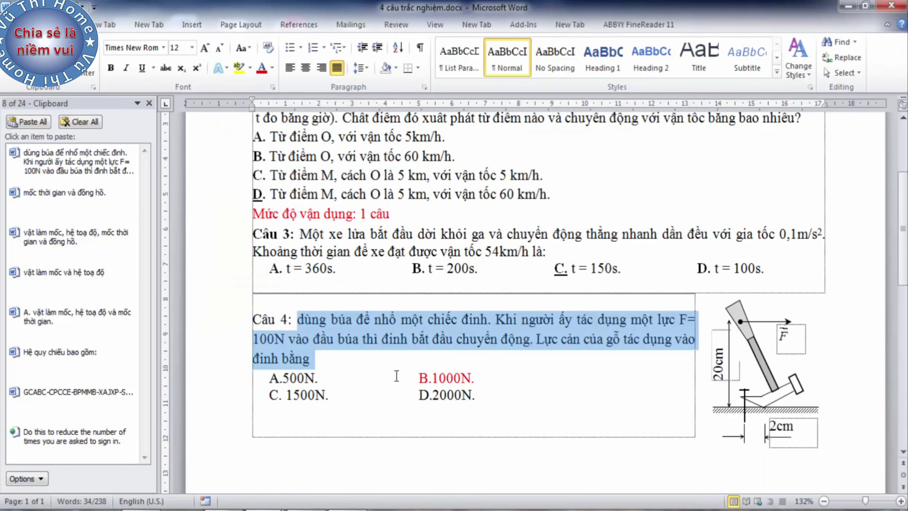
{"action": "scroll", "coordinate": [537, 381], "scroll_direction": "down", "scroll_amount": 2}
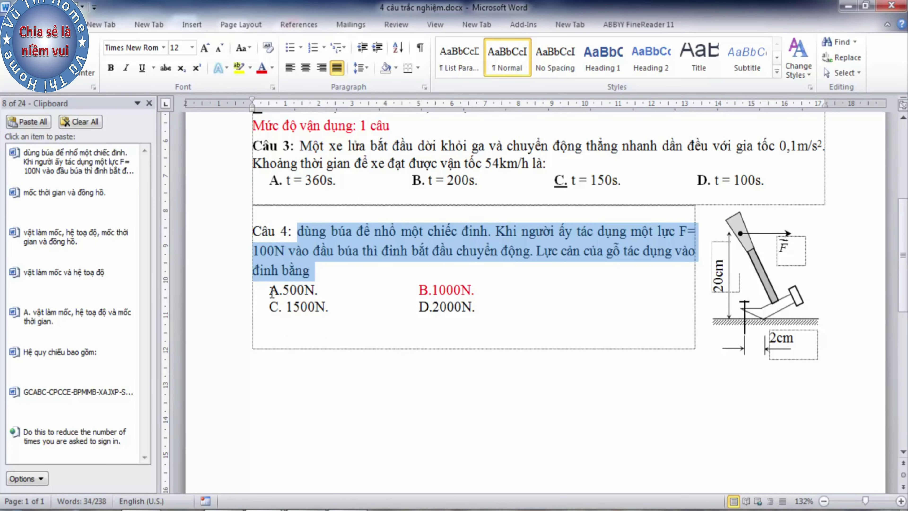
{"action": "left_click_drag", "start_coordinate": [276, 290], "coordinate": [486, 310]}
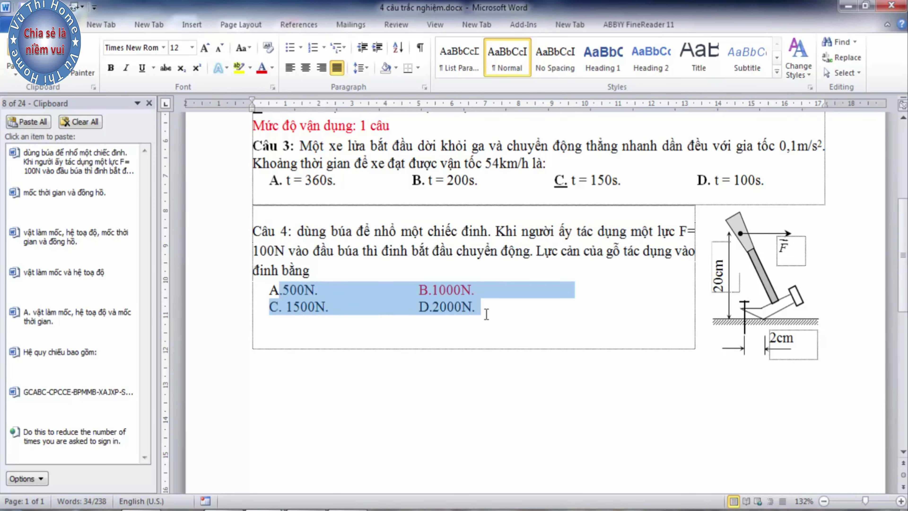
{"action": "left_click", "coordinate": [361, 308]}
{"action": "left_click_drag", "start_coordinate": [272, 288], "coordinate": [489, 312]}
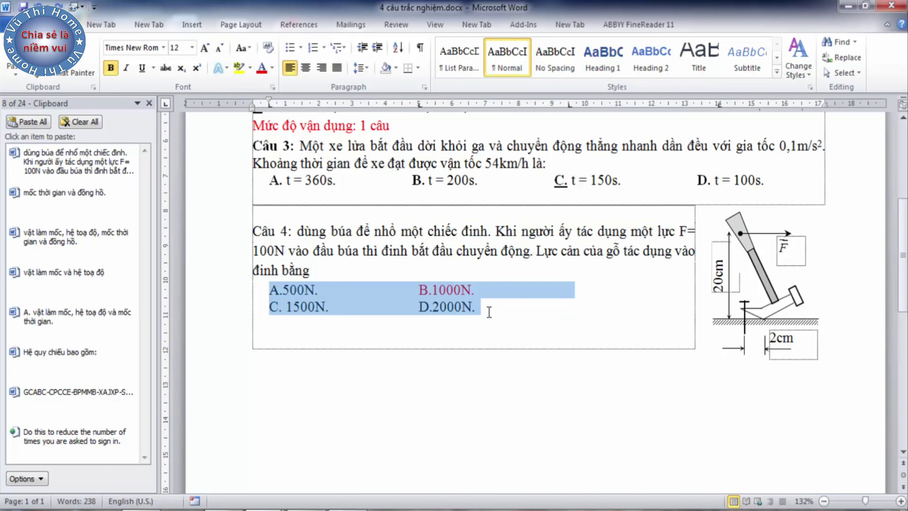
{"action": "right_click", "coordinate": [440, 301]}
{"action": "left_click", "coordinate": [480, 93]}
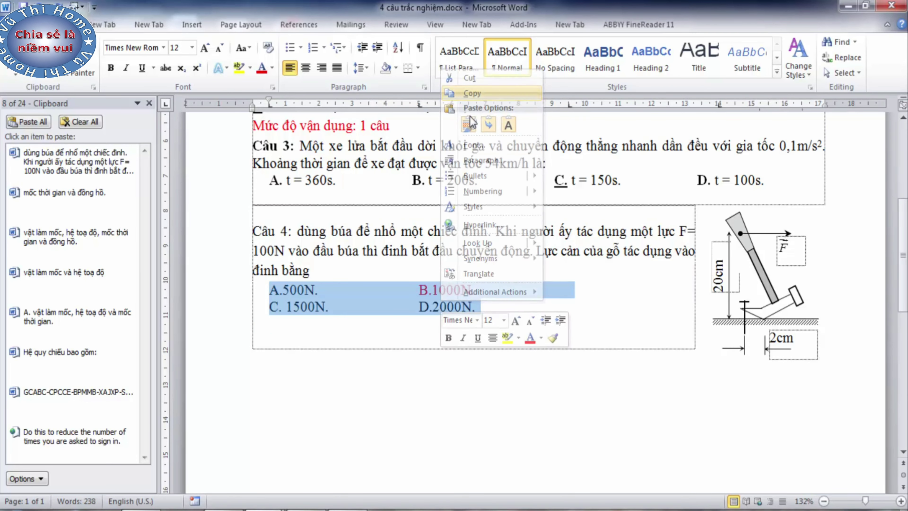
- Back in the form, start Câu 2's first option with "A." and paste the copied answers after it
{"action": "key", "text": "alt+Tab"}
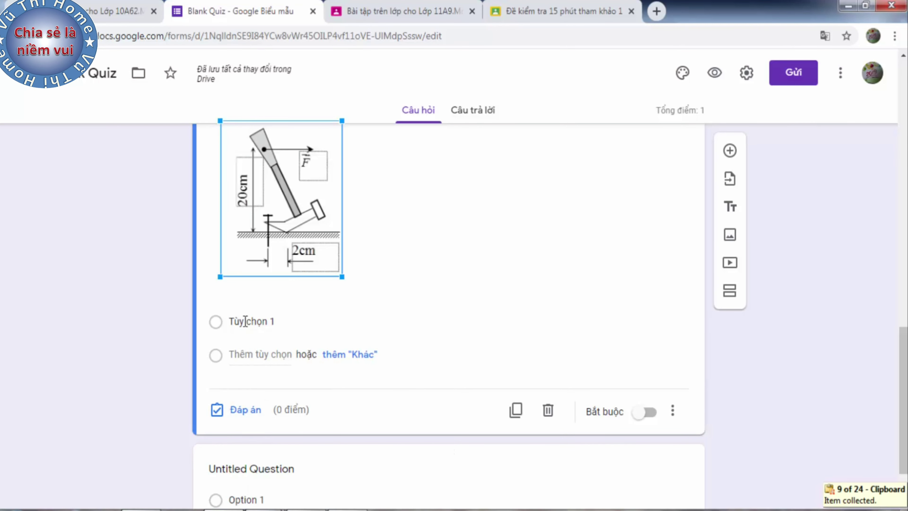
{"action": "left_click", "coordinate": [238, 317]}
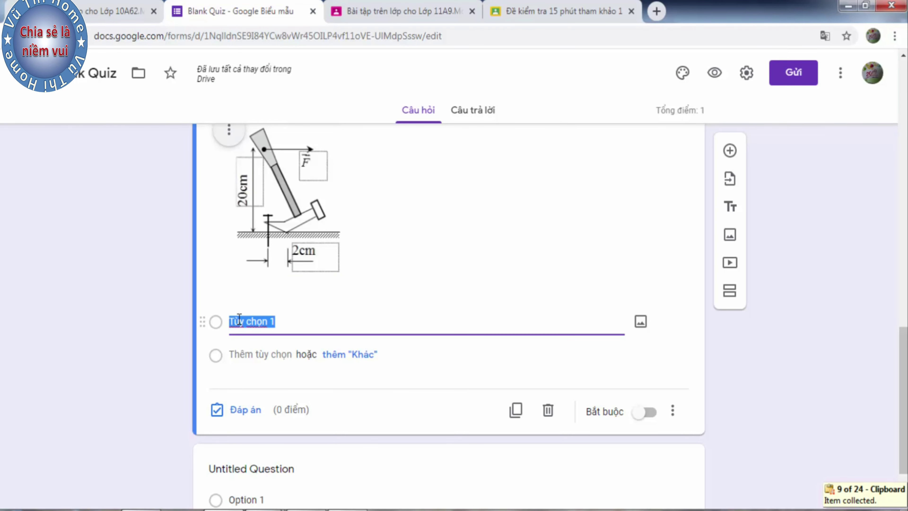
{"action": "type", "text": "A."}
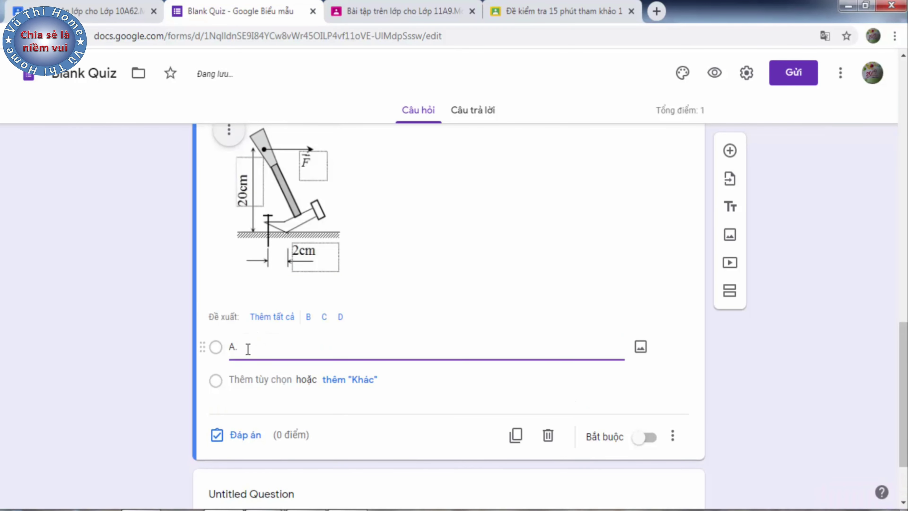
{"action": "right_click", "coordinate": [248, 348]}
{"action": "left_click", "coordinate": [285, 253]}
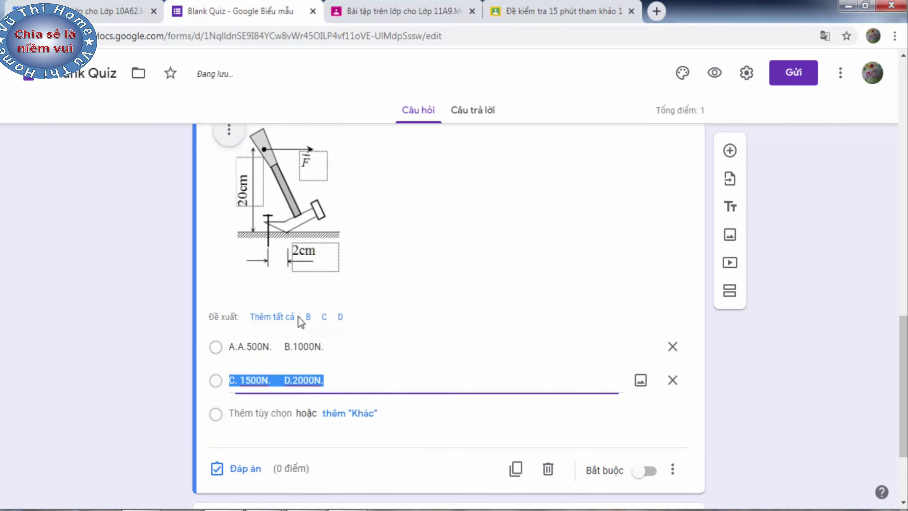
- Cut "B.1000N" out of the first answer option of Câu 2
{"action": "triple_click", "coordinate": [285, 348]}
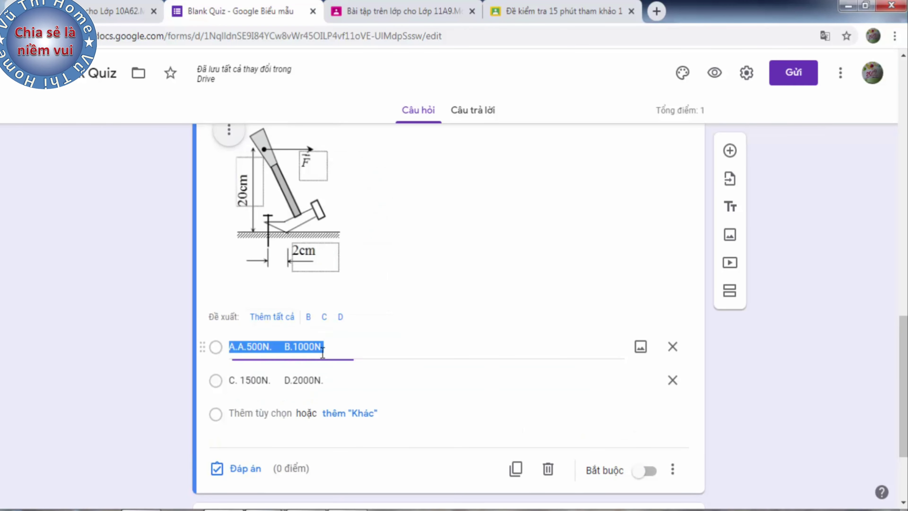
{"action": "key", "text": "Right"}
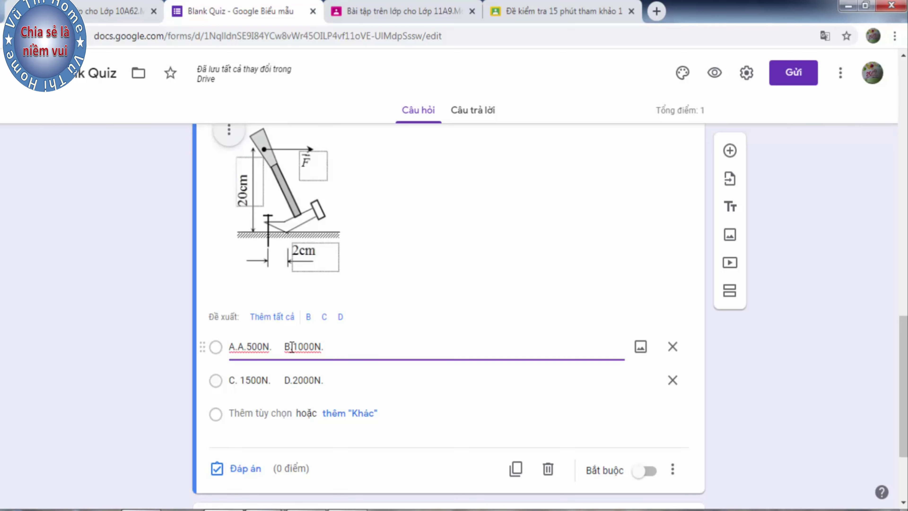
{"action": "left_click_drag", "start_coordinate": [285, 347], "coordinate": [303, 349]}
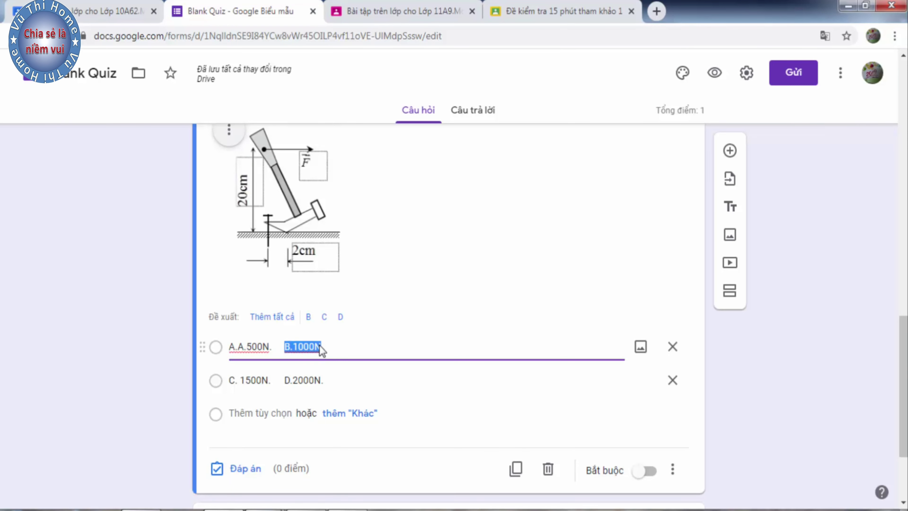
{"action": "right_click", "coordinate": [313, 346]}
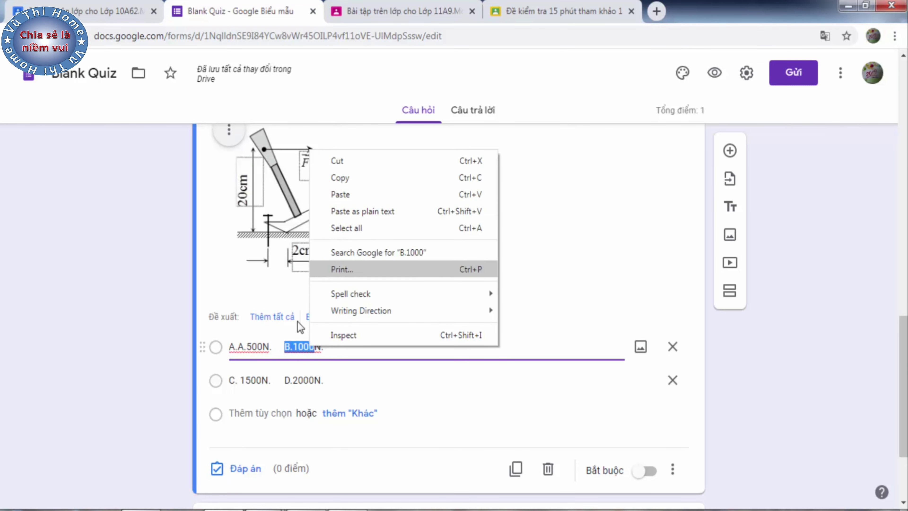
{"action": "left_click", "coordinate": [298, 341]}
{"action": "left_click", "coordinate": [294, 344]}
{"action": "left_click_drag", "start_coordinate": [284, 346], "coordinate": [325, 349]}
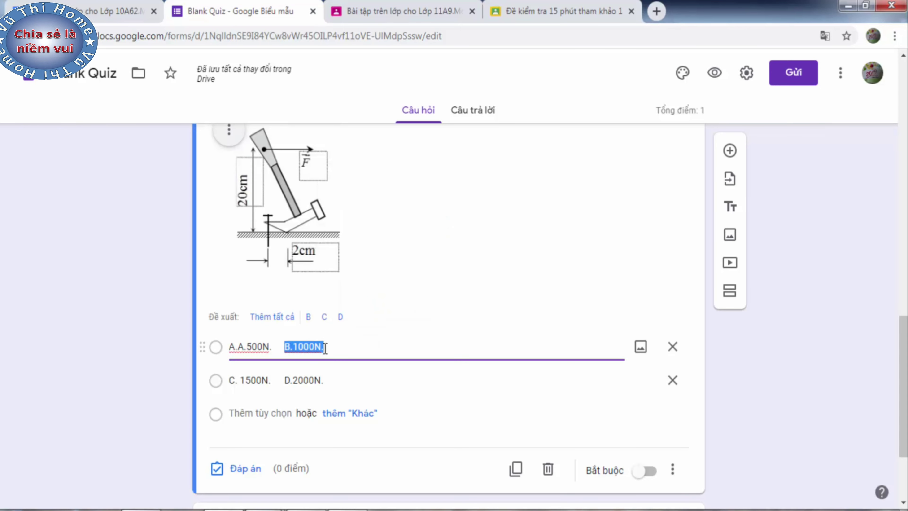
{"action": "right_click", "coordinate": [312, 348]}
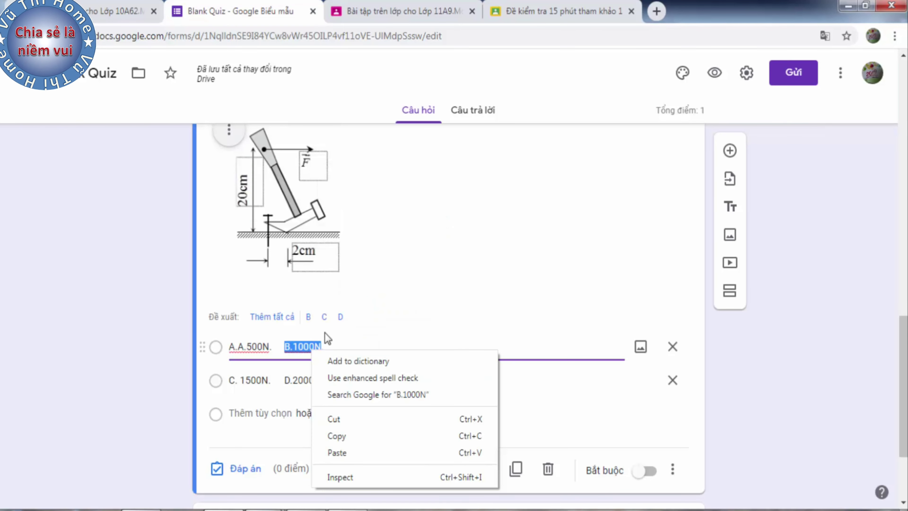
{"action": "left_click", "coordinate": [334, 419]}
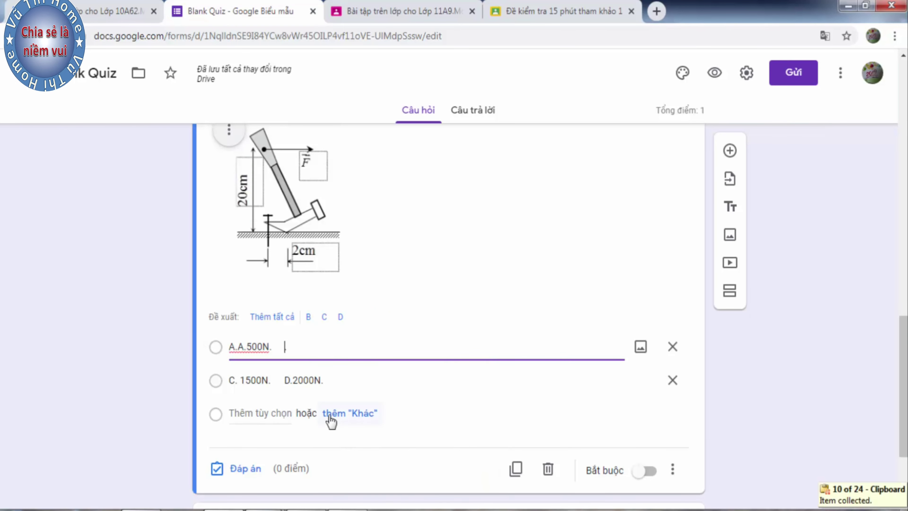
- Replace the second option's text with the cut "B.1000N" and add a third option reading "B"
{"action": "triple_click", "coordinate": [234, 381]}
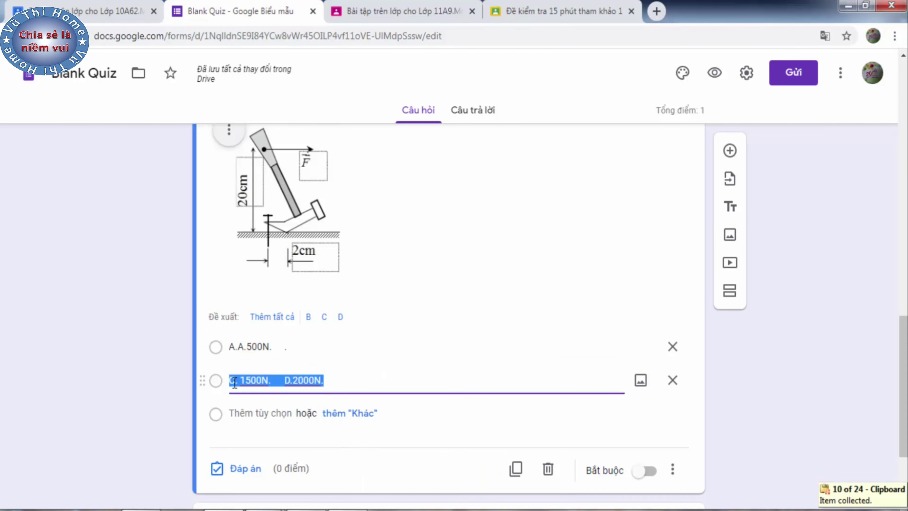
{"action": "right_click", "coordinate": [234, 382]}
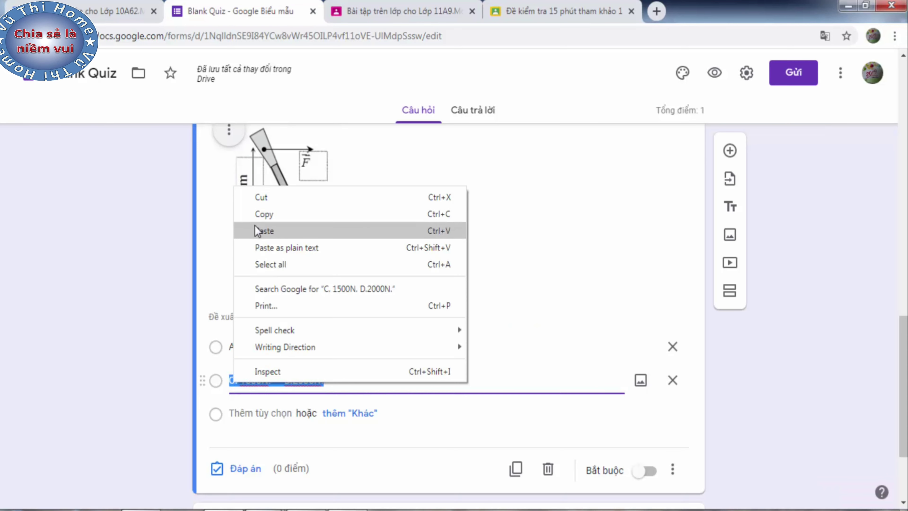
{"action": "left_click", "coordinate": [258, 232]}
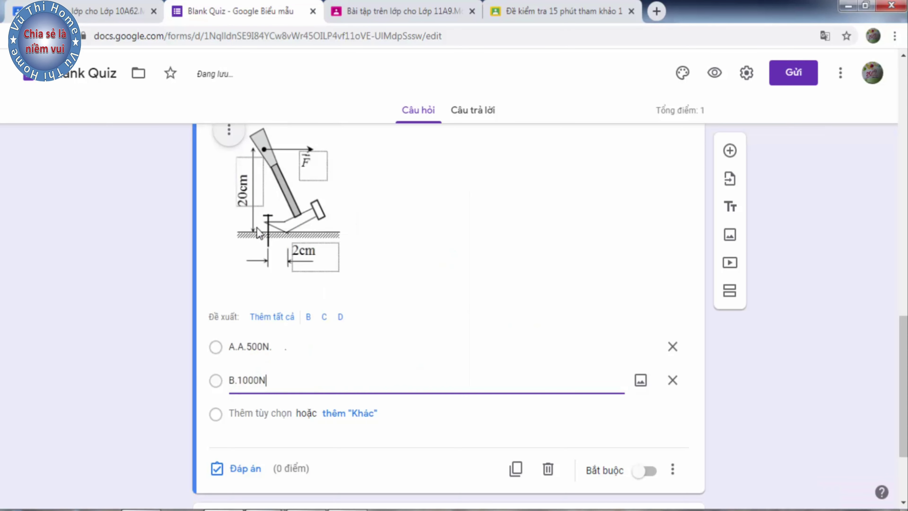
{"action": "left_click", "coordinate": [238, 414]}
{"action": "type", "text": "B"}
- Rewrite the first option as "A. 500N" and the third as "C. 1500N", checking the answers in the Word document
{"action": "triple_click", "coordinate": [249, 345]}
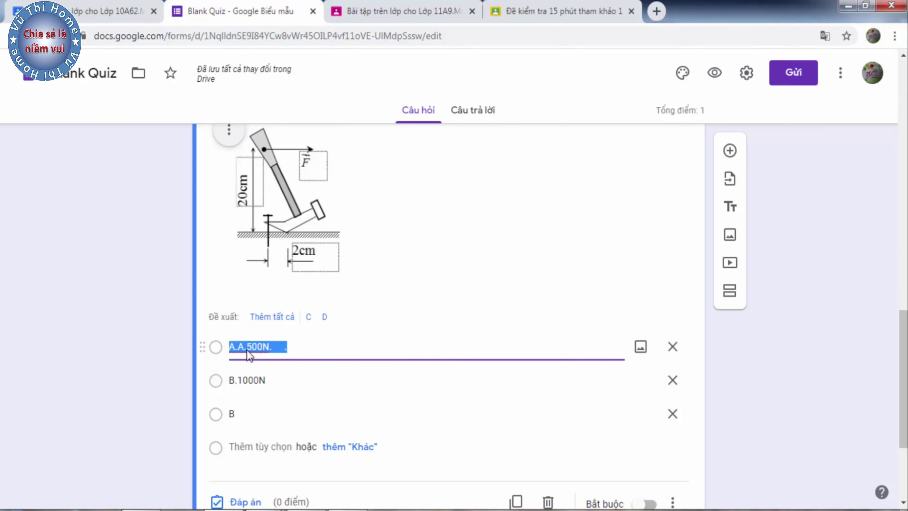
{"action": "key", "text": "BackSpace"}
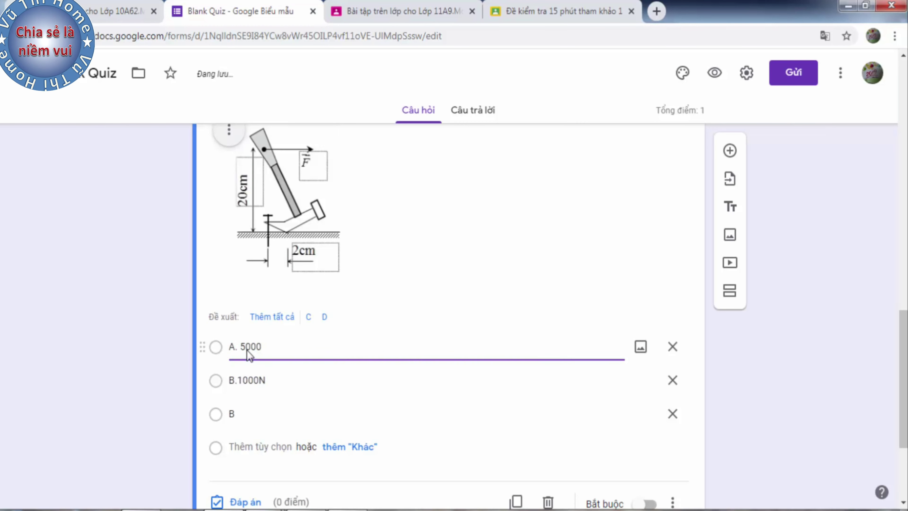
{"action": "double_click", "coordinate": [239, 415]}
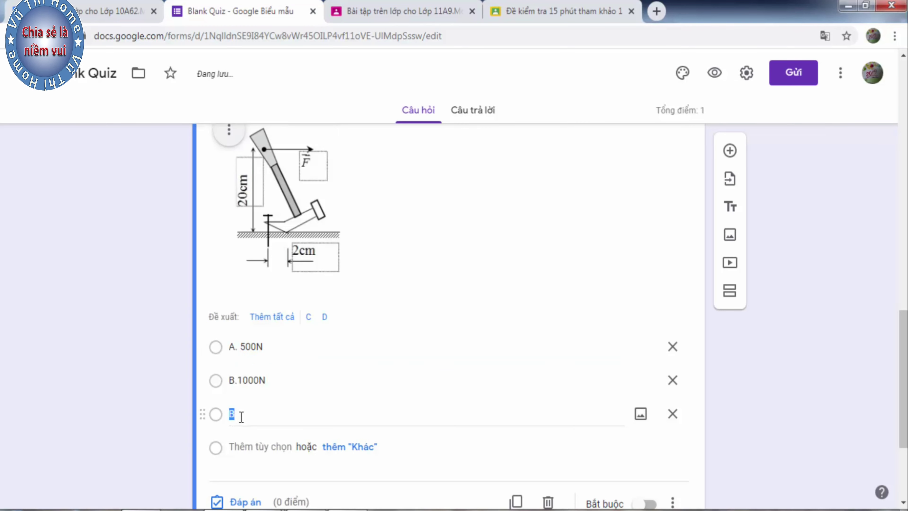
{"action": "type", "text": "C."}
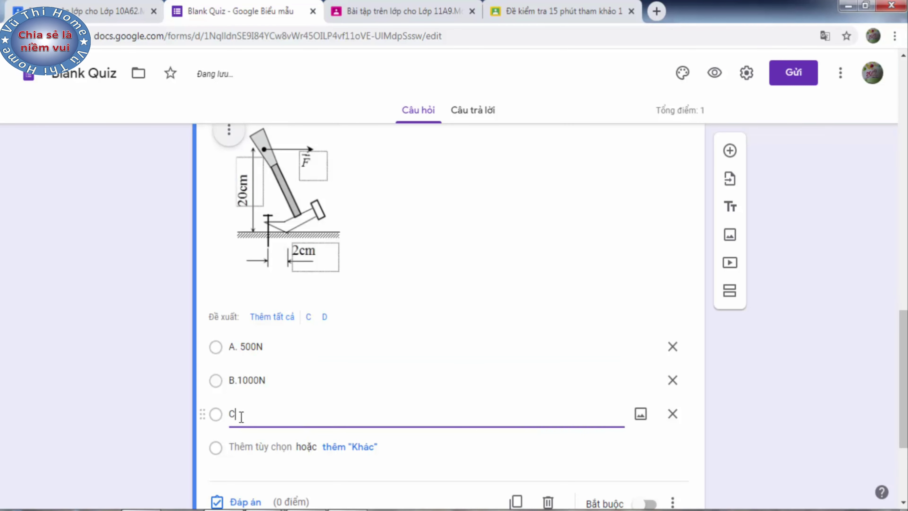
{"action": "left_click", "coordinate": [265, 509]}
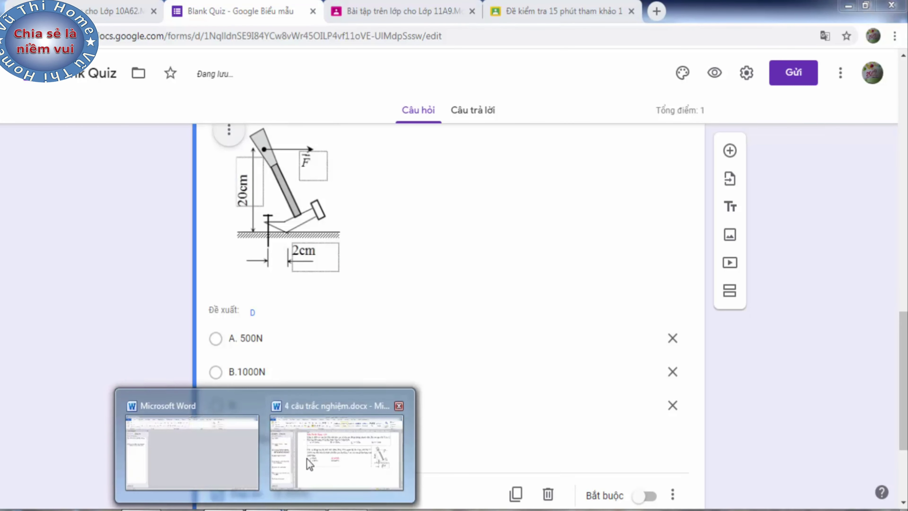
{"action": "left_click", "coordinate": [336, 452]}
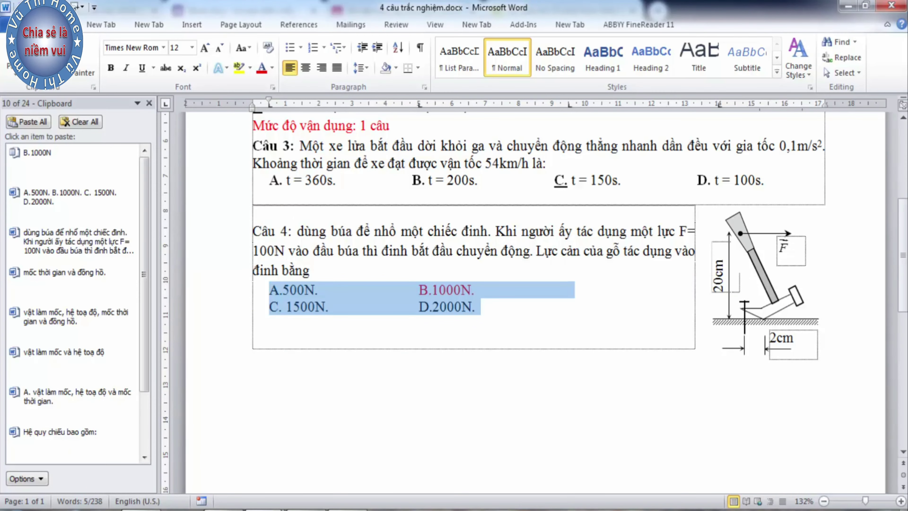
{"action": "key", "text": "alt+Tab"}
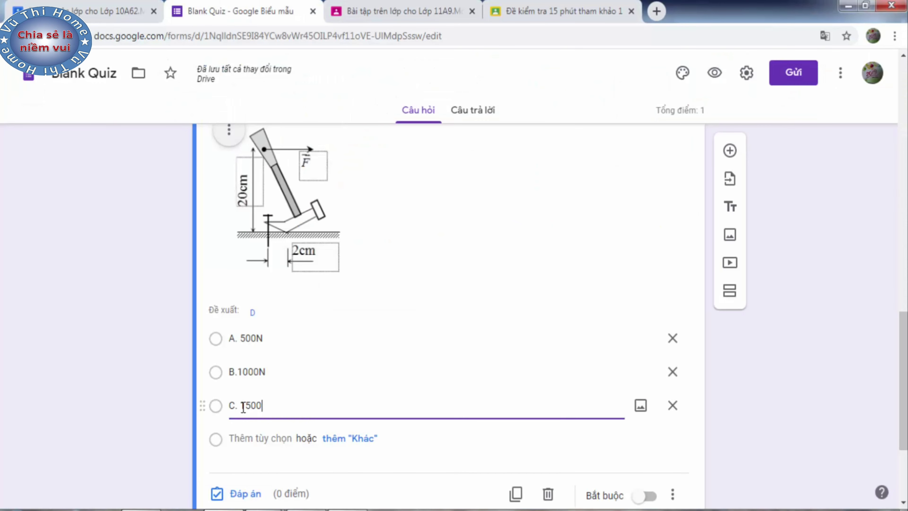
{"action": "type", "text": "1500N"}
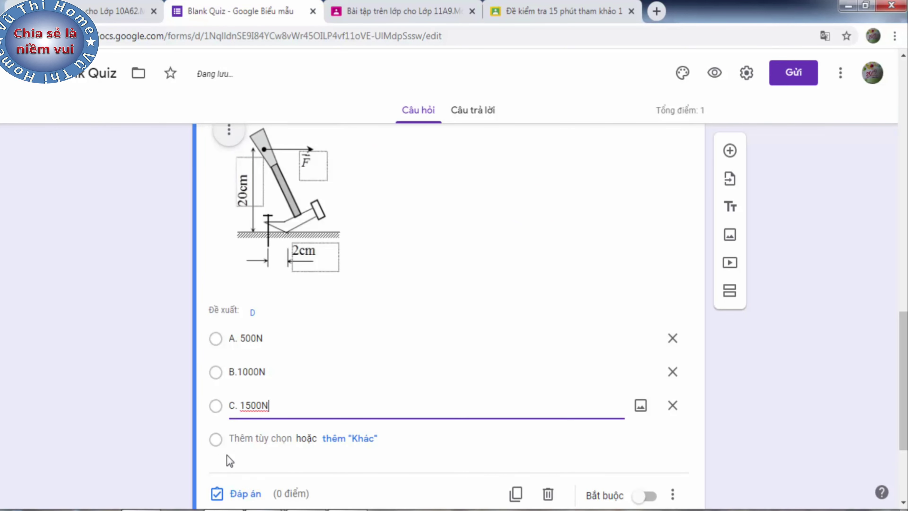
- Add a fourth answer option to Câu 2 reading "D.2000N"
{"action": "left_click", "coordinate": [232, 439]}
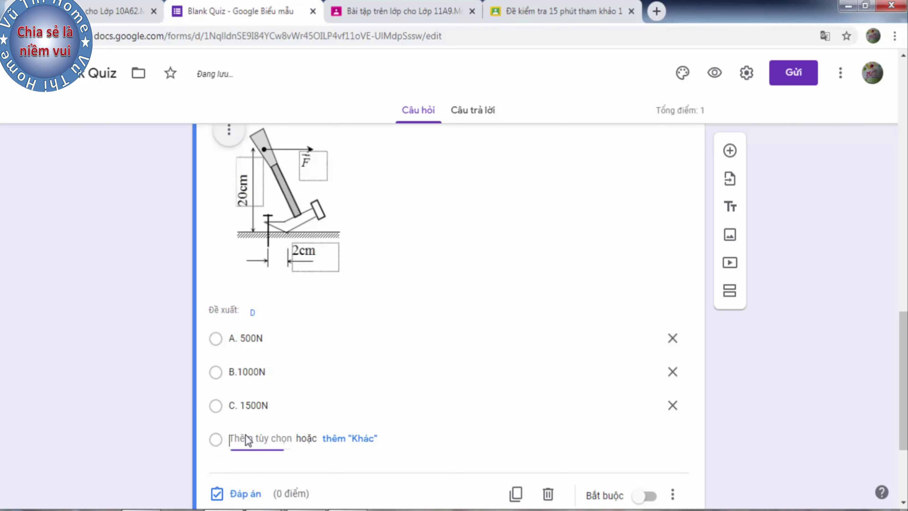
{"action": "left_click", "coordinate": [247, 434]}
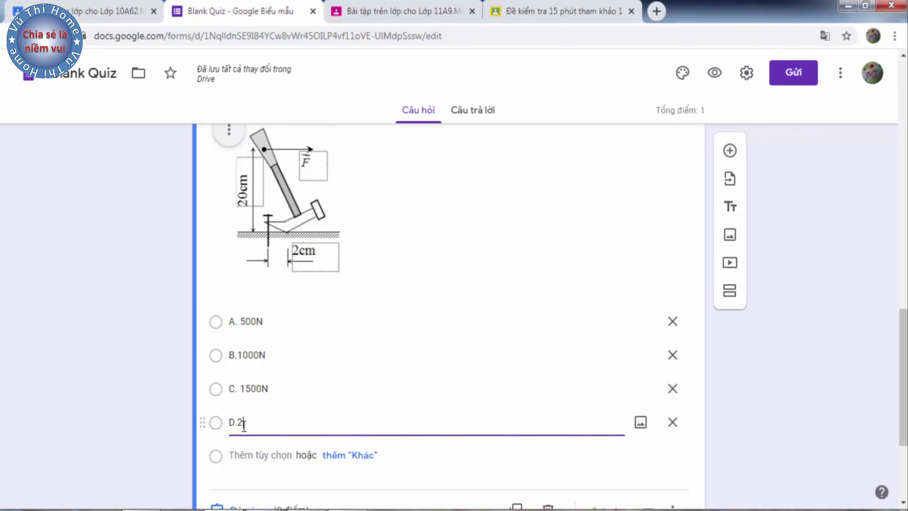
{"action": "type", "text": ".2000N"}
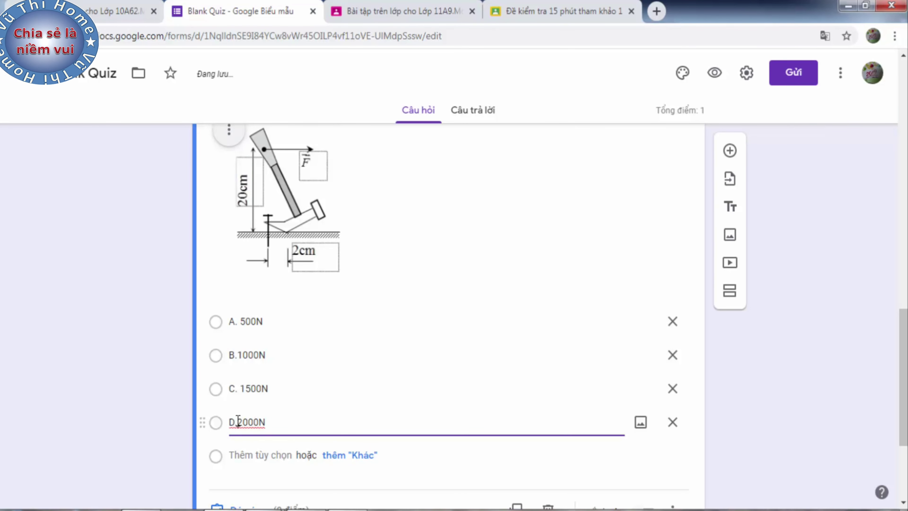
- Insert a space in the fourth answer option of Câu 2 so it reads "D. 2000N"
{"action": "left_click", "coordinate": [238, 422]}
{"action": "scroll", "coordinate": [353, 401], "scroll_direction": "up", "scroll_amount": 5}
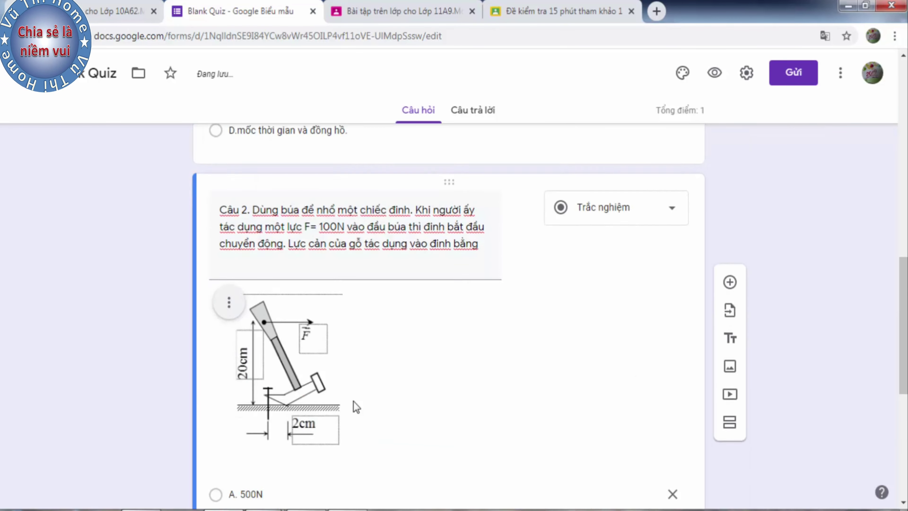
- Set the answer key of Câu 2 to "C. 1500N" and make the question worth 1 point
{"action": "scroll", "coordinate": [353, 400], "scroll_direction": "down", "scroll_amount": 8}
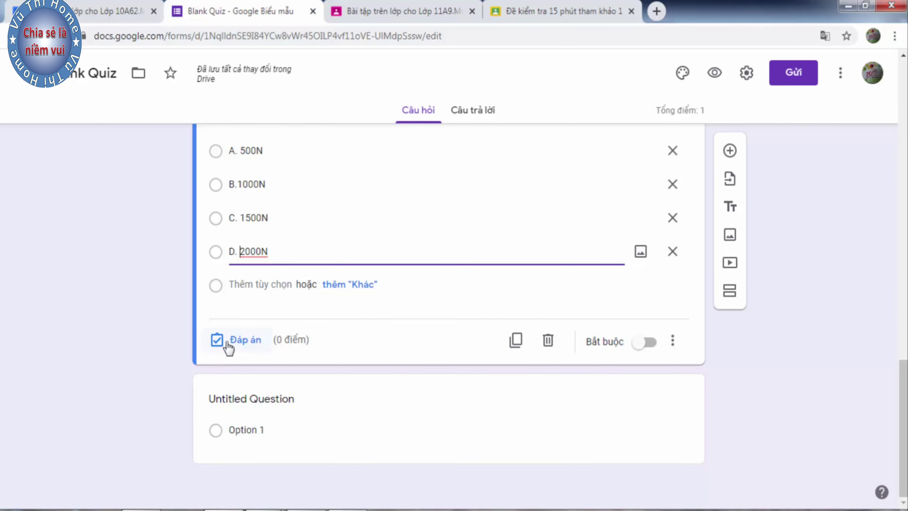
{"action": "left_click", "coordinate": [234, 342]}
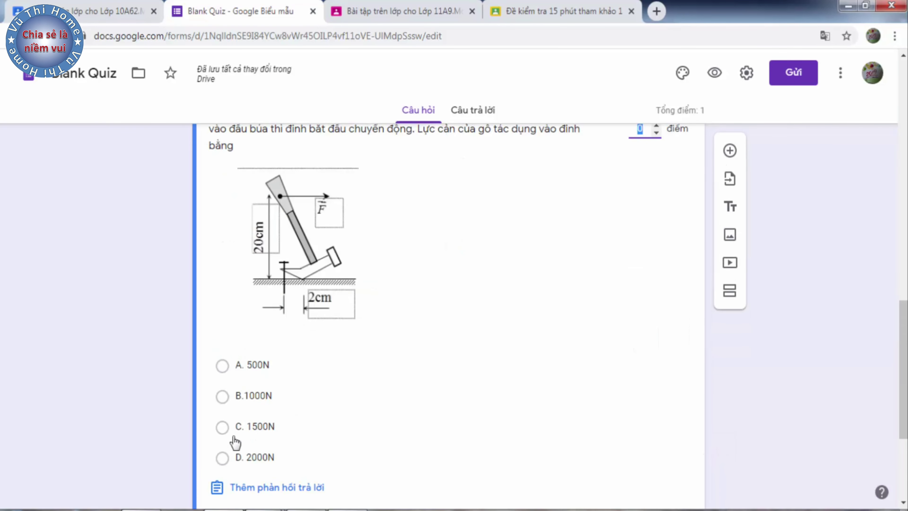
{"action": "left_click", "coordinate": [223, 427]}
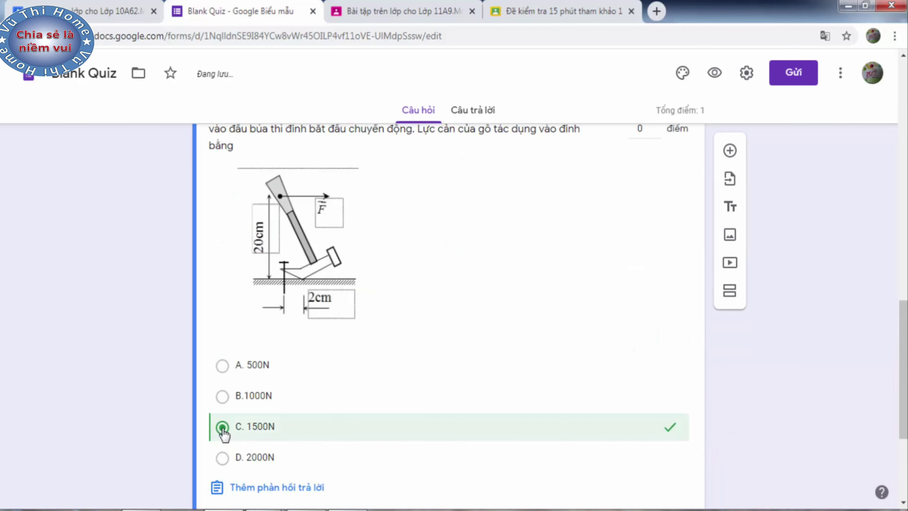
{"action": "scroll", "coordinate": [597, 329], "scroll_direction": "down", "scroll_amount": 2}
{"action": "scroll", "coordinate": [599, 321], "scroll_direction": "down", "scroll_amount": 3}
{"action": "scroll", "coordinate": [601, 320], "scroll_direction": "up", "scroll_amount": 8}
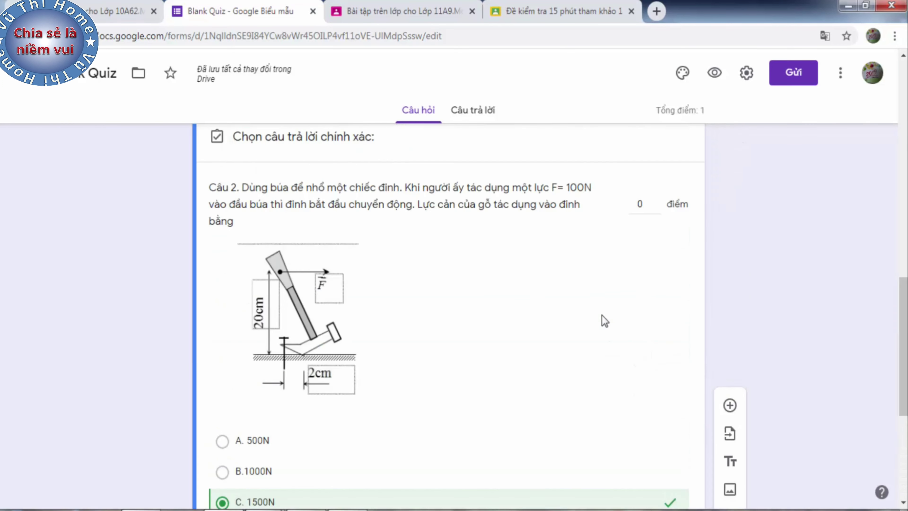
{"action": "left_click", "coordinate": [657, 214]}
{"action": "scroll", "coordinate": [573, 310], "scroll_direction": "down", "scroll_amount": 8}
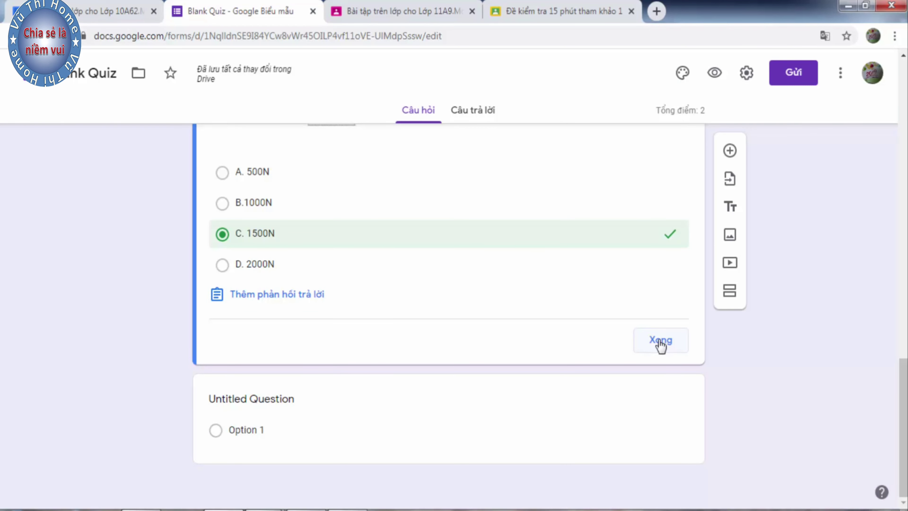
{"action": "left_click", "coordinate": [661, 340]}
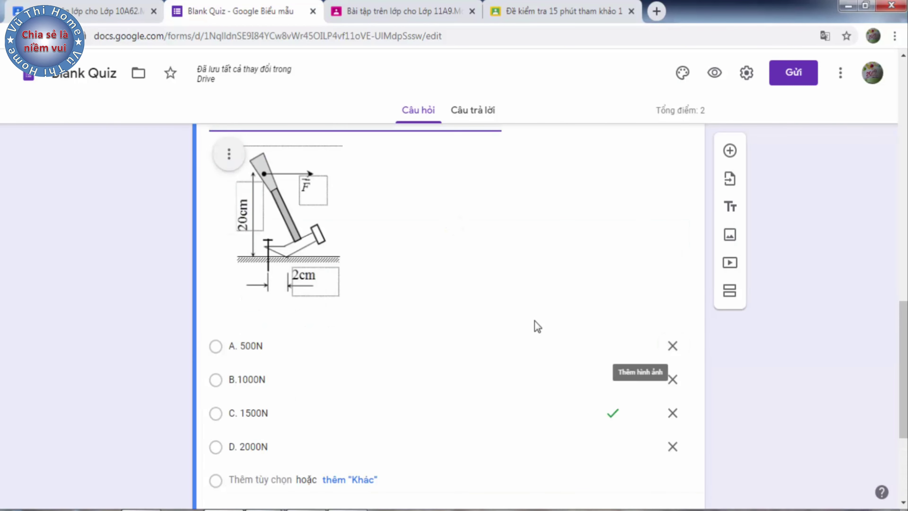
{"action": "scroll", "coordinate": [507, 318], "scroll_direction": "up", "scroll_amount": 6}
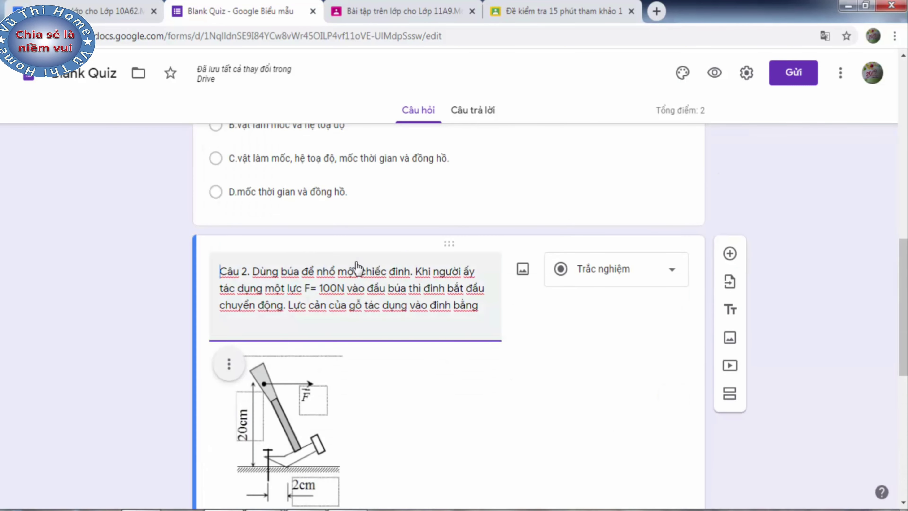
{"action": "scroll", "coordinate": [476, 298], "scroll_direction": "up", "scroll_amount": 6}
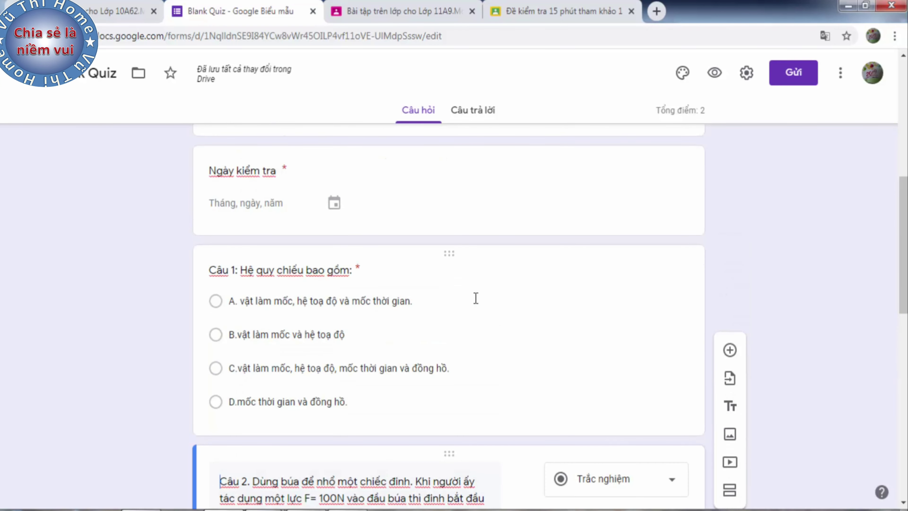
{"action": "scroll", "coordinate": [475, 298], "scroll_direction": "up", "scroll_amount": 2}
{"action": "scroll", "coordinate": [475, 297], "scroll_direction": "down", "scroll_amount": 17}
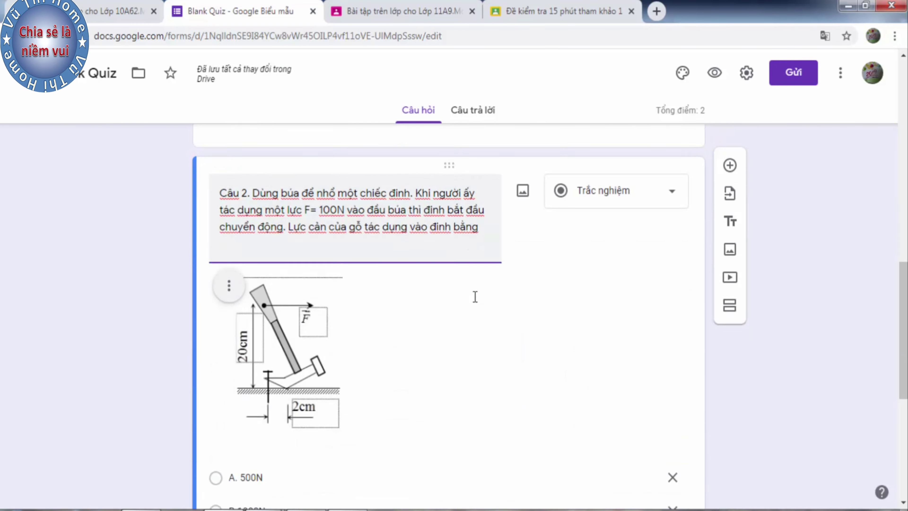
- Make question Câu 2, about pulling a nail with a hammer, a required question
{"action": "scroll", "coordinate": [474, 299], "scroll_direction": "down", "scroll_amount": 1}
{"action": "scroll", "coordinate": [474, 296], "scroll_direction": "up", "scroll_amount": 4}
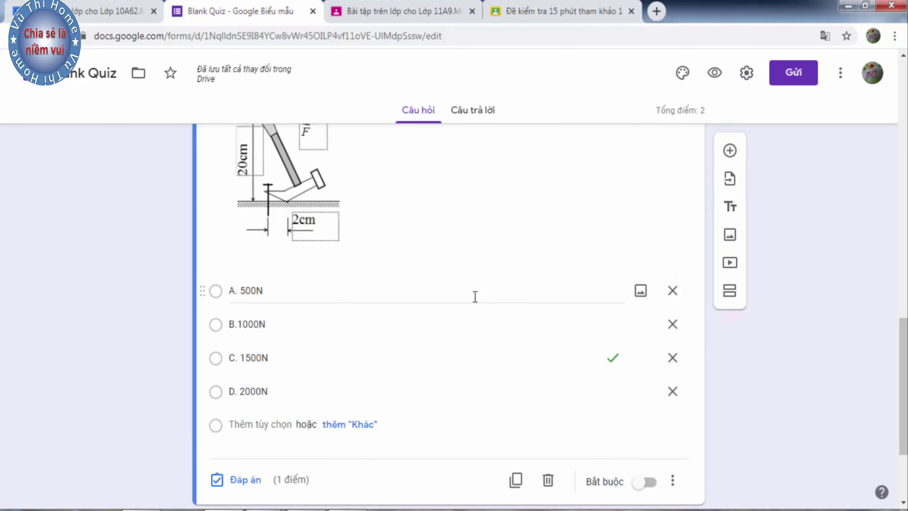
{"action": "scroll", "coordinate": [475, 297], "scroll_direction": "down", "scroll_amount": 4}
{"action": "left_click", "coordinate": [647, 342]}
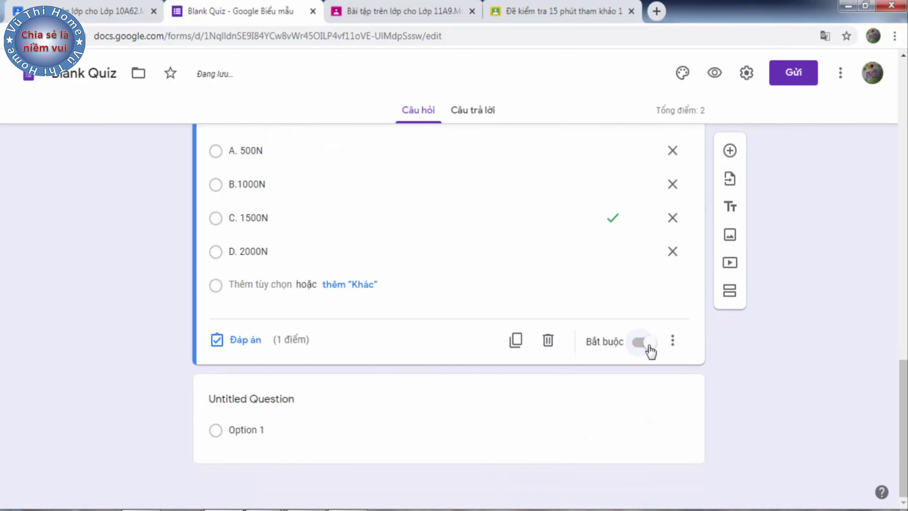
{"action": "scroll", "coordinate": [464, 318], "scroll_direction": "up", "scroll_amount": 15}
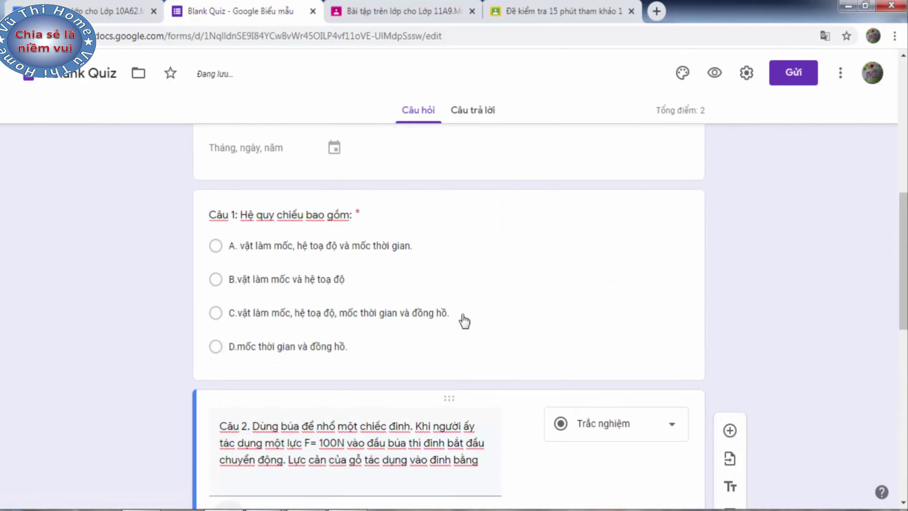
{"action": "scroll", "coordinate": [462, 314], "scroll_direction": "up", "scroll_amount": 5}
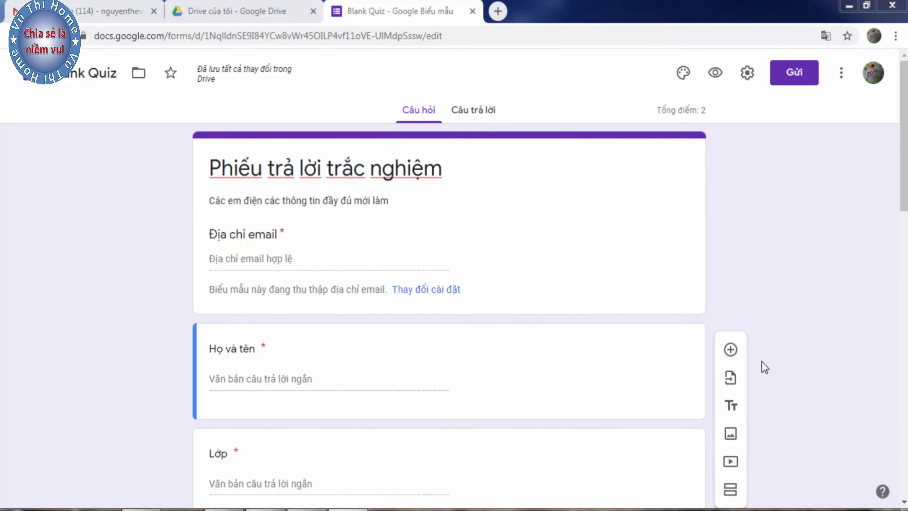
- Preview the form as a respondent and review the personal information fields and both quiz questions
{"action": "left_click", "coordinate": [716, 76]}
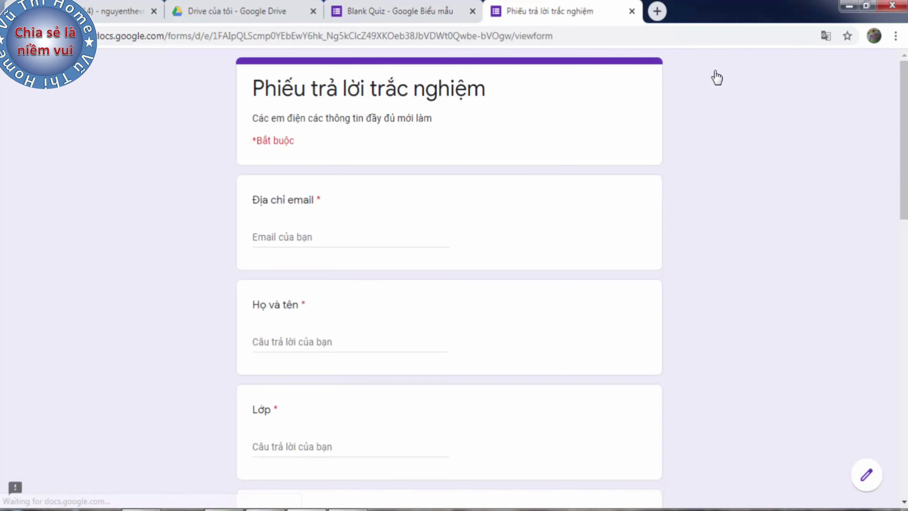
{"action": "scroll", "coordinate": [330, 253], "scroll_direction": "down", "scroll_amount": 4}
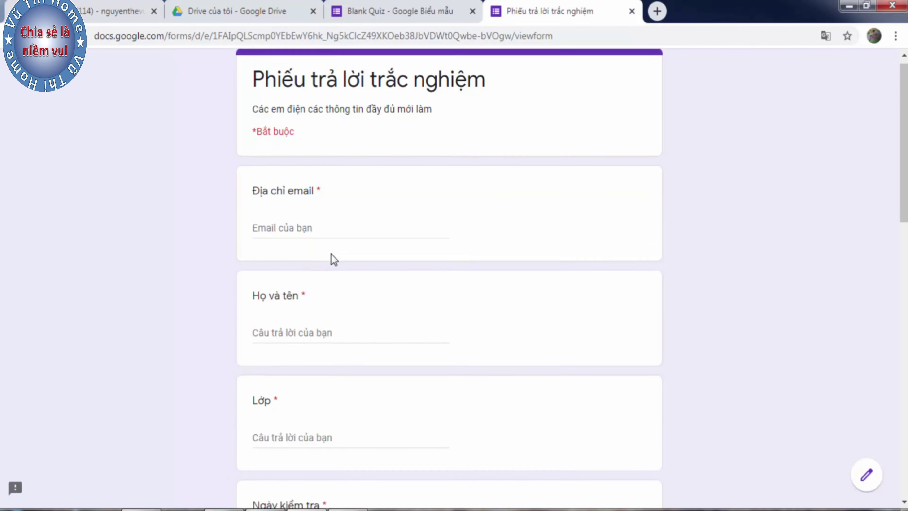
{"action": "scroll", "coordinate": [330, 235], "scroll_direction": "down", "scroll_amount": 8}
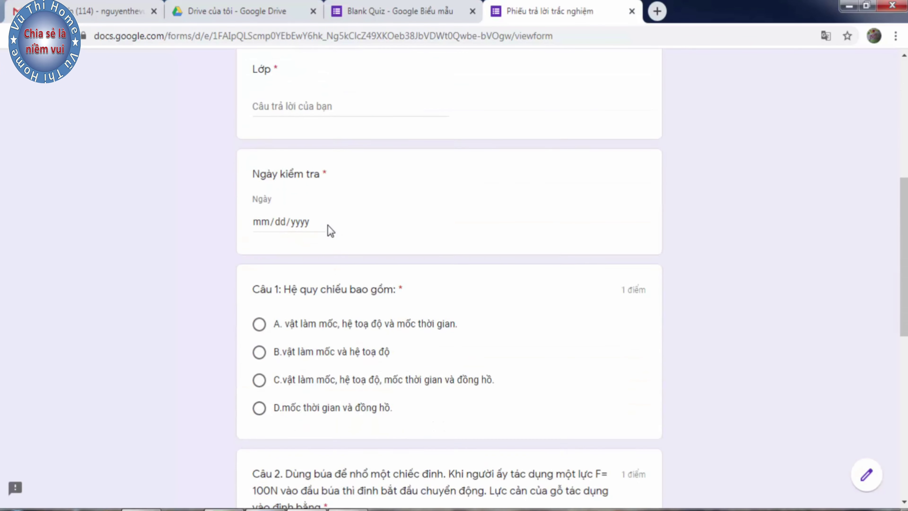
{"action": "scroll", "coordinate": [465, 204], "scroll_direction": "down", "scroll_amount": 6}
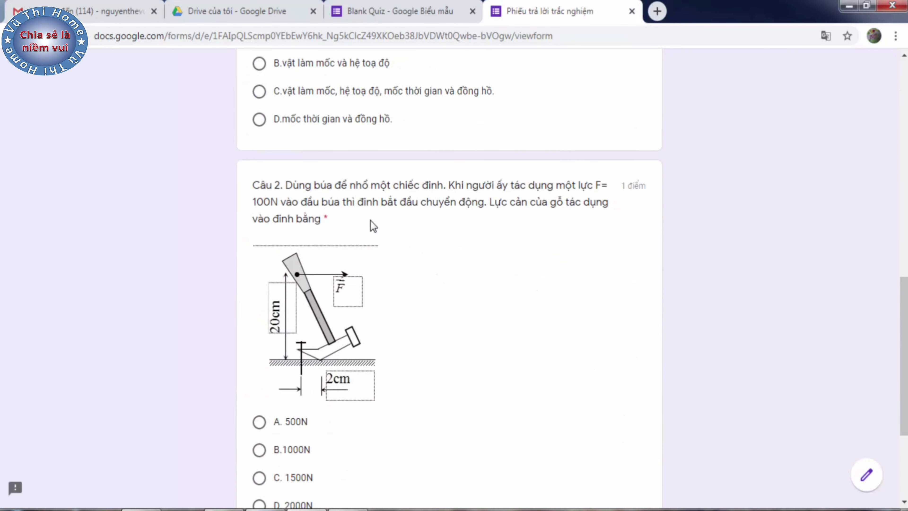
{"action": "scroll", "coordinate": [513, 186], "scroll_direction": "down", "scroll_amount": 5}
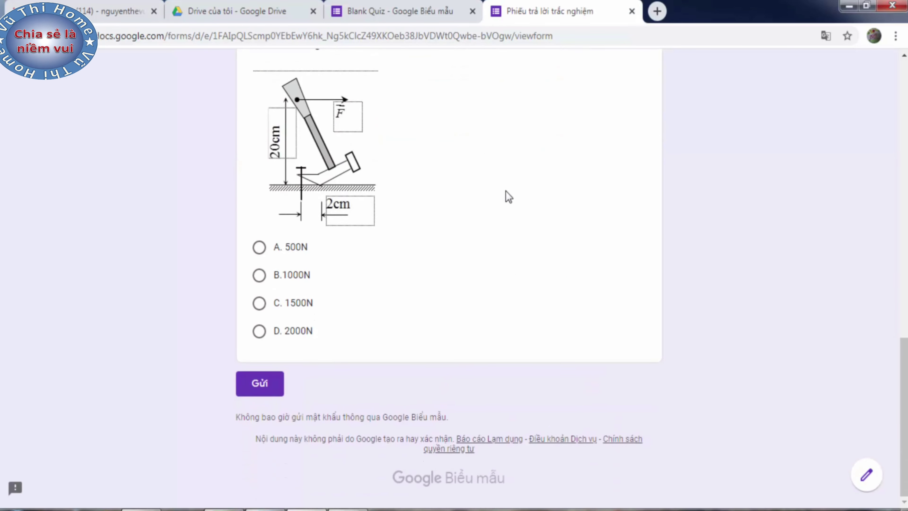
{"action": "scroll", "coordinate": [506, 196], "scroll_direction": "up", "scroll_amount": 6}
{"action": "scroll", "coordinate": [621, 231], "scroll_direction": "up", "scroll_amount": 6}
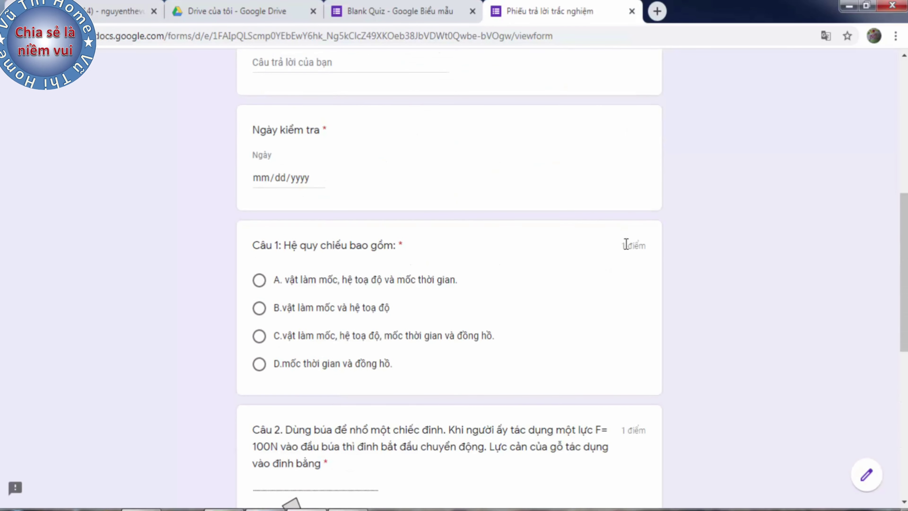
{"action": "scroll", "coordinate": [625, 249], "scroll_direction": "down", "scroll_amount": 12}
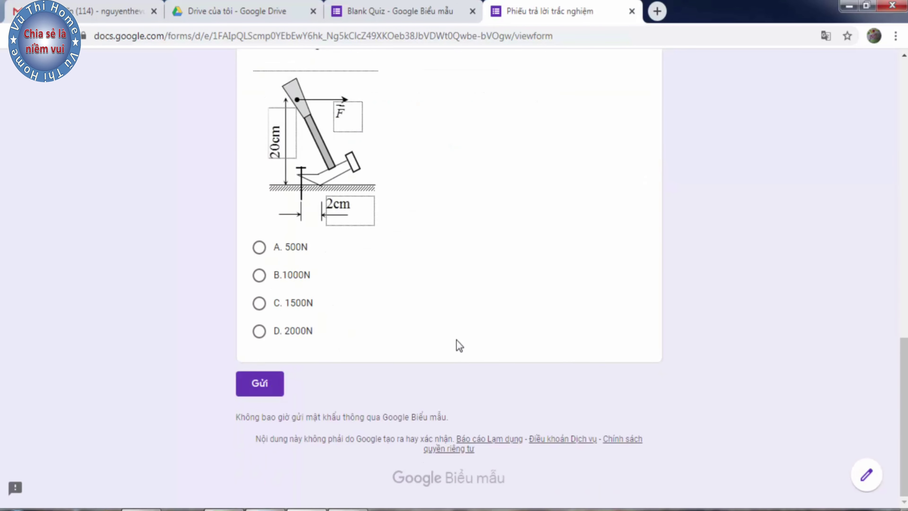
{"action": "scroll", "coordinate": [504, 332], "scroll_direction": "up", "scroll_amount": 1}
{"action": "scroll", "coordinate": [504, 332], "scroll_direction": "up", "scroll_amount": 10}
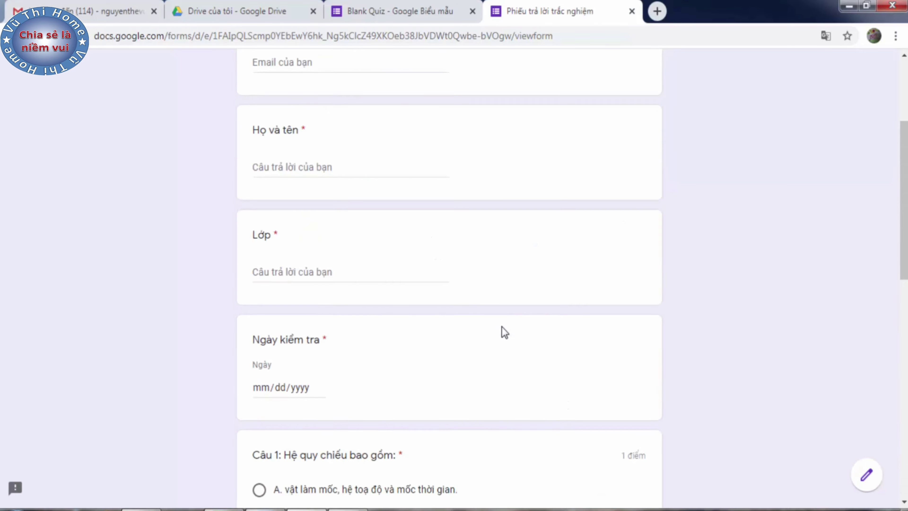
- Return to the quiz editor and copy the form's full sharing link to the clipboard
{"action": "left_click", "coordinate": [407, 14]}
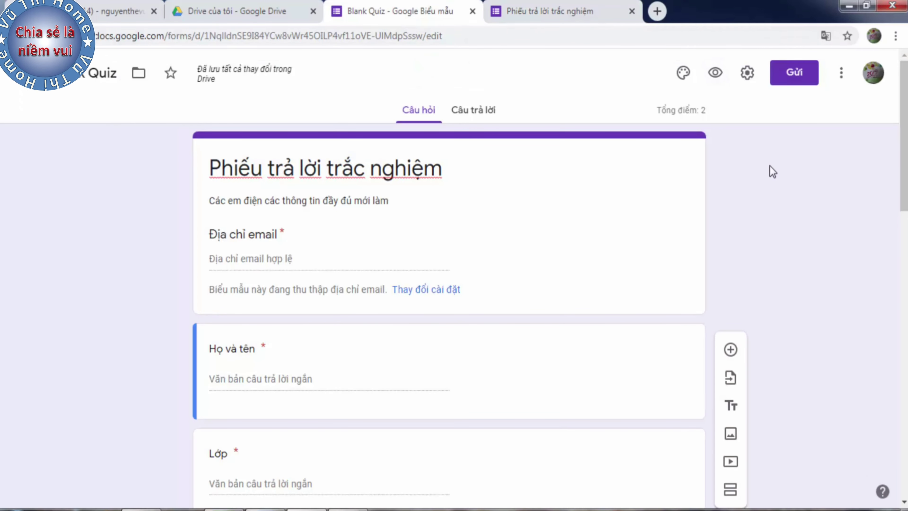
{"action": "scroll", "coordinate": [671, 231], "scroll_direction": "down", "scroll_amount": 13}
{"action": "scroll", "coordinate": [671, 233], "scroll_direction": "up", "scroll_amount": 4}
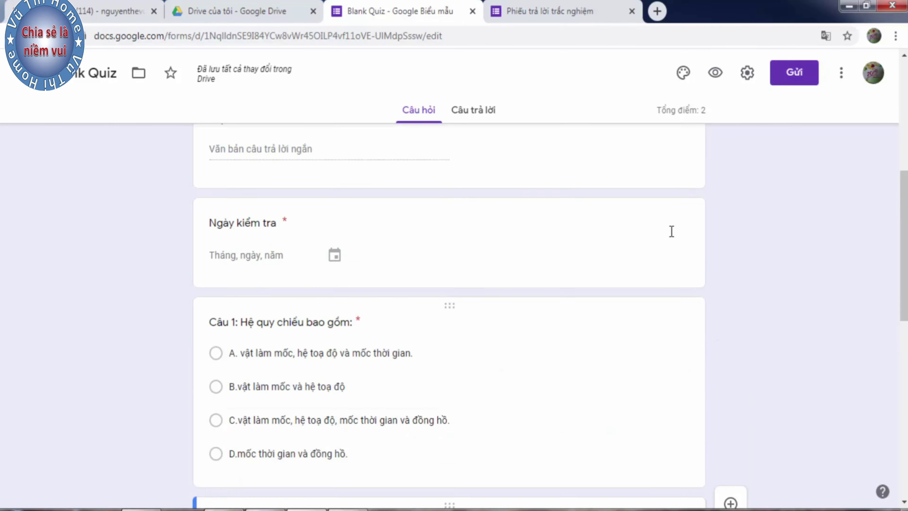
{"action": "scroll", "coordinate": [671, 231], "scroll_direction": "up", "scroll_amount": 8}
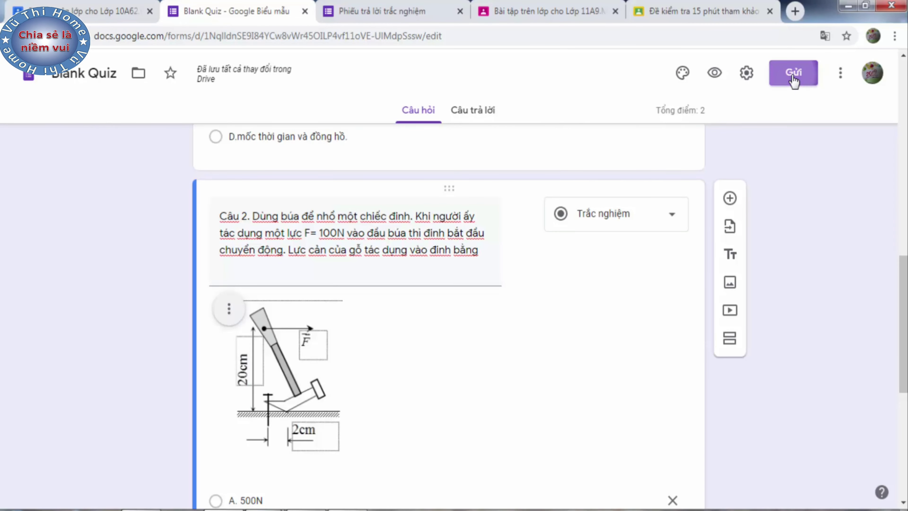
{"action": "left_click", "coordinate": [793, 74]}
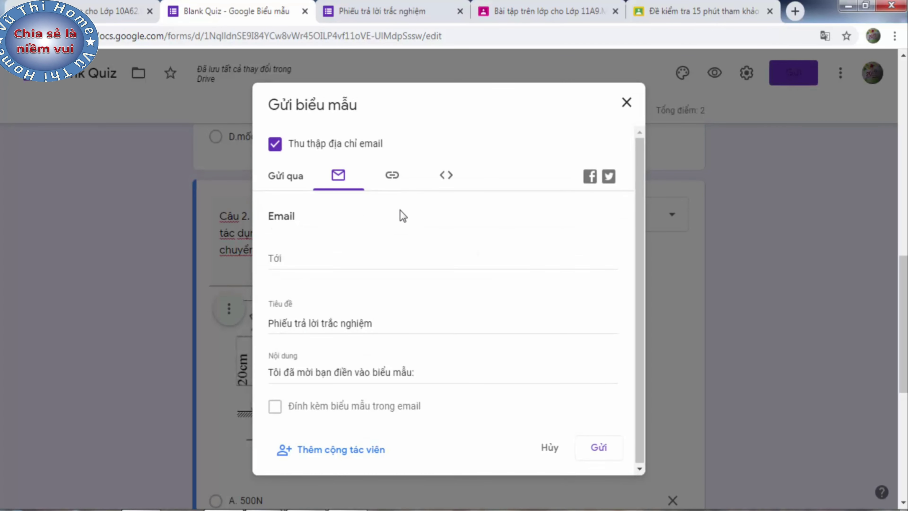
{"action": "left_click", "coordinate": [393, 181]}
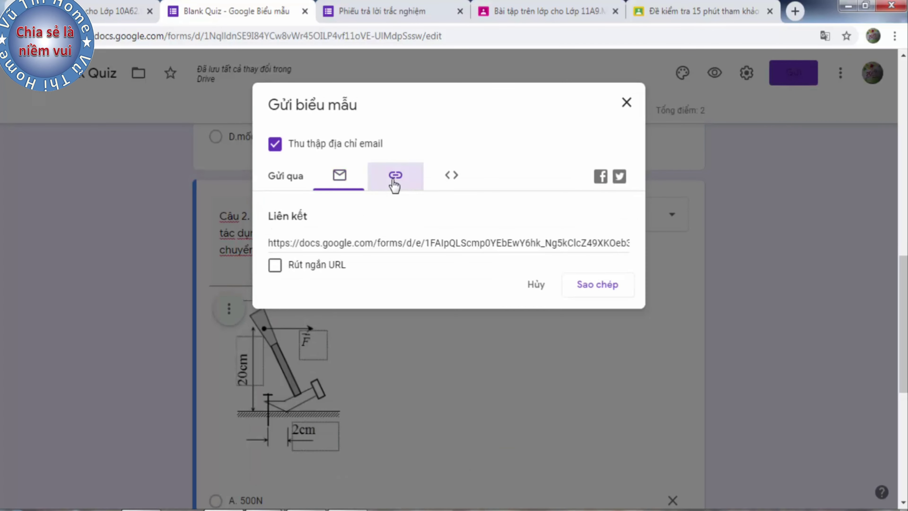
{"action": "left_click", "coordinate": [597, 291]}
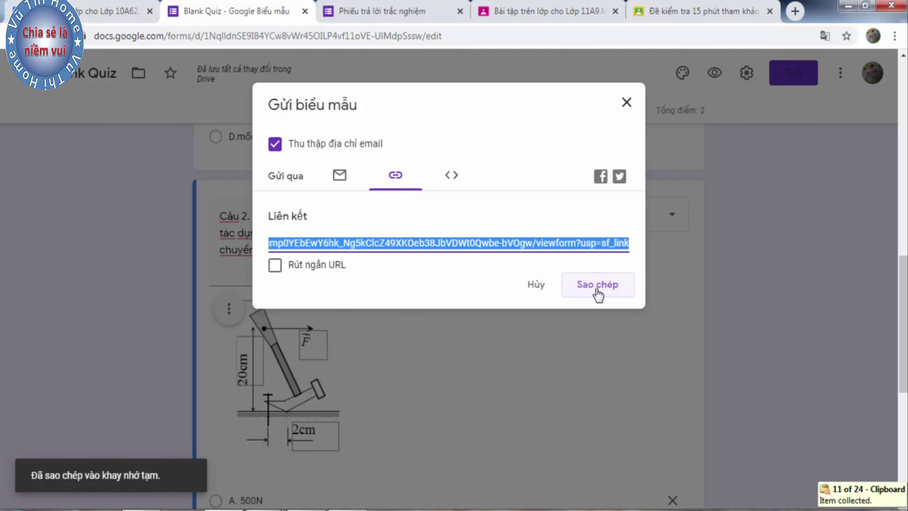
{"action": "left_click", "coordinate": [626, 103]}
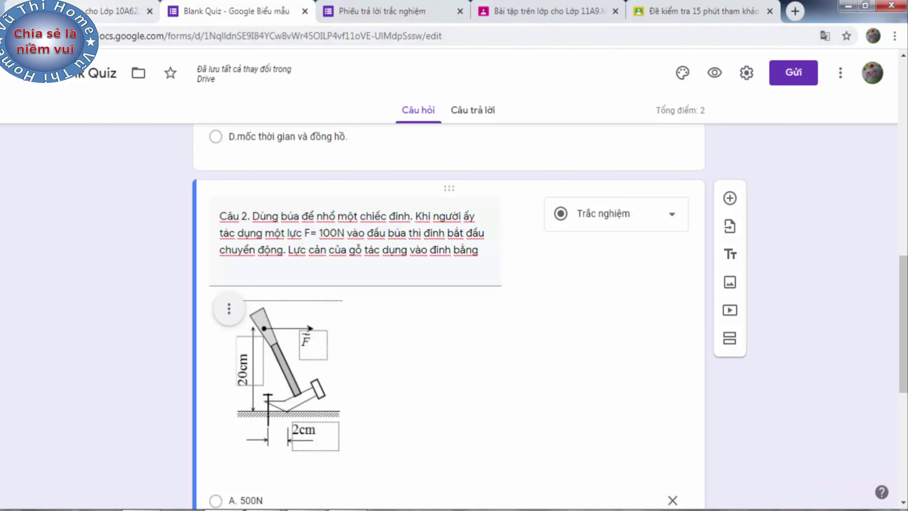
- Switch to the Google Classroom assignment and replace the Blank Quiz attachment with the copied form link
{"action": "left_click", "coordinate": [86, 12]}
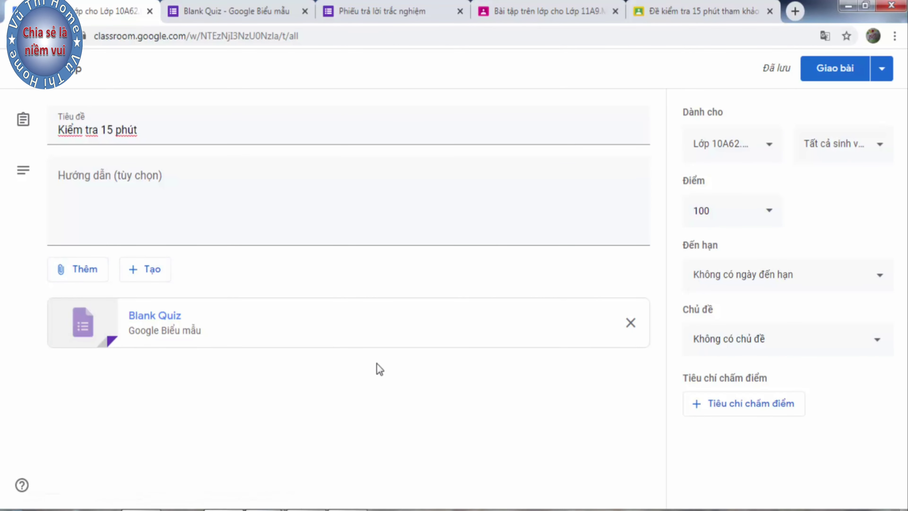
{"action": "left_click", "coordinate": [631, 322]}
{"action": "left_click", "coordinate": [85, 281]}
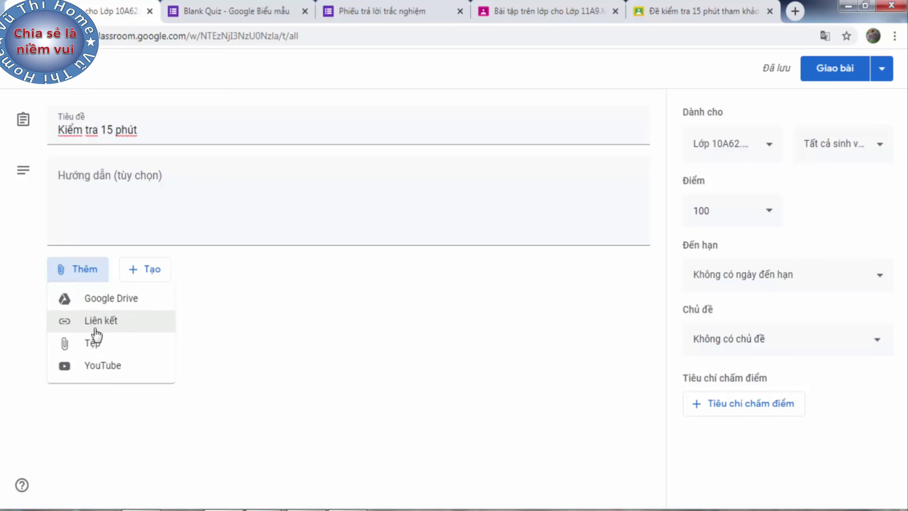
{"action": "left_click", "coordinate": [99, 323]}
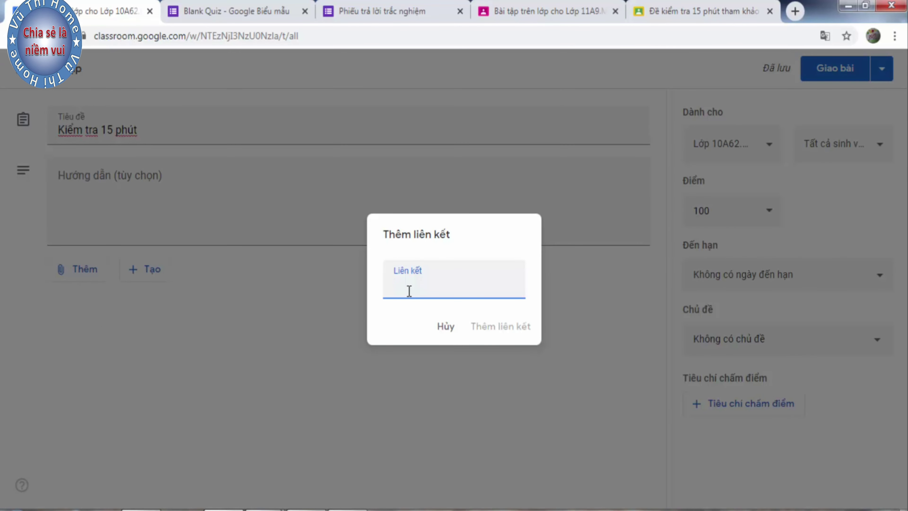
{"action": "right_click", "coordinate": [404, 290]}
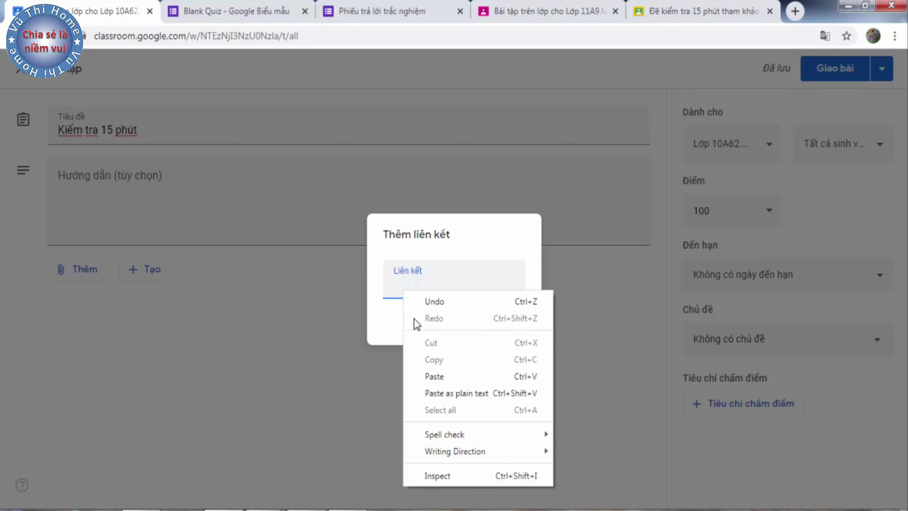
{"action": "left_click", "coordinate": [430, 376]}
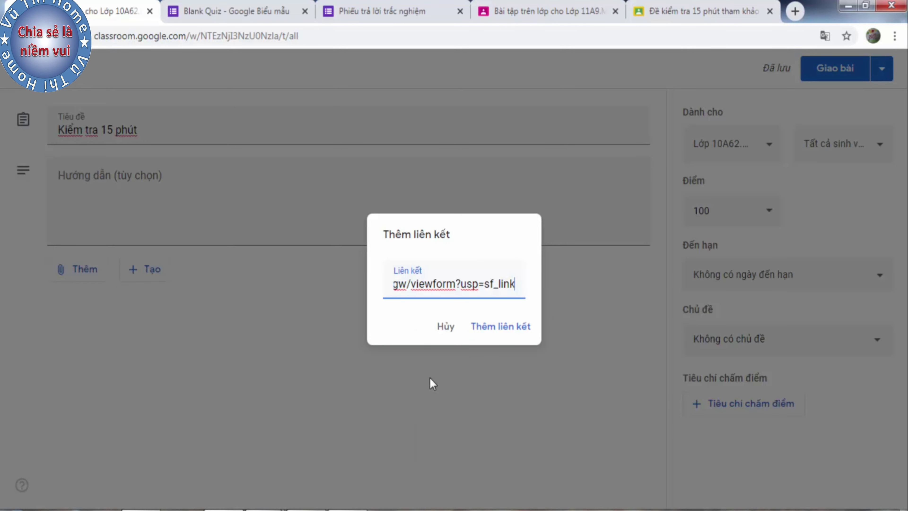
{"action": "left_click", "coordinate": [501, 332]}
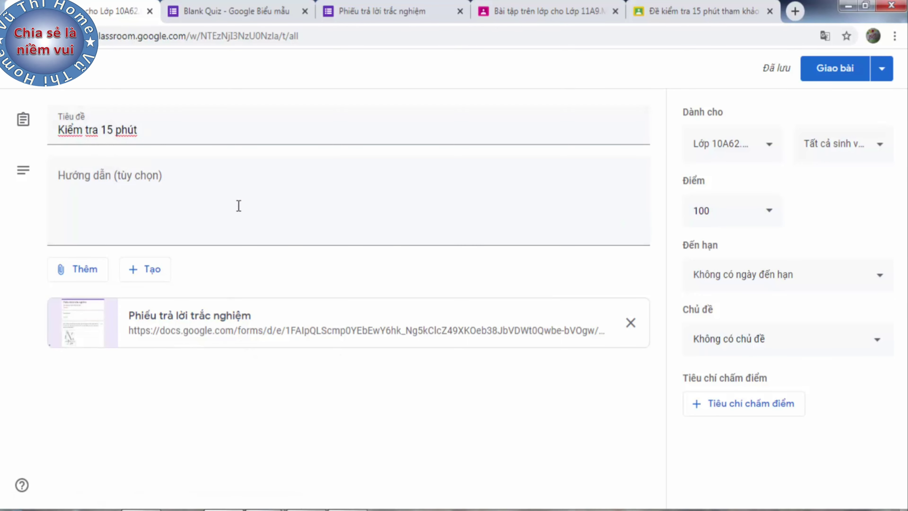
- Set the assignment's maximum score to 10 points
{"action": "left_click", "coordinate": [769, 217]}
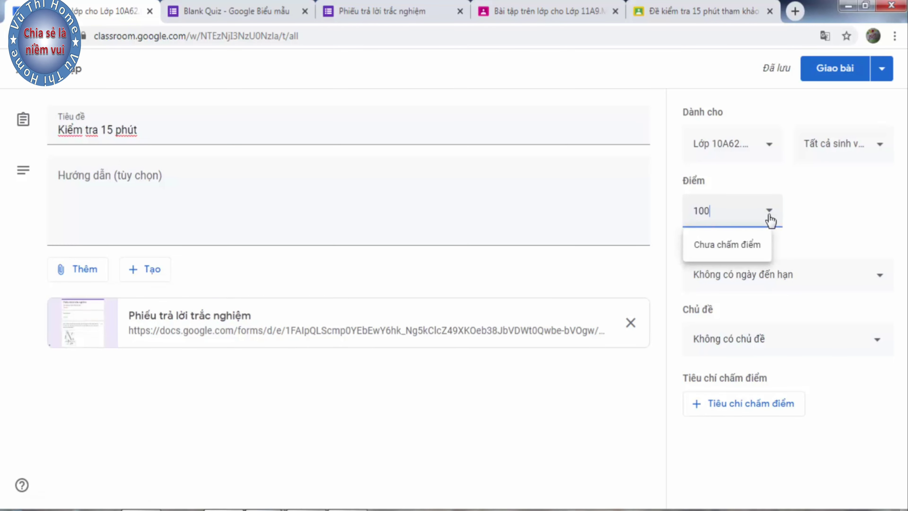
{"action": "key", "text": "BackSpace"}
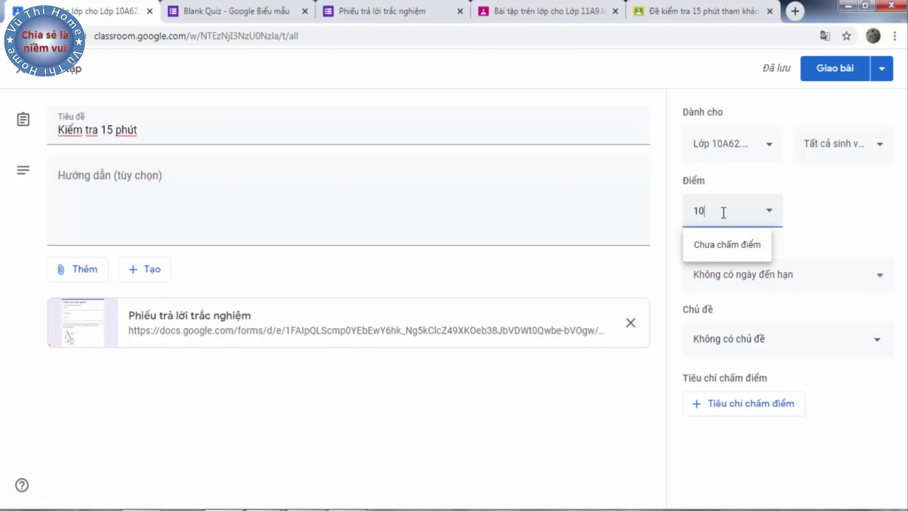
{"action": "left_click", "coordinate": [586, 408]}
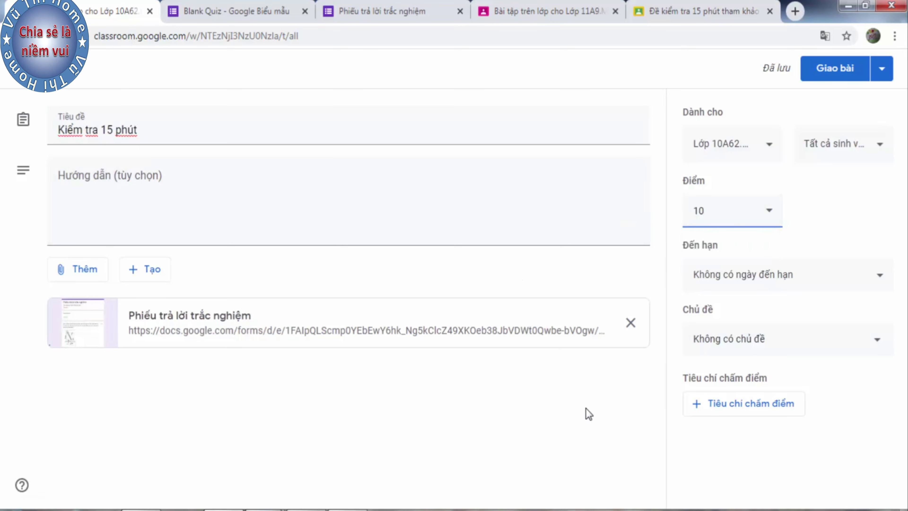
- Set the assignment's due date to 15 February 2020 and the due time to 12h
{"action": "left_click", "coordinate": [879, 281]}
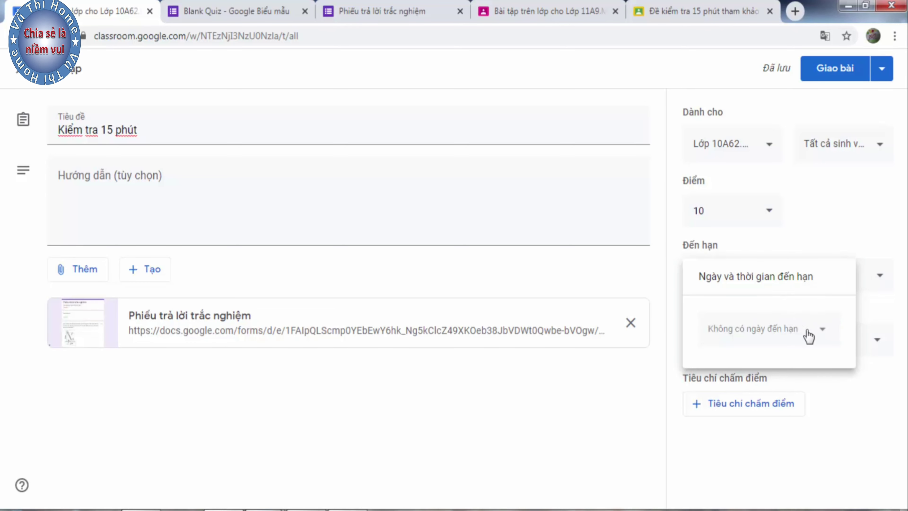
{"action": "left_click", "coordinate": [822, 333]}
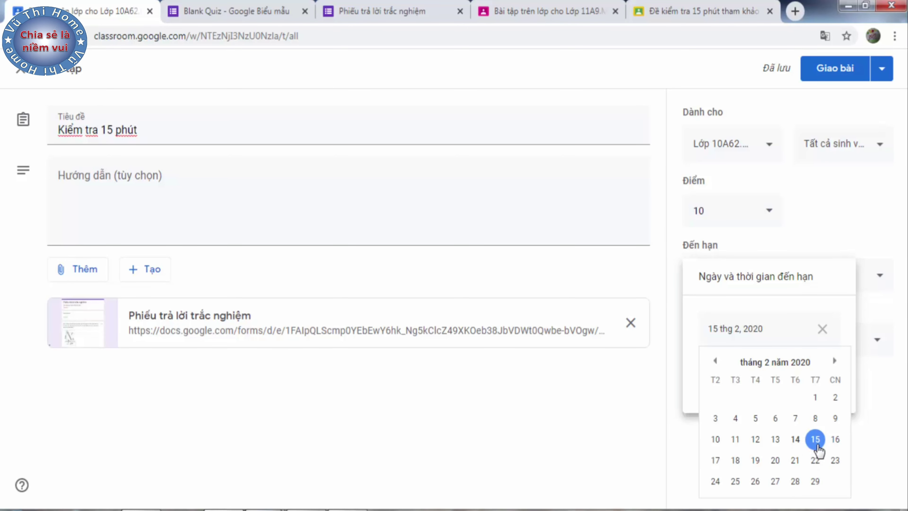
{"action": "left_click", "coordinate": [815, 441]}
{"action": "left_click", "coordinate": [613, 114]}
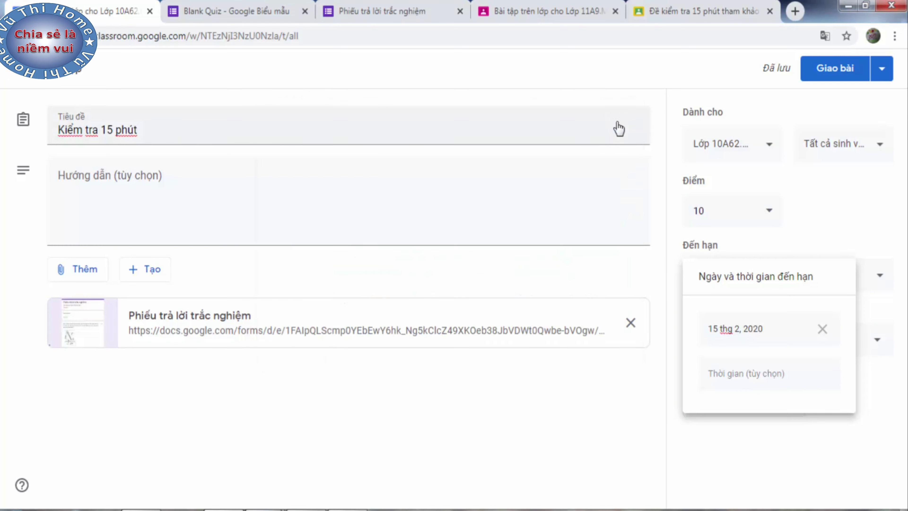
{"action": "left_click", "coordinate": [743, 373]}
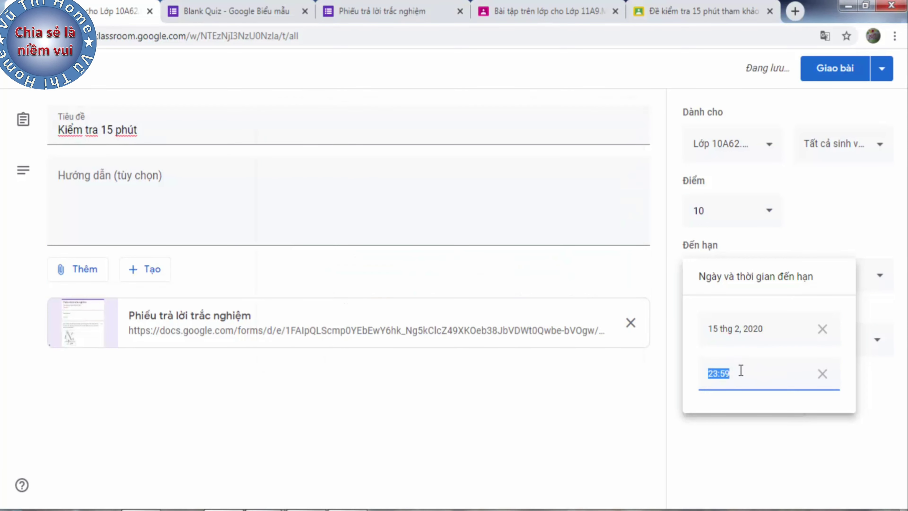
{"action": "type", "text": "12h"}
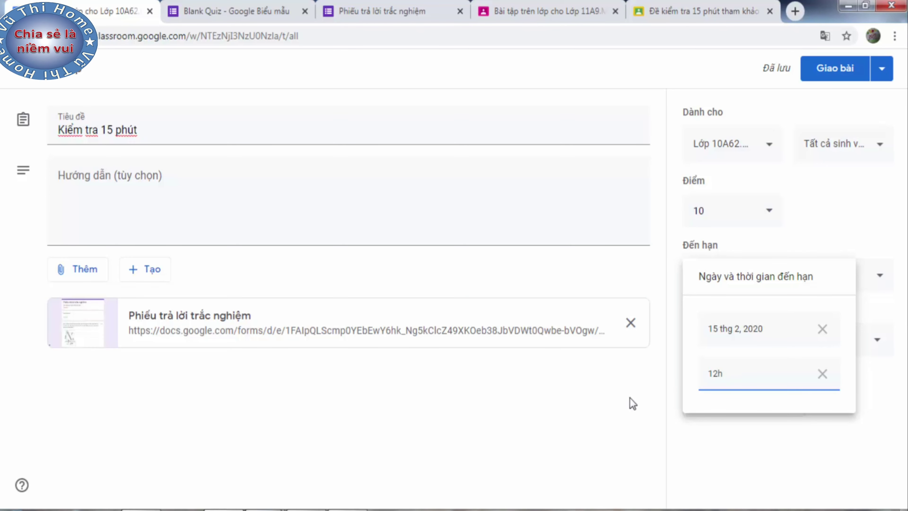
{"action": "left_click", "coordinate": [627, 401]}
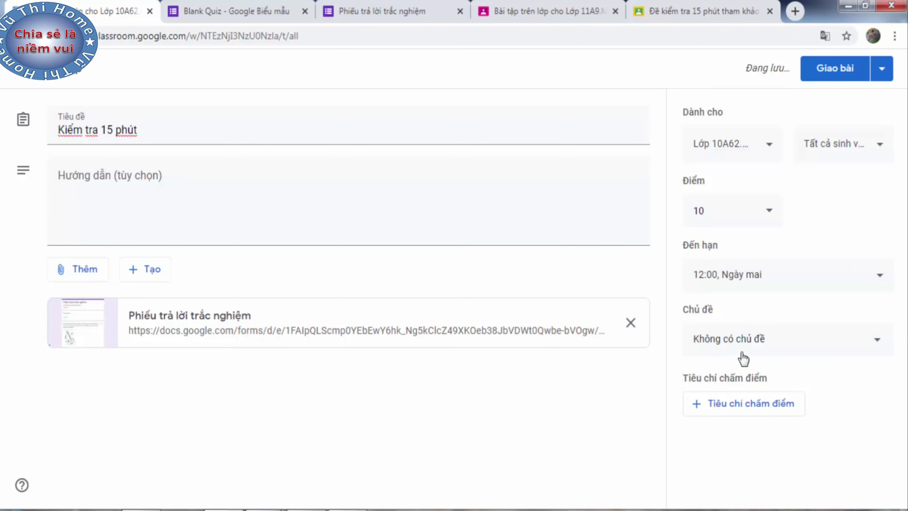
- Create the new topic "Kiểm tra 15 phút" for the assignment and assign it to the class
{"action": "left_click", "coordinate": [725, 344]}
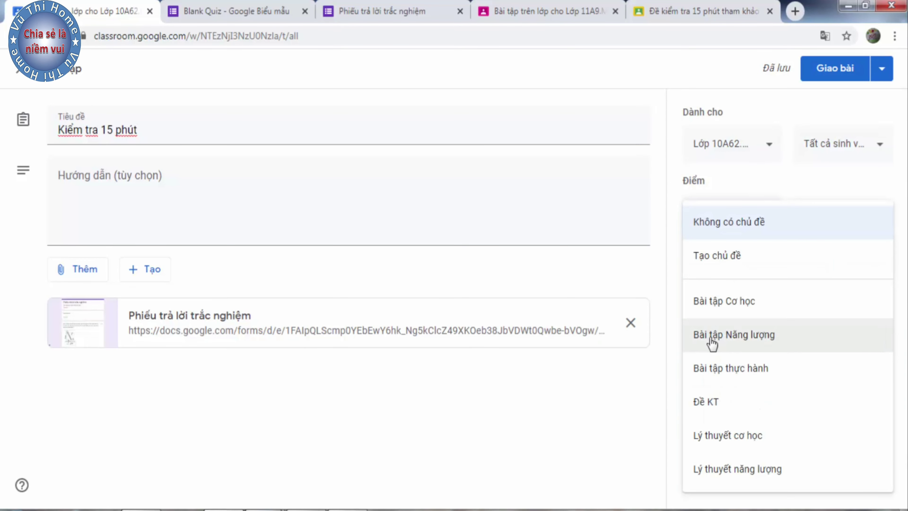
{"action": "left_click", "coordinate": [716, 264]}
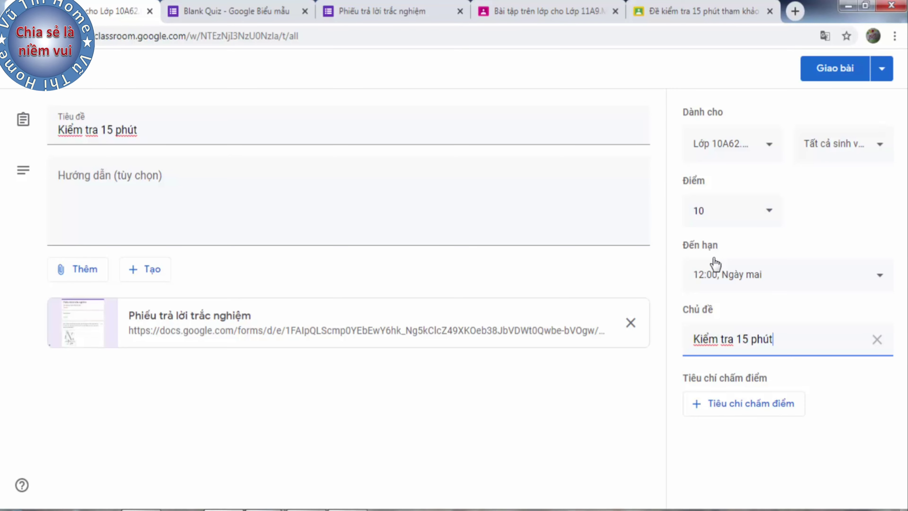
{"action": "left_click", "coordinate": [581, 422]}
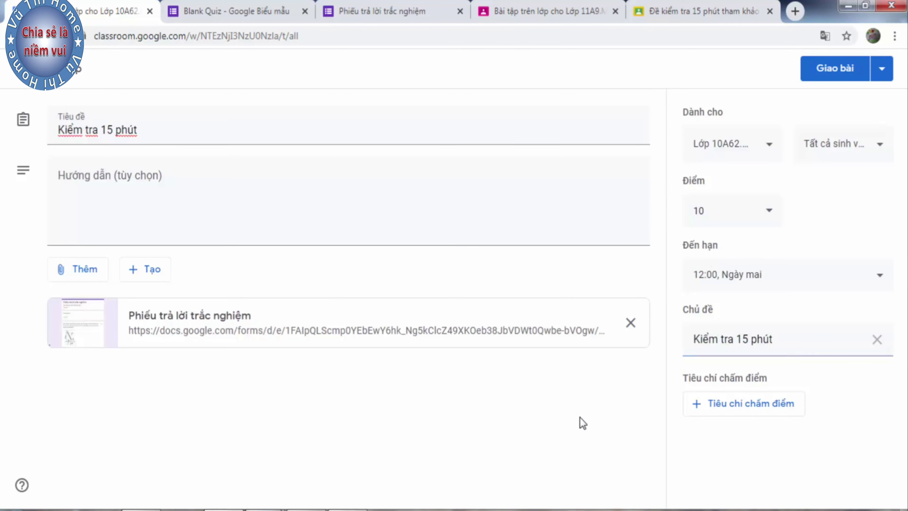
{"action": "left_click", "coordinate": [828, 76]}
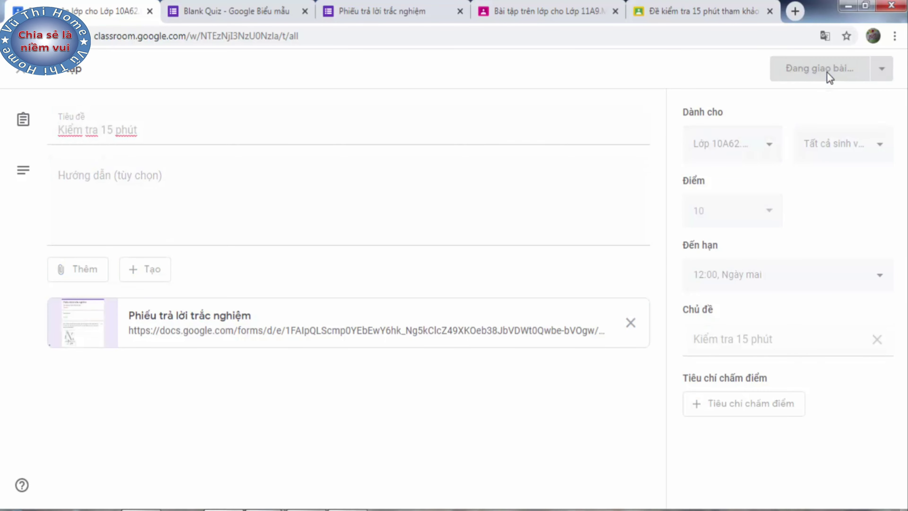
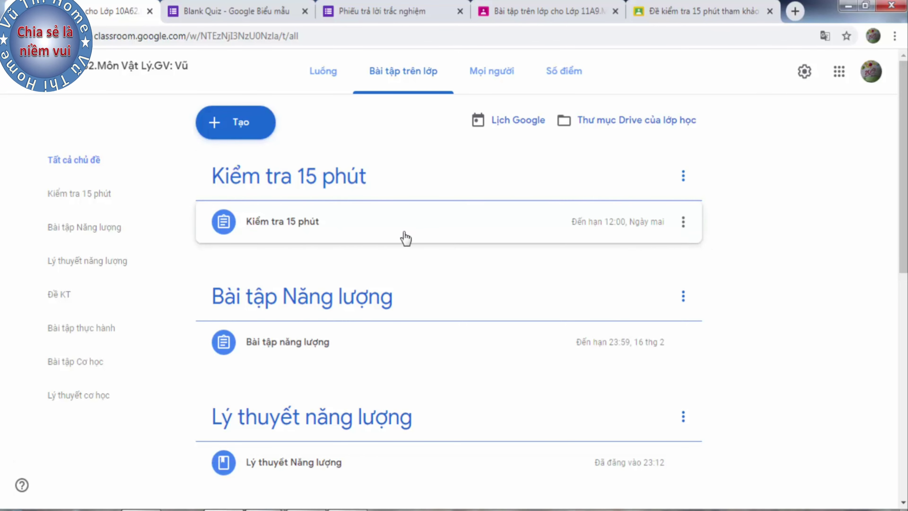
- Open the posted assignment's attached form, preview the quiz from its editor, and review the student information fields, both questions and their point values
{"action": "left_click", "coordinate": [274, 232]}
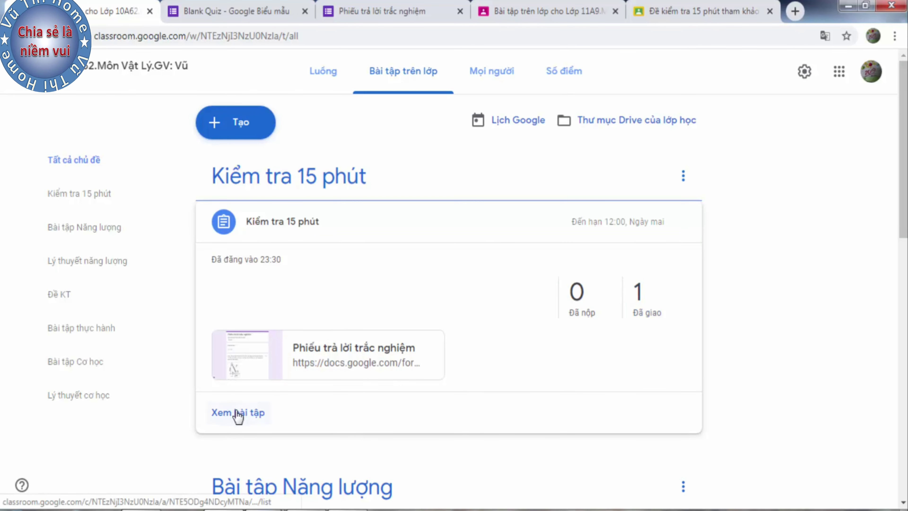
{"action": "left_click", "coordinate": [313, 356]}
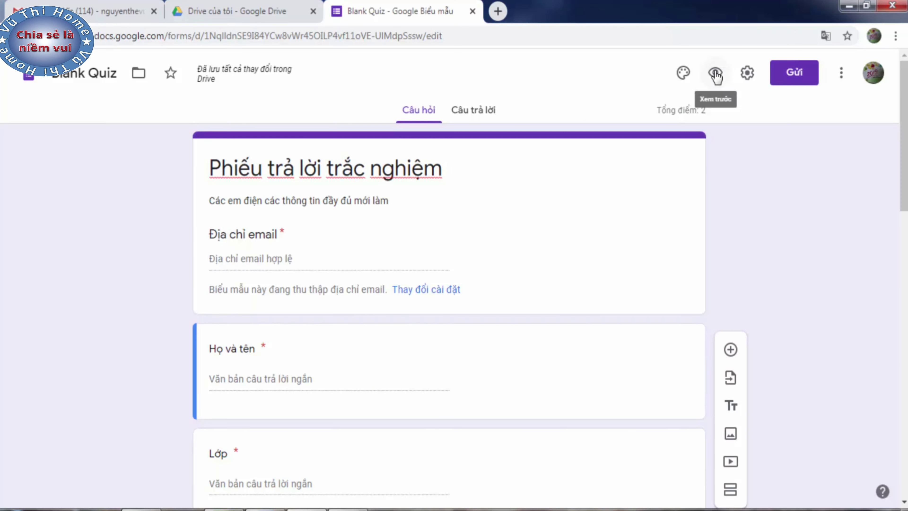
{"action": "left_click", "coordinate": [714, 73]}
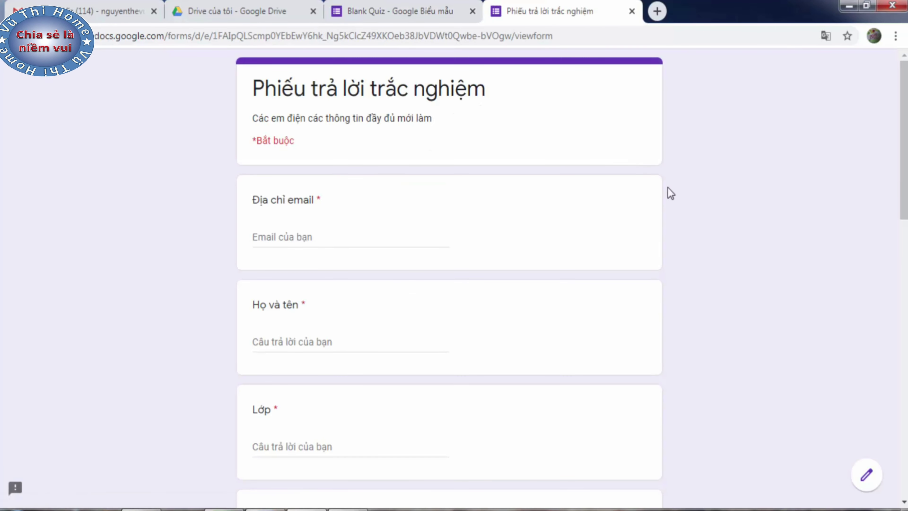
{"action": "scroll", "coordinate": [330, 253], "scroll_direction": "down", "scroll_amount": 4}
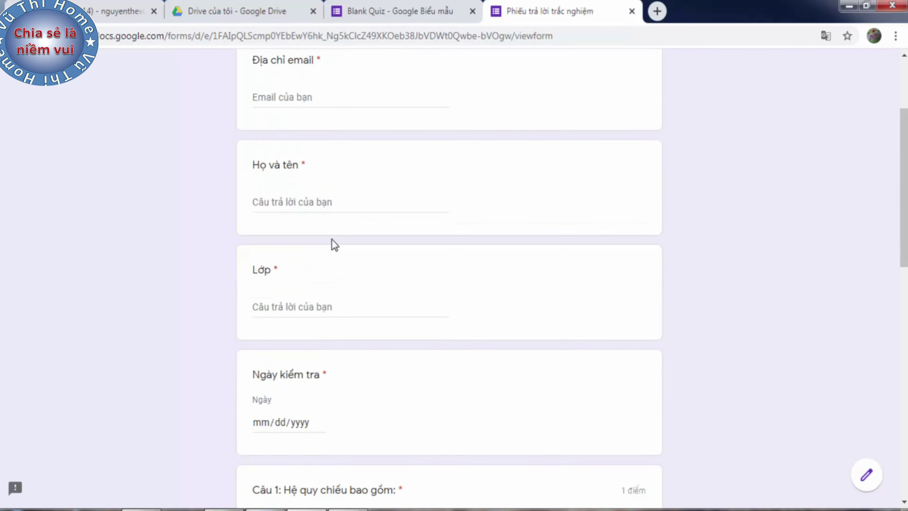
{"action": "scroll", "coordinate": [328, 227], "scroll_direction": "down", "scroll_amount": 4}
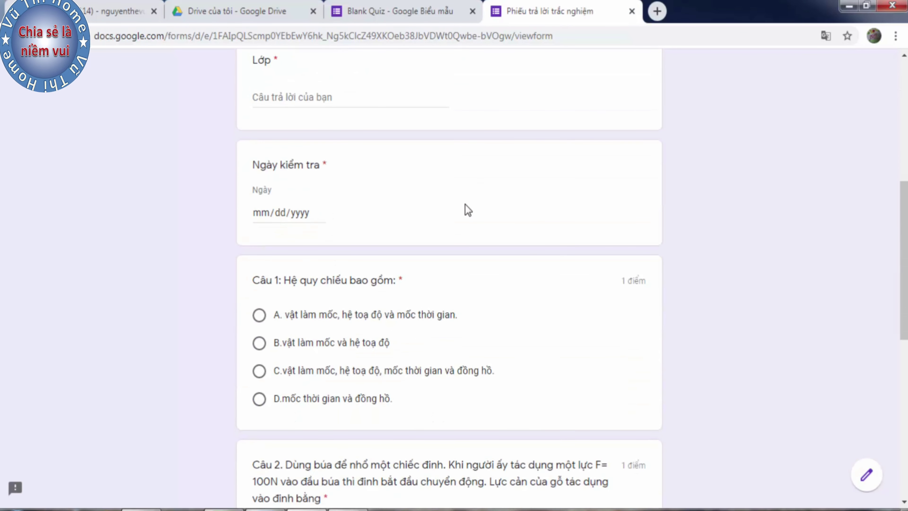
{"action": "scroll", "coordinate": [463, 207], "scroll_direction": "down", "scroll_amount": 3}
{"action": "scroll", "coordinate": [459, 207], "scroll_direction": "down", "scroll_amount": 3}
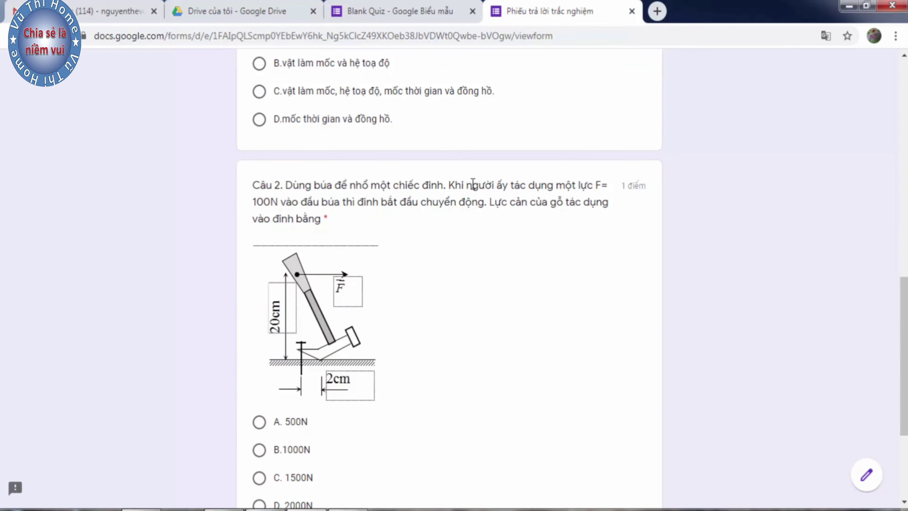
{"action": "scroll", "coordinate": [476, 190], "scroll_direction": "down", "scroll_amount": 3}
{"action": "scroll", "coordinate": [507, 196], "scroll_direction": "up", "scroll_amount": 4}
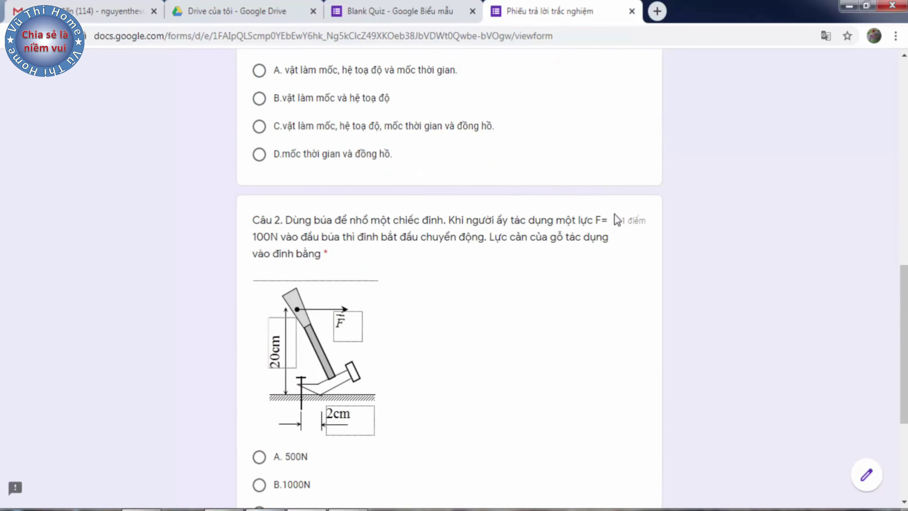
{"action": "scroll", "coordinate": [622, 236], "scroll_direction": "up", "scroll_amount": 5}
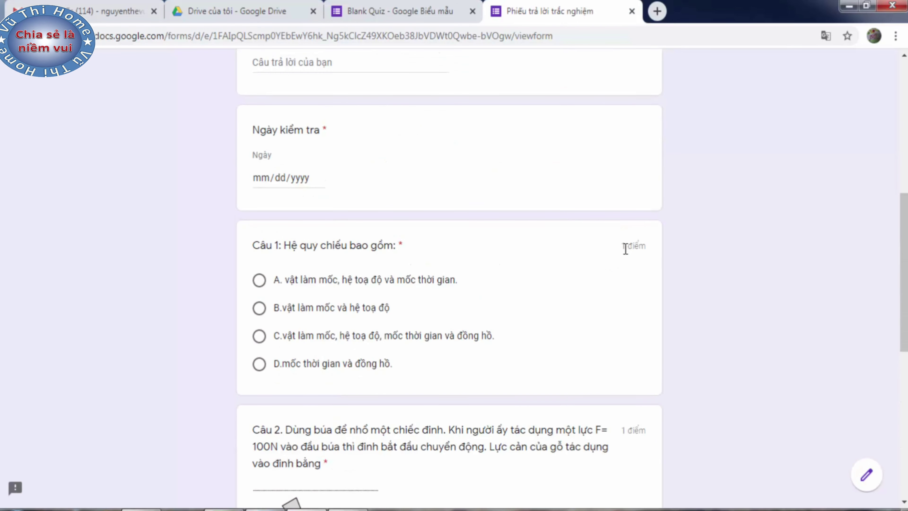
{"action": "scroll", "coordinate": [625, 248], "scroll_direction": "down", "scroll_amount": 10}
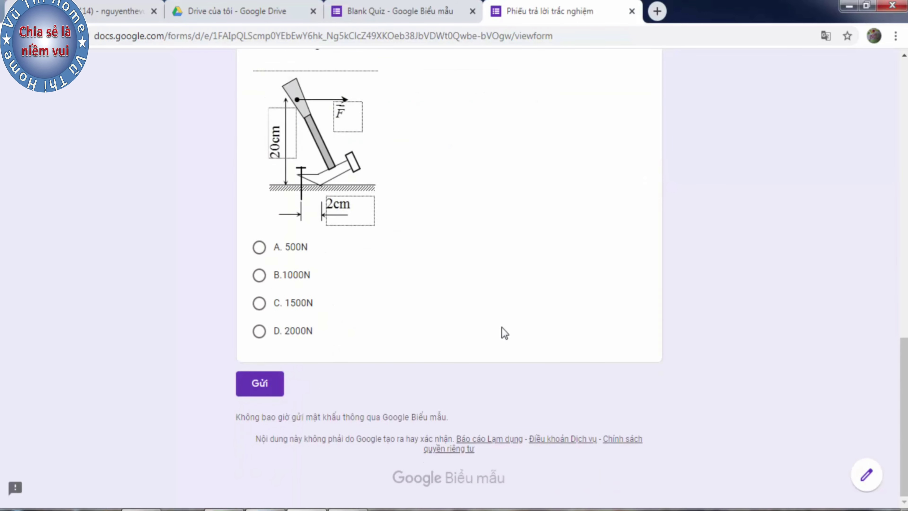
- Examine the form opened from the Classroom attachment, checking the order of its information fields and questions
{"action": "scroll", "coordinate": [504, 332], "scroll_direction": "up", "scroll_amount": 20}
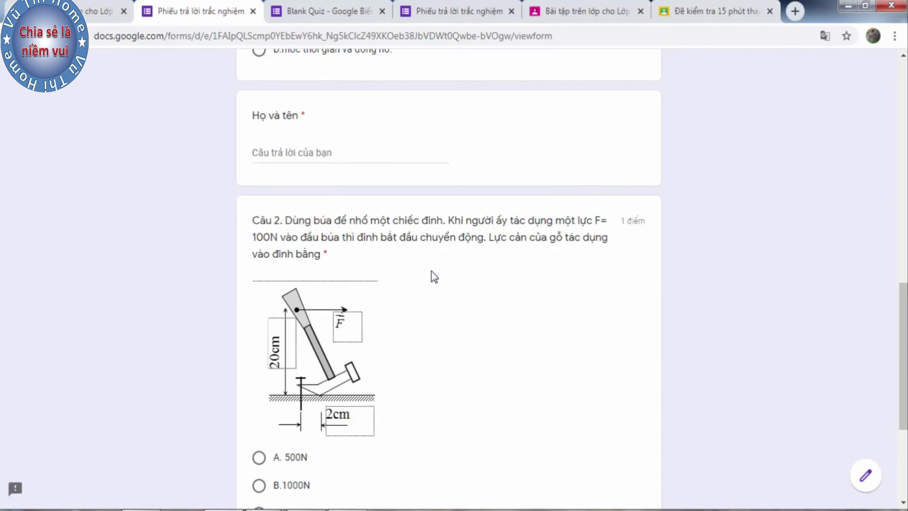
{"action": "scroll", "coordinate": [430, 271], "scroll_direction": "up", "scroll_amount": 18}
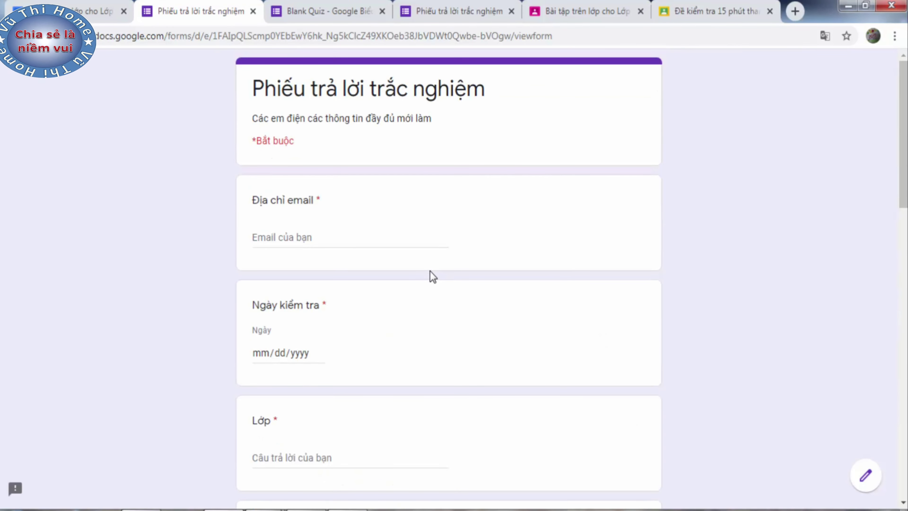
{"action": "scroll", "coordinate": [429, 277], "scroll_direction": "down", "scroll_amount": 4}
{"action": "scroll", "coordinate": [429, 278], "scroll_direction": "up", "scroll_amount": 4}
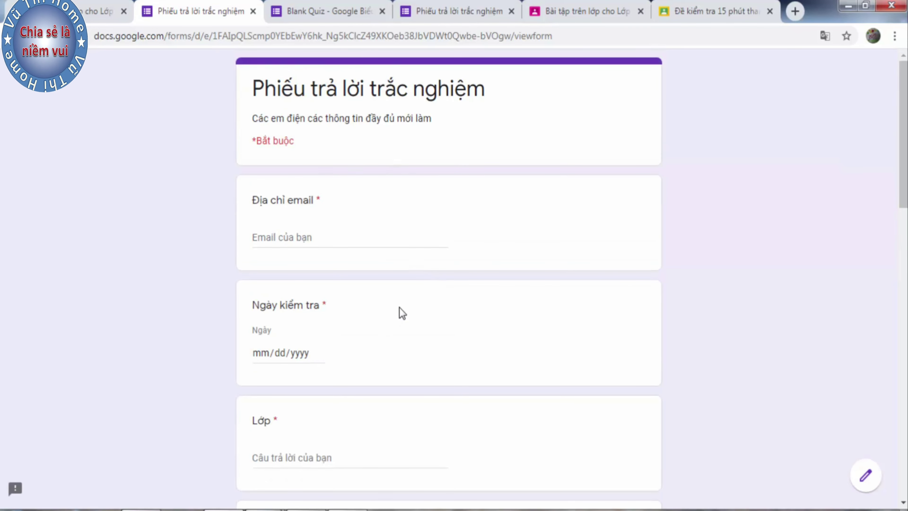
{"action": "scroll", "coordinate": [425, 317], "scroll_direction": "down", "scroll_amount": 10}
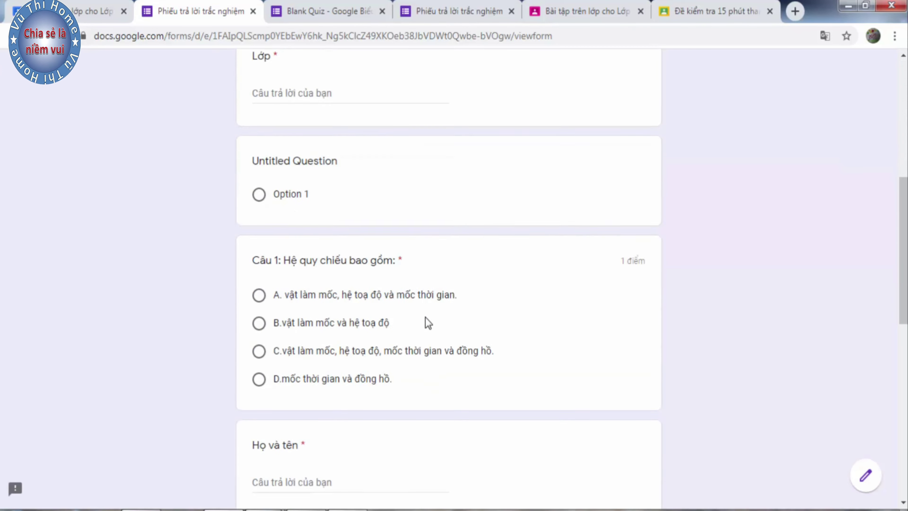
{"action": "scroll", "coordinate": [428, 322], "scroll_direction": "down", "scroll_amount": 15}
{"action": "scroll", "coordinate": [425, 320], "scroll_direction": "up", "scroll_amount": 8}
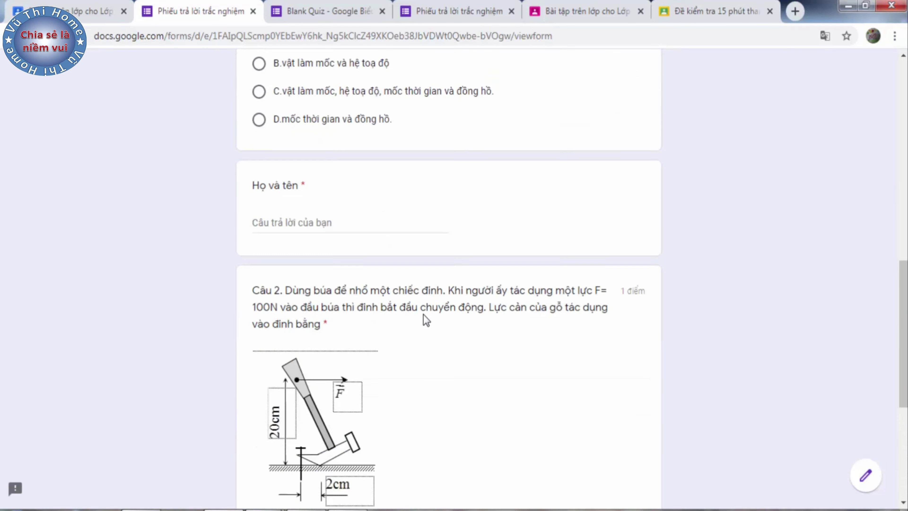
{"action": "scroll", "coordinate": [423, 318], "scroll_direction": "up", "scroll_amount": 17}
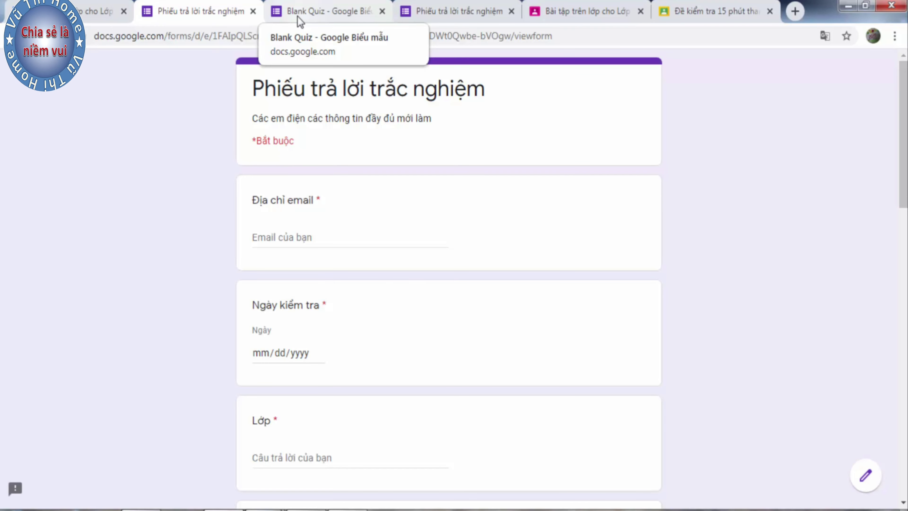
{"action": "scroll", "coordinate": [331, 362], "scroll_direction": "down", "scroll_amount": 6}
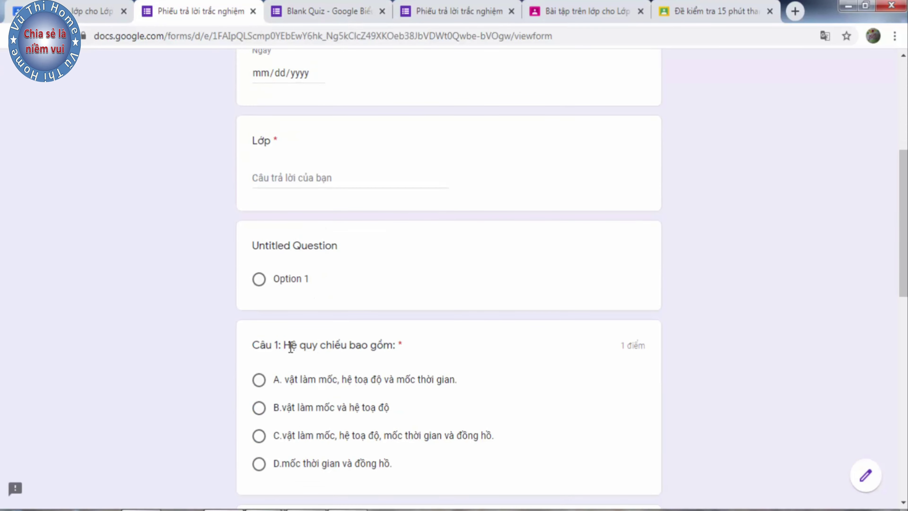
{"action": "scroll", "coordinate": [291, 346], "scroll_direction": "down", "scroll_amount": 5}
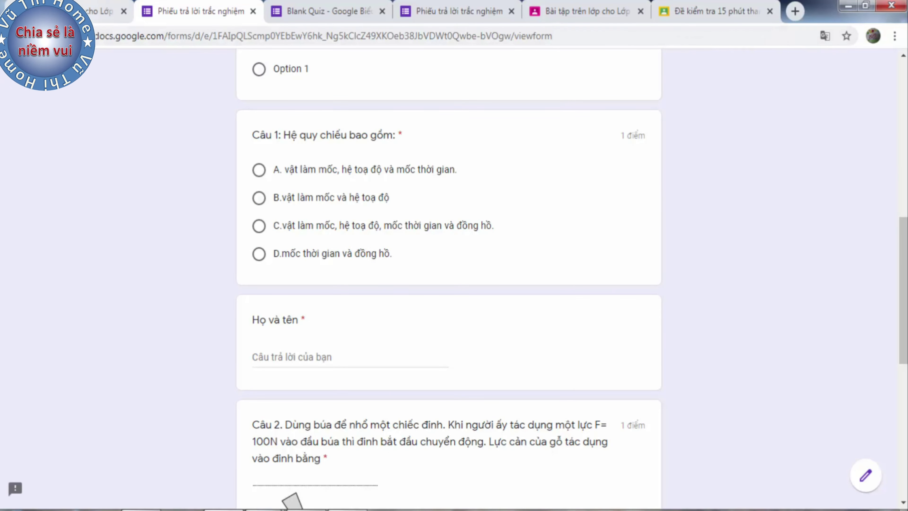
- Return to the Classroom classwork page and create a new quiz assignment titled "Kiểm tra 45 phút"
{"action": "left_click", "coordinate": [100, 11]}
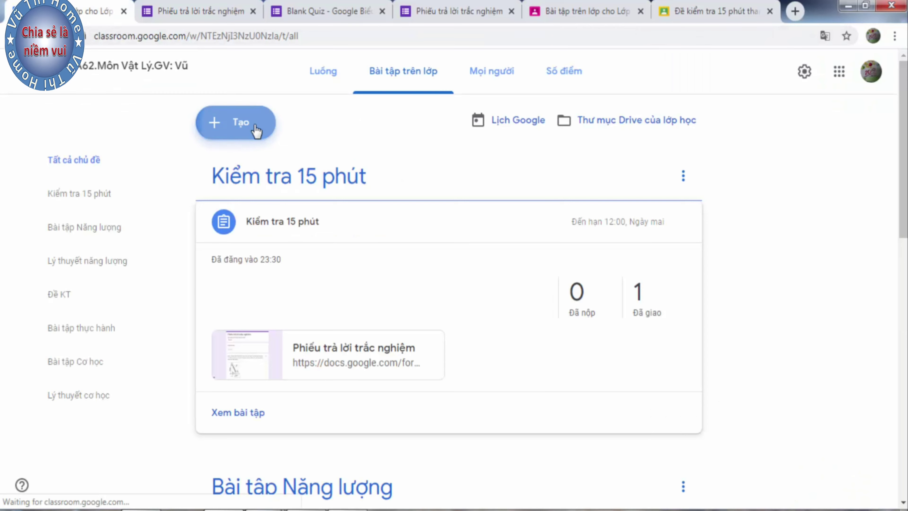
{"action": "left_click", "coordinate": [256, 131]}
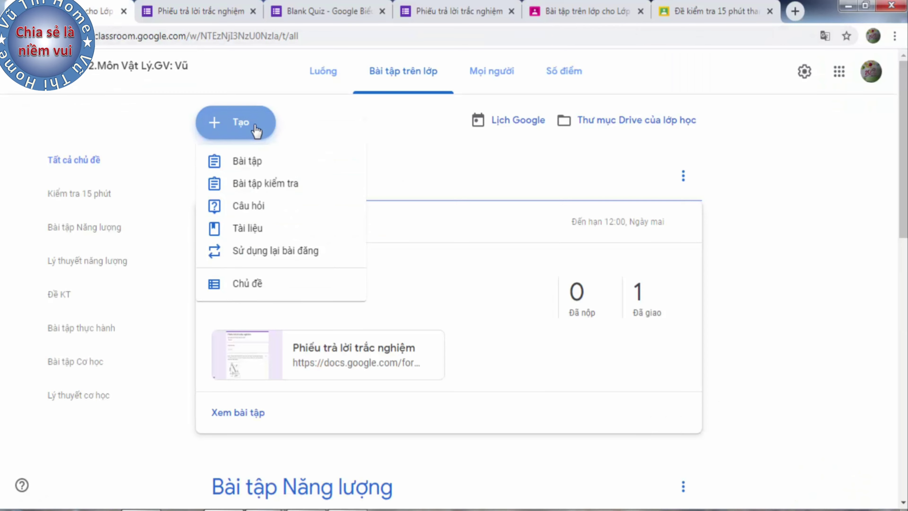
{"action": "left_click", "coordinate": [255, 186]}
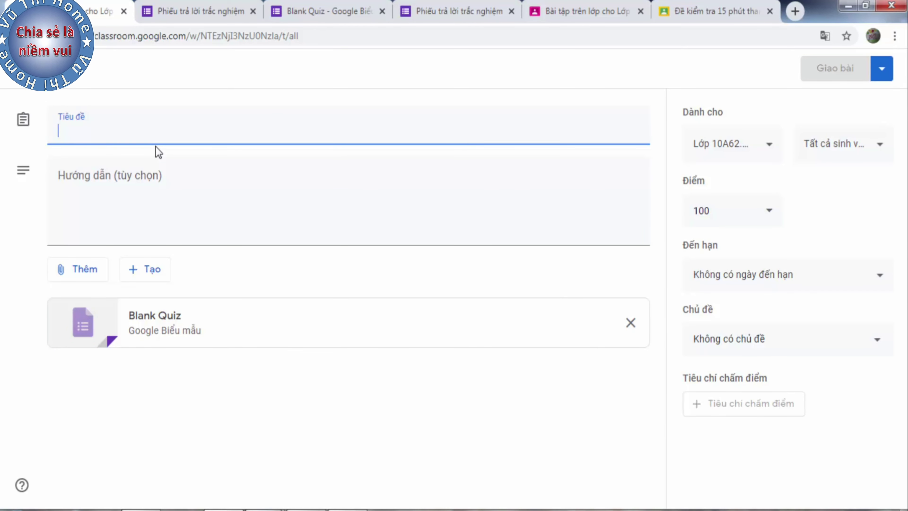
{"action": "type", "text": "Kiểm t"}
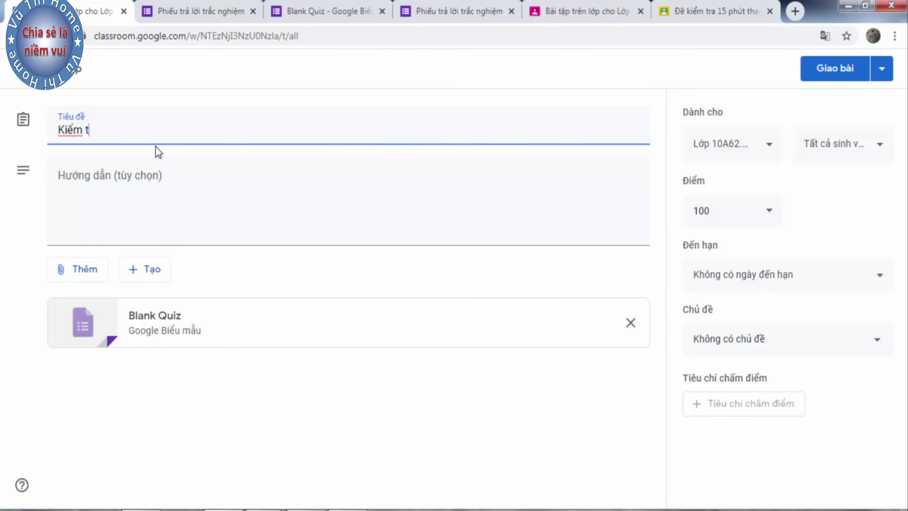
{"action": "type", "text": "ra 45 phút"}
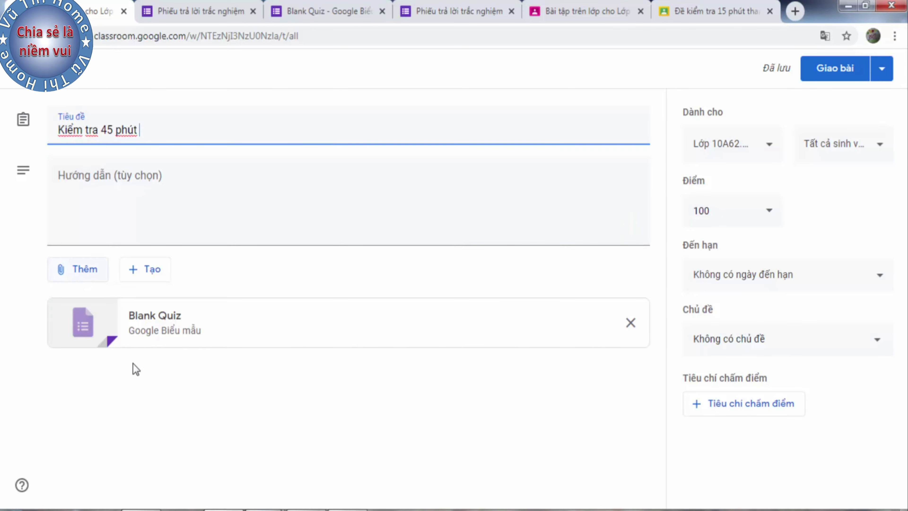
- Switch to the Word document "4 câu trắc nghiệm.docx" and look over its four test questions
{"action": "mouse_move", "coordinate": [265, 508]}
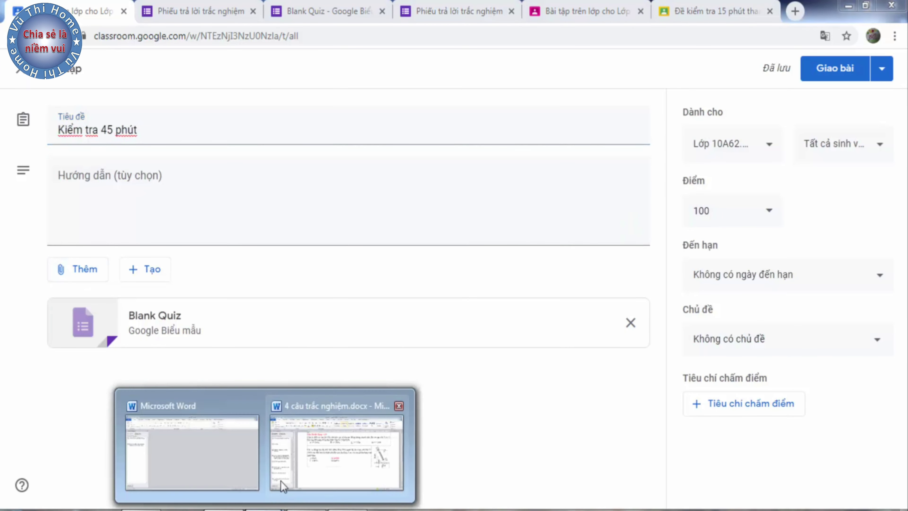
{"action": "left_click", "coordinate": [320, 458]}
{"action": "scroll", "coordinate": [324, 414], "scroll_direction": "up", "scroll_amount": 5}
{"action": "scroll", "coordinate": [420, 306], "scroll_direction": "down", "scroll_amount": 5}
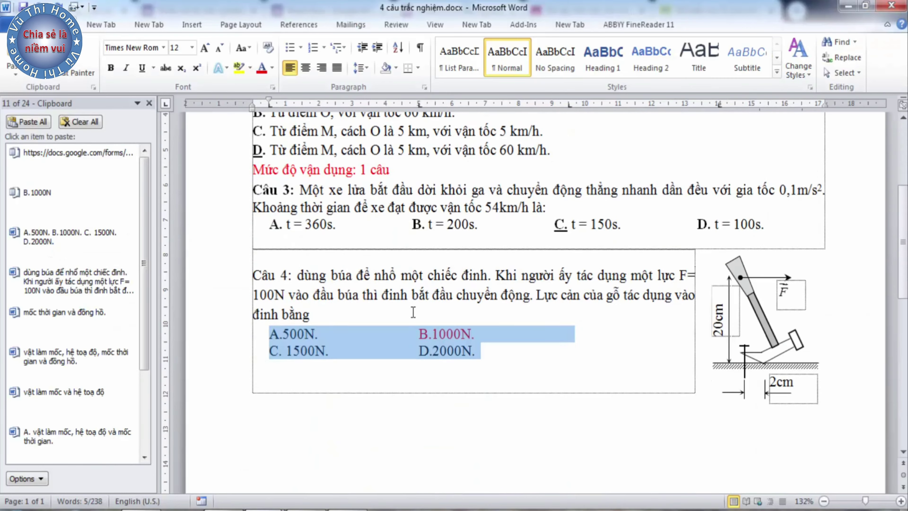
{"action": "scroll", "coordinate": [408, 312], "scroll_direction": "up", "scroll_amount": 5}
{"action": "left_click", "coordinate": [547, 338]}
{"action": "scroll", "coordinate": [536, 343], "scroll_direction": "down", "scroll_amount": 6}
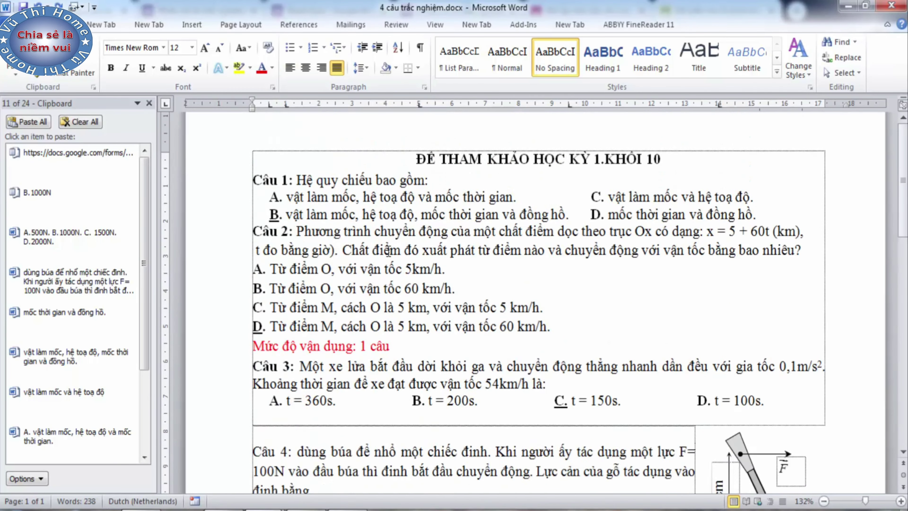
{"action": "scroll", "coordinate": [442, 377], "scroll_direction": "up", "scroll_amount": 5}
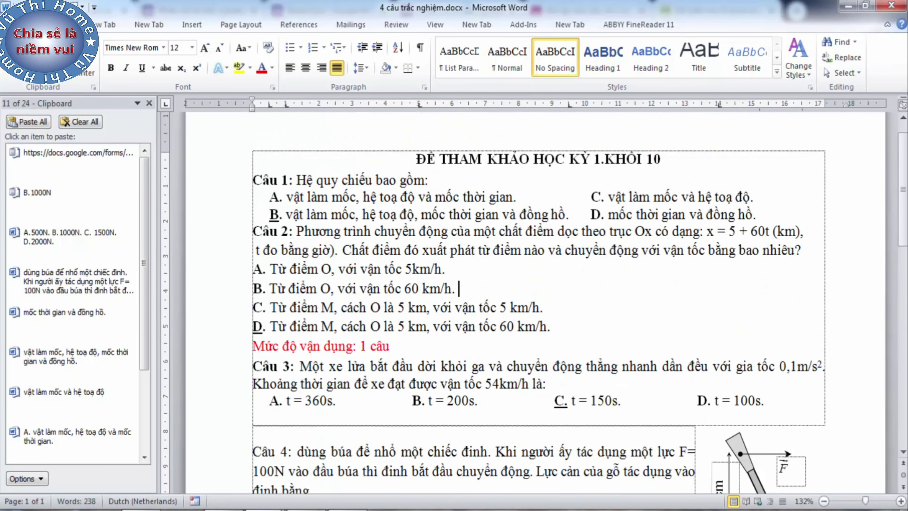
- Export the Word document as a PDF named "4 câu trắc nghiệm.pdf" in the Classroom folder
{"action": "key", "text": "alt+f"}
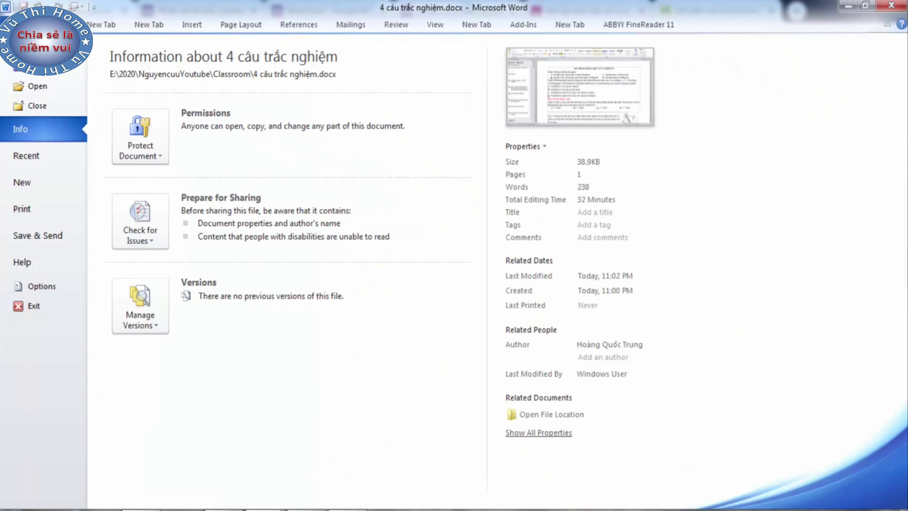
{"action": "left_click", "coordinate": [45, 237]}
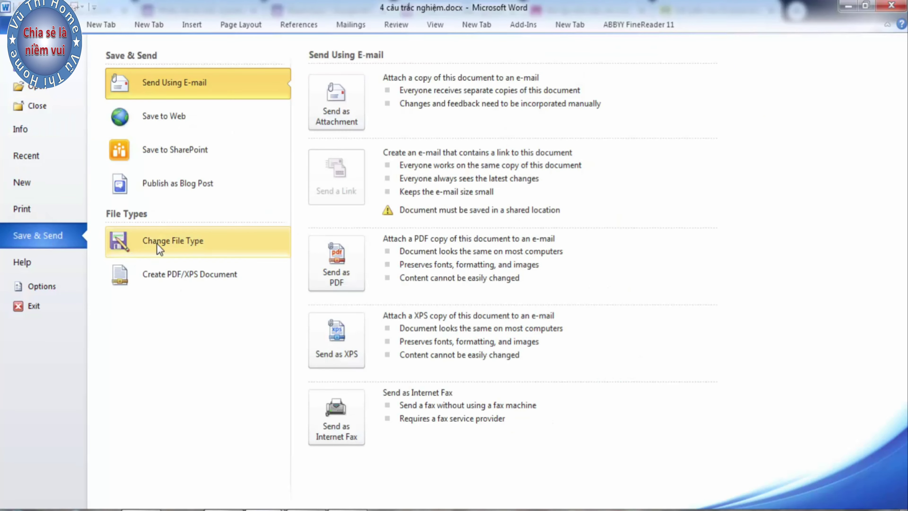
{"action": "left_click", "coordinate": [174, 274]}
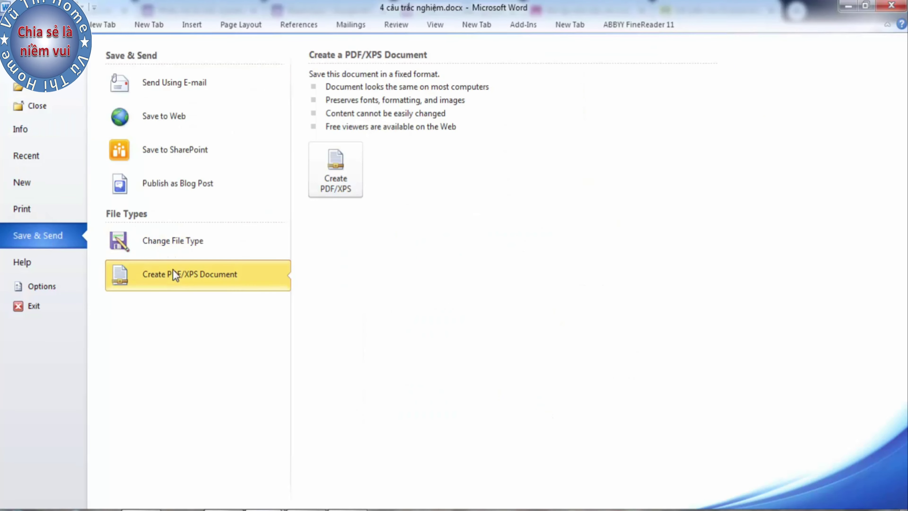
{"action": "left_click", "coordinate": [339, 186]}
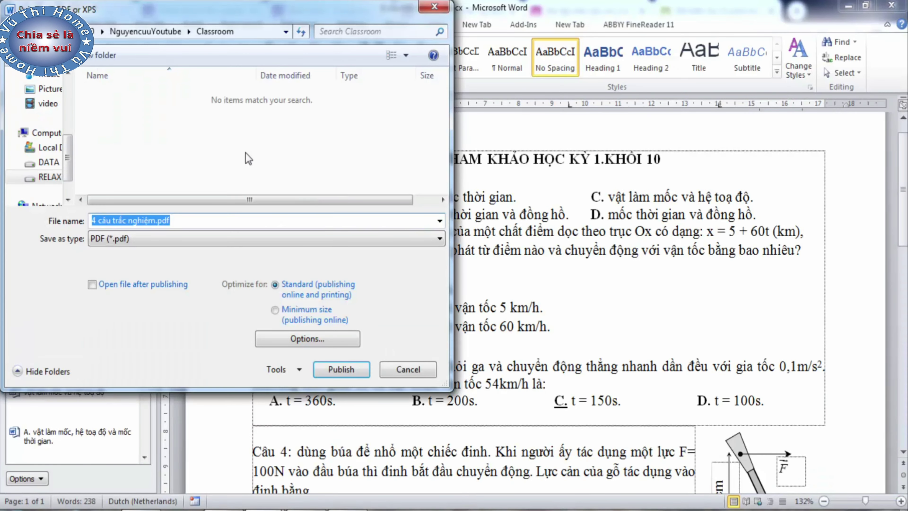
{"action": "left_click", "coordinate": [350, 372]}
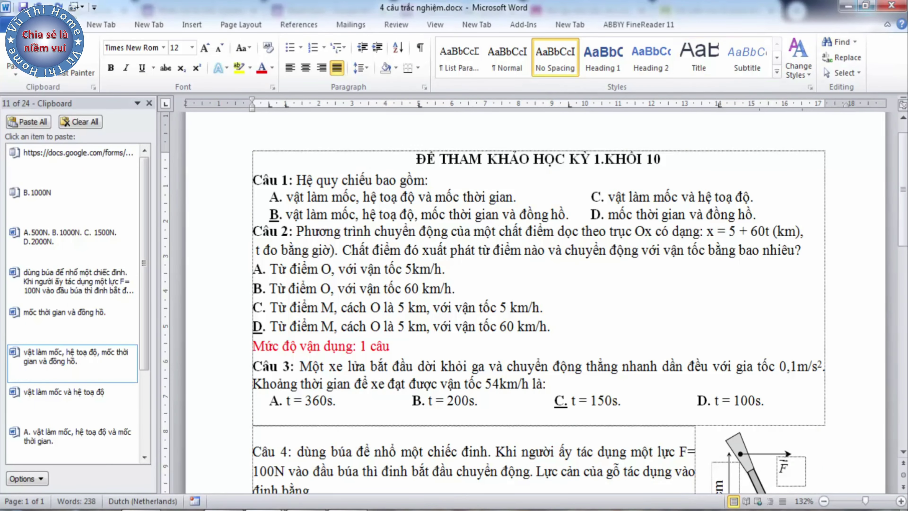
- Switch to the Classroom assignment "Kiểm tra 45 phút" and attach "4 câu trắc nghiệm.pdf" uploaded from the computer
{"action": "left_click", "coordinate": [890, 9]}
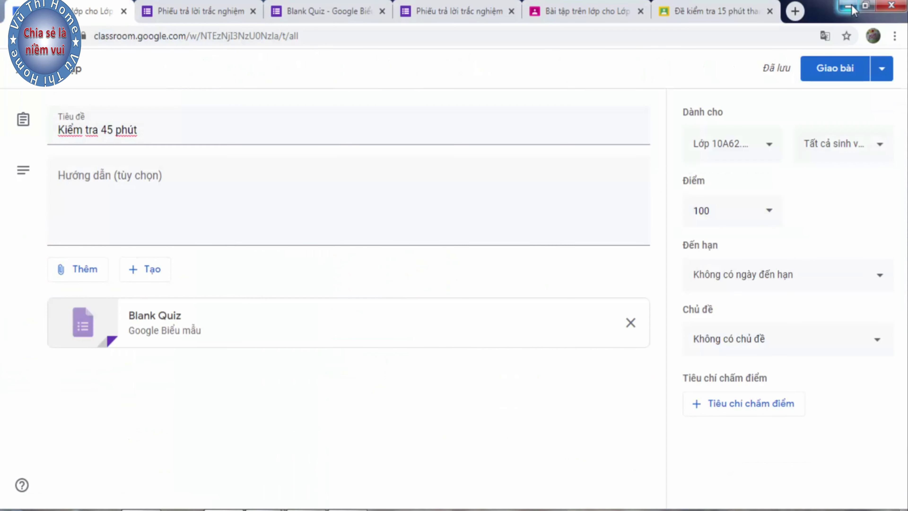
{"action": "left_click", "coordinate": [80, 276]}
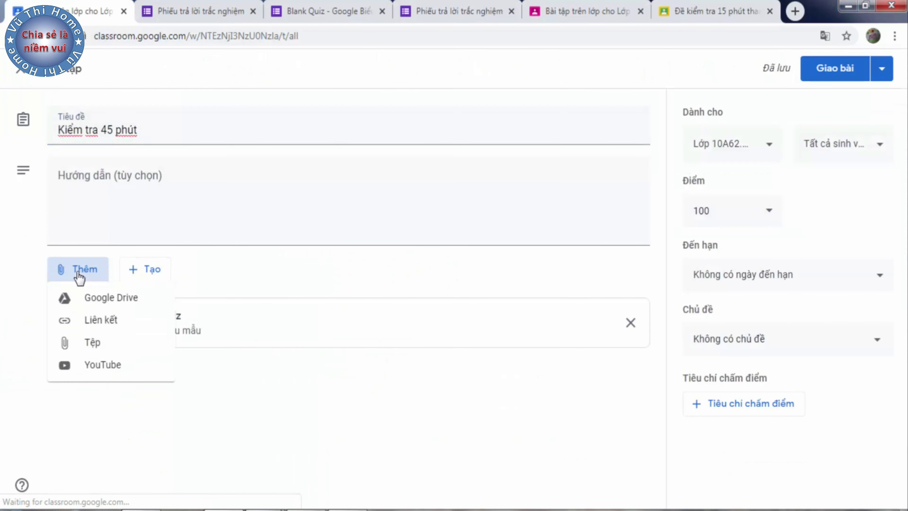
{"action": "left_click", "coordinate": [93, 352]}
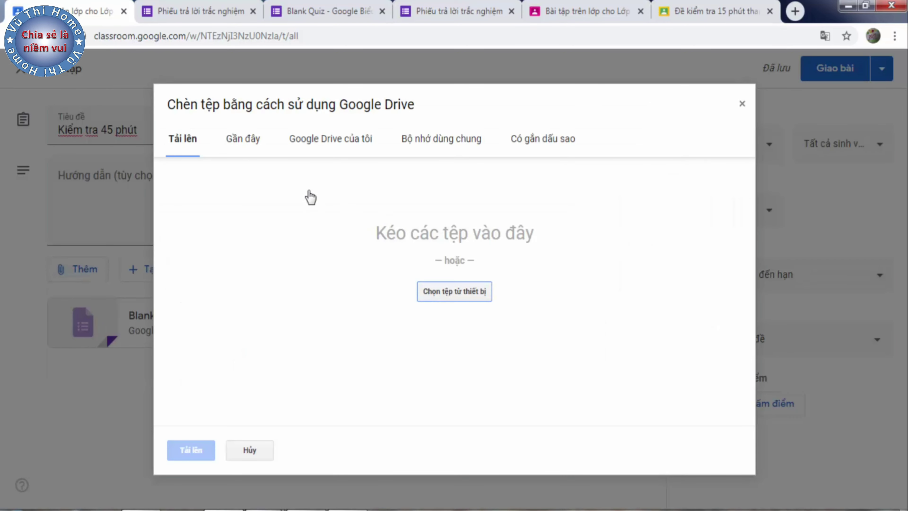
{"action": "left_click", "coordinate": [450, 293]}
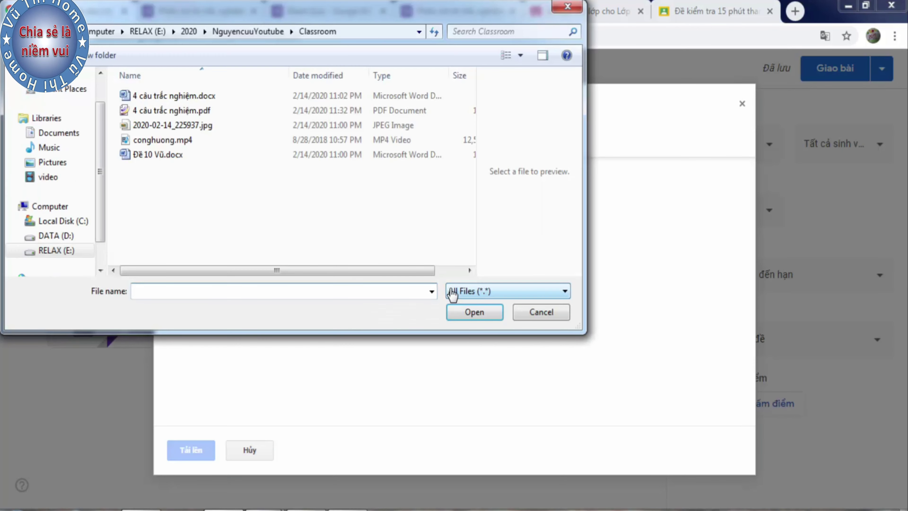
{"action": "left_click", "coordinate": [148, 114]}
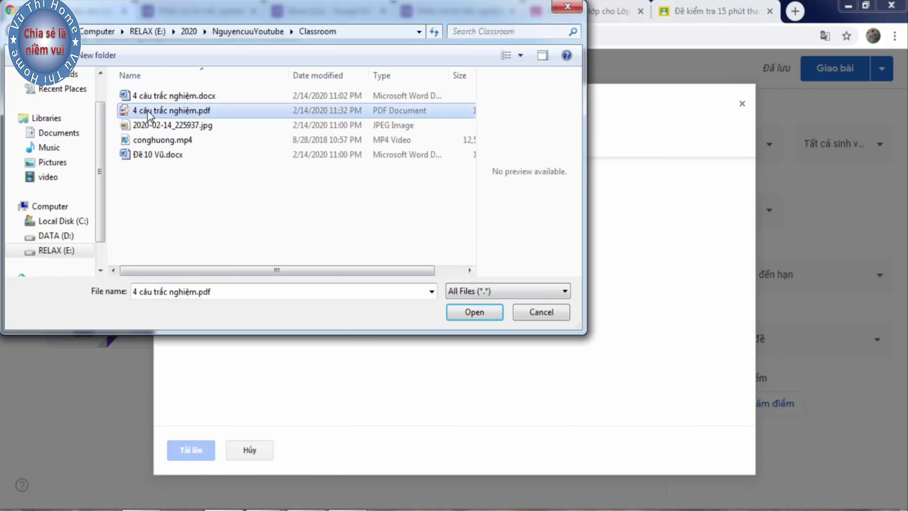
{"action": "left_click", "coordinate": [474, 313]}
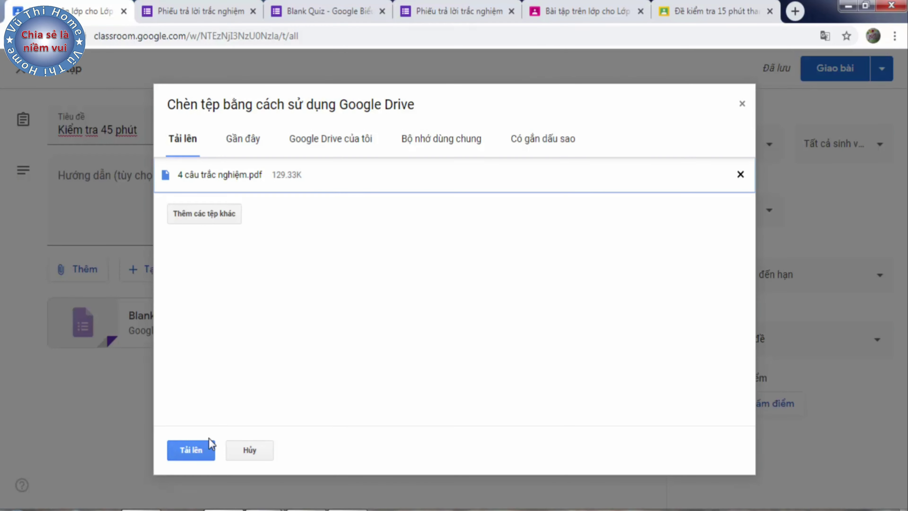
{"action": "left_click", "coordinate": [193, 450]}
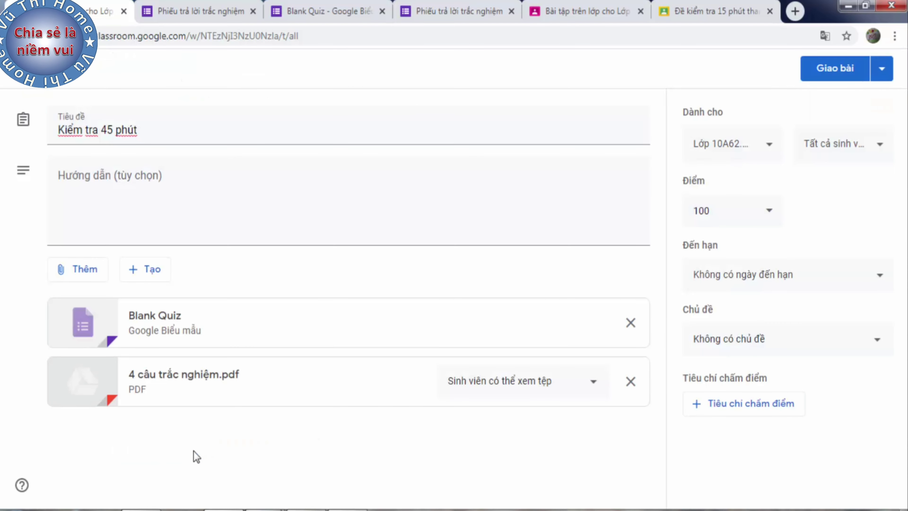
- Remove the Blank Quiz attachment from the assignment and create a new Google Form from it
{"action": "left_click", "coordinate": [631, 323]}
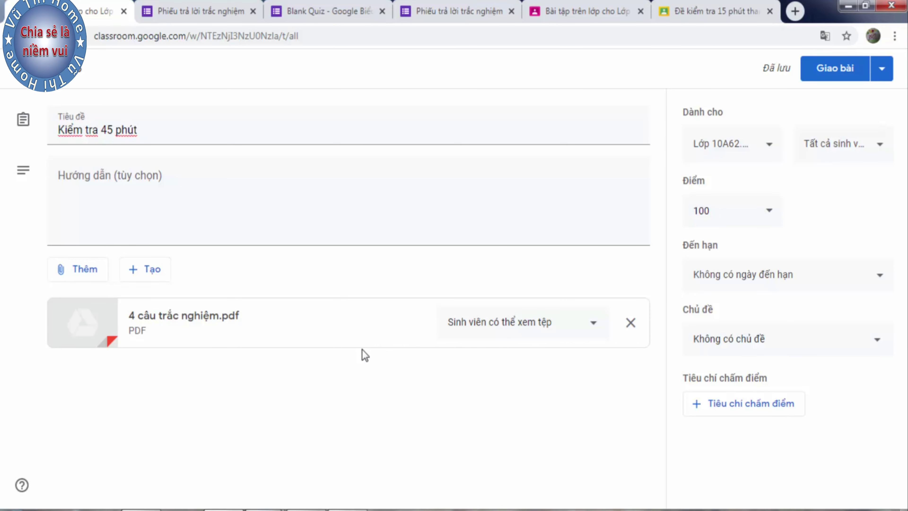
{"action": "left_click", "coordinate": [145, 272]}
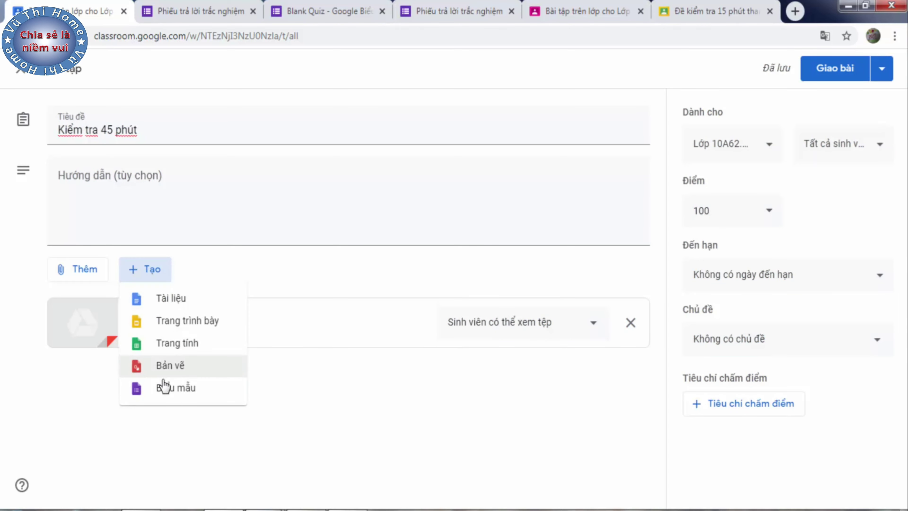
{"action": "left_click", "coordinate": [169, 388]}
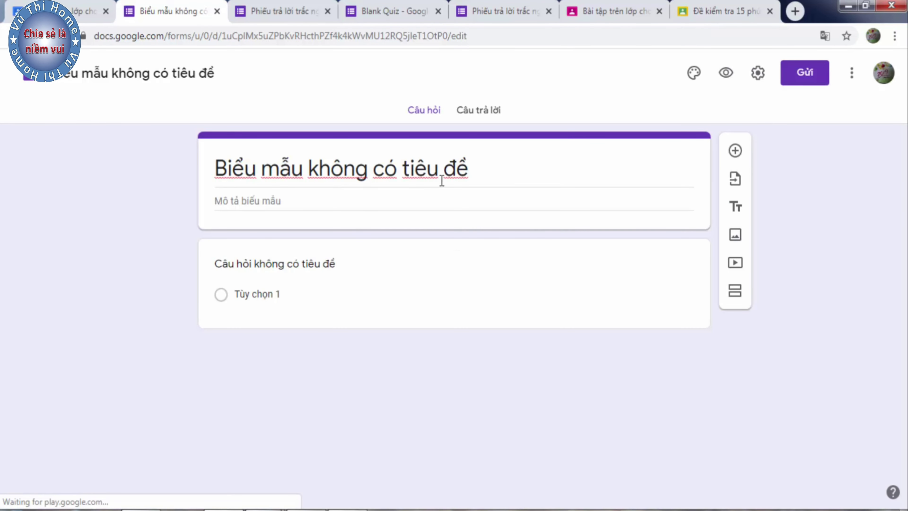
- Title the new form "Phiếu trả lời trắc nghiệm"
{"action": "left_click", "coordinate": [247, 174], "text": "shift"}
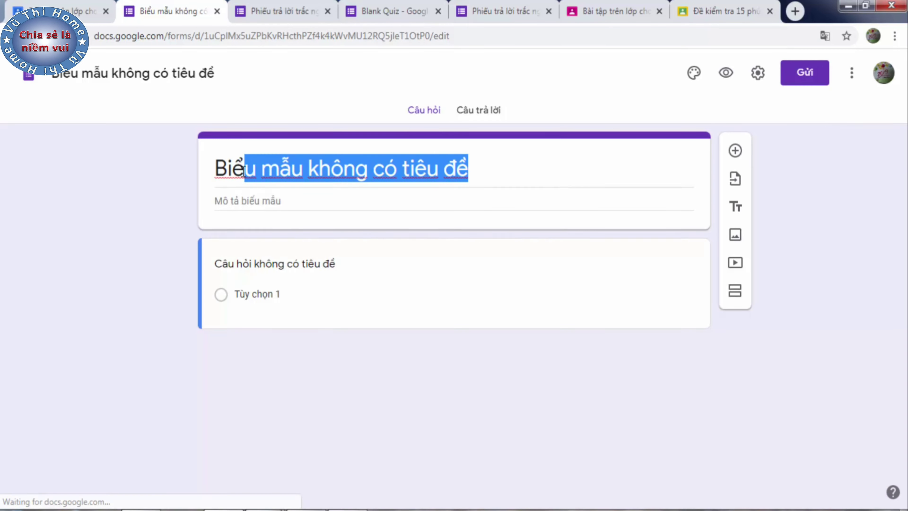
{"action": "left_click", "coordinate": [224, 166], "text": "shift"}
{"action": "type", "text": "Ph"}
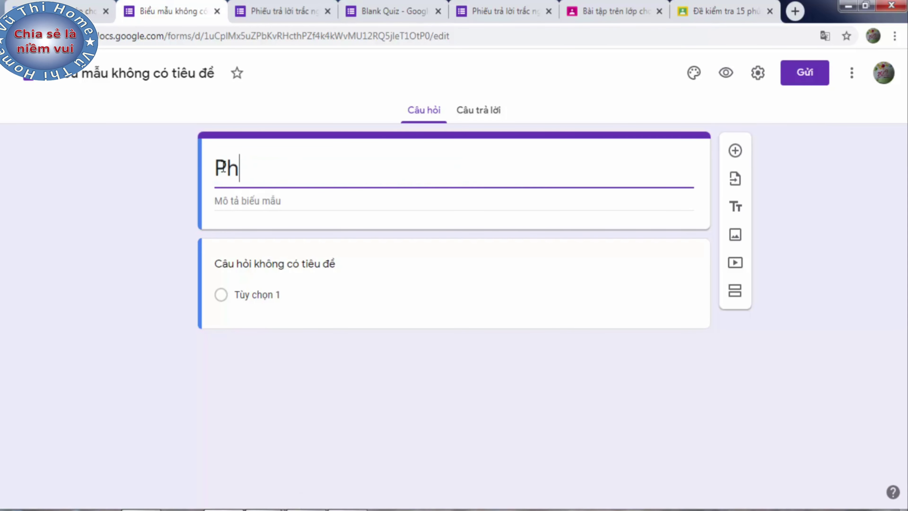
{"action": "type", "text": "iếu trat"}
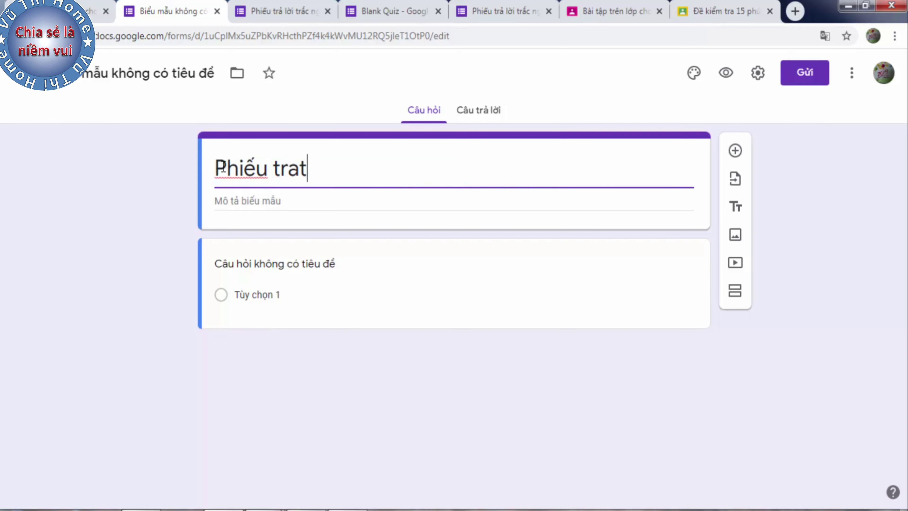
{"action": "key", "text": "BackSpace"}
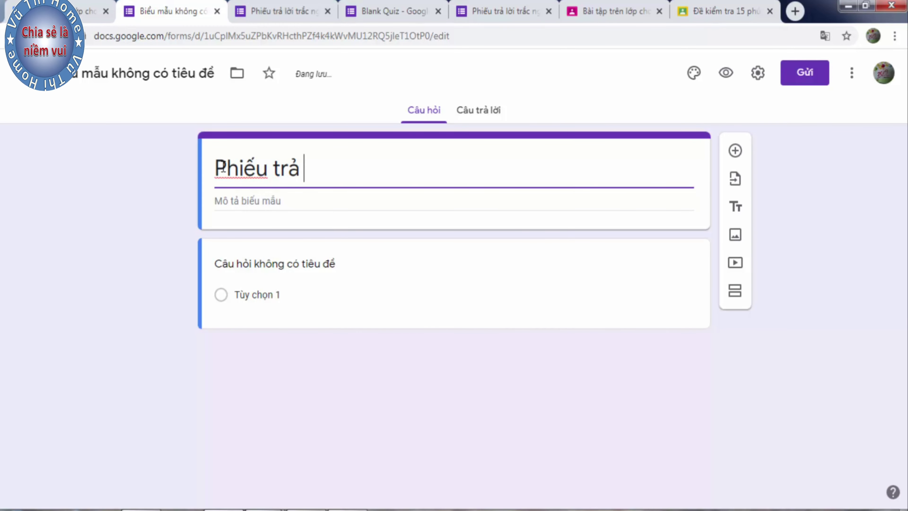
{"action": "type", "text": "lời trắc nghie"}
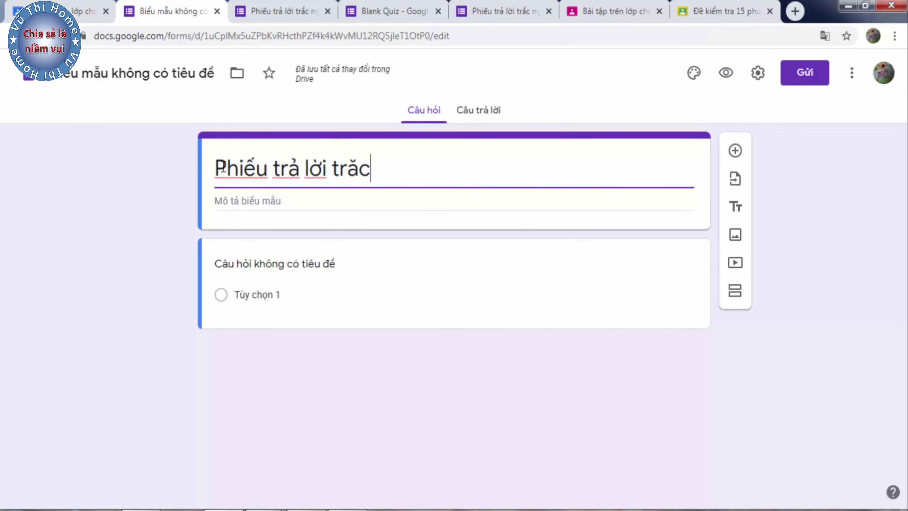
{"action": "type", "text": "ệm"}
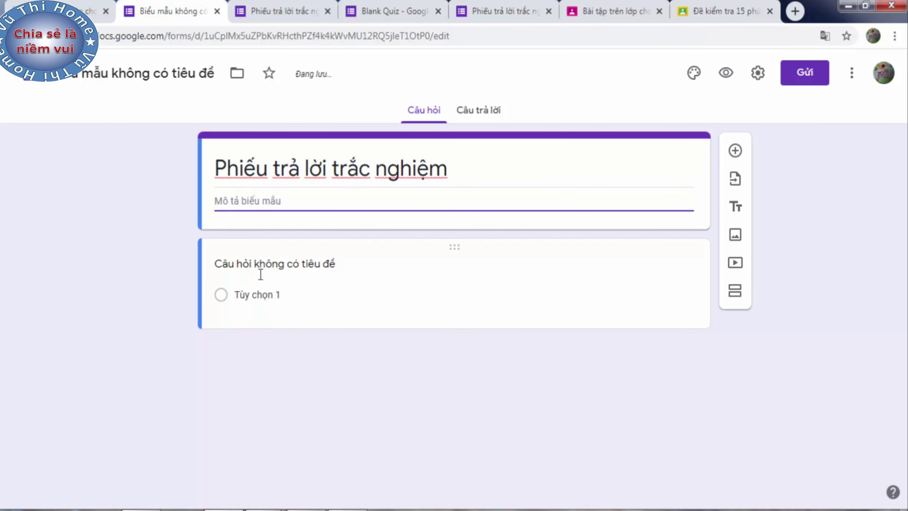
- Add a short-answer question "Họ và tên" below the form title and make it required
{"action": "left_click", "coordinate": [735, 153]}
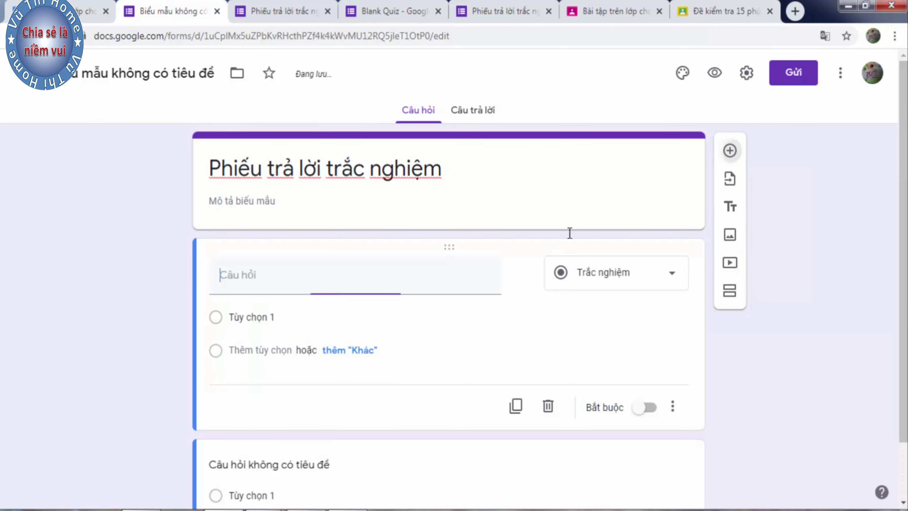
{"action": "type", "text": "Ho và tên"}
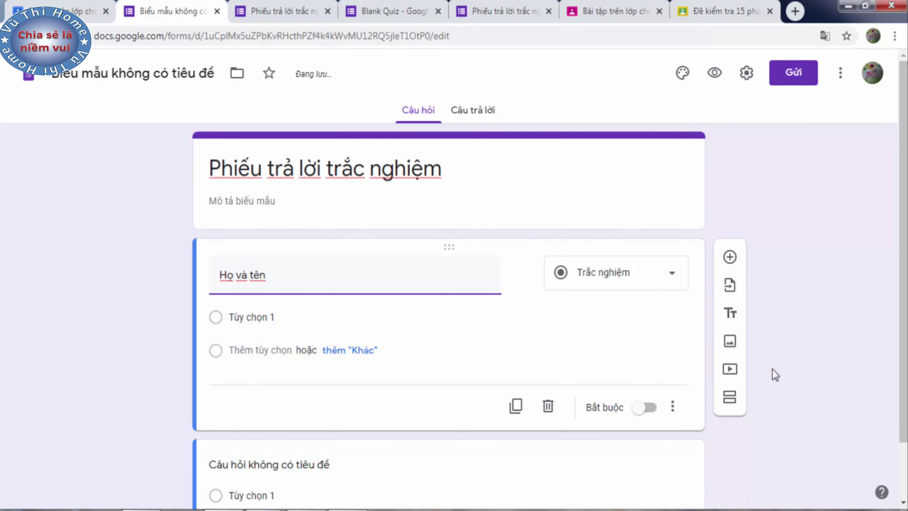
{"action": "scroll", "coordinate": [358, 330], "scroll_direction": "down", "scroll_amount": 1}
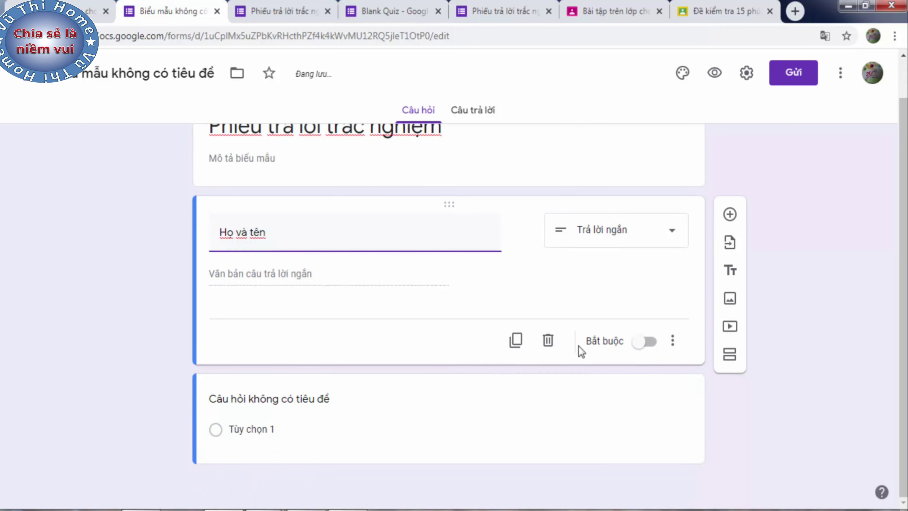
{"action": "left_click", "coordinate": [641, 342]}
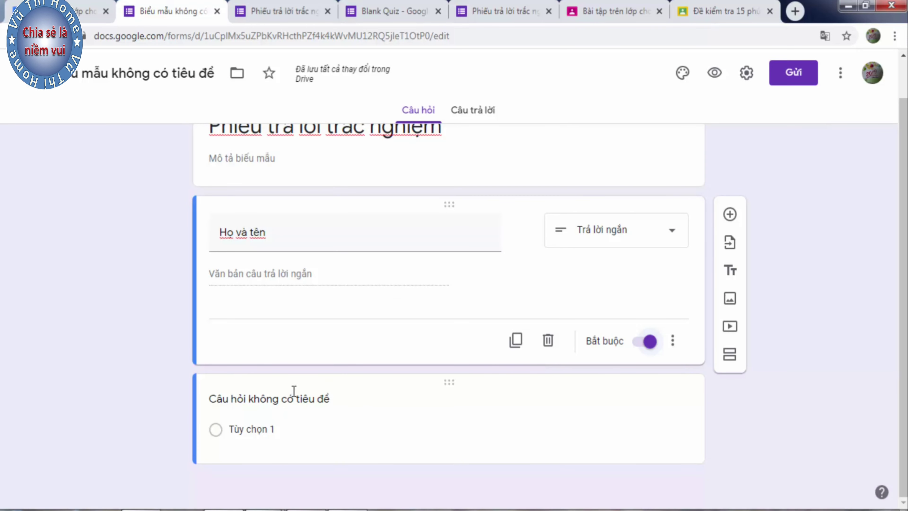
- Add a required short-answer question "Lớp" below "Họ và tên"
{"action": "left_click", "coordinate": [730, 216]}
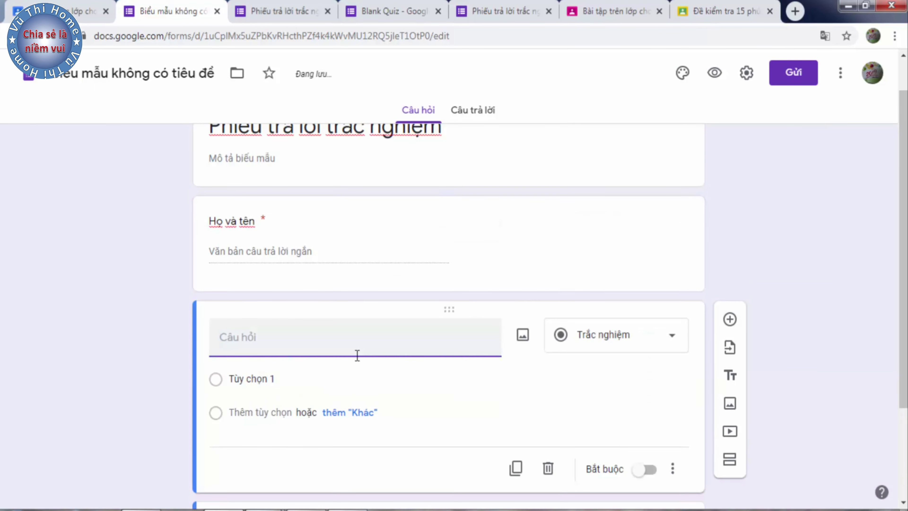
{"action": "type", "text": "Lo"}
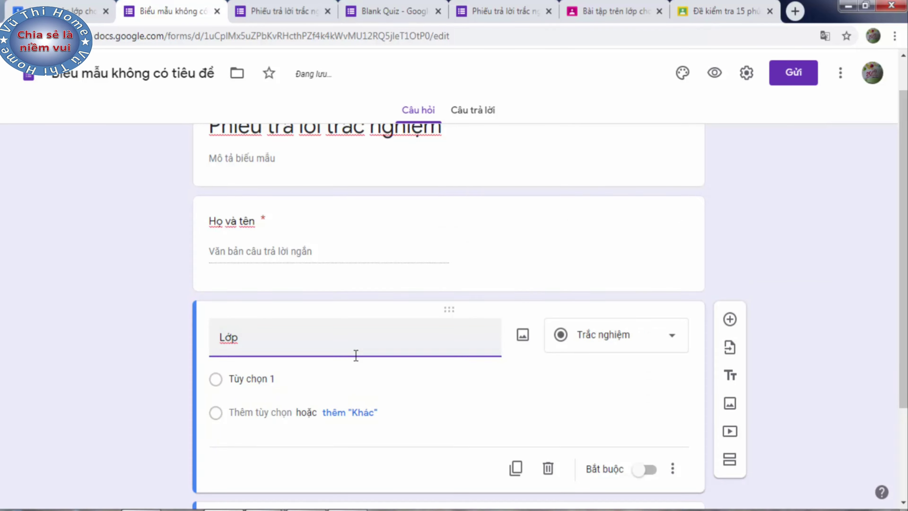
{"action": "left_click", "coordinate": [615, 334]}
{"action": "left_click", "coordinate": [602, 357]}
{"action": "scroll", "coordinate": [506, 395], "scroll_direction": "down", "scroll_amount": 2}
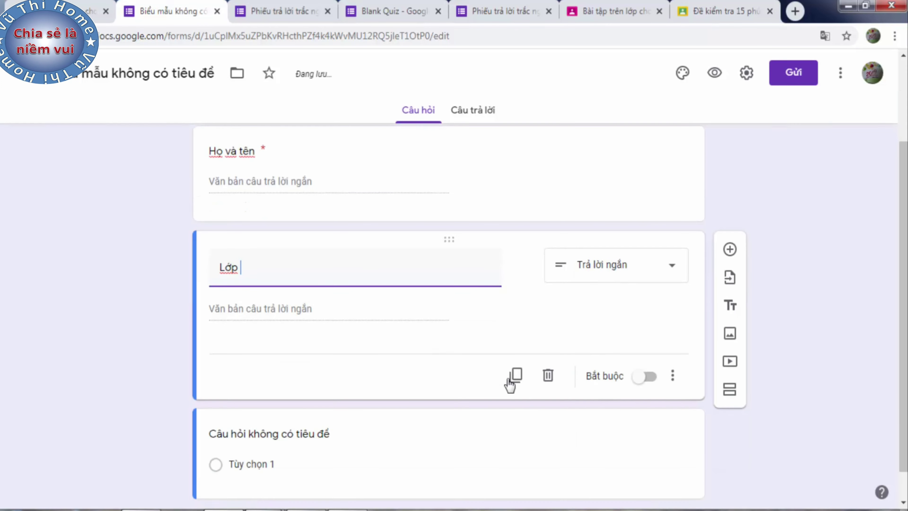
{"action": "left_click", "coordinate": [648, 379]}
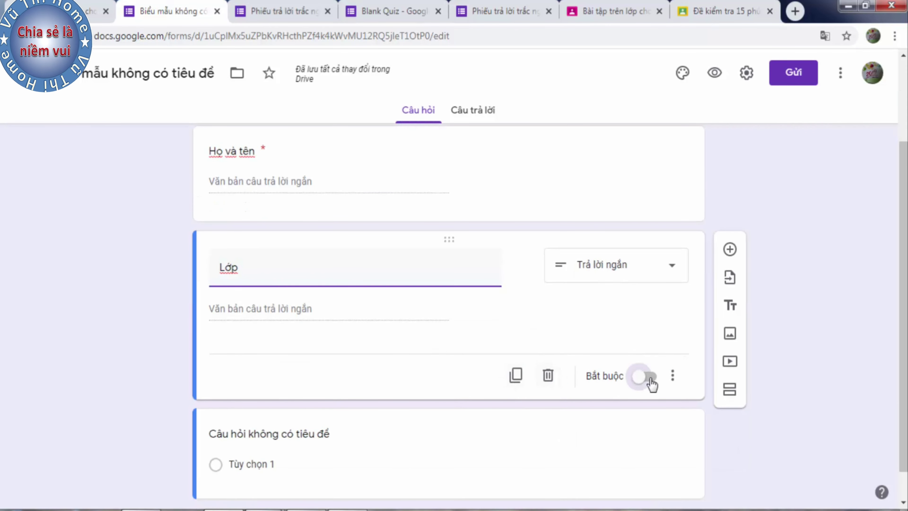
- Add a date question titled "Ngày kiểm tra" below "Lớp"
{"action": "left_click", "coordinate": [730, 249]}
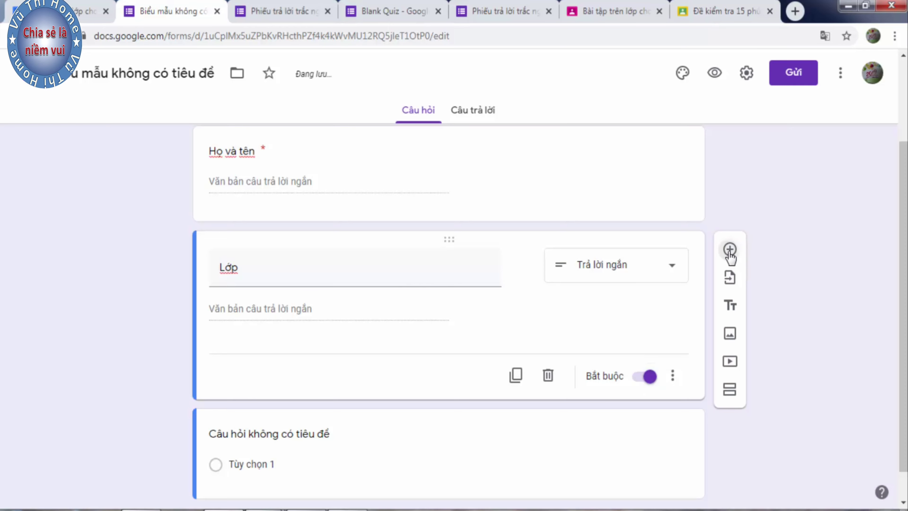
{"action": "type", "text": "Ngayf kieemr "}
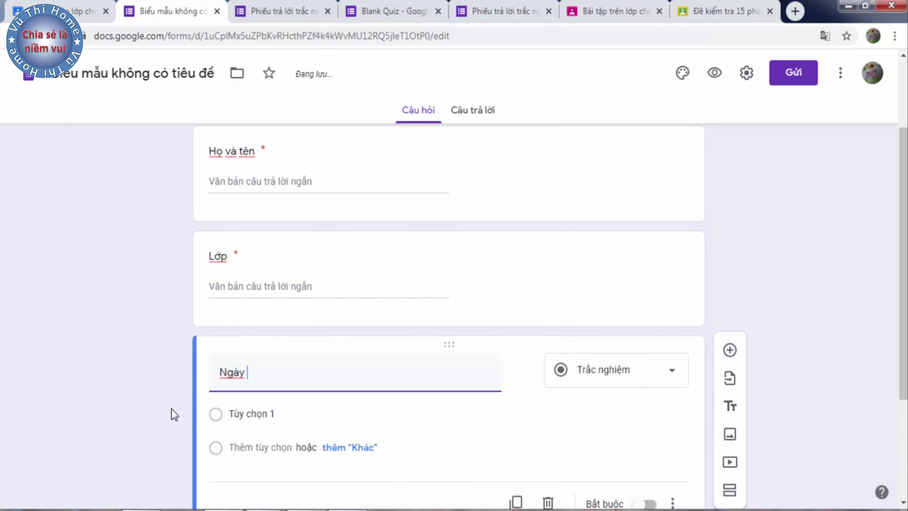
{"action": "type", "text": "tra"}
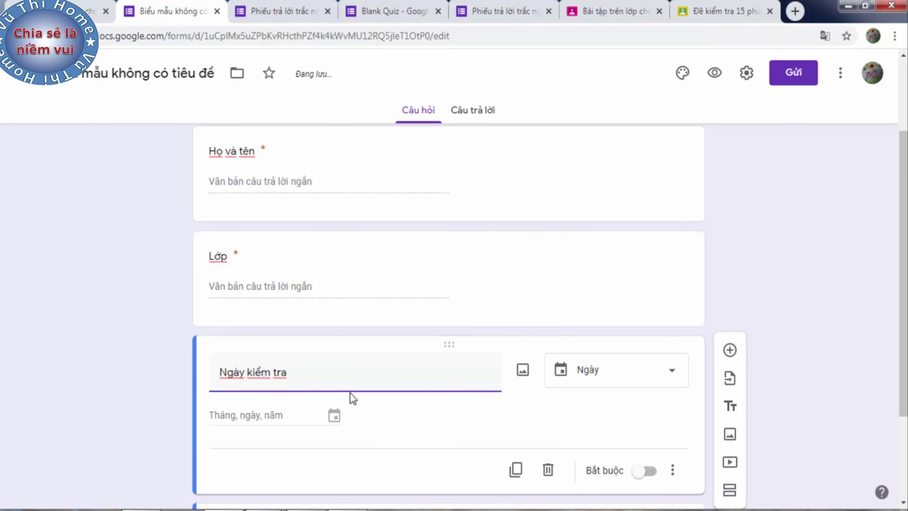
{"action": "scroll", "coordinate": [504, 375], "scroll_direction": "down", "scroll_amount": 3}
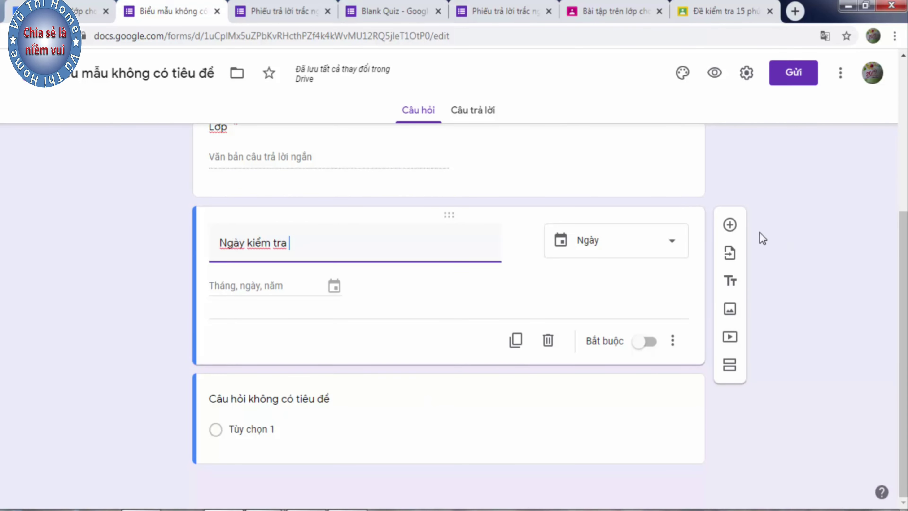
- Title the untitled multiple-choice question below "Ngày kiểm tra" as "câu 1." and give it the options A, B, C and D
{"action": "left_click", "coordinate": [340, 447]}
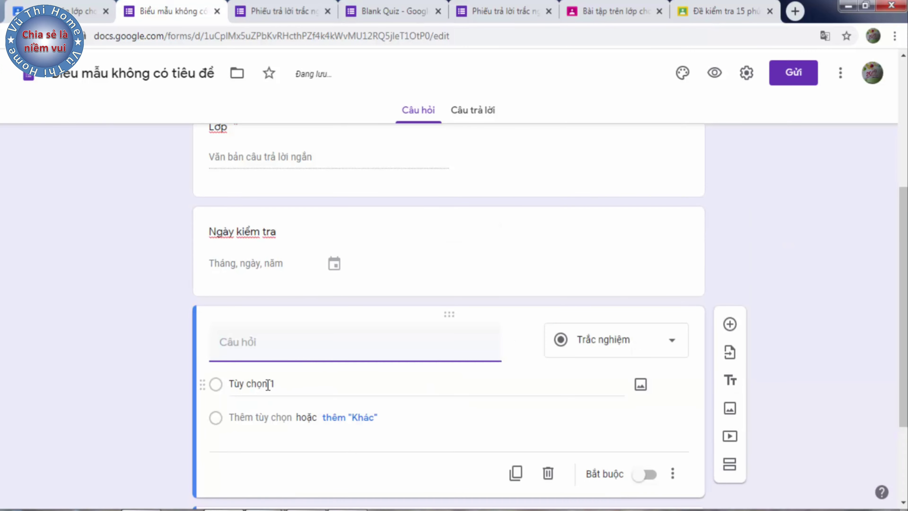
{"action": "type", "text": "câu 1."}
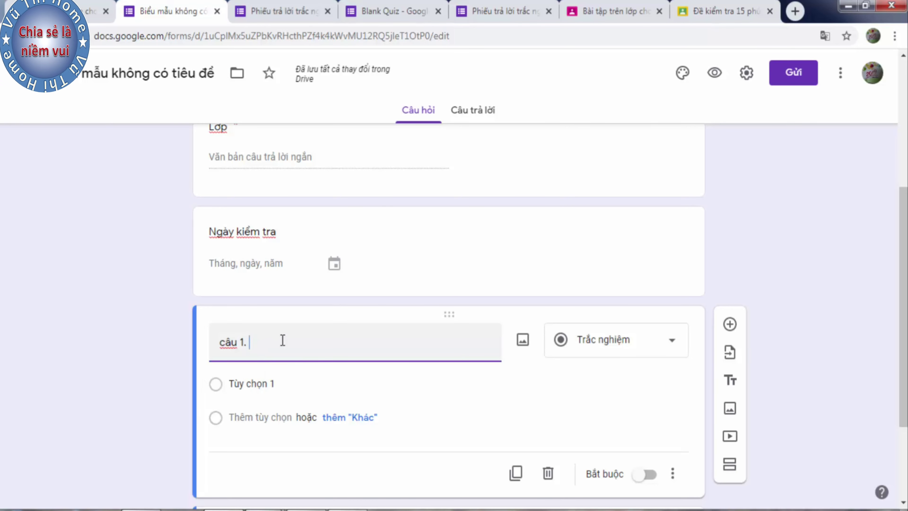
{"action": "scroll", "coordinate": [282, 339], "scroll_direction": "down", "scroll_amount": 3}
{"action": "left_click", "coordinate": [244, 249]}
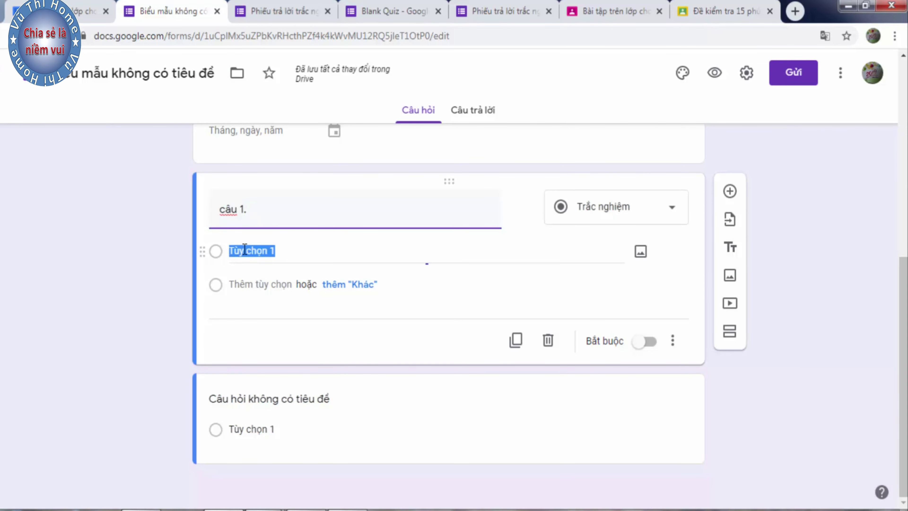
{"action": "type", "text": "A"}
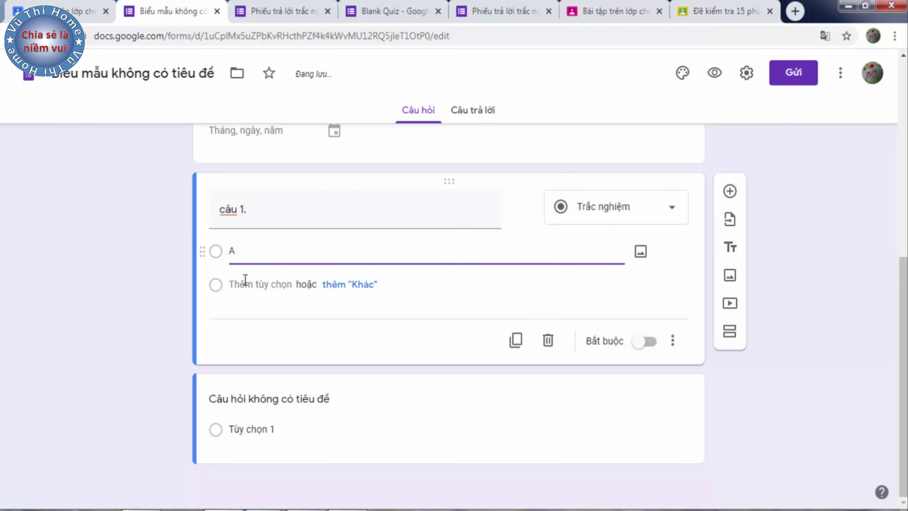
{"action": "left_click", "coordinate": [248, 309]}
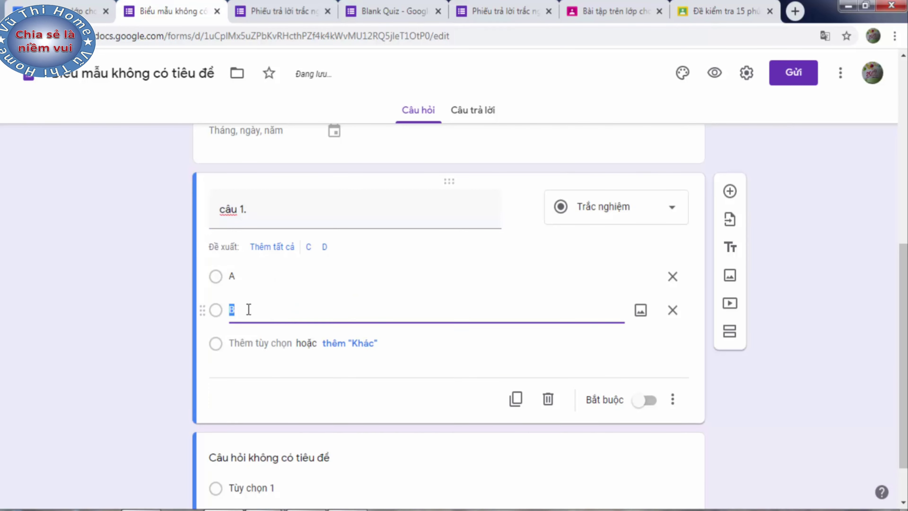
{"action": "left_click", "coordinate": [242, 342]}
{"action": "left_click", "coordinate": [248, 365]}
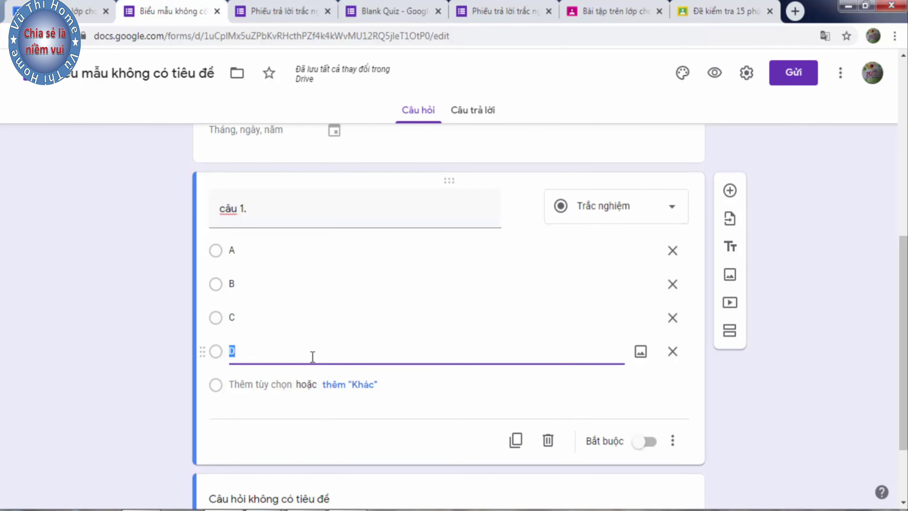
- Capitalize the first letter of the multiple-choice question's title so that it reads "Câu 1."
{"action": "scroll", "coordinate": [310, 359], "scroll_direction": "down", "scroll_amount": 2}
{"action": "scroll", "coordinate": [317, 358], "scroll_direction": "up", "scroll_amount": 2}
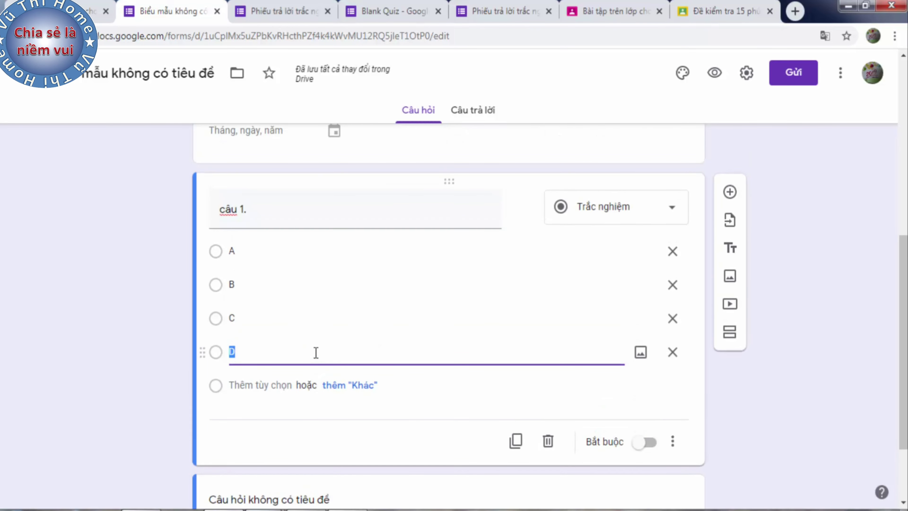
{"action": "triple_click", "coordinate": [223, 209]}
{"action": "left_click", "coordinate": [227, 211]}
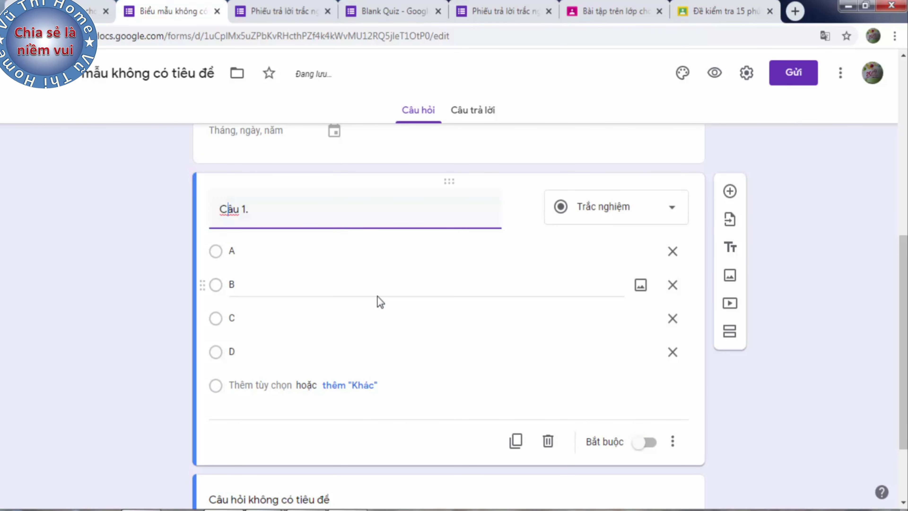
{"action": "scroll", "coordinate": [364, 304], "scroll_direction": "down", "scroll_amount": 3}
{"action": "scroll", "coordinate": [353, 310], "scroll_direction": "up", "scroll_amount": 2}
{"action": "scroll", "coordinate": [353, 306], "scroll_direction": "up", "scroll_amount": 2}
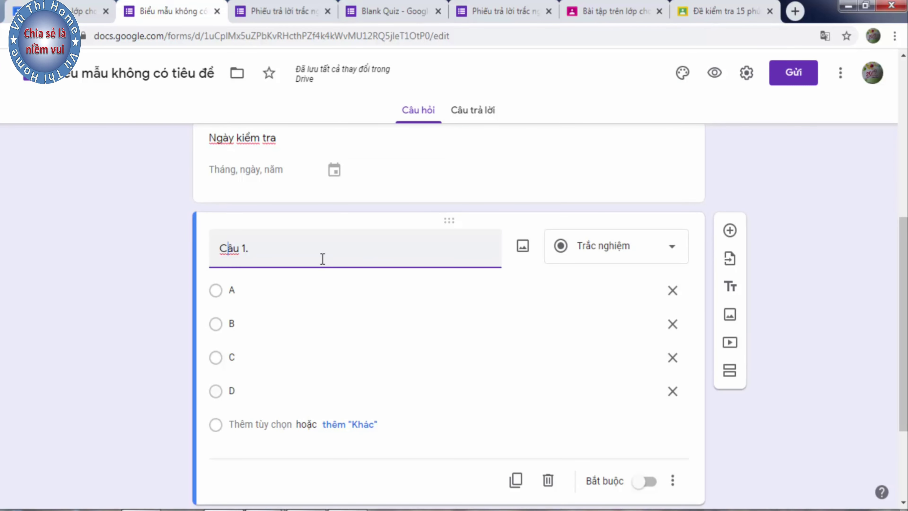
{"action": "scroll", "coordinate": [320, 260], "scroll_direction": "down", "scroll_amount": 4}
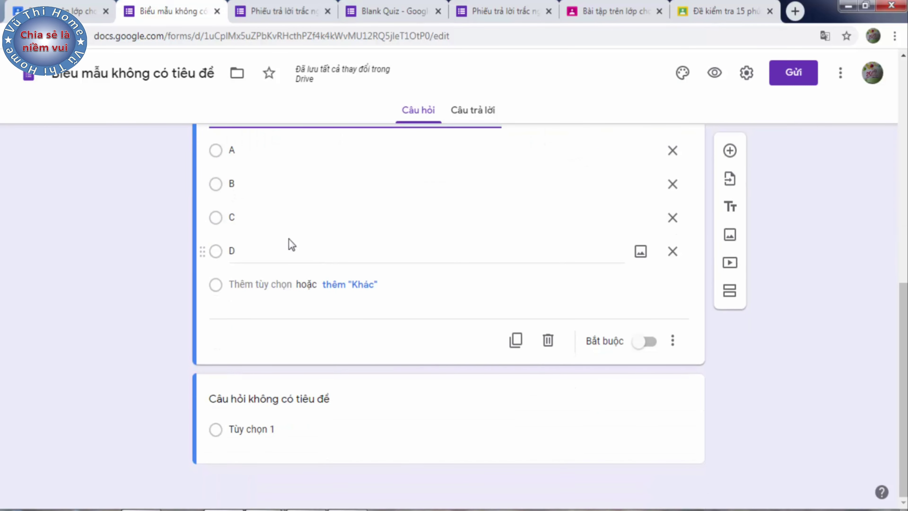
{"action": "scroll", "coordinate": [290, 243], "scroll_direction": "up", "scroll_amount": 4}
{"action": "scroll", "coordinate": [289, 242], "scroll_direction": "down", "scroll_amount": 4}
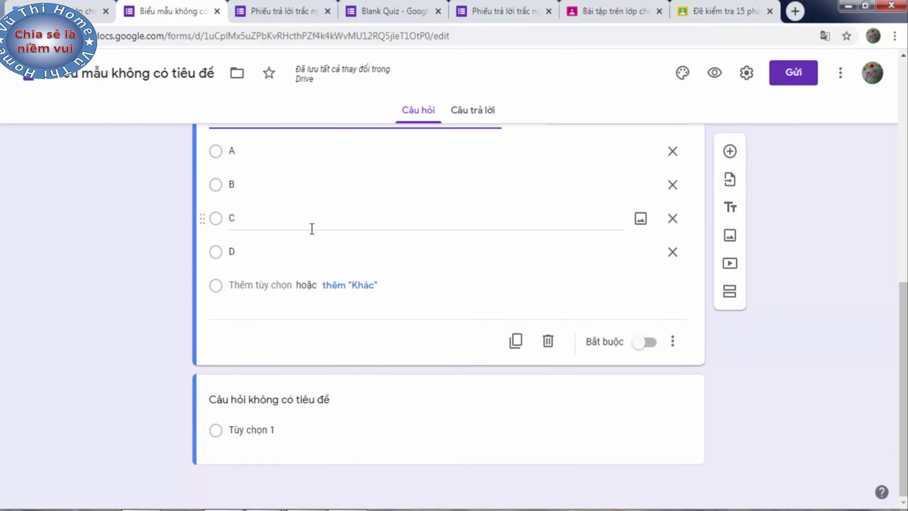
{"action": "scroll", "coordinate": [310, 228], "scroll_direction": "up", "scroll_amount": 2}
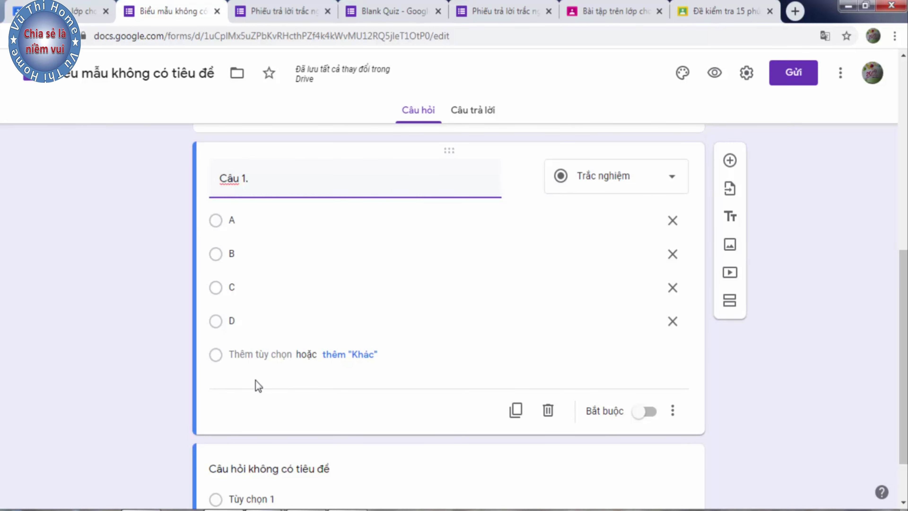
{"action": "left_click", "coordinate": [267, 391]}
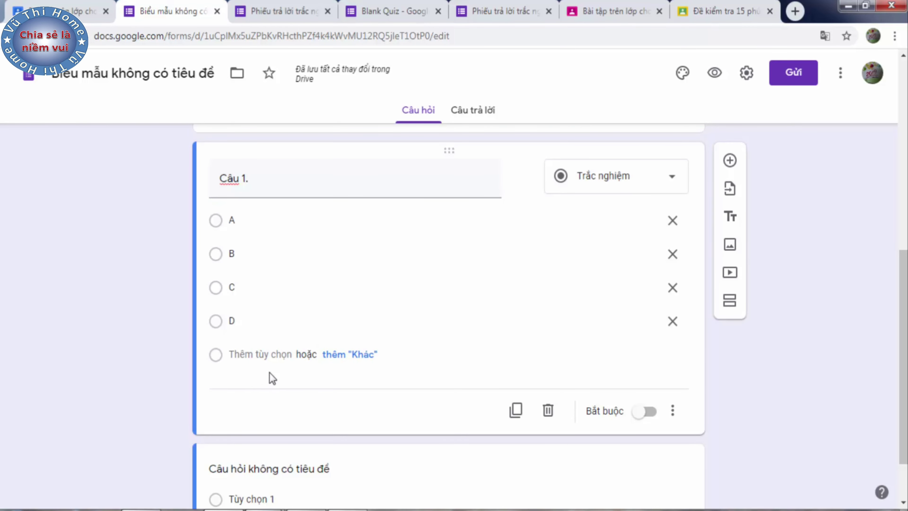
- Make the form a quiz with grades released after manual review, hide missed questions and correct answers from respondents, and save the settings
{"action": "left_click", "coordinate": [745, 73]}
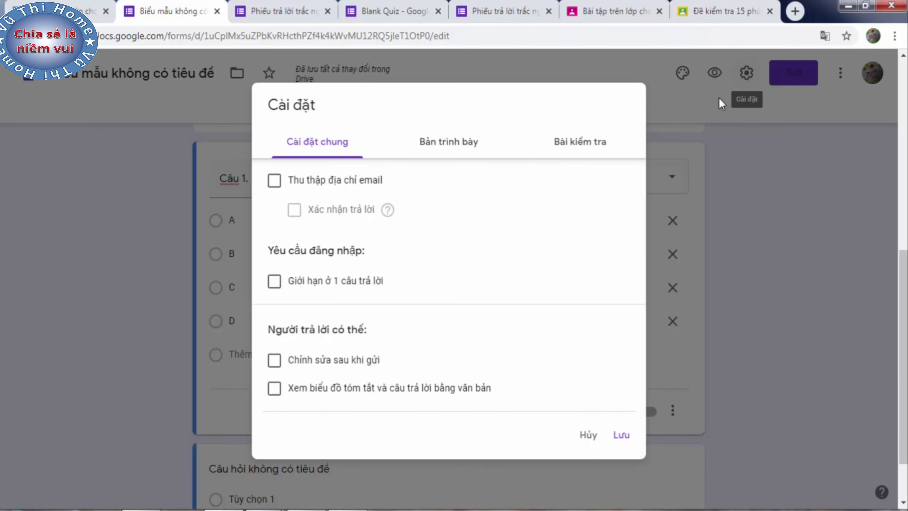
{"action": "left_click", "coordinate": [583, 145]}
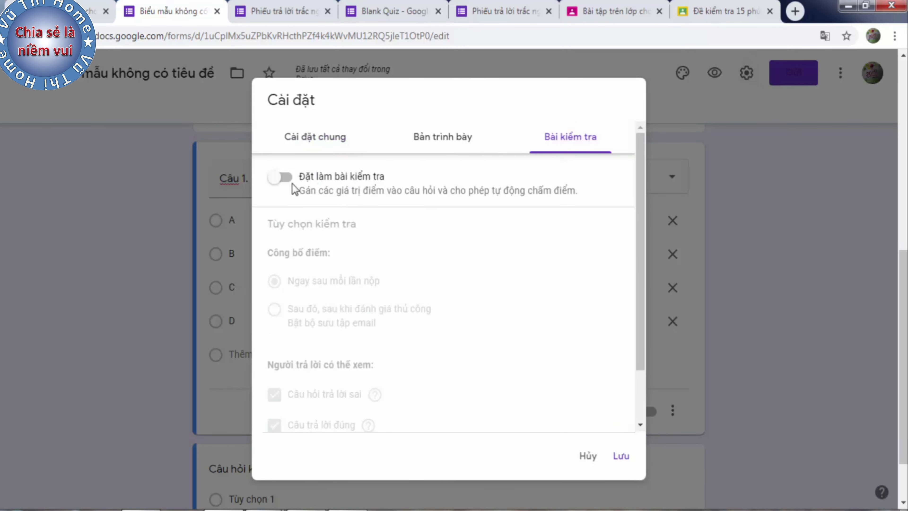
{"action": "left_click", "coordinate": [284, 177]}
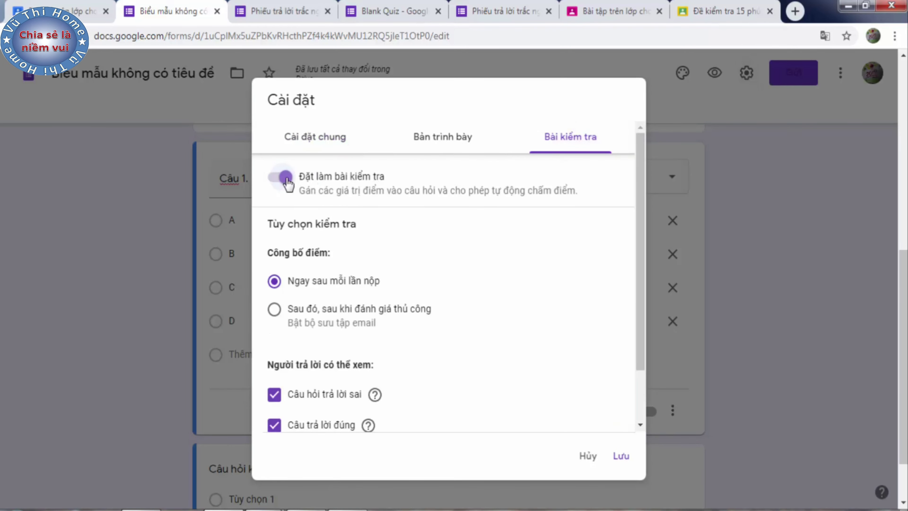
{"action": "left_click", "coordinate": [275, 309]}
{"action": "left_click", "coordinate": [274, 394]}
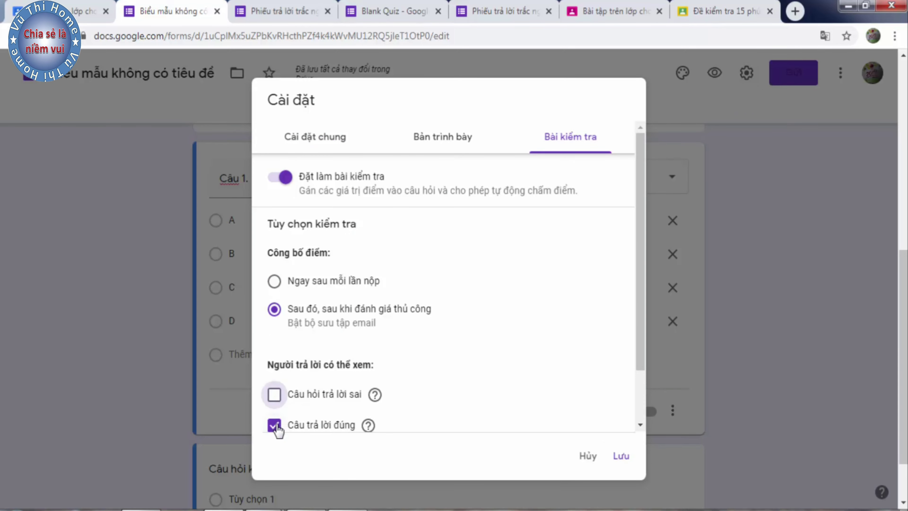
{"action": "left_click", "coordinate": [275, 425]}
{"action": "left_click", "coordinate": [620, 456]}
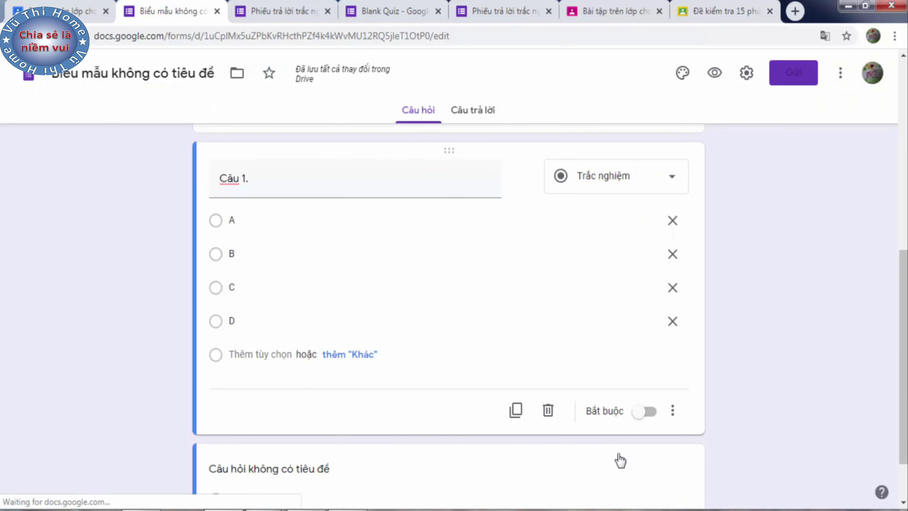
- Turn off the collection of email addresses in the form's general settings and save them
{"action": "left_click", "coordinate": [746, 73]}
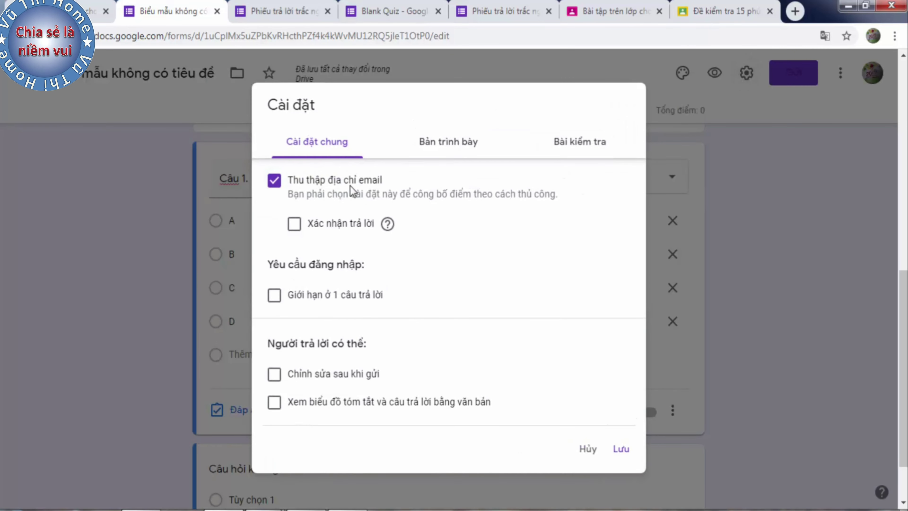
{"action": "left_click", "coordinate": [274, 181]}
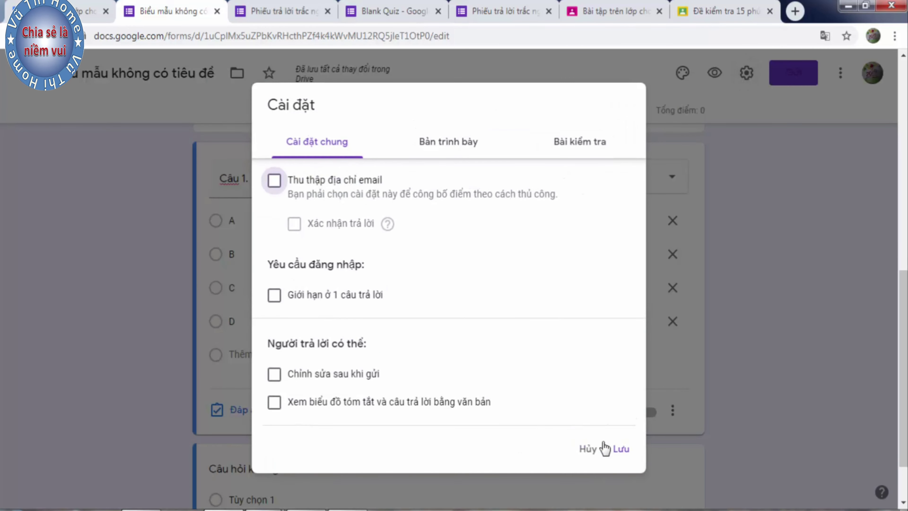
{"action": "left_click", "coordinate": [622, 449]}
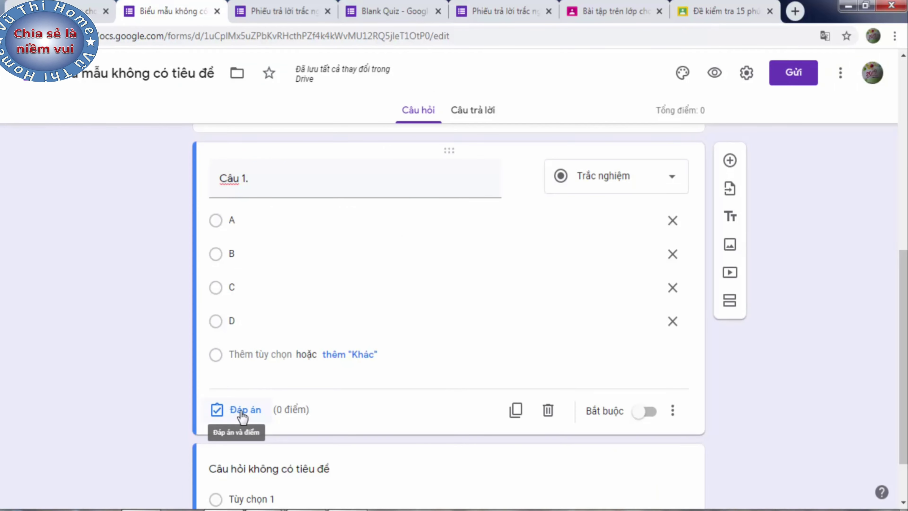
- Set option A as the correct answer of "Câu 1." in its answer key, worth 1 point
{"action": "left_click", "coordinate": [241, 411]}
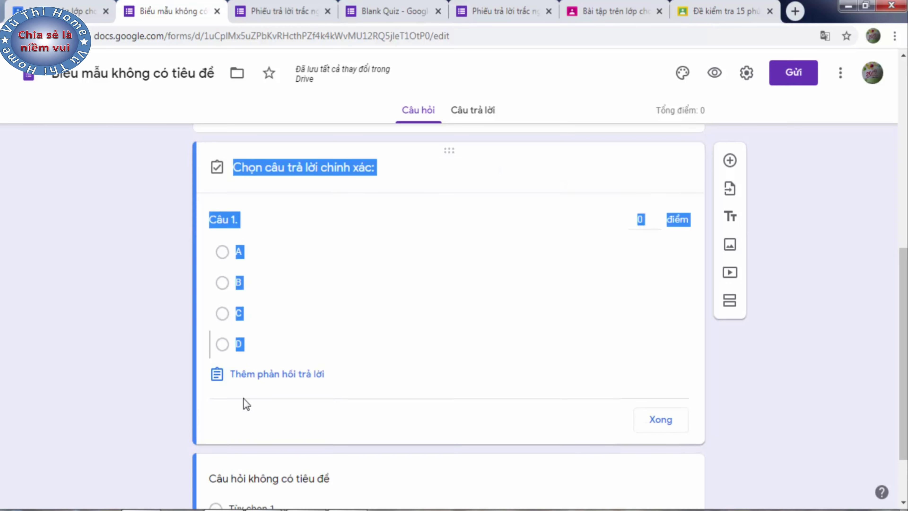
{"action": "left_click", "coordinate": [228, 258]}
{"action": "left_click", "coordinate": [656, 215]}
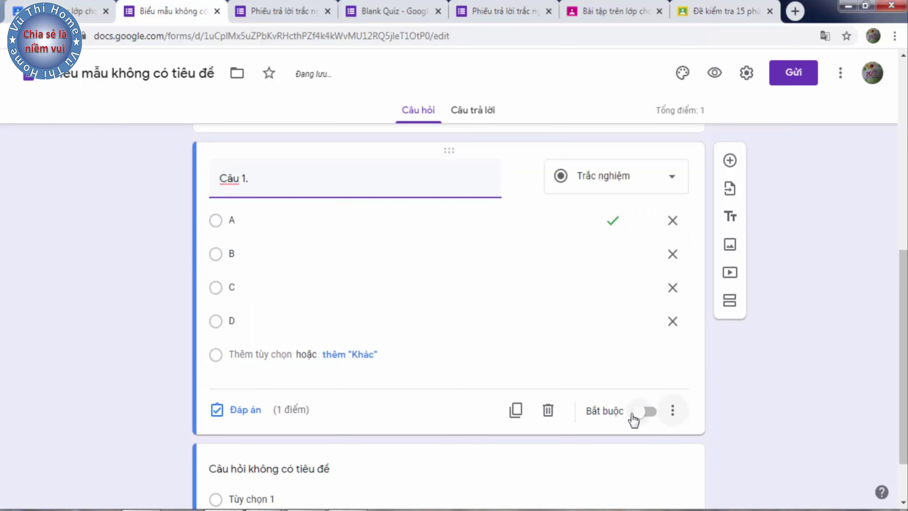
- Duplicate the question "Câu 1." and retitle the copy "Câu 2"
{"action": "scroll", "coordinate": [501, 340], "scroll_direction": "down", "scroll_amount": 2}
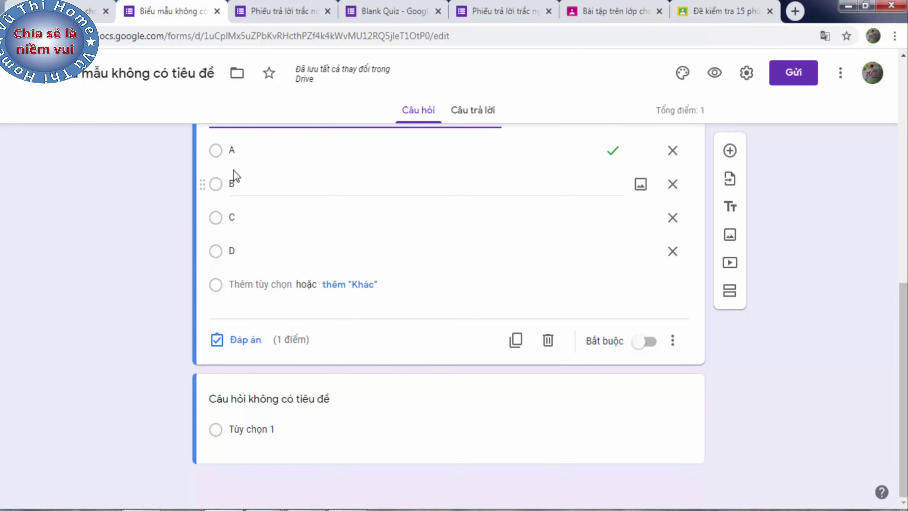
{"action": "scroll", "coordinate": [315, 229], "scroll_direction": "up", "scroll_amount": 2}
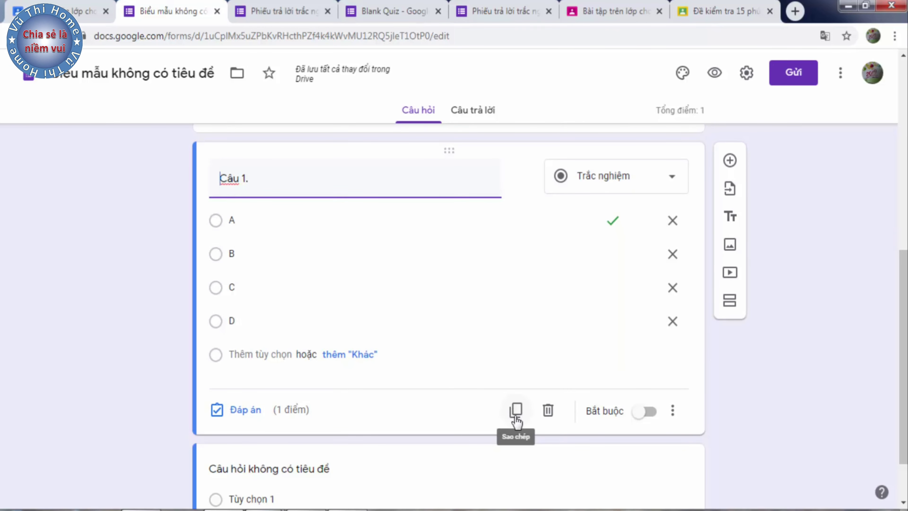
{"action": "left_click", "coordinate": [515, 411]}
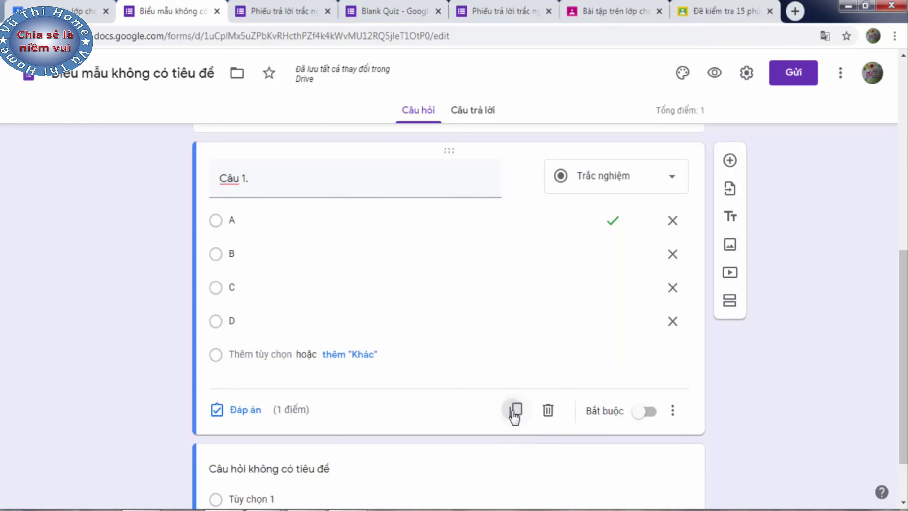
{"action": "scroll", "coordinate": [446, 402], "scroll_direction": "down", "scroll_amount": 2}
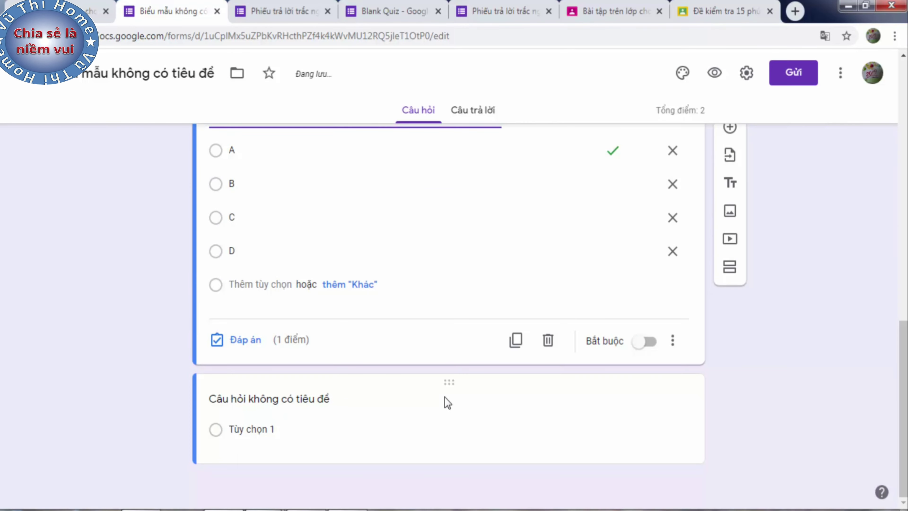
{"action": "scroll", "coordinate": [444, 401], "scroll_direction": "up", "scroll_amount": 2}
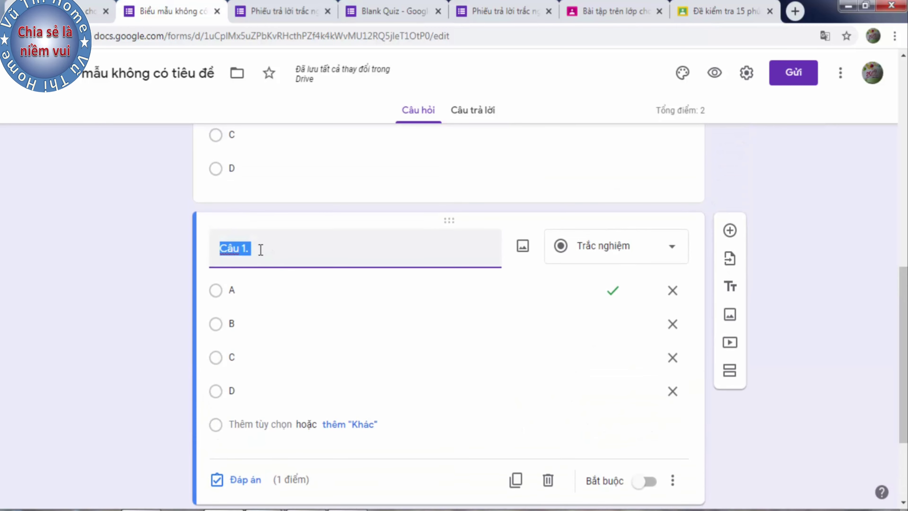
{"action": "left_click", "coordinate": [259, 248]}
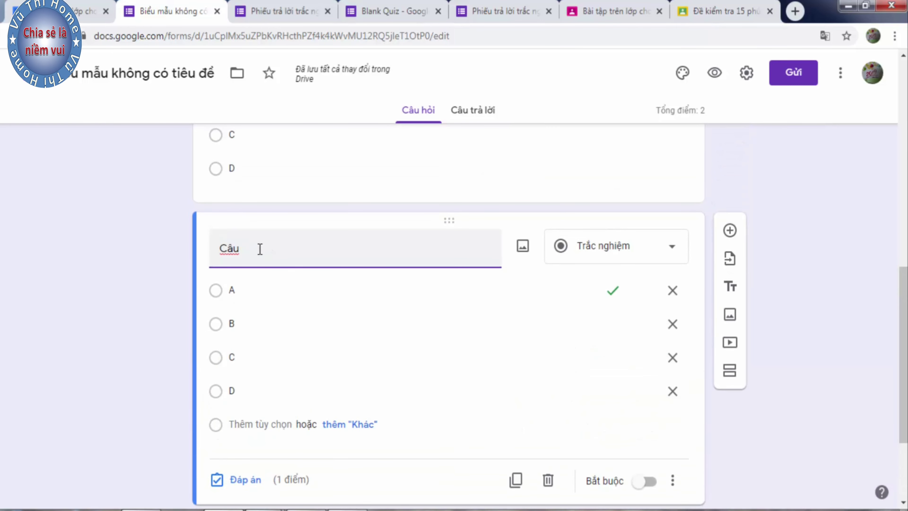
{"action": "type", "text": "2"}
- Change the correct answer of "Câu 2" to option C in its answer key and finish editing the key
{"action": "scroll", "coordinate": [332, 266], "scroll_direction": "down", "scroll_amount": 2}
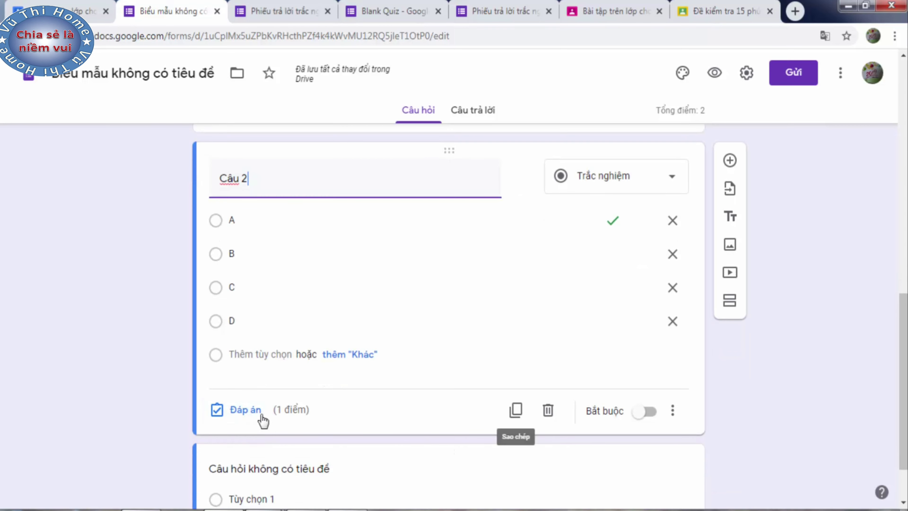
{"action": "left_click", "coordinate": [245, 410]}
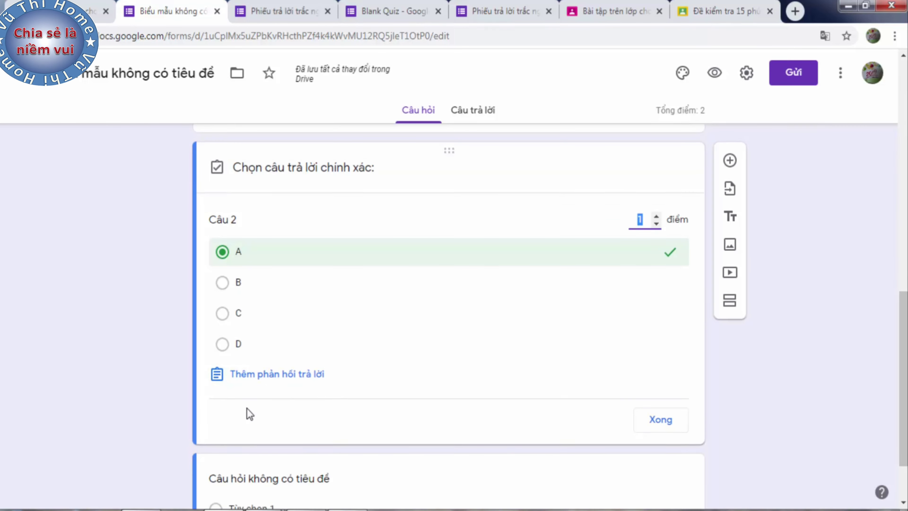
{"action": "scroll", "coordinate": [489, 343], "scroll_direction": "up", "scroll_amount": 5}
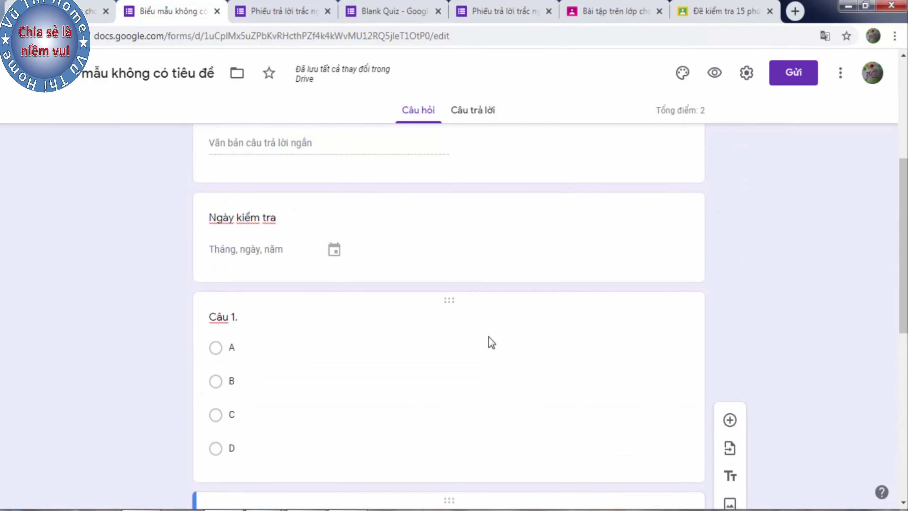
{"action": "scroll", "coordinate": [492, 342], "scroll_direction": "down", "scroll_amount": 5}
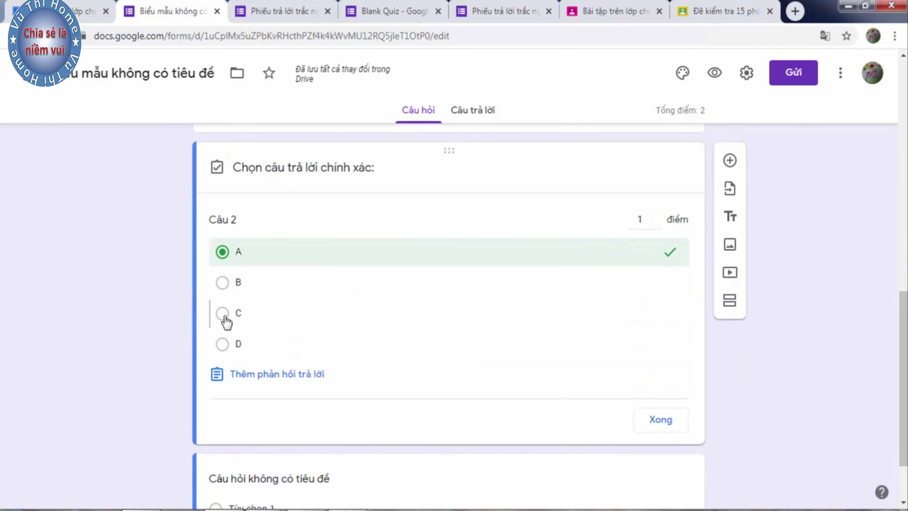
{"action": "left_click", "coordinate": [222, 313]}
{"action": "left_click", "coordinate": [221, 256]}
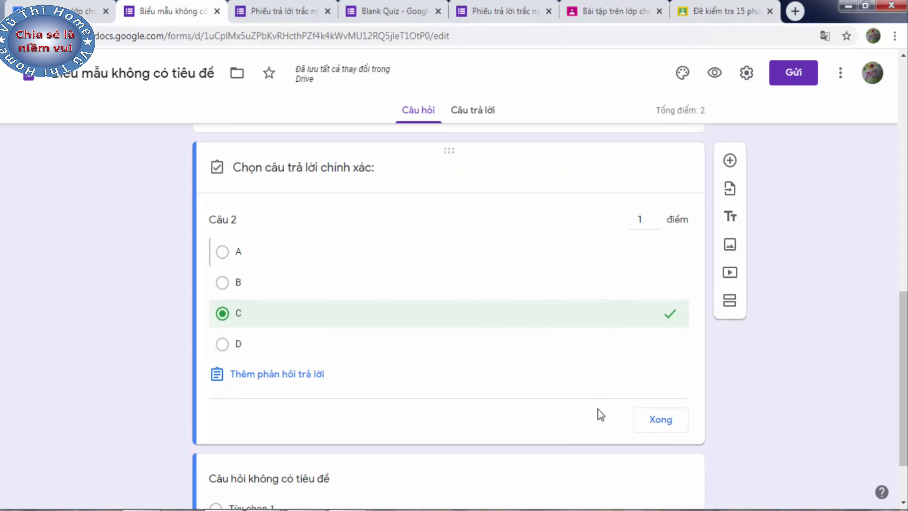
{"action": "left_click", "coordinate": [664, 425]}
{"action": "scroll", "coordinate": [586, 397], "scroll_direction": "down", "scroll_amount": 2}
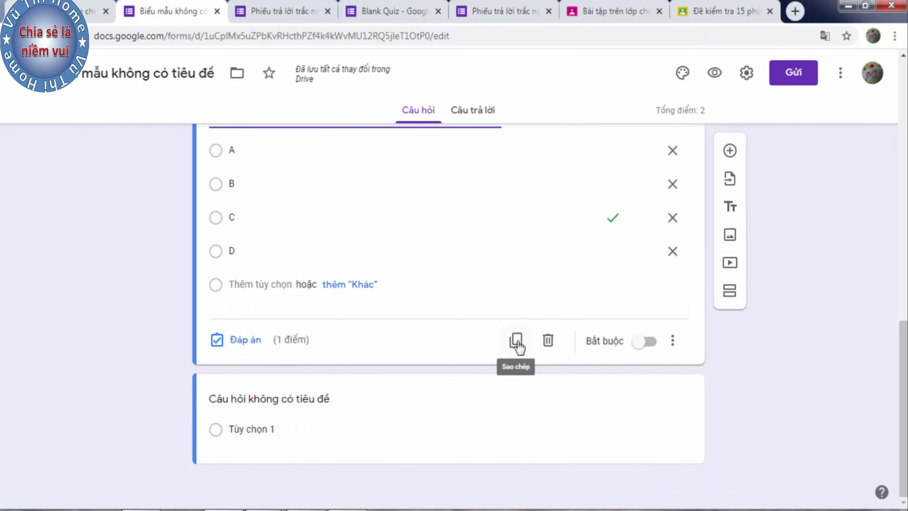
- Duplicate the question "Câu 2" and retitle the copy "Câu 3"
{"action": "left_click", "coordinate": [516, 342]}
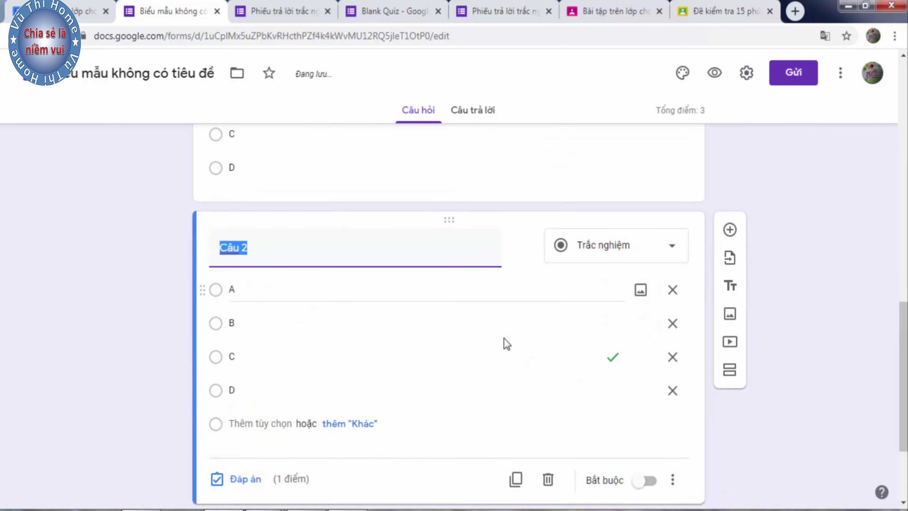
{"action": "left_click", "coordinate": [270, 244]}
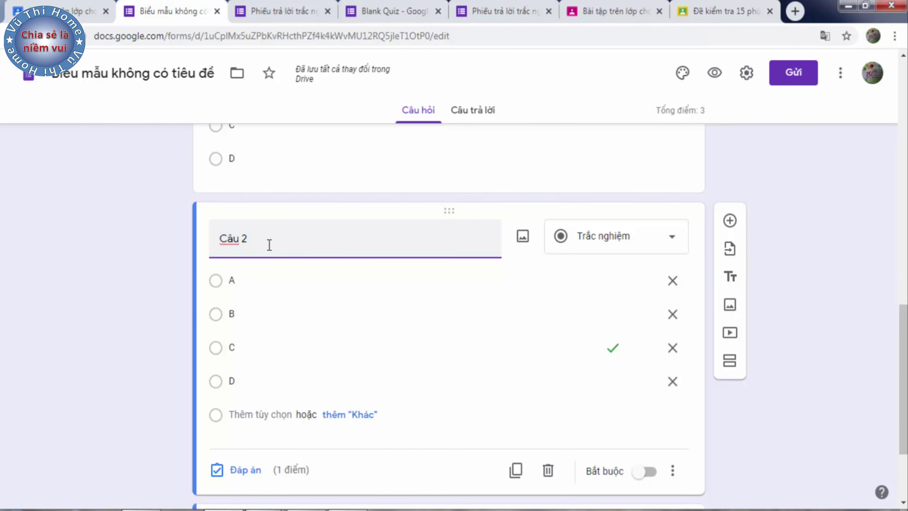
{"action": "type", "text": "3"}
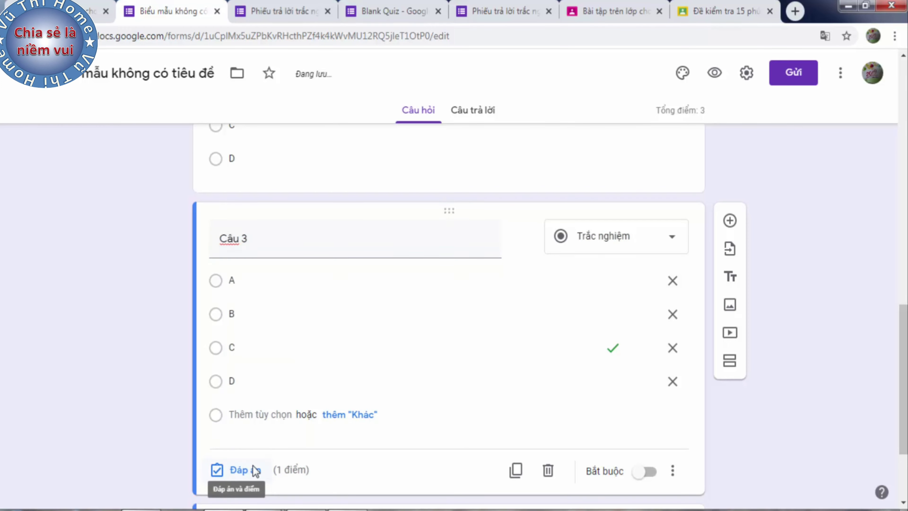
- Make option D the only correct answer of "Câu 3" in its answer key and finish editing the key
{"action": "left_click", "coordinate": [250, 471]}
{"action": "left_click", "coordinate": [225, 405]}
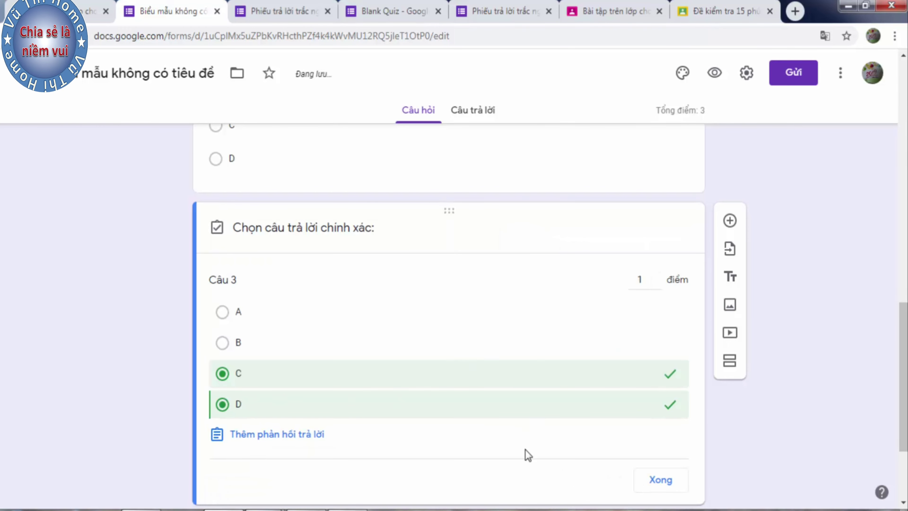
{"action": "left_click", "coordinate": [229, 372]}
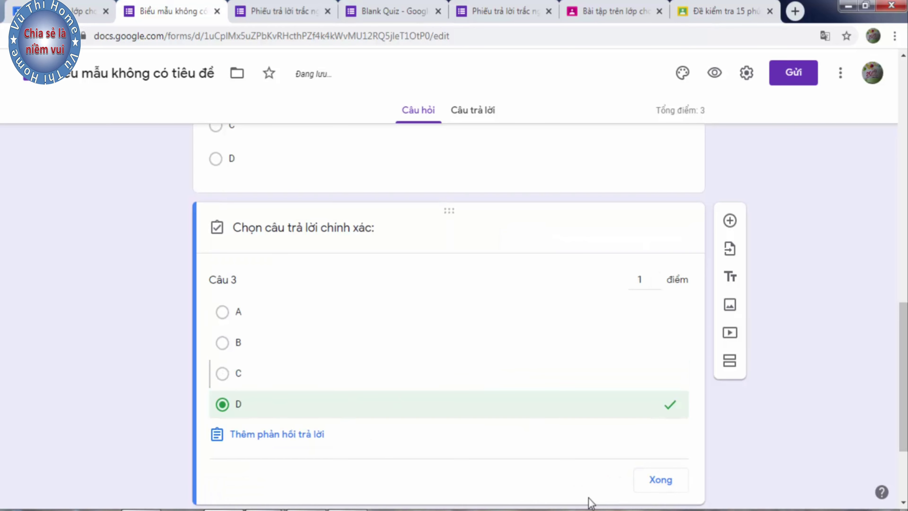
{"action": "left_click", "coordinate": [658, 481]}
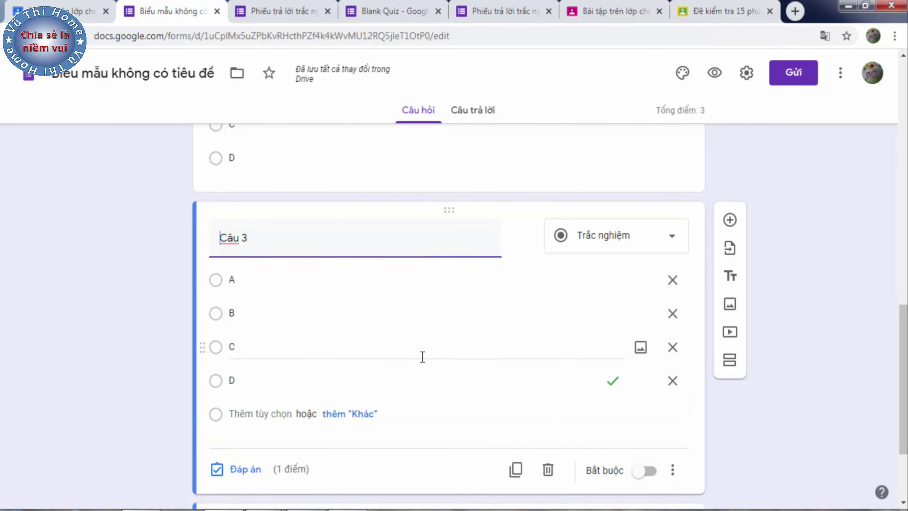
- Duplicate the question "Câu 3" and retitle the copy "Câu 4"
{"action": "scroll", "coordinate": [464, 361], "scroll_direction": "down", "scroll_amount": 3}
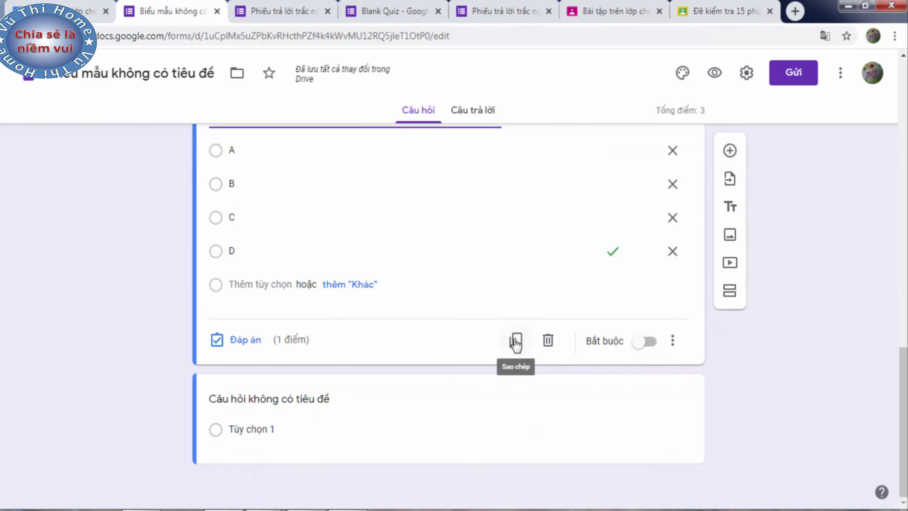
{"action": "left_click", "coordinate": [516, 341]}
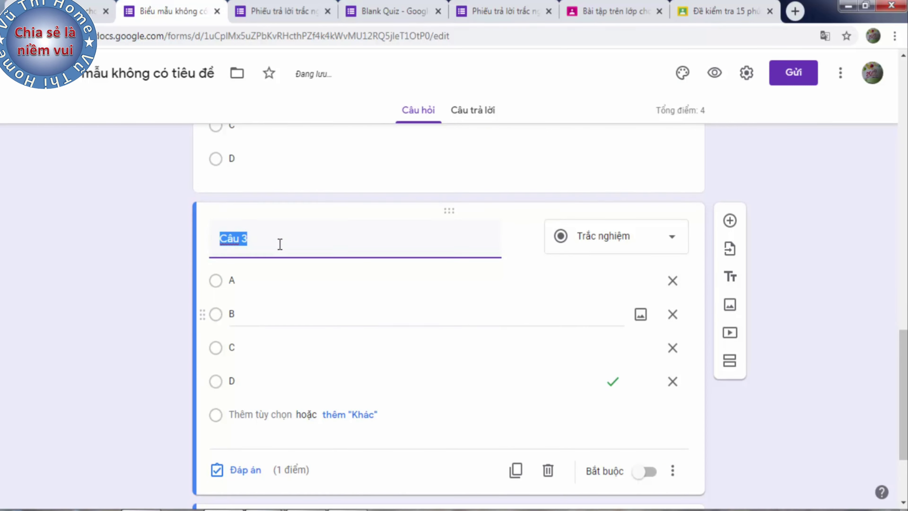
{"action": "left_click", "coordinate": [267, 238]}
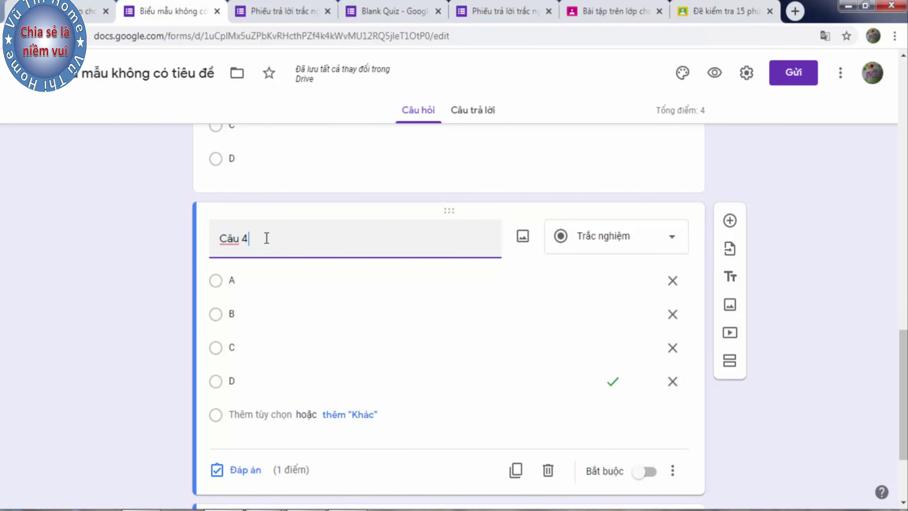
{"action": "type", "text": "4"}
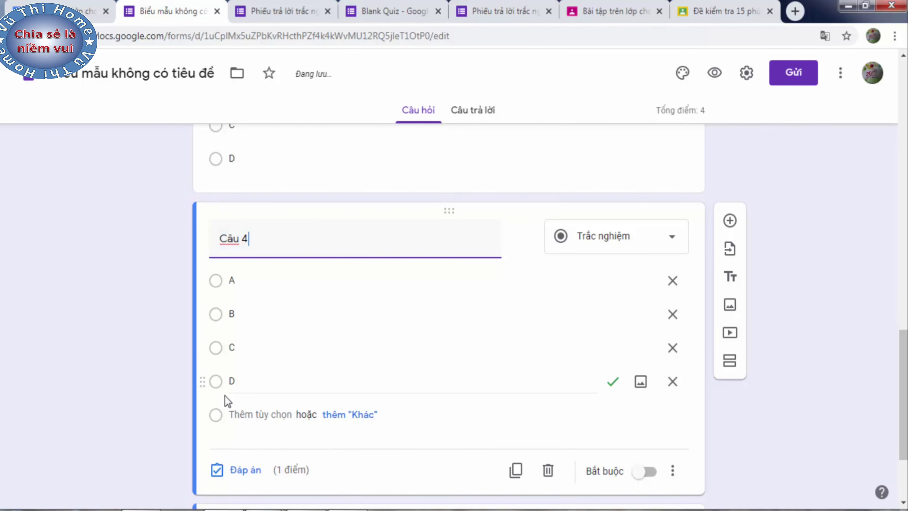
- Make option B the only correct answer of "Câu 4" in its answer key and mark the question as required
{"action": "left_click", "coordinate": [240, 469]}
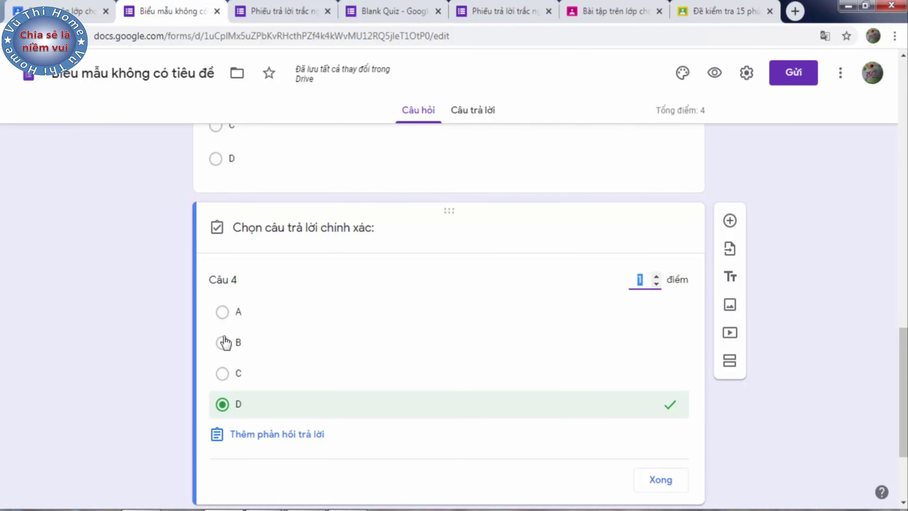
{"action": "left_click", "coordinate": [224, 343]}
{"action": "left_click", "coordinate": [223, 403]}
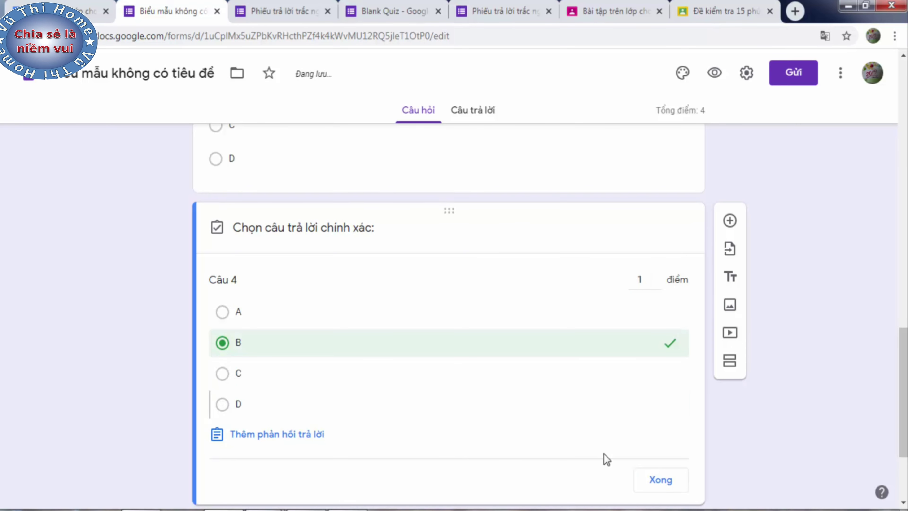
{"action": "scroll", "coordinate": [625, 436], "scroll_direction": "down", "scroll_amount": 4}
{"action": "left_click", "coordinate": [661, 341]}
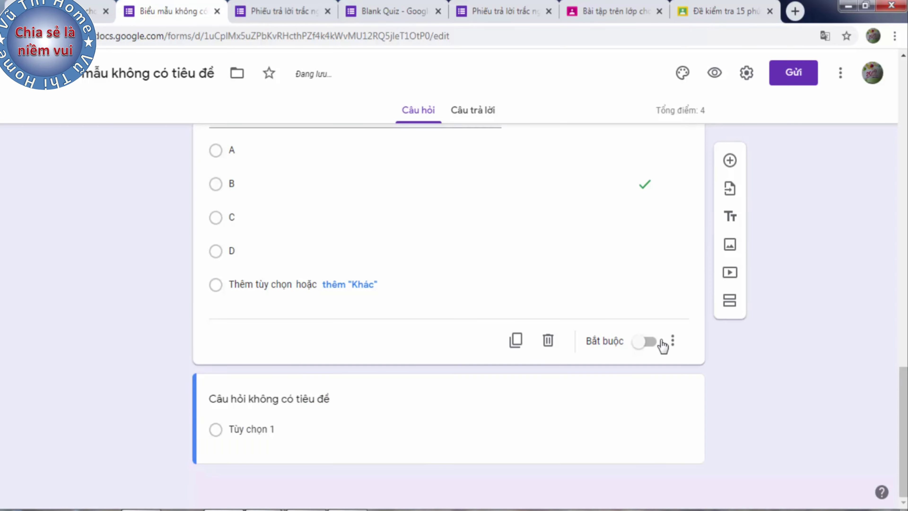
{"action": "left_click", "coordinate": [647, 343]}
- Review the whole form in the editor, from the title and student information fields to the last question
{"action": "scroll", "coordinate": [537, 402], "scroll_direction": "up", "scroll_amount": 15}
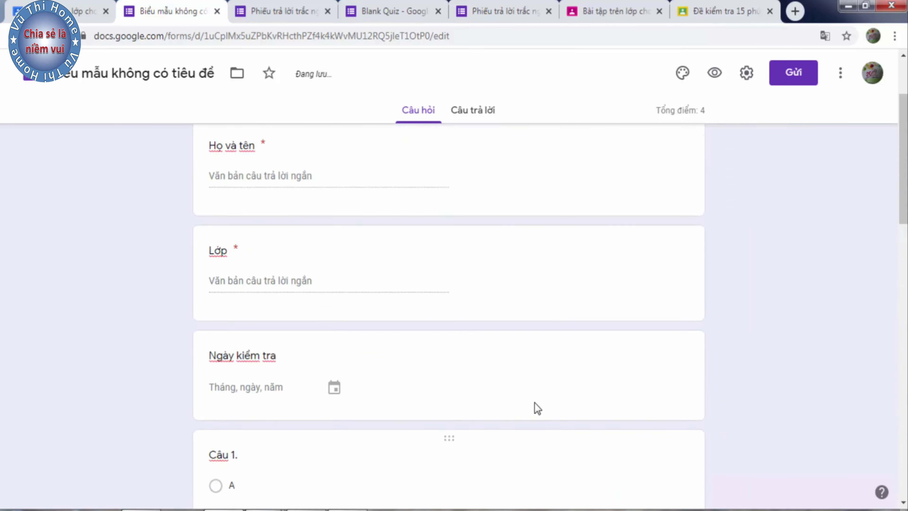
{"action": "scroll", "coordinate": [537, 408], "scroll_direction": "up", "scroll_amount": 3}
{"action": "scroll", "coordinate": [535, 404], "scroll_direction": "down", "scroll_amount": 10}
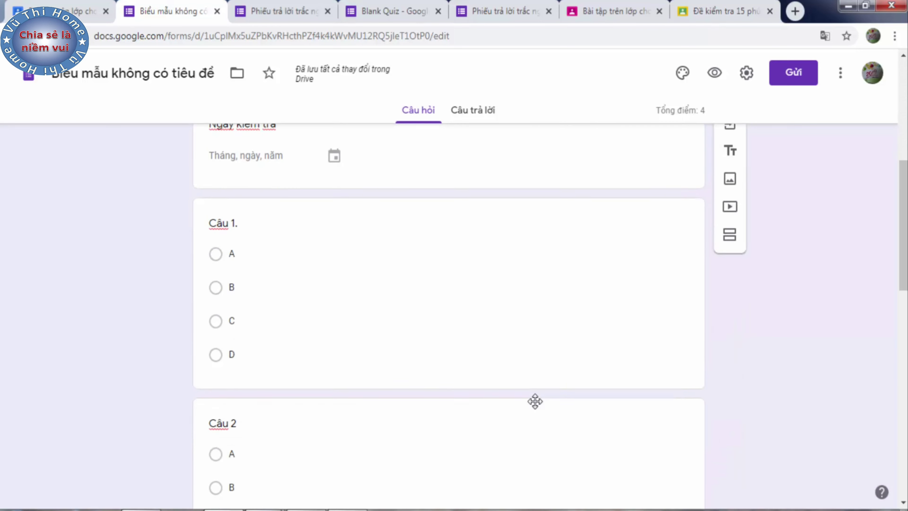
{"action": "scroll", "coordinate": [535, 401], "scroll_direction": "down", "scroll_amount": 15}
{"action": "scroll", "coordinate": [534, 399], "scroll_direction": "down", "scroll_amount": 2}
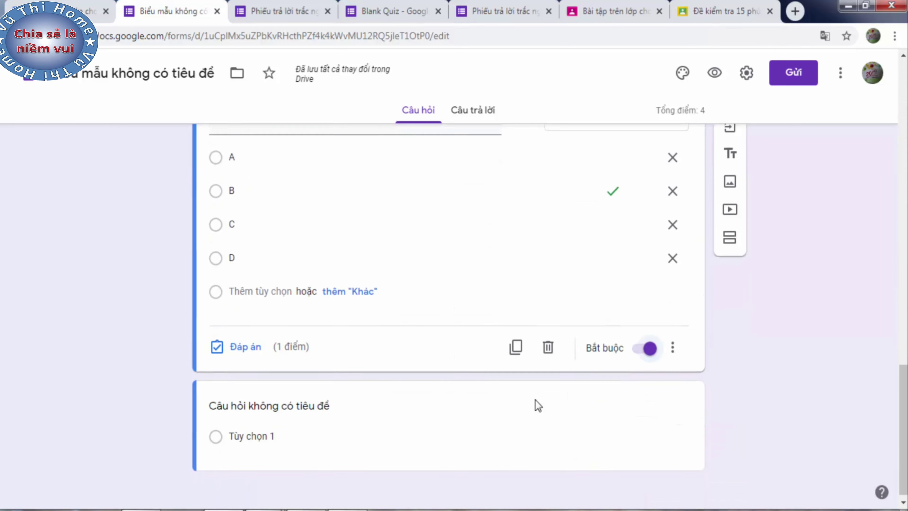
{"action": "scroll", "coordinate": [535, 399], "scroll_direction": "down", "scroll_amount": 1}
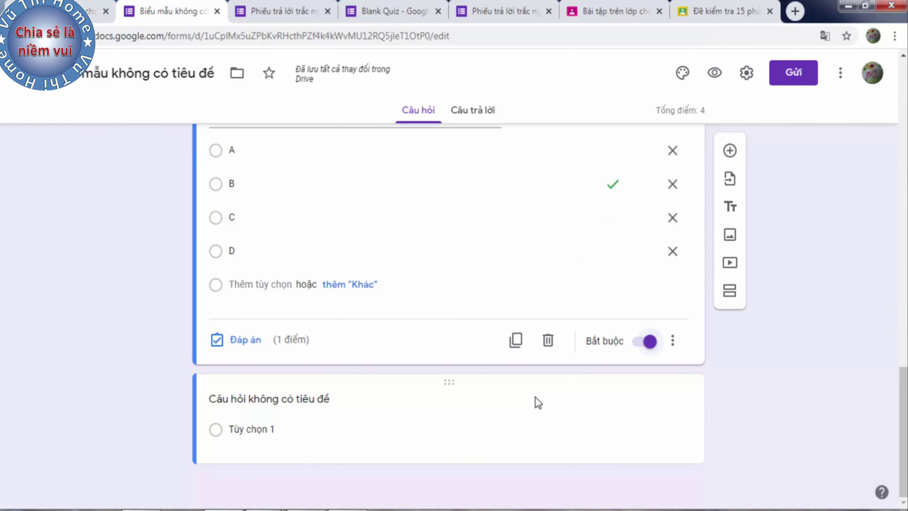
{"action": "scroll", "coordinate": [446, 429], "scroll_direction": "up", "scroll_amount": 10}
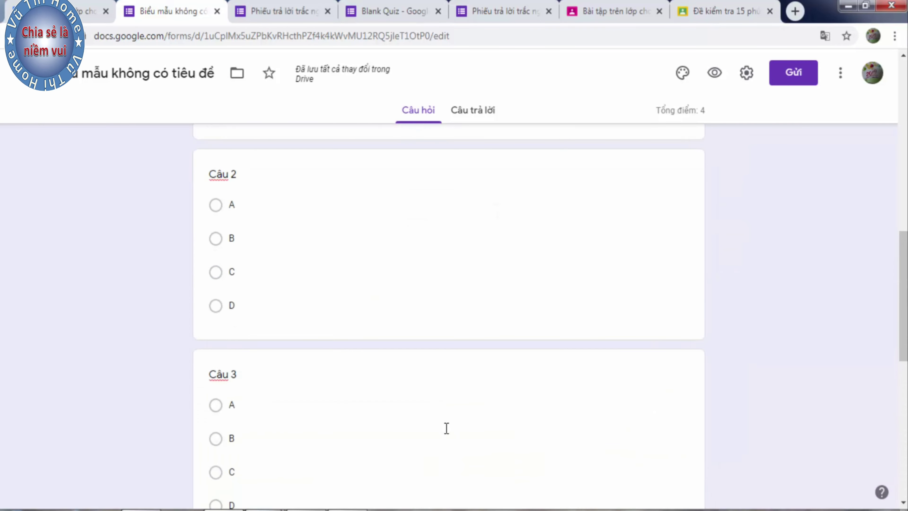
{"action": "scroll", "coordinate": [446, 429], "scroll_direction": "up", "scroll_amount": 15}
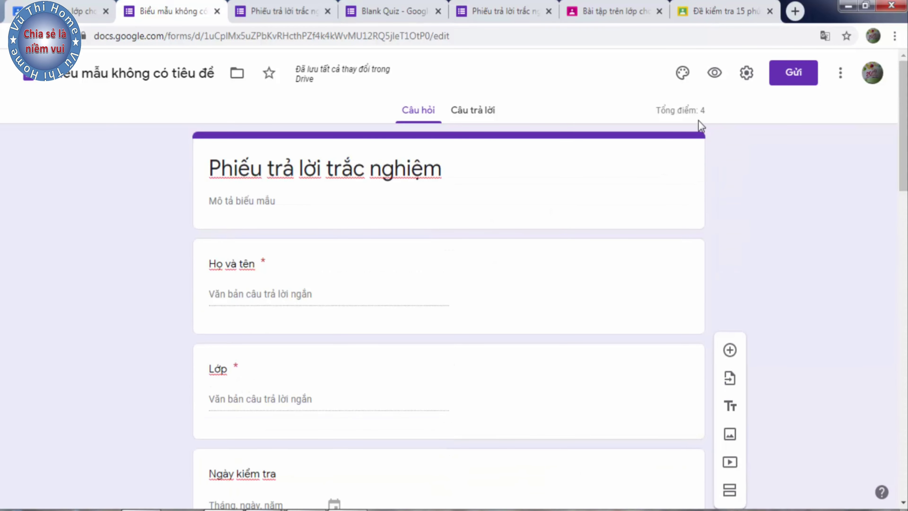
- Preview the answer sheet as a respondent and check its name, class, test date and multiple-choice questions
{"action": "left_click", "coordinate": [713, 76]}
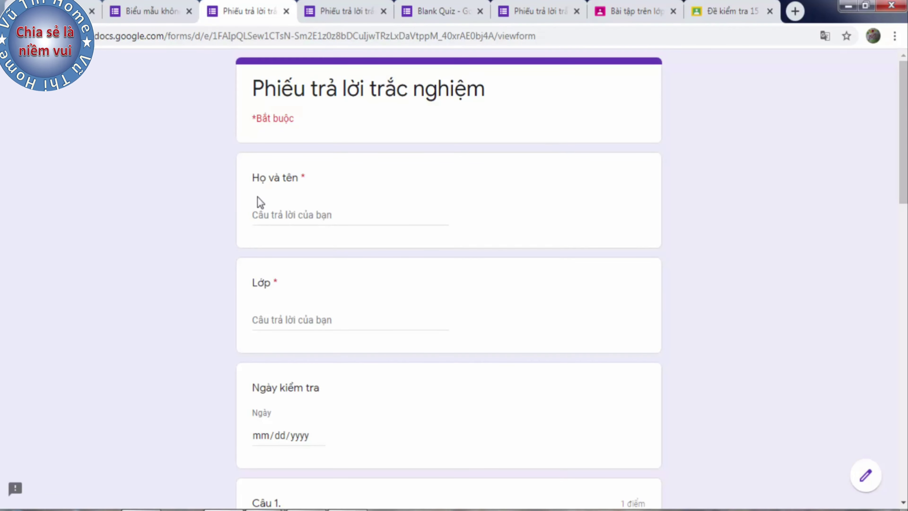
{"action": "left_click", "coordinate": [277, 320]}
{"action": "scroll", "coordinate": [299, 315], "scroll_direction": "down", "scroll_amount": 1}
{"action": "scroll", "coordinate": [280, 321], "scroll_direction": "down", "scroll_amount": 5}
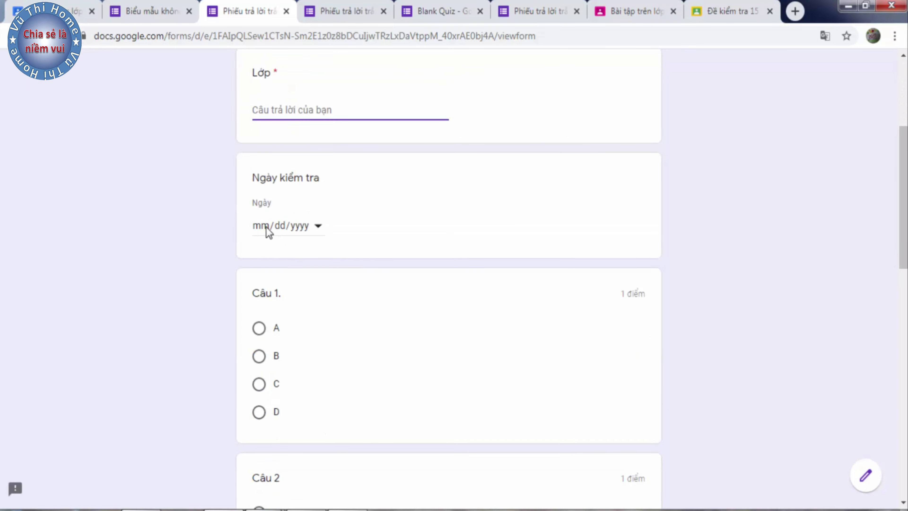
{"action": "left_click", "coordinate": [316, 231]}
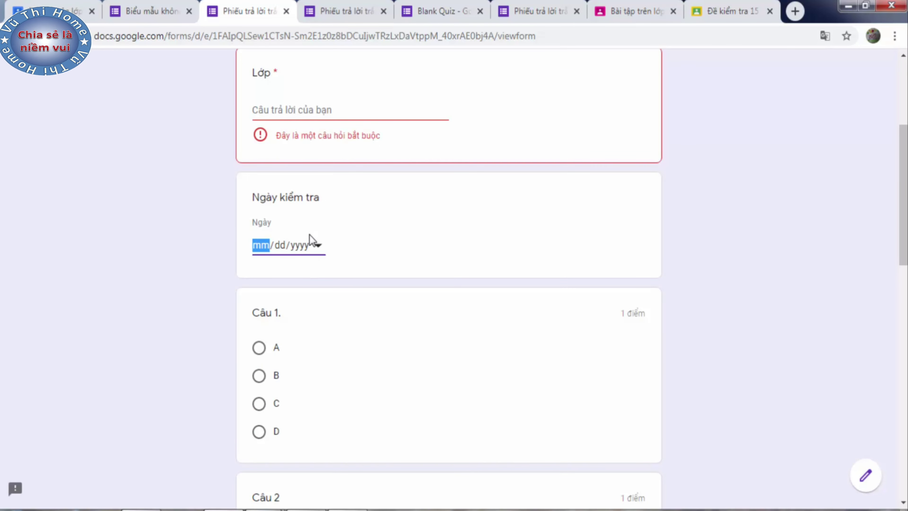
{"action": "left_click", "coordinate": [381, 233]}
{"action": "scroll", "coordinate": [386, 251], "scroll_direction": "down", "scroll_amount": 6}
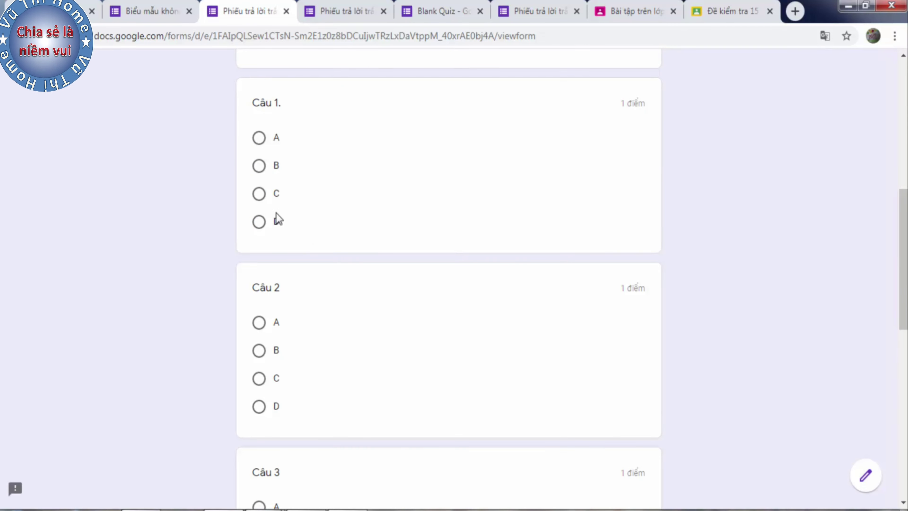
{"action": "scroll", "coordinate": [307, 235], "scroll_direction": "down", "scroll_amount": 15}
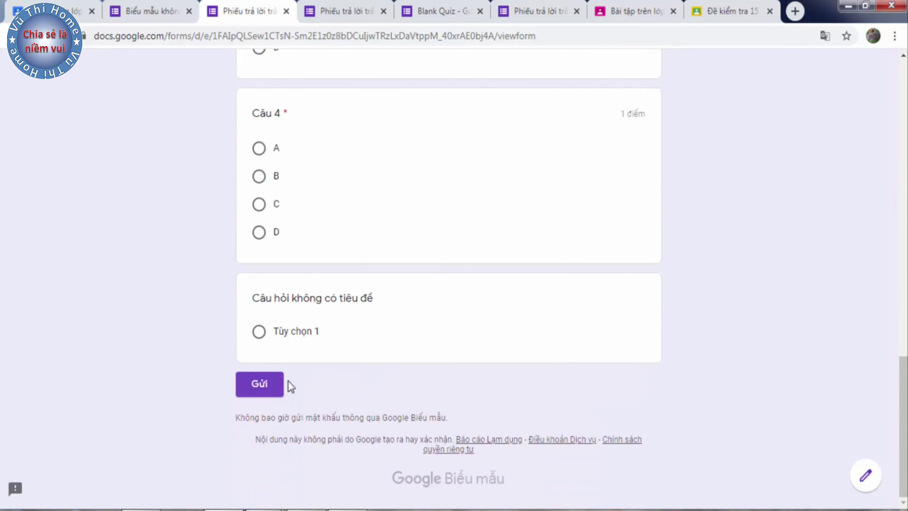
{"action": "scroll", "coordinate": [471, 353], "scroll_direction": "up", "scroll_amount": 20}
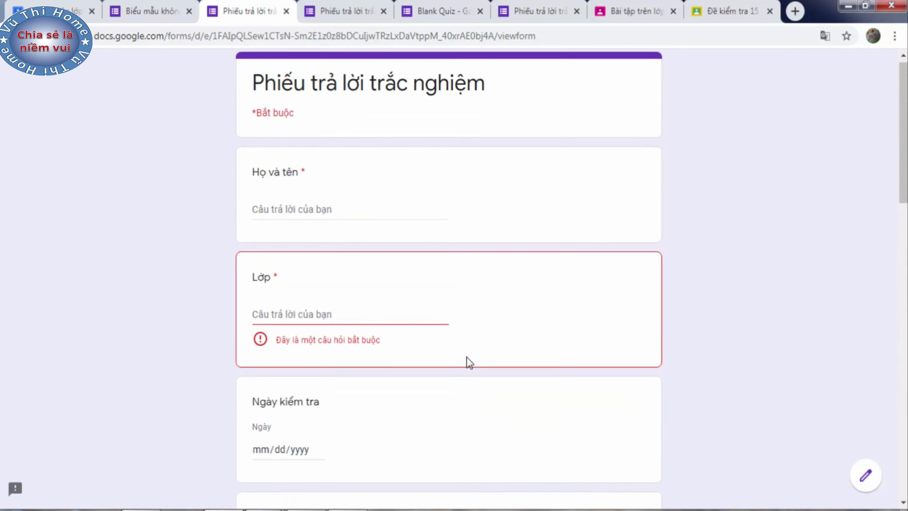
- Return to the form editor and copy the full response link from the form's send options
{"action": "left_click", "coordinate": [136, 10]}
{"action": "scroll", "coordinate": [377, 278], "scroll_direction": "down", "scroll_amount": 5}
{"action": "scroll", "coordinate": [380, 275], "scroll_direction": "down", "scroll_amount": 3}
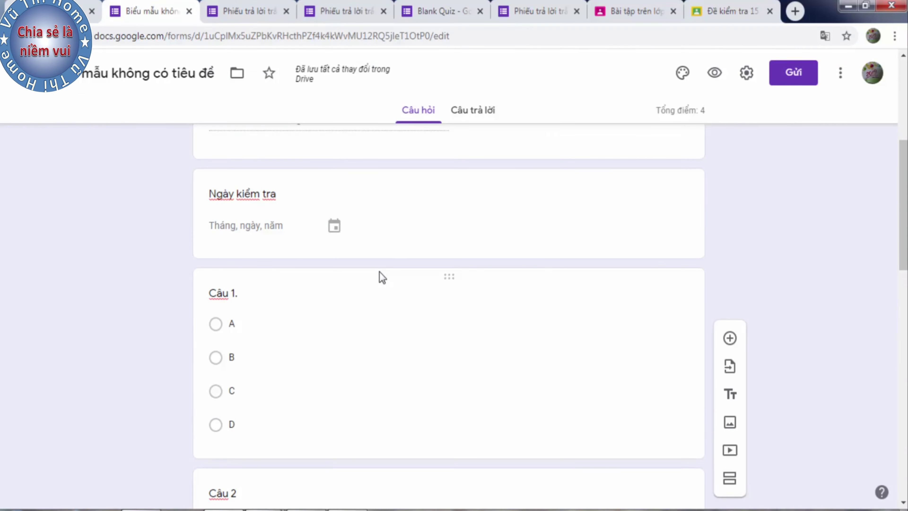
{"action": "scroll", "coordinate": [379, 272], "scroll_direction": "up", "scroll_amount": 8}
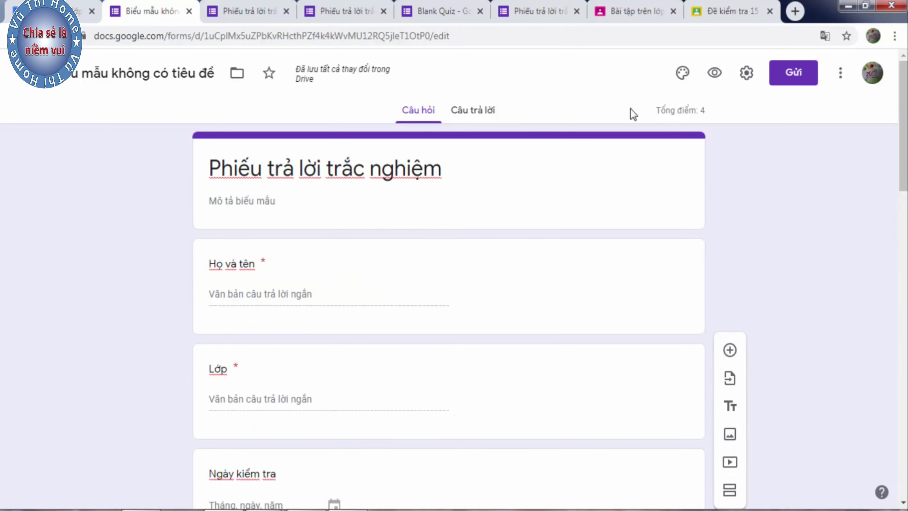
{"action": "left_click", "coordinate": [792, 73]}
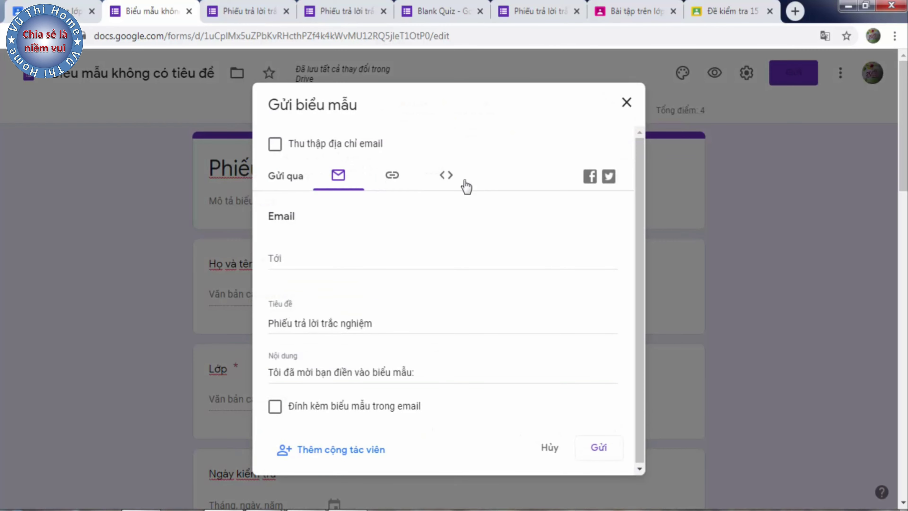
{"action": "left_click", "coordinate": [393, 177]}
{"action": "left_click", "coordinate": [583, 286]}
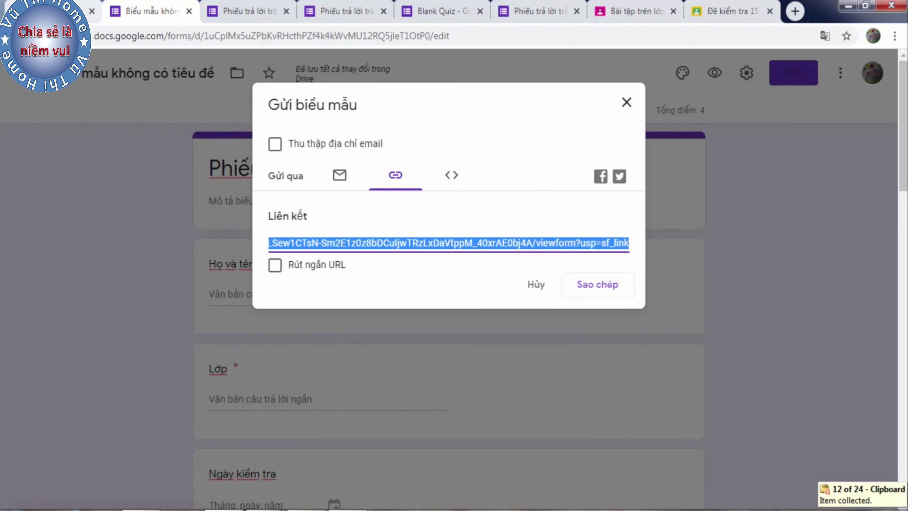
- Switch to the Google Classroom assignment and replace the attached form "Biểu mẫu không có tiêu đề" with the copied answer sheet link
{"action": "left_click", "coordinate": [53, 10]}
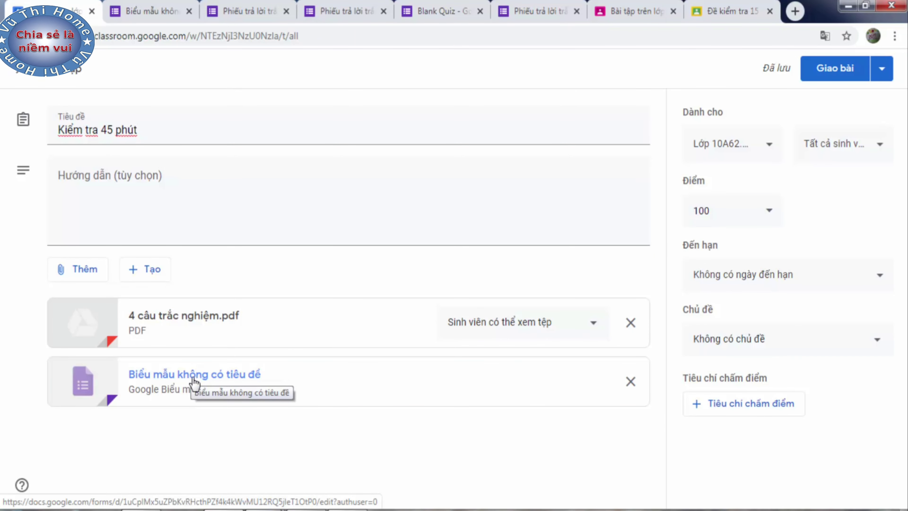
{"action": "left_click", "coordinate": [630, 381]}
{"action": "left_click", "coordinate": [87, 270]}
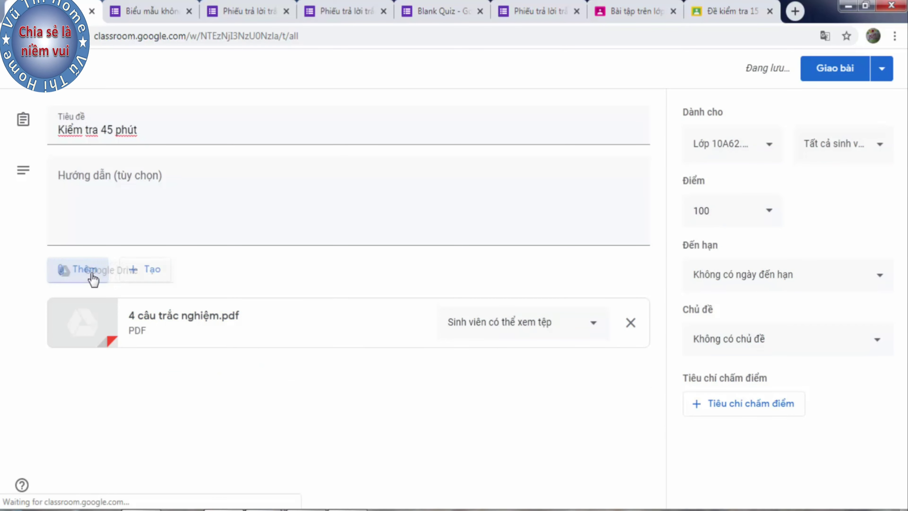
{"action": "left_click", "coordinate": [101, 322]}
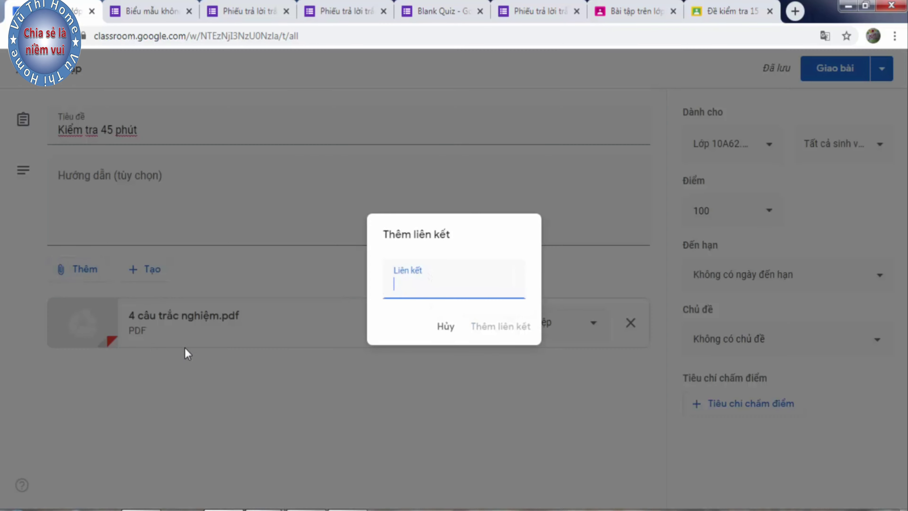
{"action": "right_click", "coordinate": [411, 286]}
{"action": "left_click", "coordinate": [441, 372]}
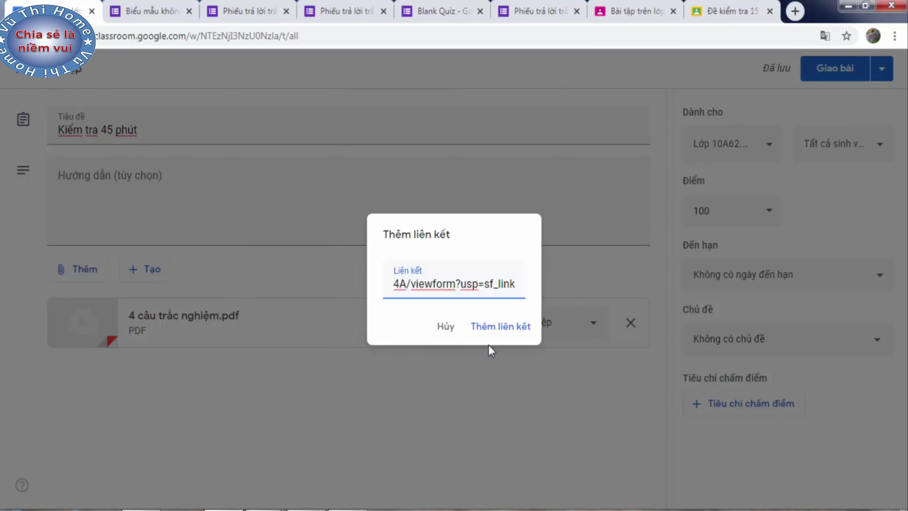
{"action": "left_click", "coordinate": [505, 326]}
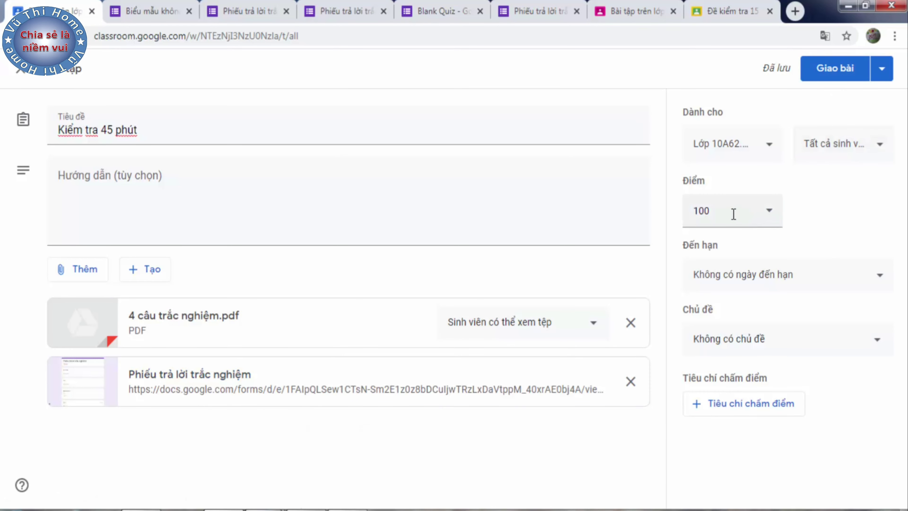
- Set the assignment's due date to 15 February 2020 and try entering 13h as the due time
{"action": "left_click", "coordinate": [878, 284]}
{"action": "left_click", "coordinate": [822, 339]}
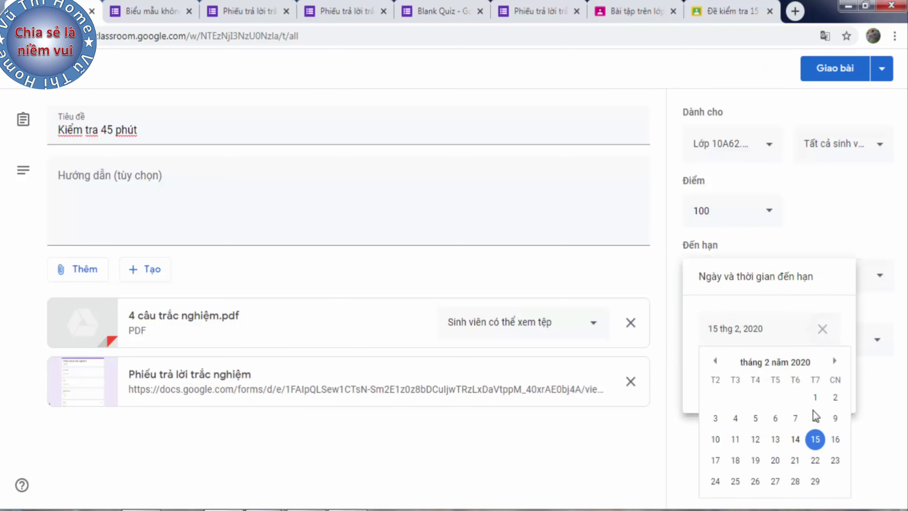
{"action": "left_click", "coordinate": [814, 437]}
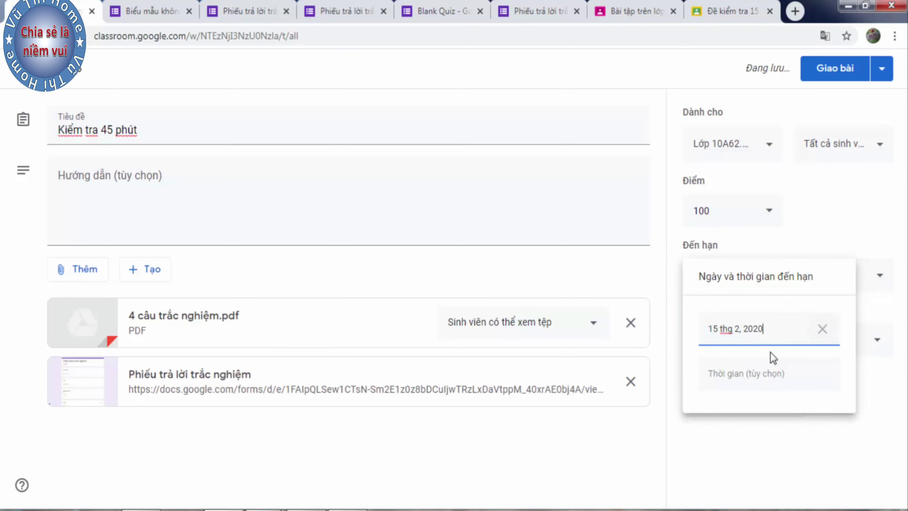
{"action": "left_click", "coordinate": [765, 375]}
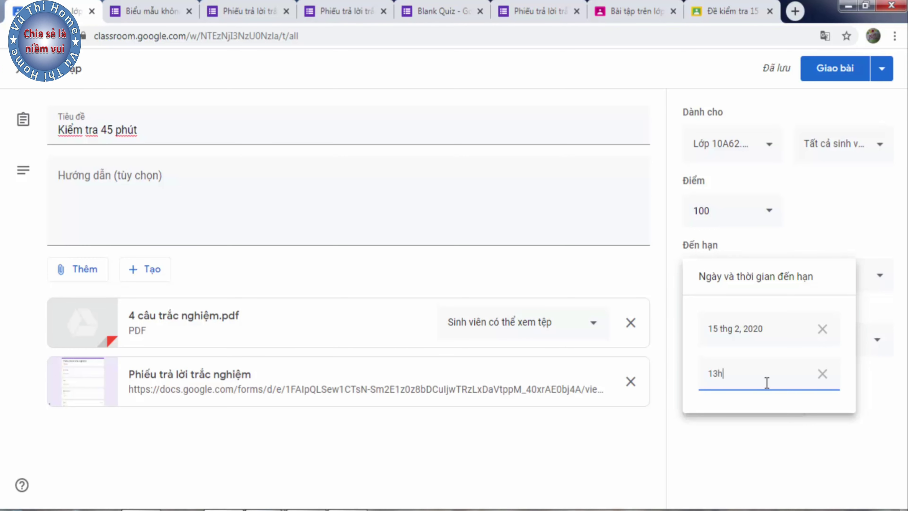
{"action": "left_click", "coordinate": [603, 423]}
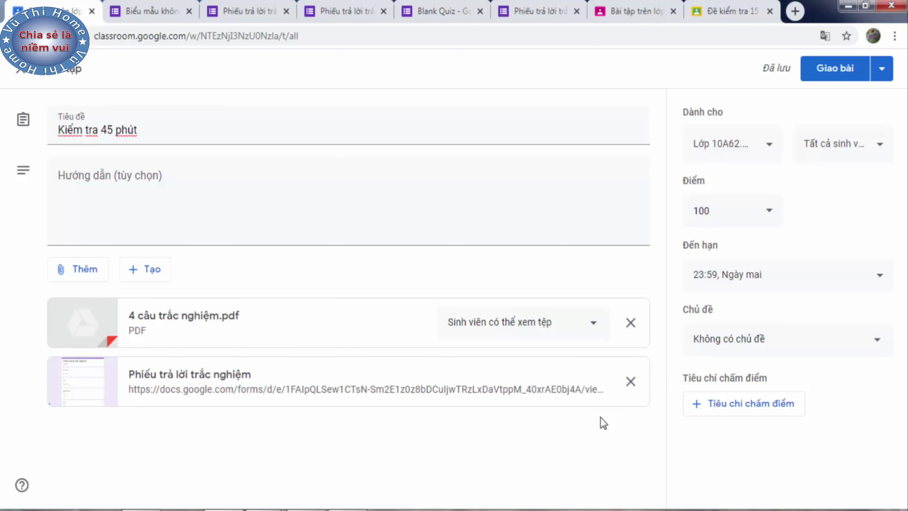
- Create the topic "Kiểm tra 45 phút" for the assignment and assign it to the class
{"action": "left_click", "coordinate": [797, 348]}
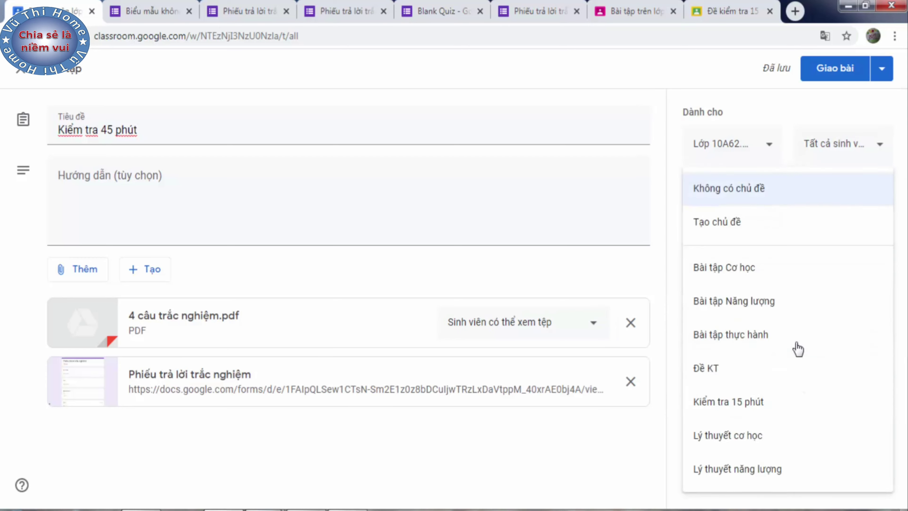
{"action": "left_click", "coordinate": [711, 230]}
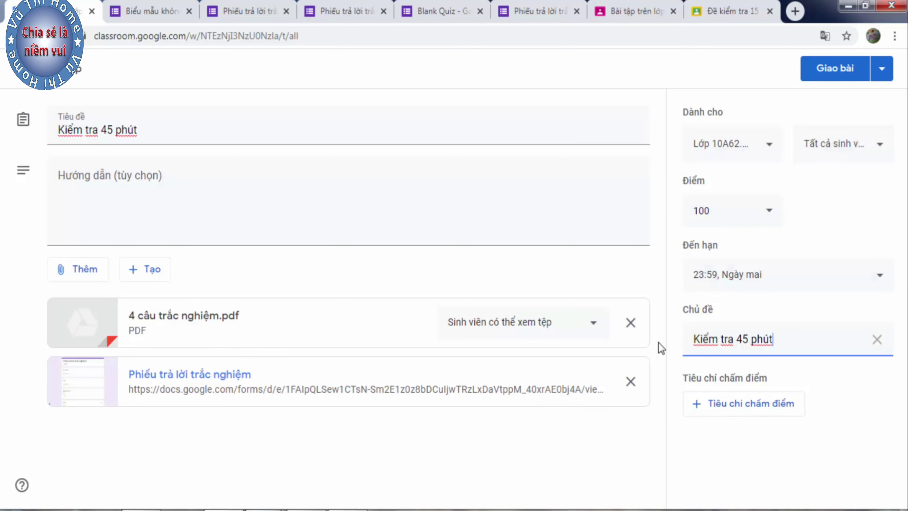
{"action": "left_click", "coordinate": [822, 70]}
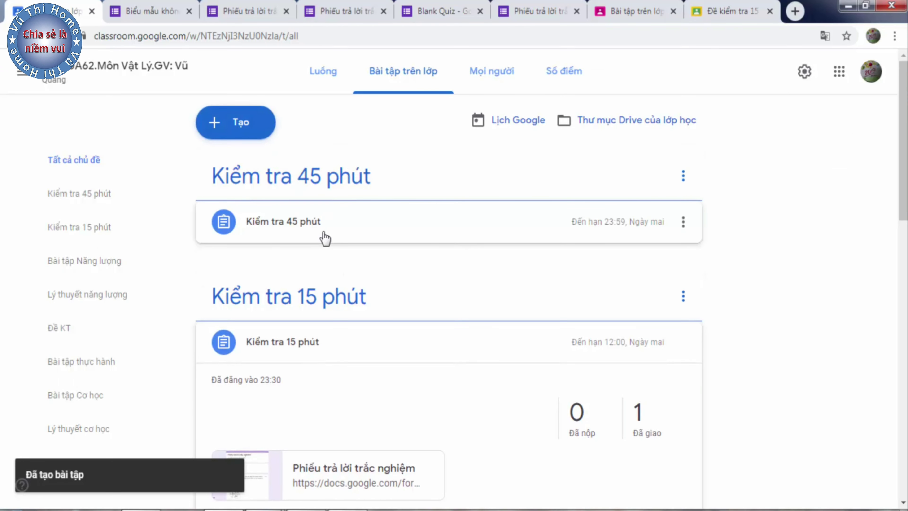
- Expand the posted "Kiểm tra 45 phút" assignment and check its attachments, submission status and place among the class topics
{"action": "left_click", "coordinate": [303, 228]}
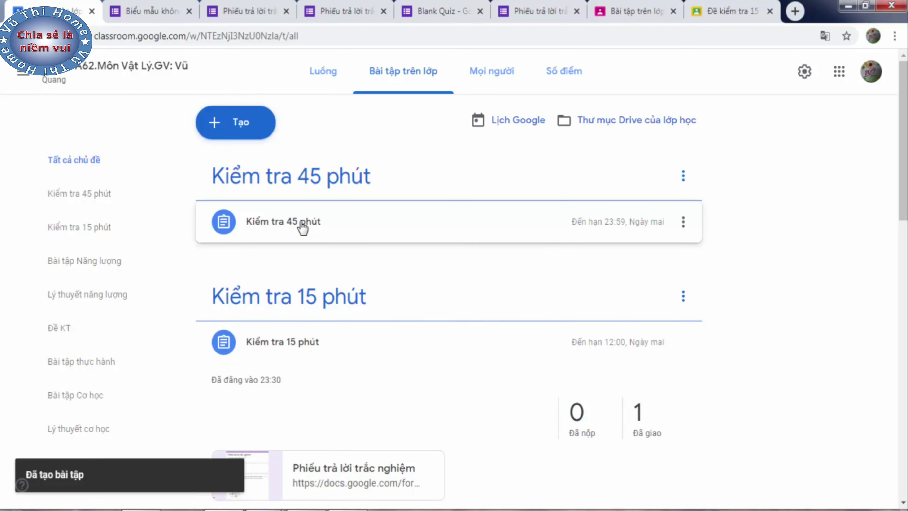
{"action": "scroll", "coordinate": [343, 236], "scroll_direction": "down", "scroll_amount": 2}
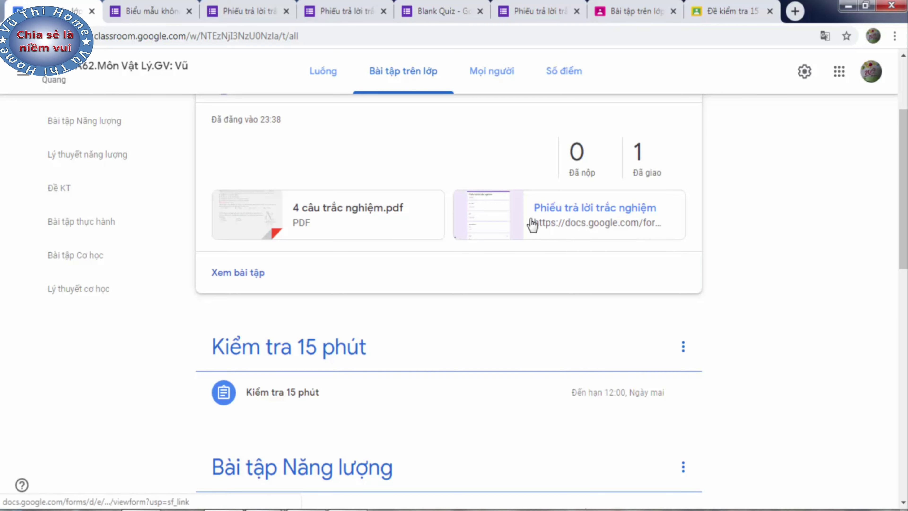
{"action": "scroll", "coordinate": [550, 228], "scroll_direction": "down", "scroll_amount": 11}
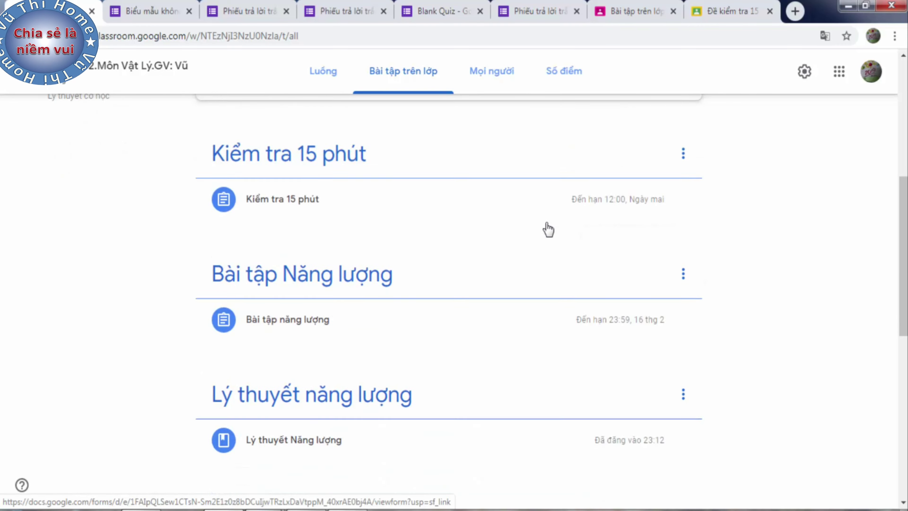
{"action": "scroll", "coordinate": [549, 229], "scroll_direction": "up", "scroll_amount": 10}
{"action": "scroll", "coordinate": [548, 228], "scroll_direction": "up", "scroll_amount": 5}
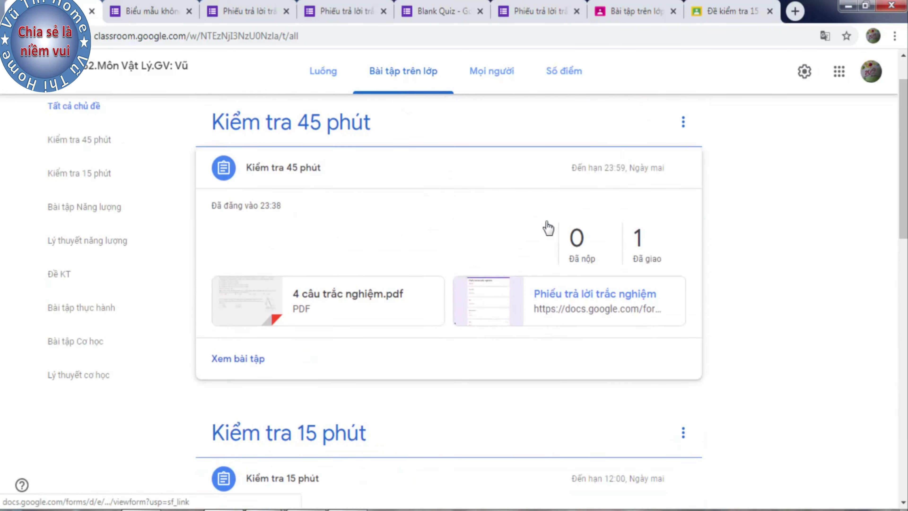
{"action": "scroll", "coordinate": [545, 234], "scroll_direction": "down", "scroll_amount": 4}
{"action": "scroll", "coordinate": [543, 238], "scroll_direction": "up", "scroll_amount": 4}
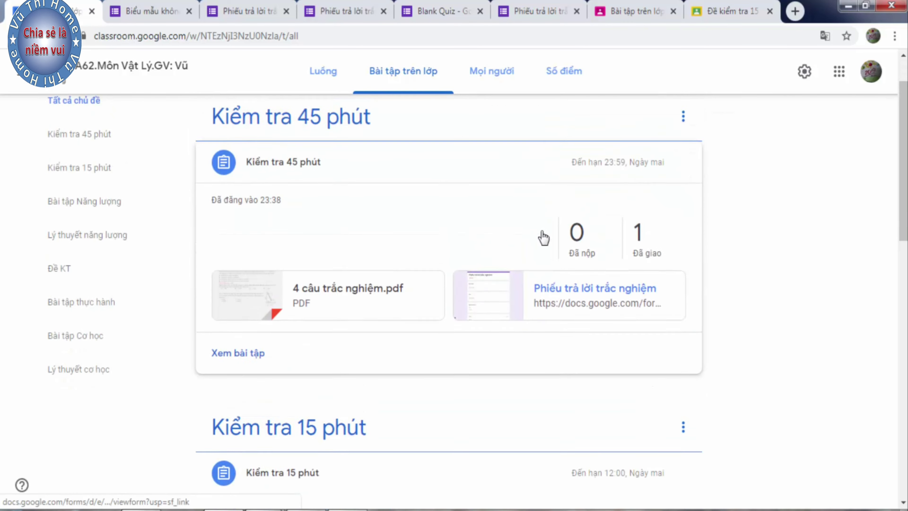
{"action": "scroll", "coordinate": [543, 238], "scroll_direction": "down", "scroll_amount": 4}
{"action": "scroll", "coordinate": [543, 238], "scroll_direction": "up", "scroll_amount": 4}
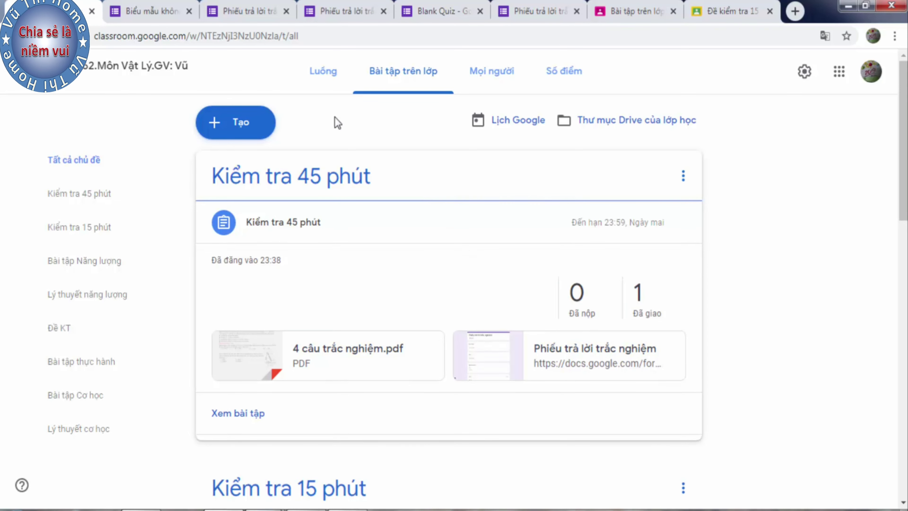
- Switch to the answer sheet's form editor, close the send dialog and view the form's responses
{"action": "left_click", "coordinate": [144, 12]}
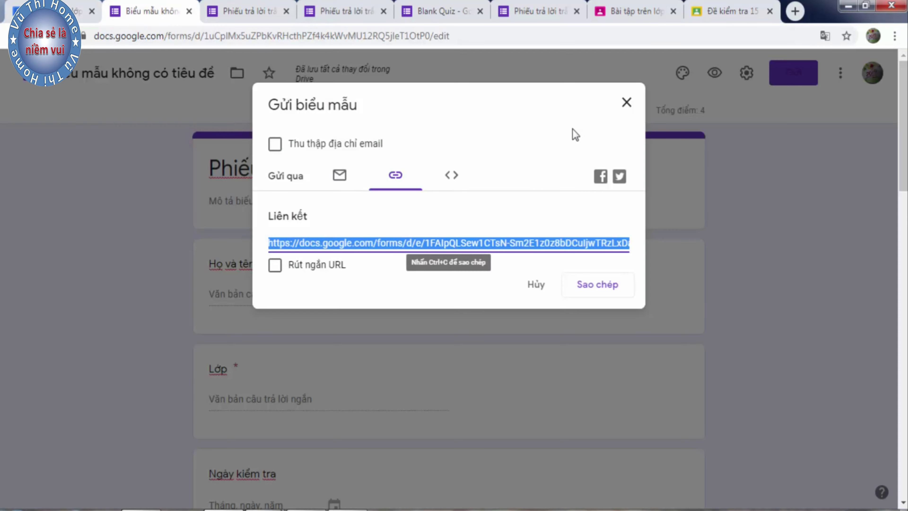
{"action": "left_click", "coordinate": [626, 103]}
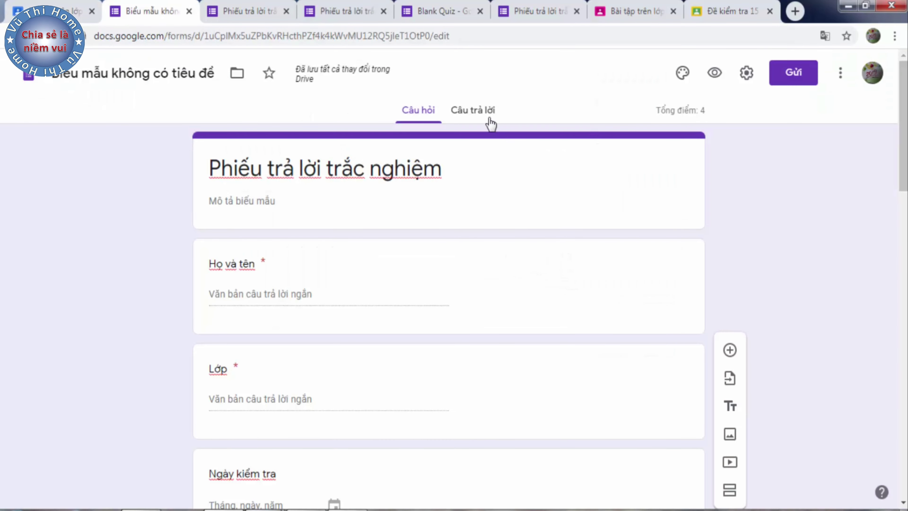
{"action": "left_click", "coordinate": [477, 114]}
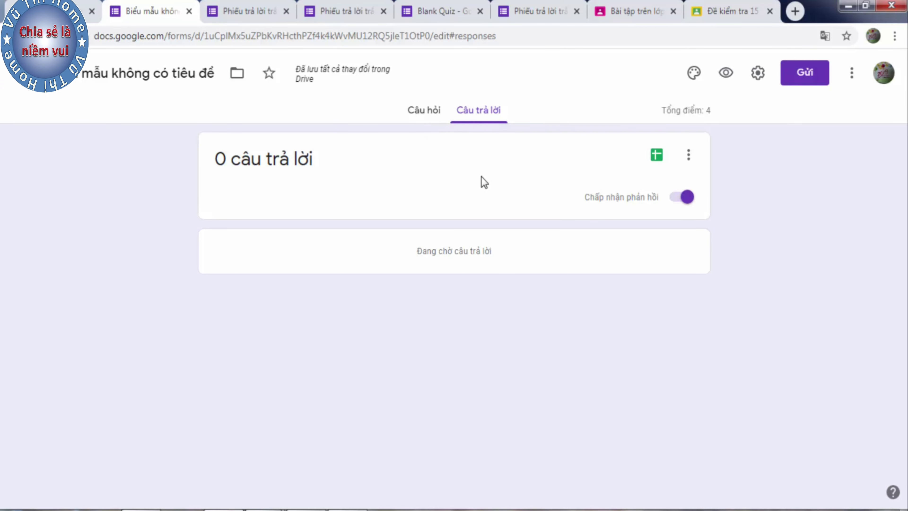
{"action": "left_click", "coordinate": [425, 114]}
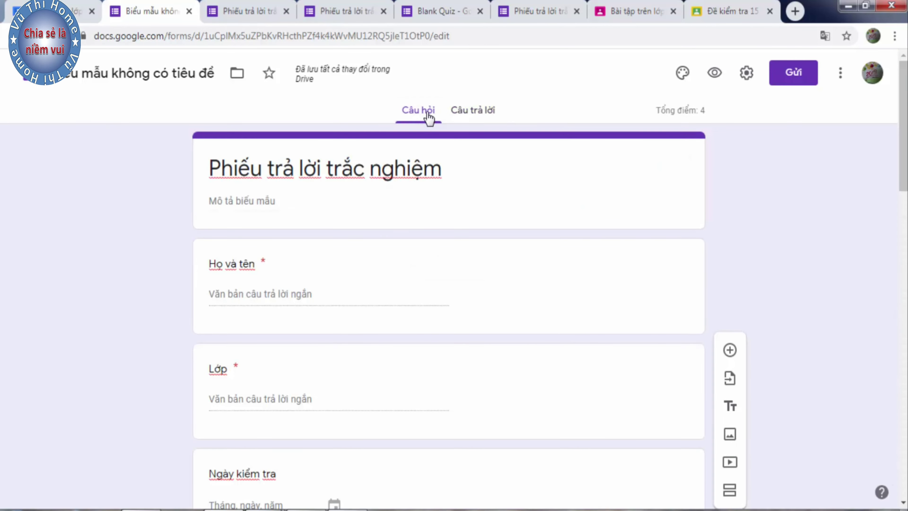
{"action": "left_click", "coordinate": [472, 114]}
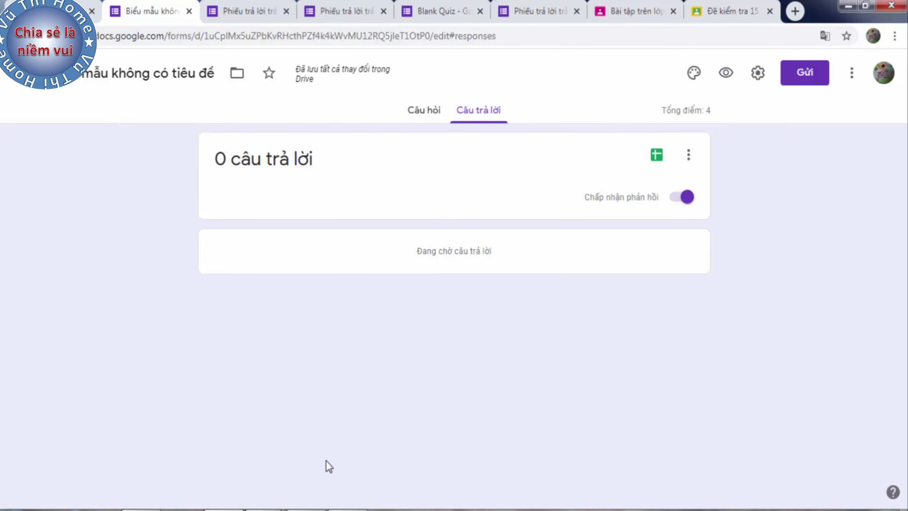
- Return to Google Classroom, open the Lớp 10A6 physics class and look through its stream posts
{"action": "left_click", "coordinate": [54, 11]}
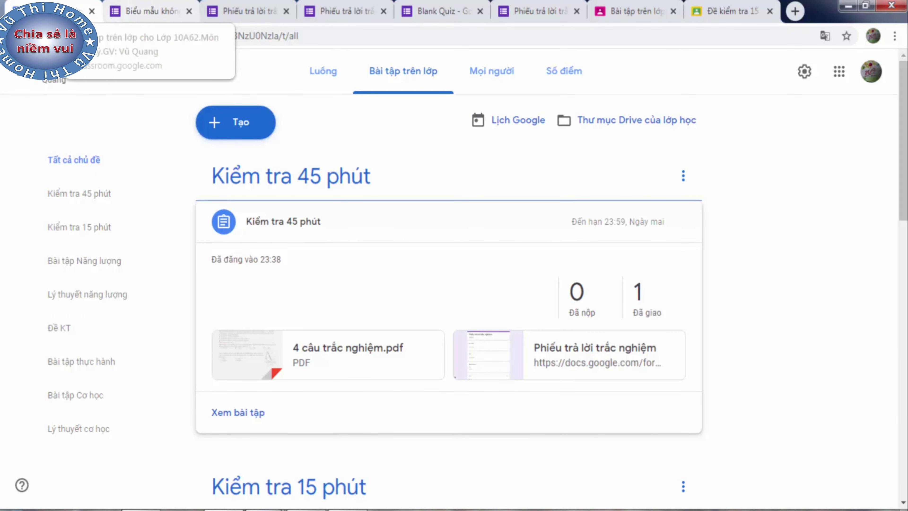
{"action": "key", "text": "super+d"}
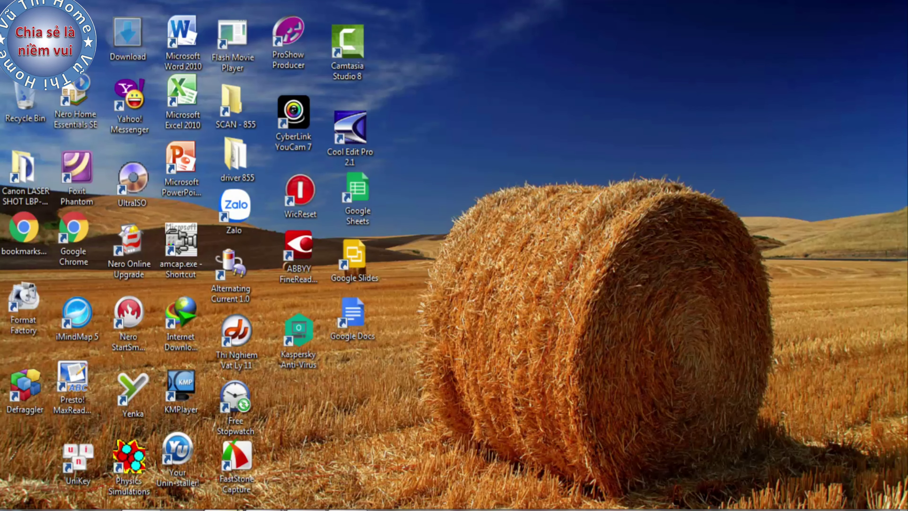
{"action": "key", "text": "super+d"}
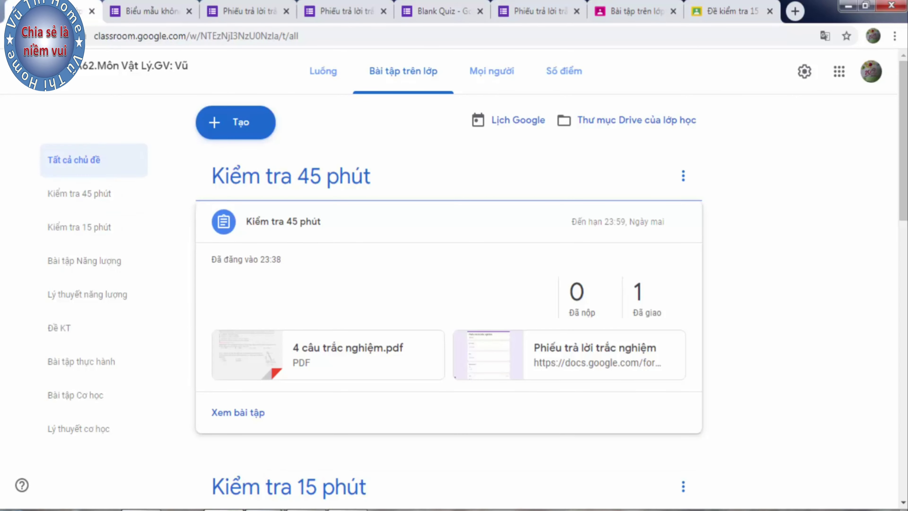
{"action": "left_click", "coordinate": [14, 70]}
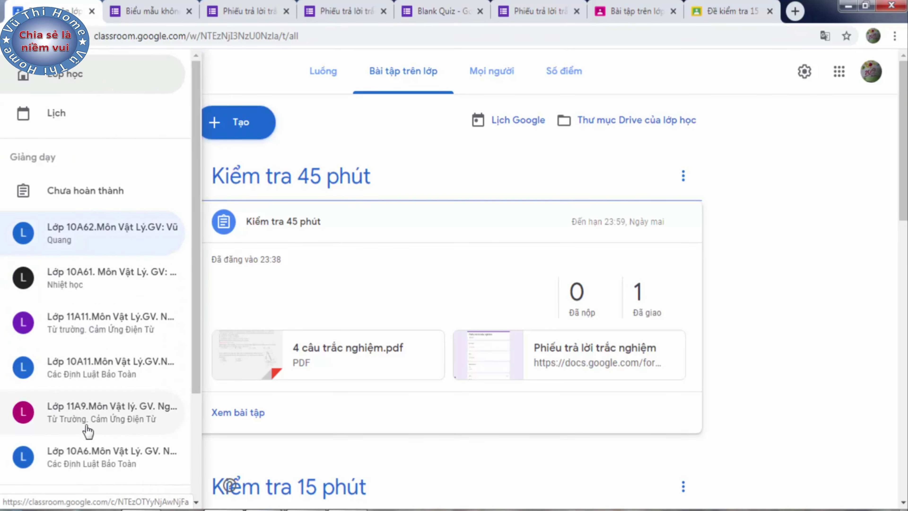
{"action": "left_click", "coordinate": [91, 454]}
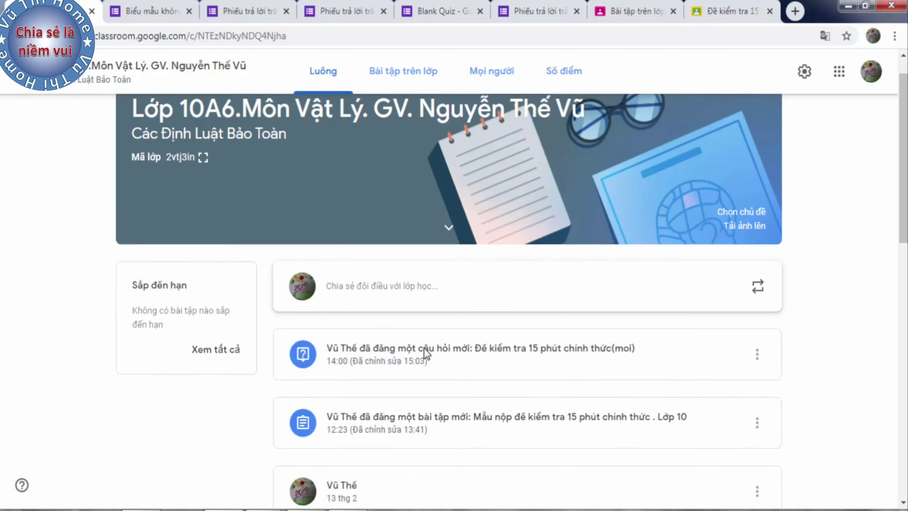
{"action": "scroll", "coordinate": [427, 354], "scroll_direction": "down", "scroll_amount": 3}
{"action": "scroll", "coordinate": [427, 354], "scroll_direction": "up", "scroll_amount": 3}
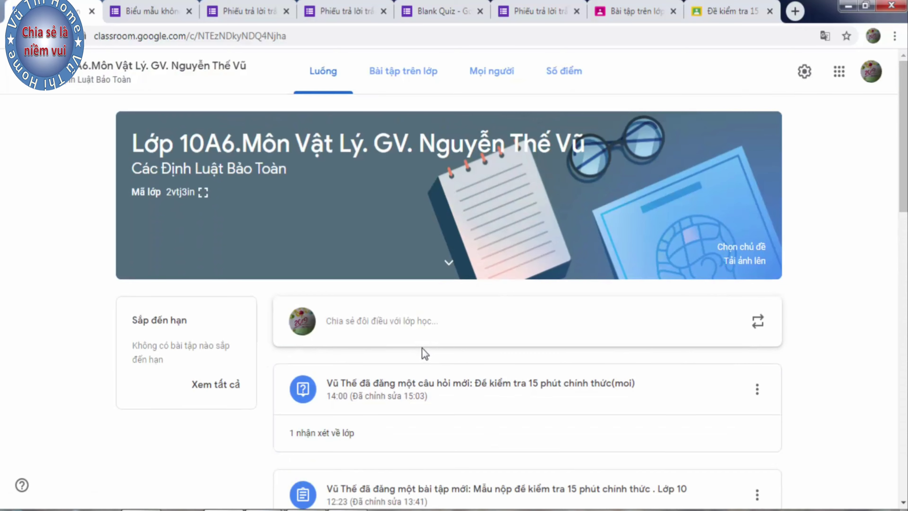
{"action": "scroll", "coordinate": [425, 353], "scroll_direction": "down", "scroll_amount": 5}
{"action": "scroll", "coordinate": [425, 355], "scroll_direction": "up", "scroll_amount": 4}
{"action": "scroll", "coordinate": [424, 355], "scroll_direction": "up", "scroll_amount": 2}
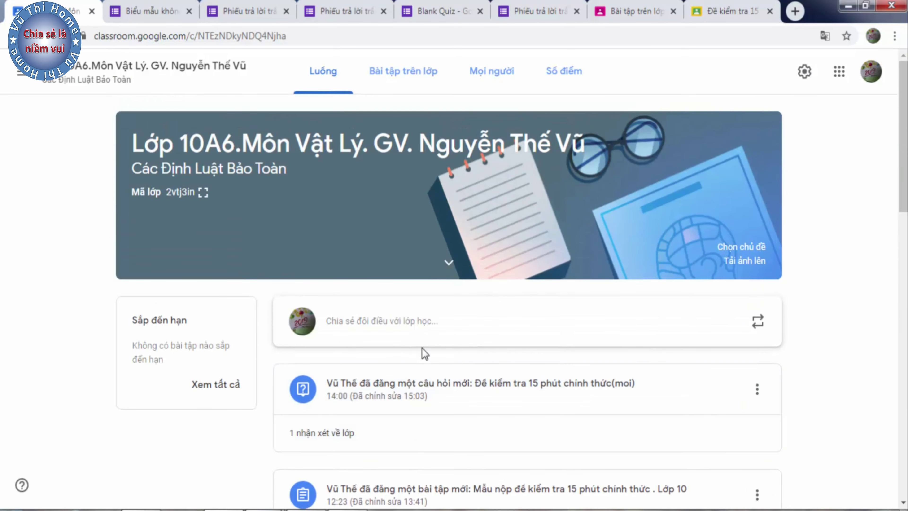
- Go through Google Drive to Google Forms and open the recent form "Phiếu trả lời kiểm tra 15 phút chính thức. Lớp 11"
{"action": "left_click", "coordinate": [838, 74]}
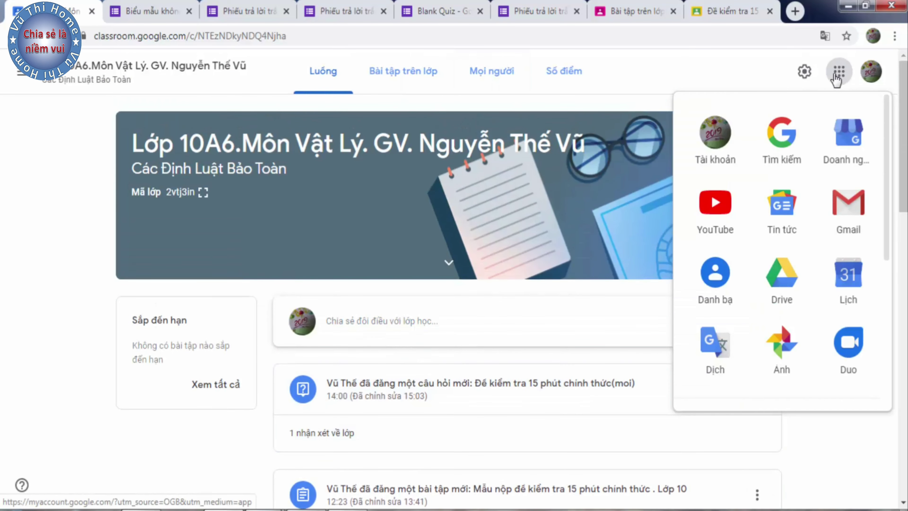
{"action": "left_click", "coordinate": [782, 283]}
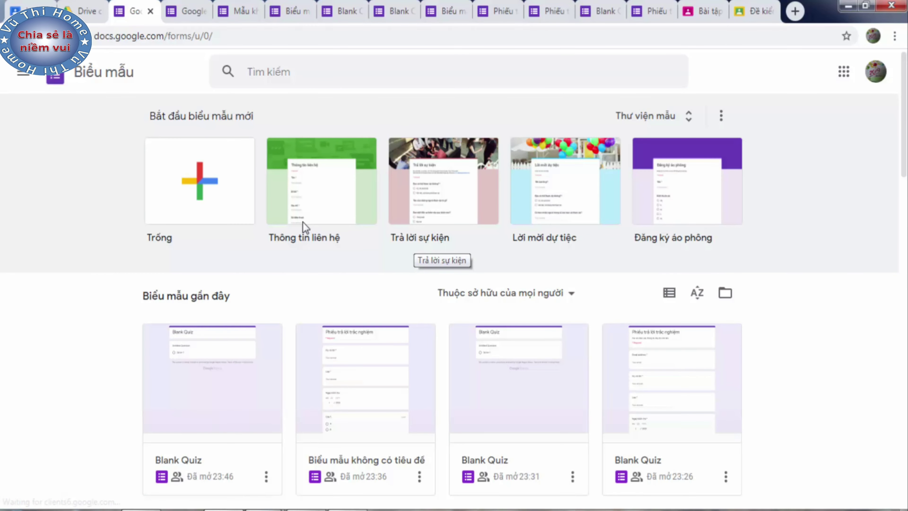
{"action": "scroll", "coordinate": [303, 222], "scroll_direction": "down", "scroll_amount": 7}
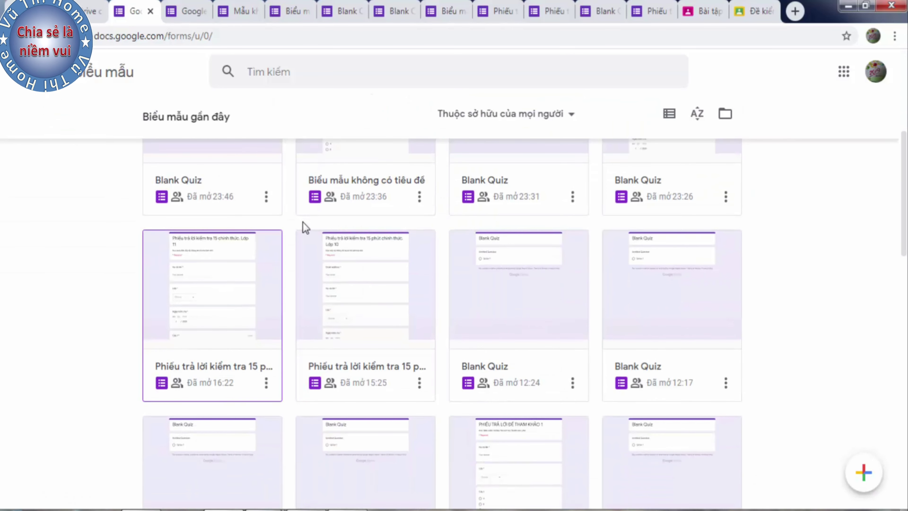
{"action": "left_click", "coordinate": [460, 286]}
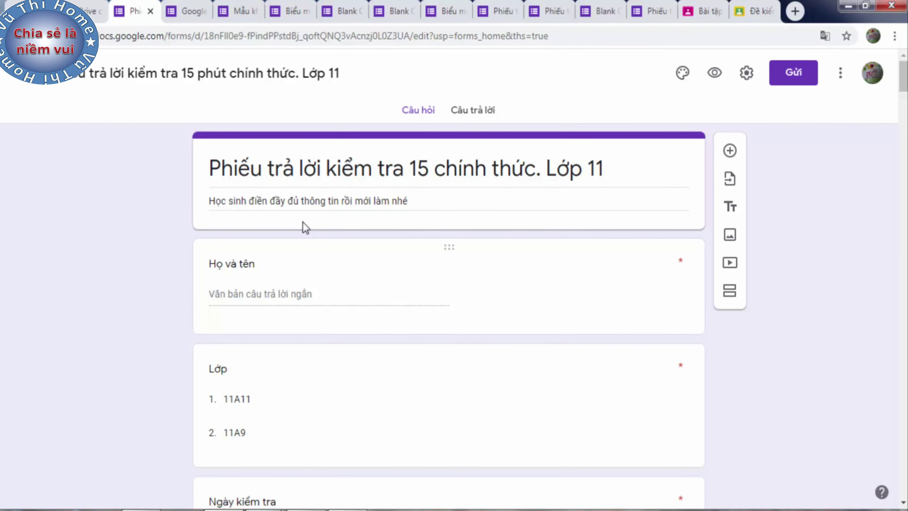
- Look through the student information fields and multiple-choice questions of the Lớp 11 answer sheet
{"action": "scroll", "coordinate": [305, 228], "scroll_direction": "down", "scroll_amount": 15}
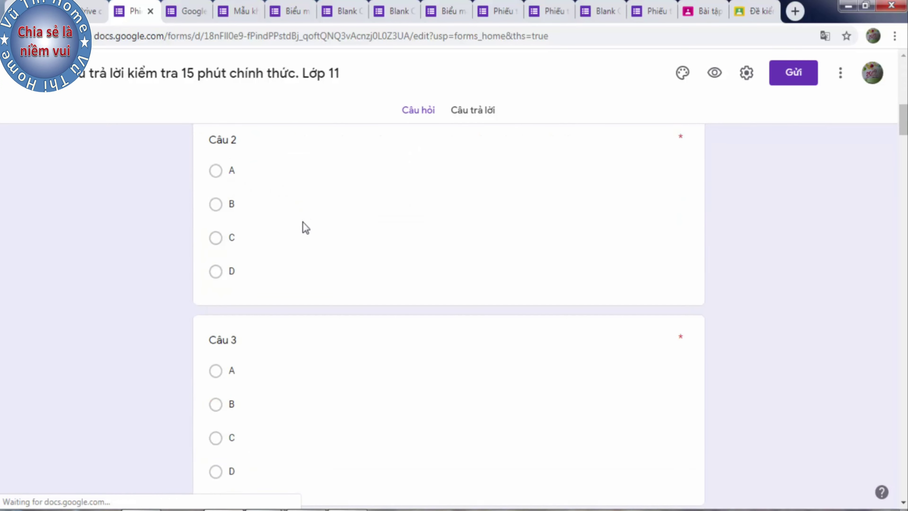
{"action": "scroll", "coordinate": [306, 228], "scroll_direction": "down", "scroll_amount": 20}
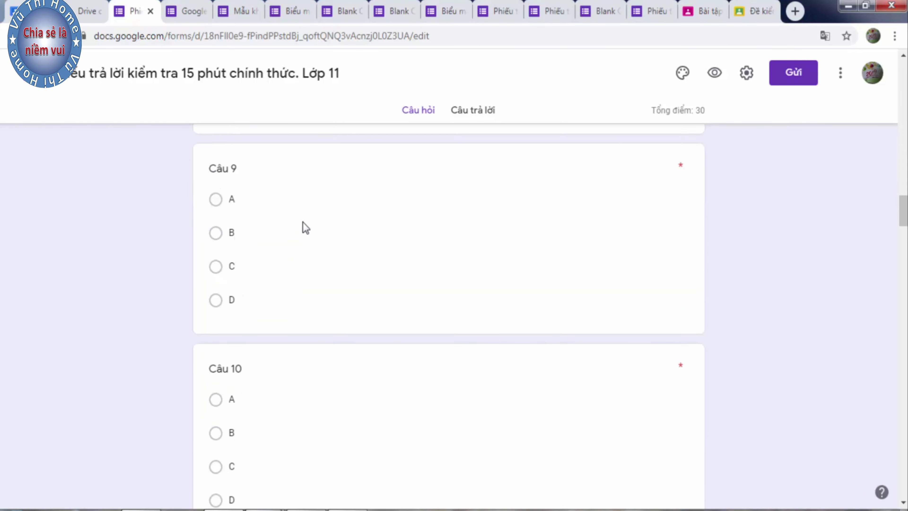
{"action": "scroll", "coordinate": [305, 228], "scroll_direction": "down", "scroll_amount": 20}
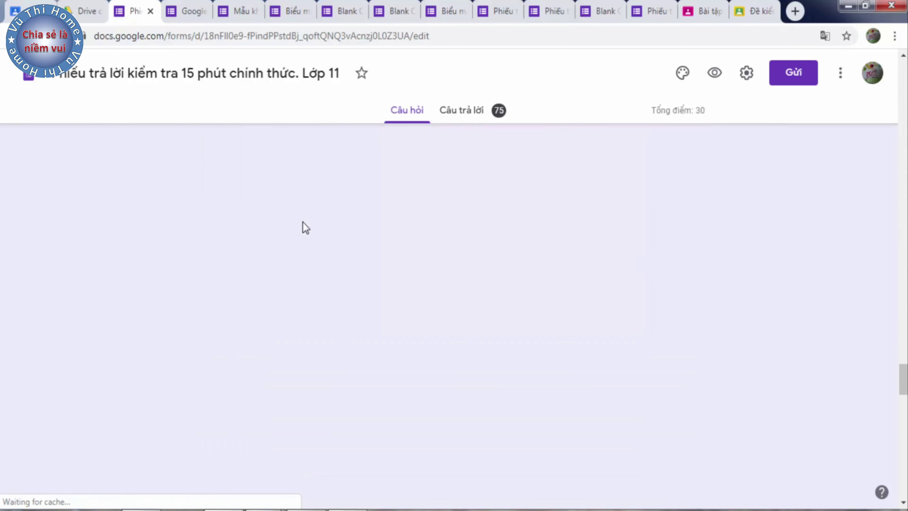
{"action": "scroll", "coordinate": [306, 227], "scroll_direction": "down", "scroll_amount": 5}
{"action": "scroll", "coordinate": [306, 228], "scroll_direction": "up", "scroll_amount": 5}
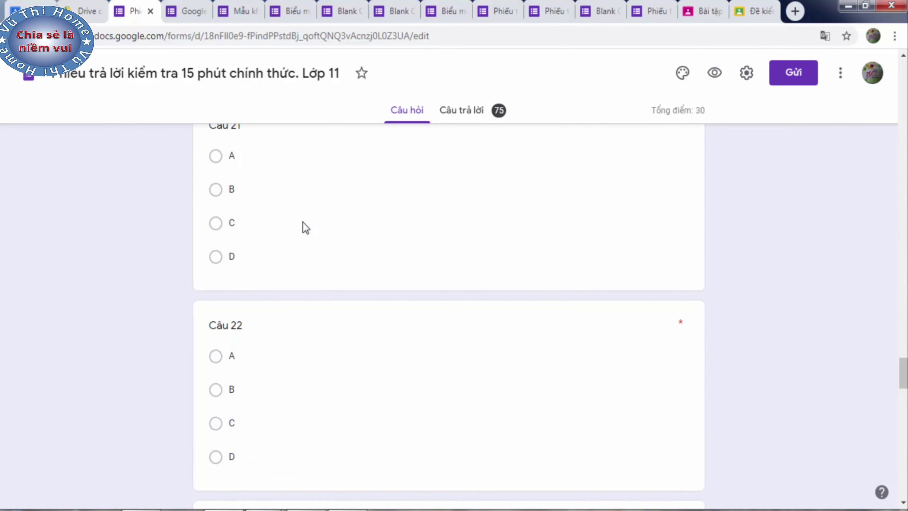
{"action": "scroll", "coordinate": [306, 228], "scroll_direction": "up", "scroll_amount": 10}
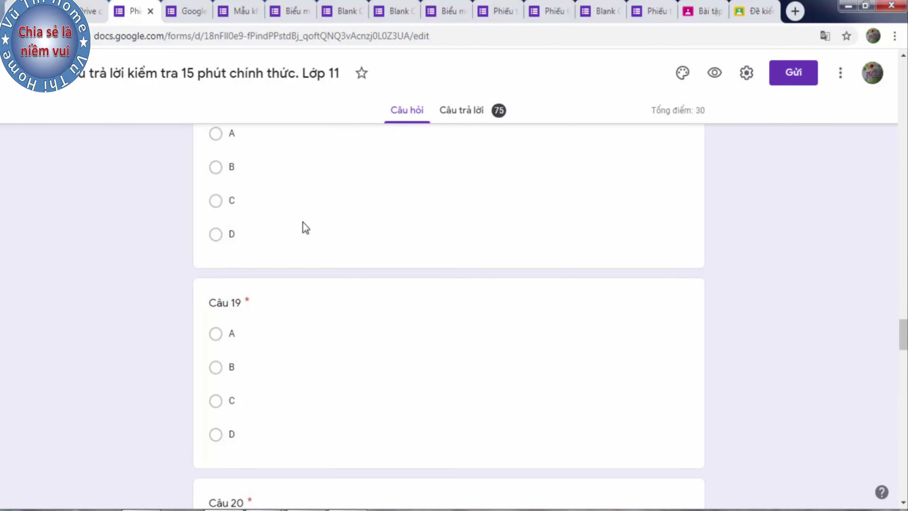
{"action": "scroll", "coordinate": [305, 228], "scroll_direction": "up", "scroll_amount": 20}
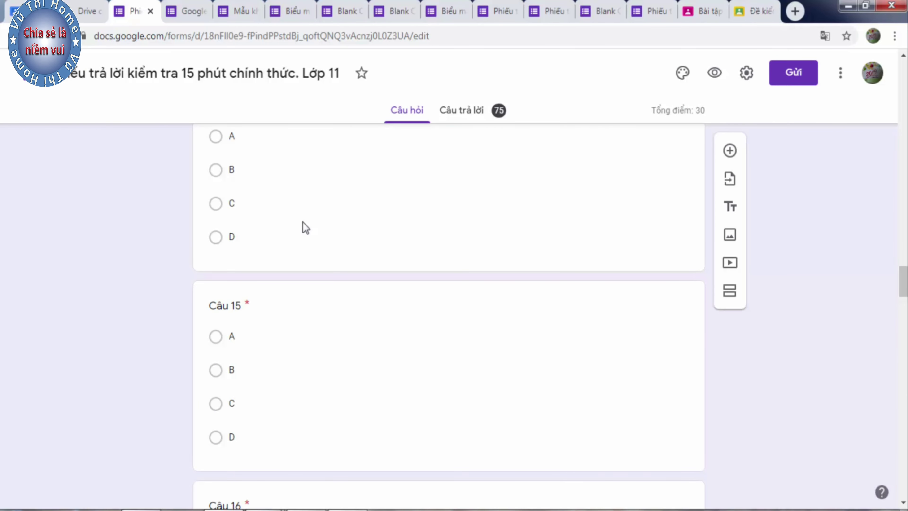
- View the Lớp 11 form's responses and examine the score distribution, frequently missed questions, student details and per-question answer charts
{"action": "scroll", "coordinate": [306, 228], "scroll_direction": "up", "scroll_amount": 20}
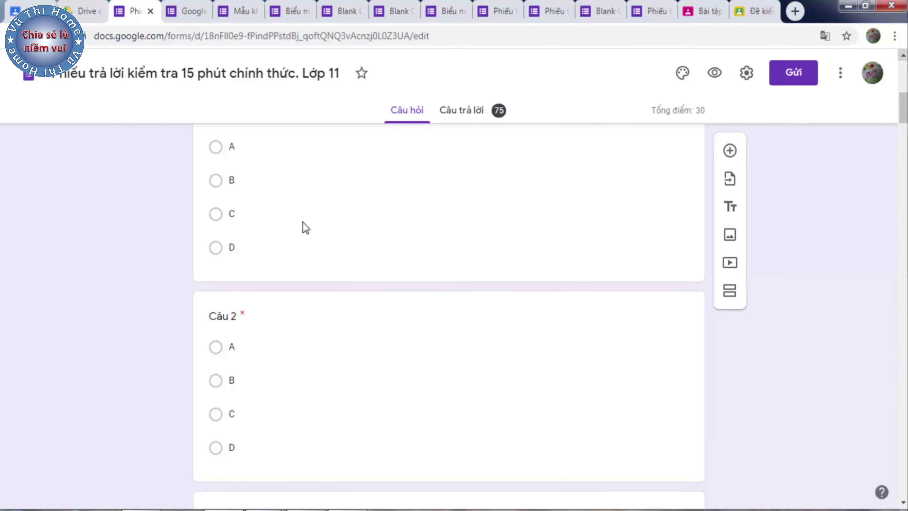
{"action": "scroll", "coordinate": [305, 227], "scroll_direction": "up", "scroll_amount": 10}
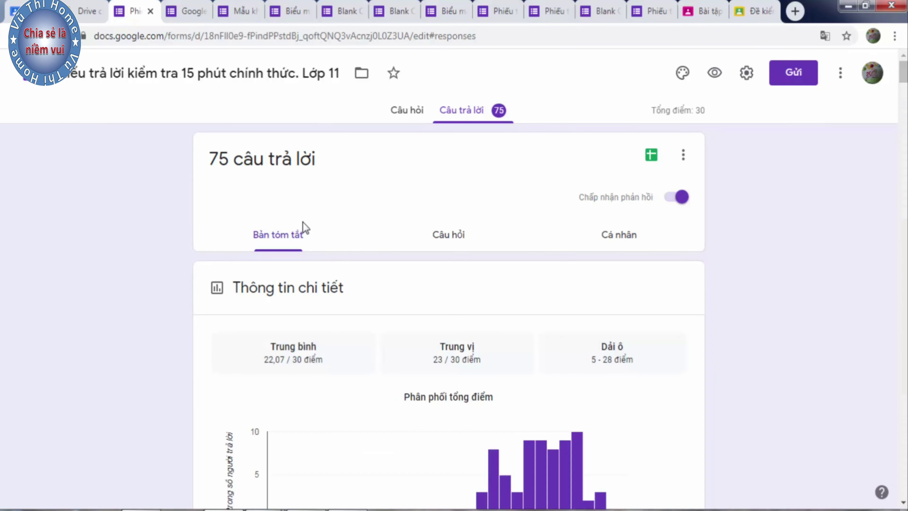
{"action": "scroll", "coordinate": [303, 223], "scroll_direction": "down", "scroll_amount": 10}
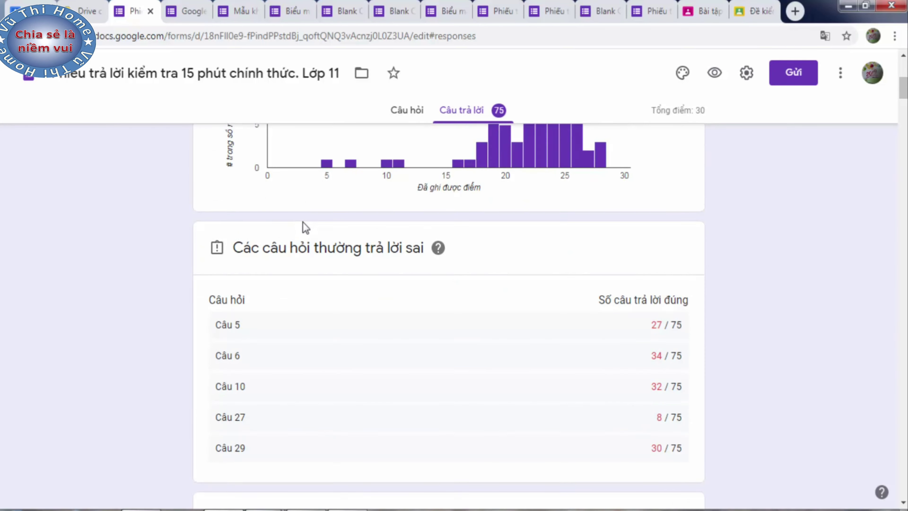
{"action": "scroll", "coordinate": [302, 222], "scroll_direction": "down", "scroll_amount": 2}
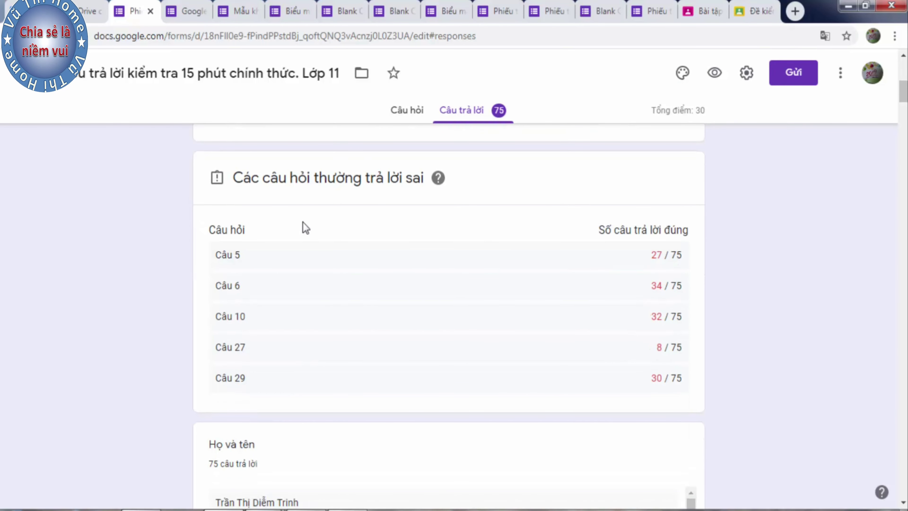
{"action": "scroll", "coordinate": [306, 228], "scroll_direction": "down", "scroll_amount": 2}
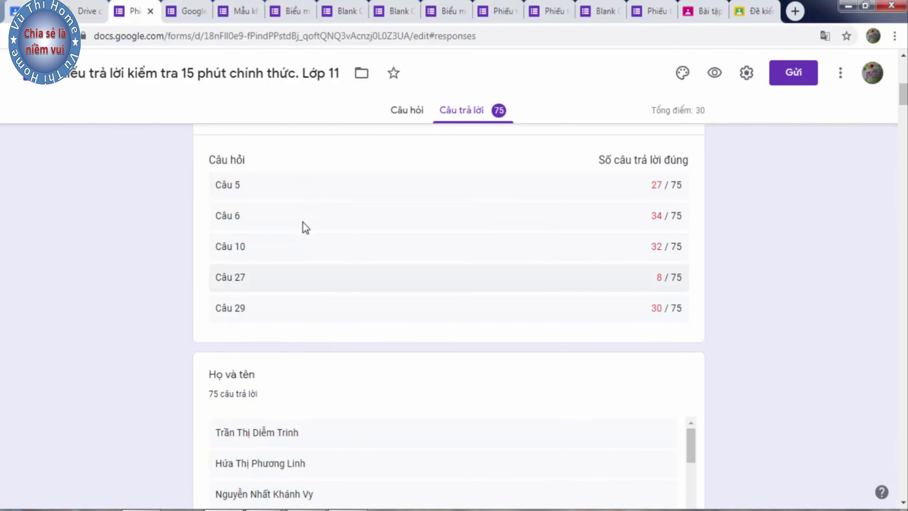
{"action": "scroll", "coordinate": [305, 228], "scroll_direction": "down", "scroll_amount": 4}
{"action": "scroll", "coordinate": [306, 227], "scroll_direction": "down", "scroll_amount": 20}
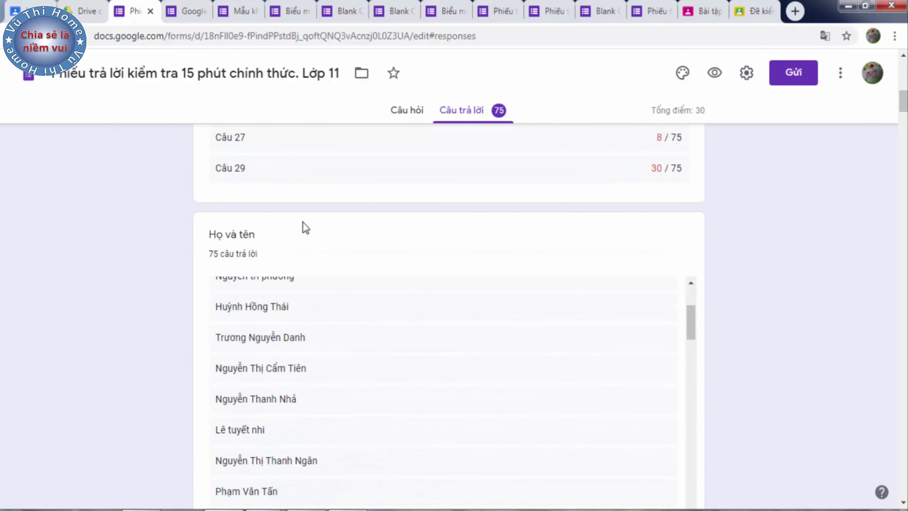
{"action": "scroll", "coordinate": [305, 227], "scroll_direction": "down", "scroll_amount": 15}
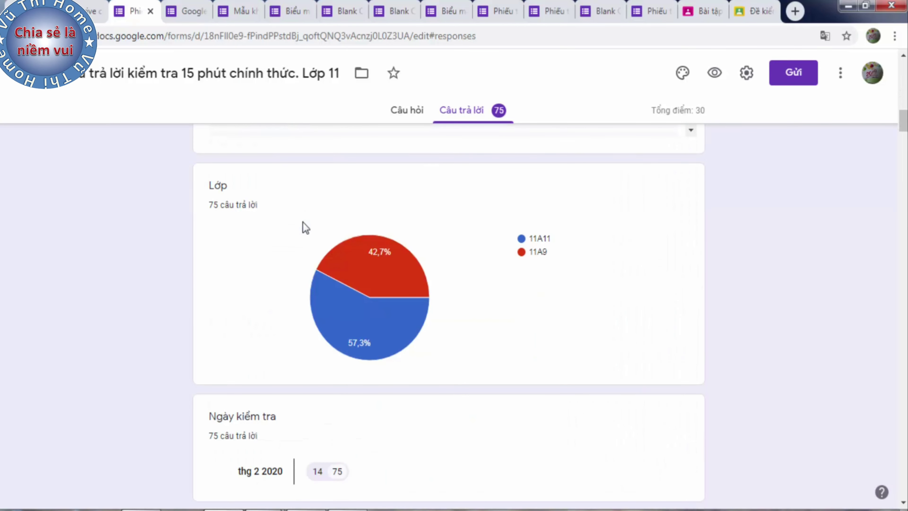
{"action": "scroll", "coordinate": [306, 228], "scroll_direction": "down", "scroll_amount": 6}
{"action": "scroll", "coordinate": [306, 228], "scroll_direction": "down", "scroll_amount": 4}
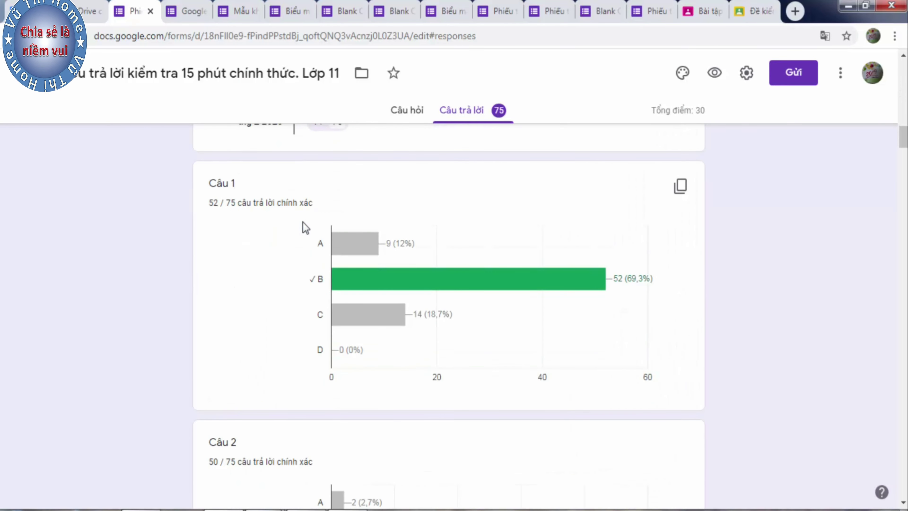
{"action": "scroll", "coordinate": [305, 228], "scroll_direction": "down", "scroll_amount": 4}
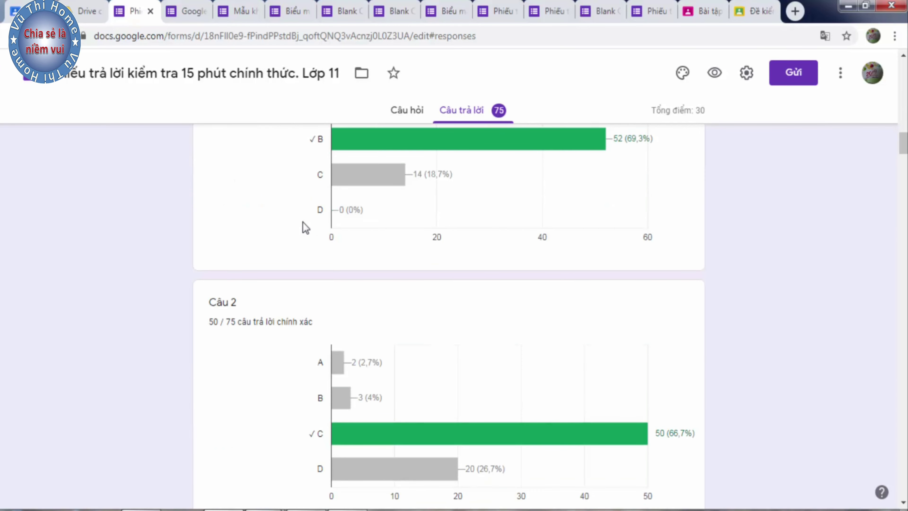
{"action": "scroll", "coordinate": [305, 228], "scroll_direction": "down", "scroll_amount": 6}
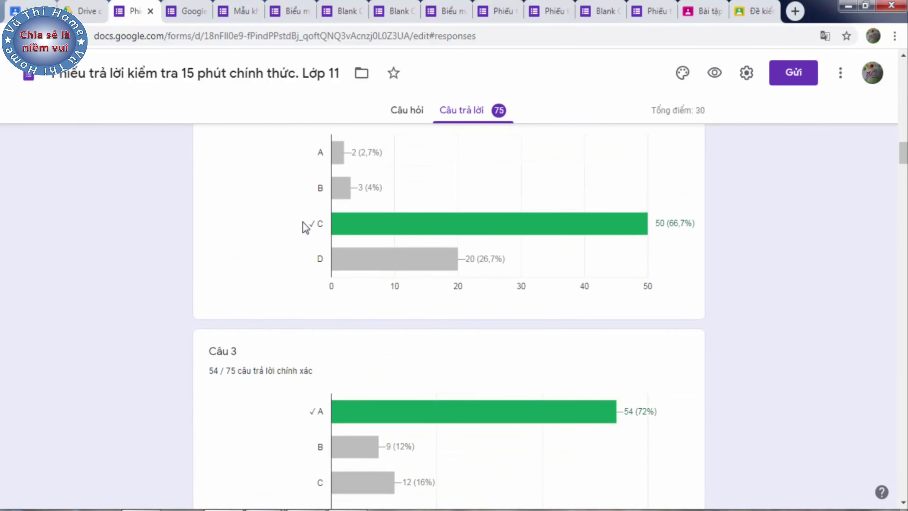
- Return to the start of the response summary and open the responses in the linked spreadsheet
{"action": "scroll", "coordinate": [306, 228], "scroll_direction": "up", "scroll_amount": 20}
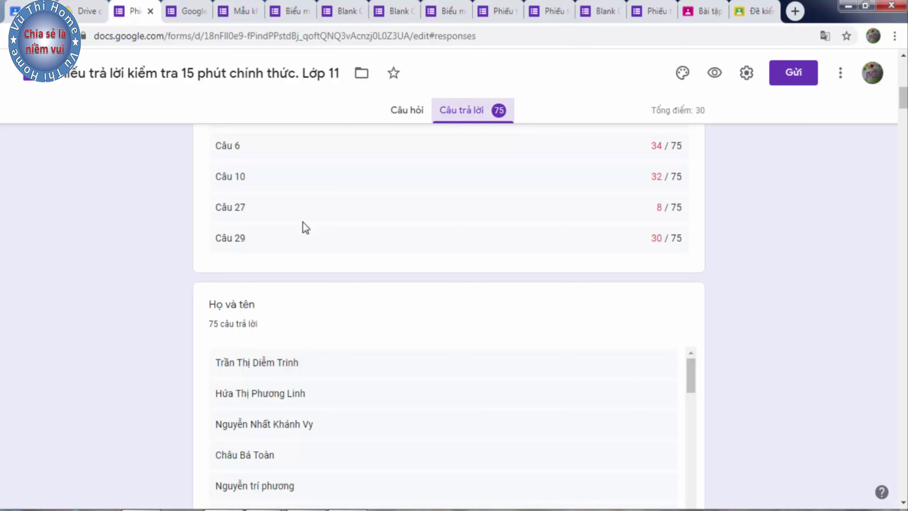
{"action": "scroll", "coordinate": [306, 227], "scroll_direction": "up", "scroll_amount": 10}
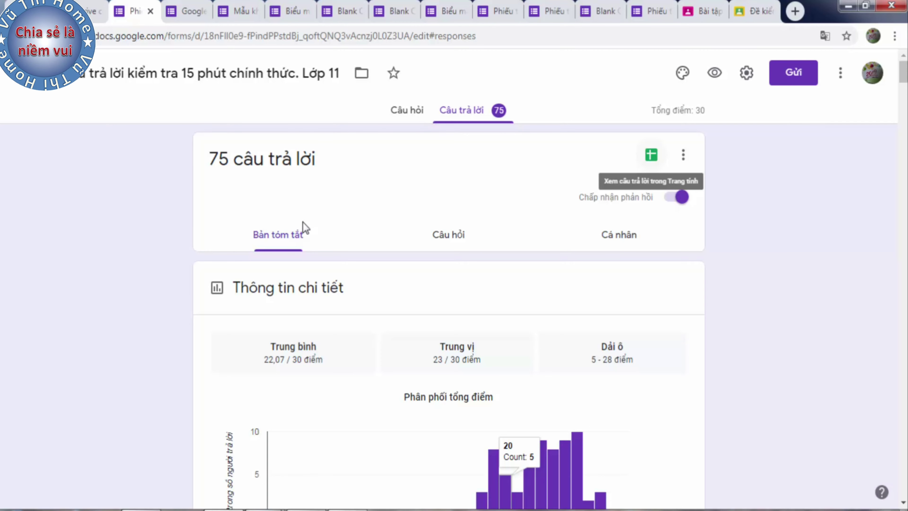
{"action": "key", "text": "Return"}
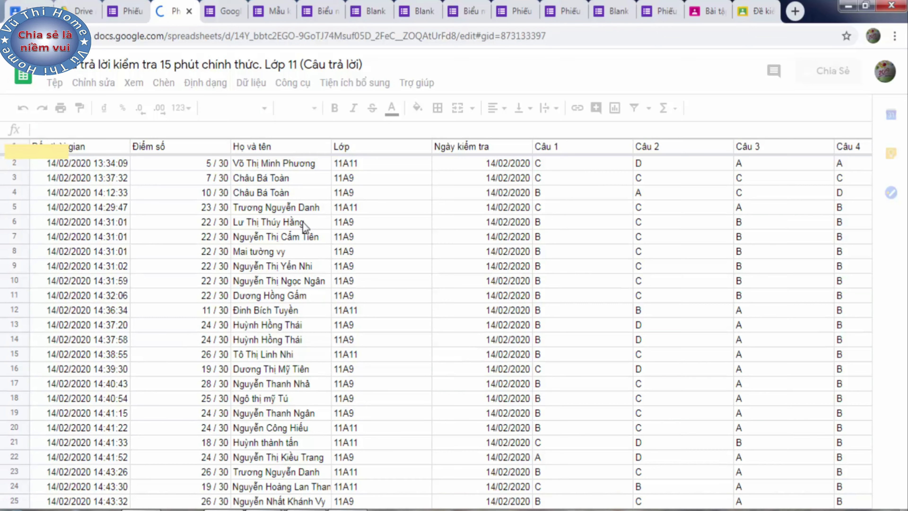
- Examine the response spreadsheet's timestamps, scores, names and classes, the answer columns through Câu 30, and all student rows
{"action": "scroll", "coordinate": [302, 221], "scroll_direction": "down", "scroll_amount": 12}
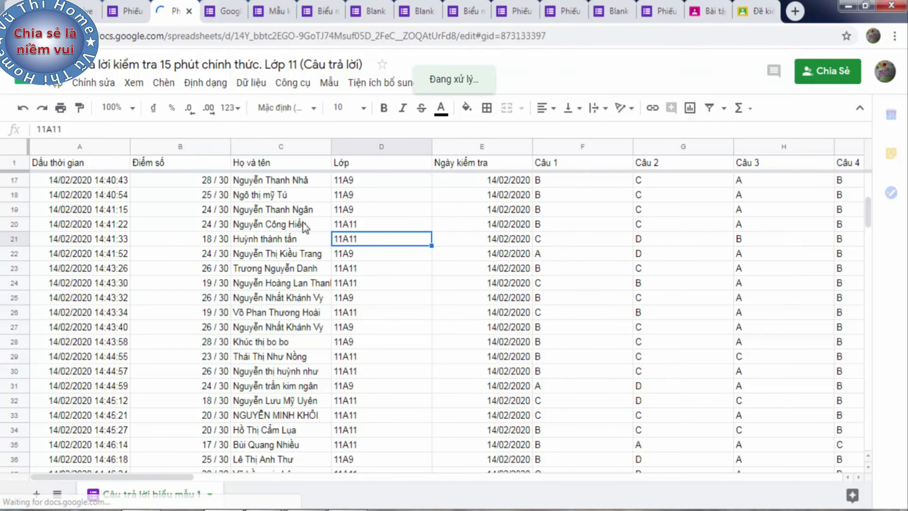
{"action": "scroll", "coordinate": [303, 222], "scroll_direction": "right", "scroll_amount": 1}
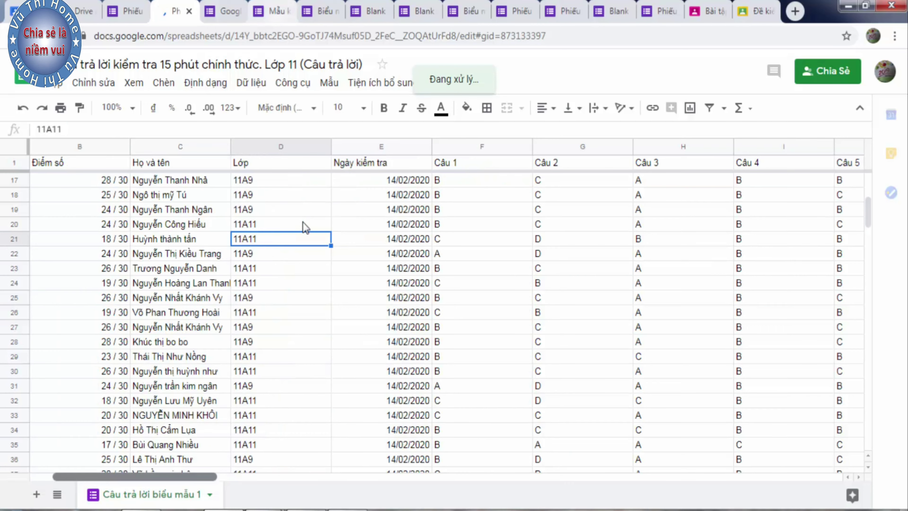
{"action": "scroll", "coordinate": [305, 227], "scroll_direction": "right", "scroll_amount": 10}
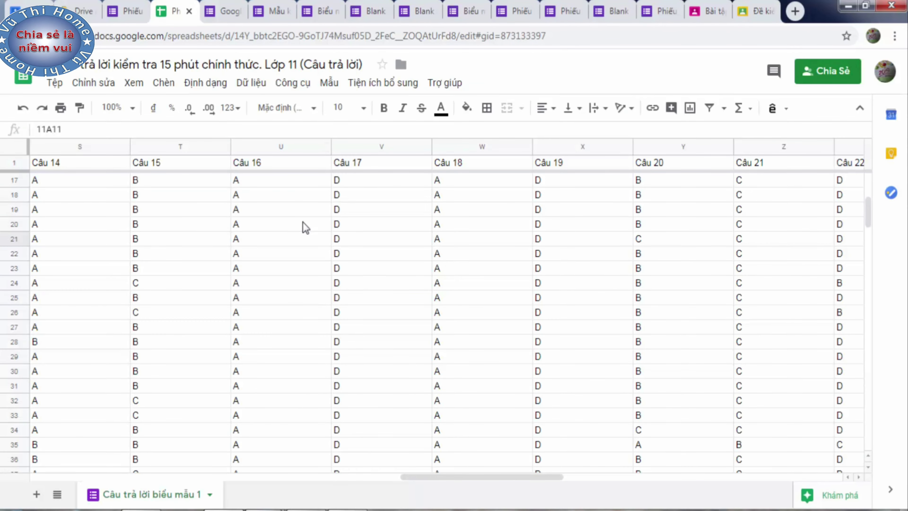
{"action": "scroll", "coordinate": [306, 227], "scroll_direction": "right", "scroll_amount": 9}
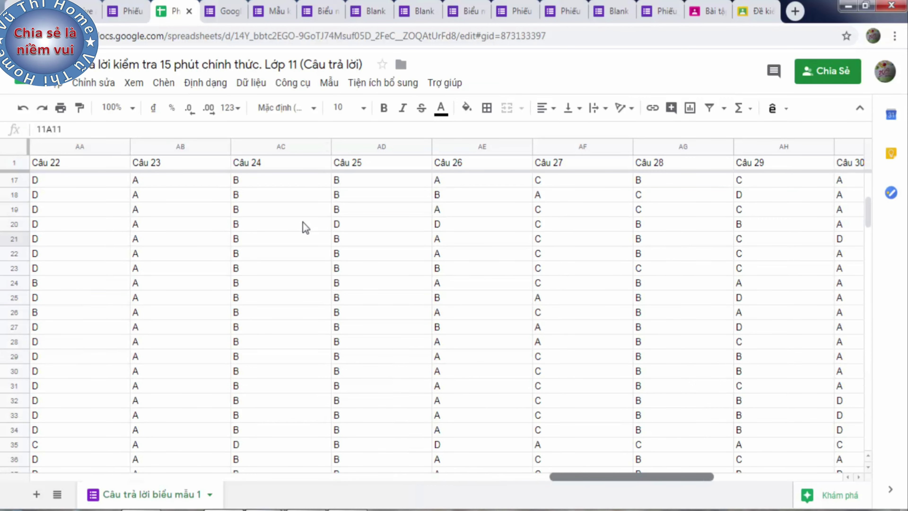
{"action": "scroll", "coordinate": [306, 227], "scroll_direction": "left", "scroll_amount": 15}
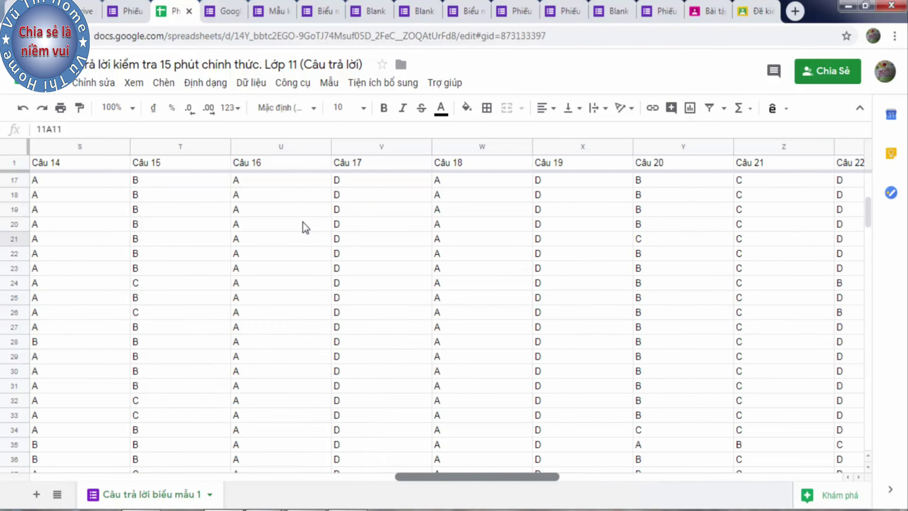
{"action": "scroll", "coordinate": [305, 227], "scroll_direction": "left", "scroll_amount": 7}
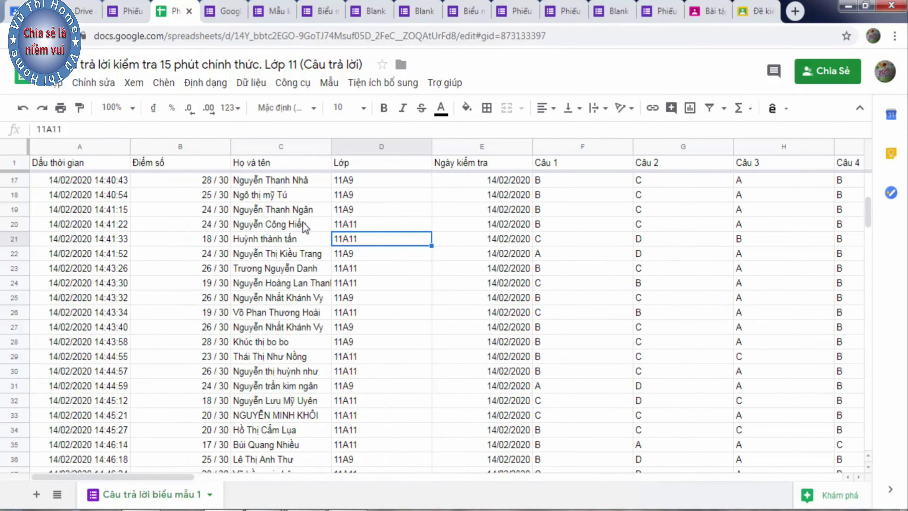
{"action": "scroll", "coordinate": [302, 222], "scroll_direction": "up", "scroll_amount": 5}
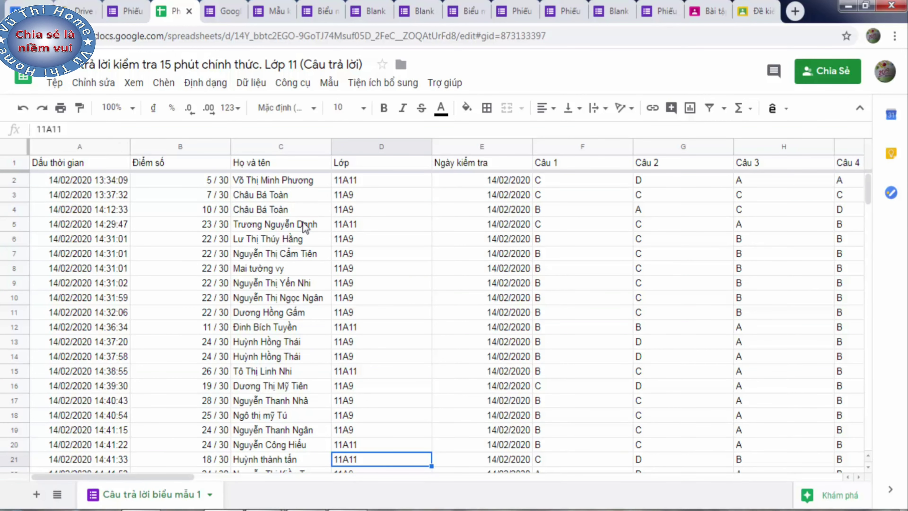
{"action": "scroll", "coordinate": [304, 227], "scroll_direction": "down", "scroll_amount": 12}
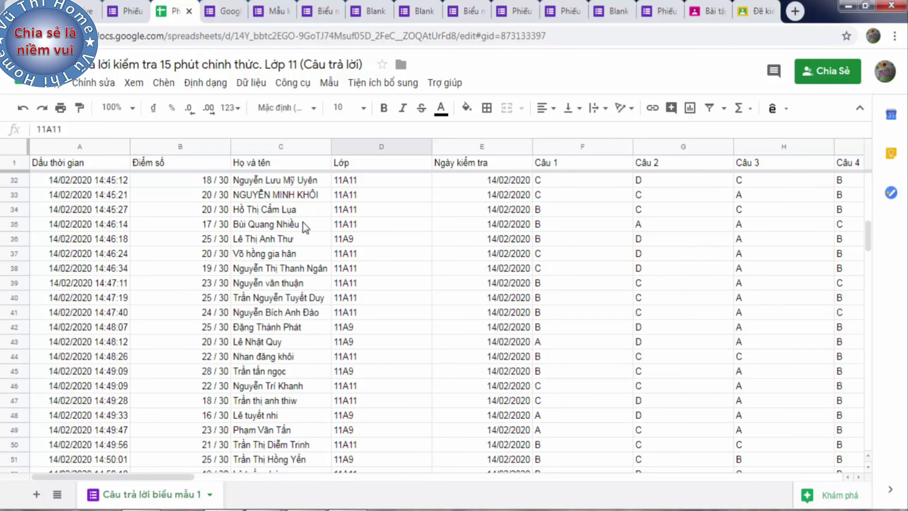
{"action": "scroll", "coordinate": [301, 221], "scroll_direction": "down", "scroll_amount": 8}
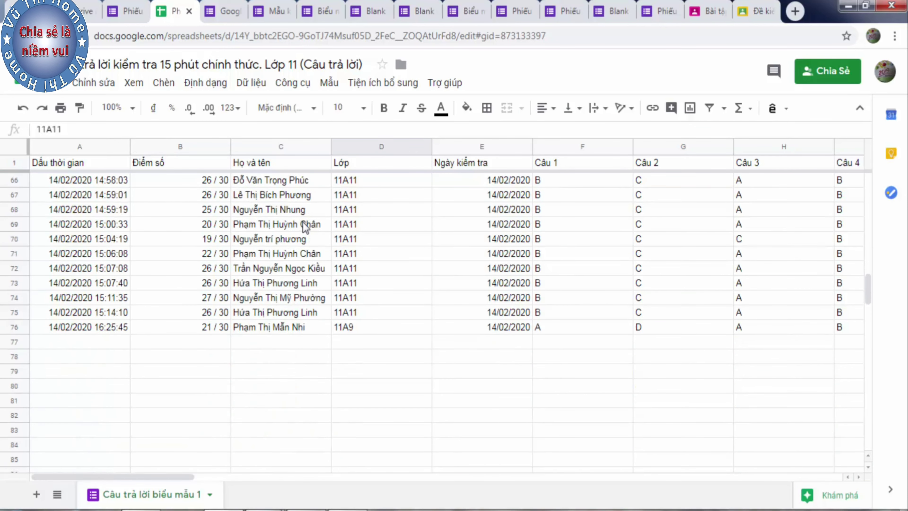
{"action": "scroll", "coordinate": [302, 222], "scroll_direction": "up", "scroll_amount": 9}
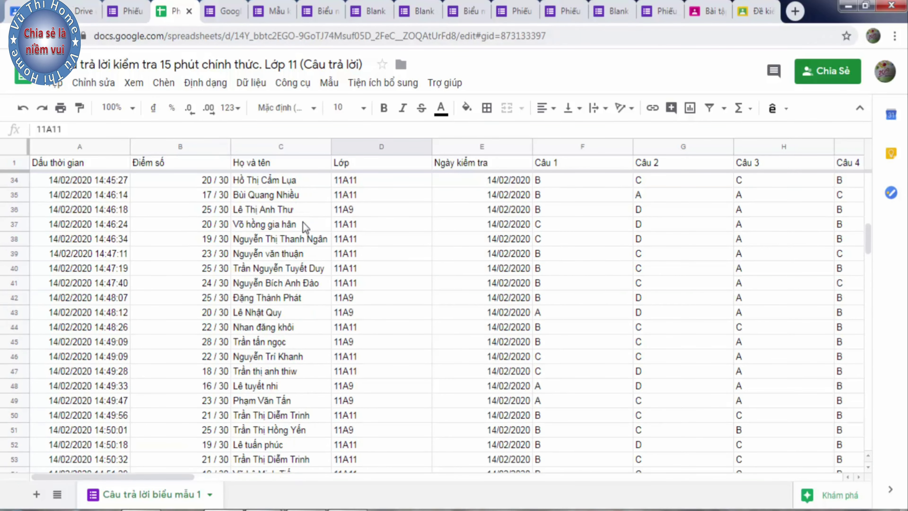
- Close the leftover form, assignment and Classroom test pages, keeping the Lớp 11 response spreadsheet open
{"action": "key", "text": "ctrl+Tab"}
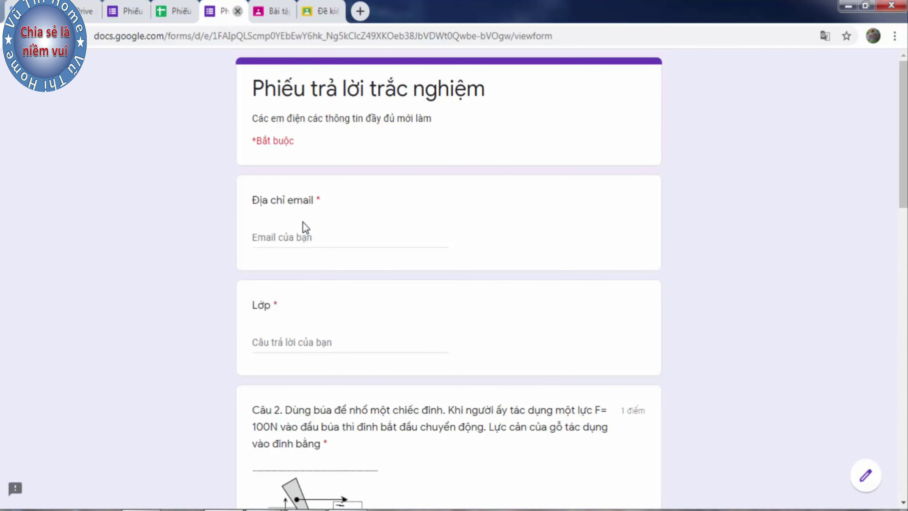
{"action": "key", "text": "ctrl+w"}
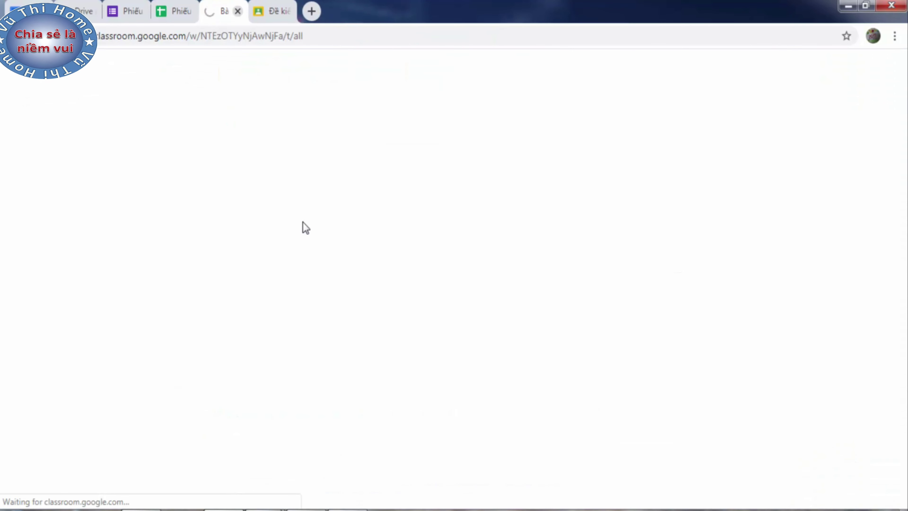
{"action": "key", "text": "ctrl+w"}
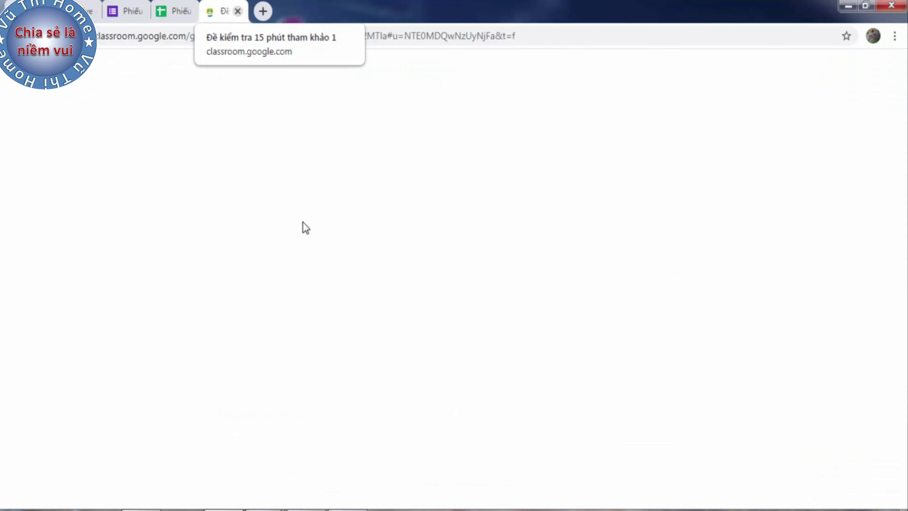
{"action": "key", "text": "ctrl+w"}
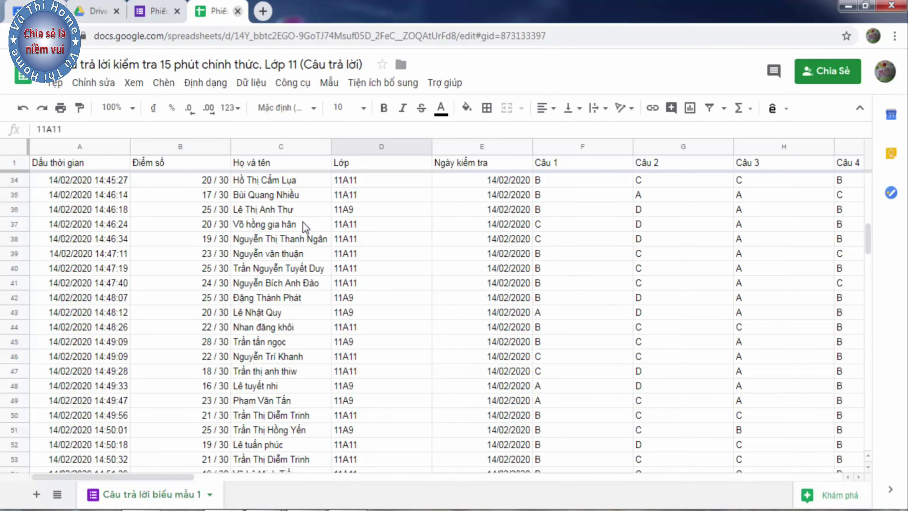
- Review the student rows of the response spreadsheet again and compare the answers from Câu 1 to Câu 30
{"action": "scroll", "coordinate": [303, 222], "scroll_direction": "down", "scroll_amount": 10}
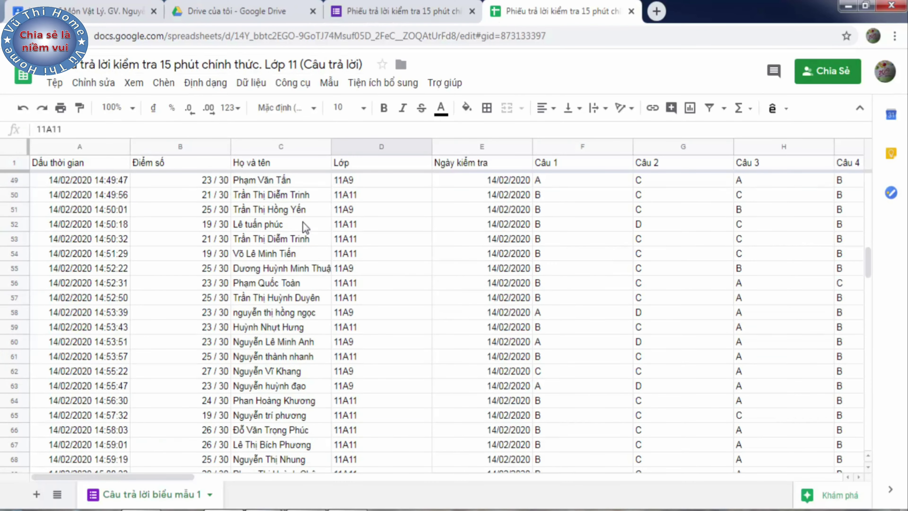
{"action": "scroll", "coordinate": [305, 227], "scroll_direction": "up", "scroll_amount": 3}
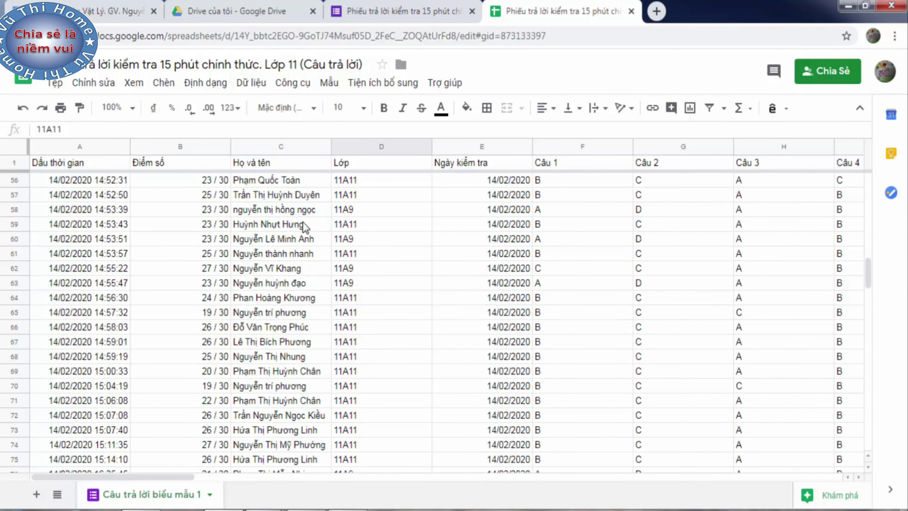
{"action": "scroll", "coordinate": [304, 227], "scroll_direction": "up", "scroll_amount": 3}
{"action": "scroll", "coordinate": [303, 222], "scroll_direction": "up", "scroll_amount": 15}
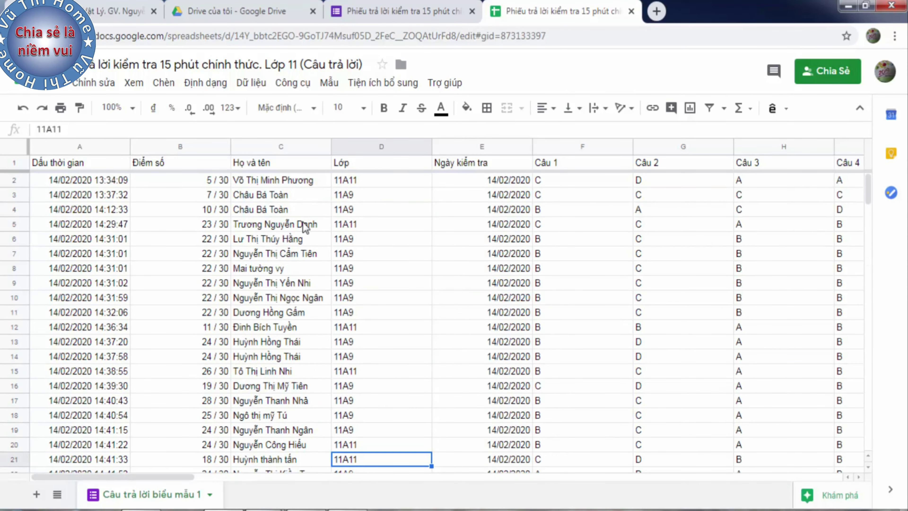
{"action": "scroll", "coordinate": [305, 226], "scroll_direction": "right", "scroll_amount": 10}
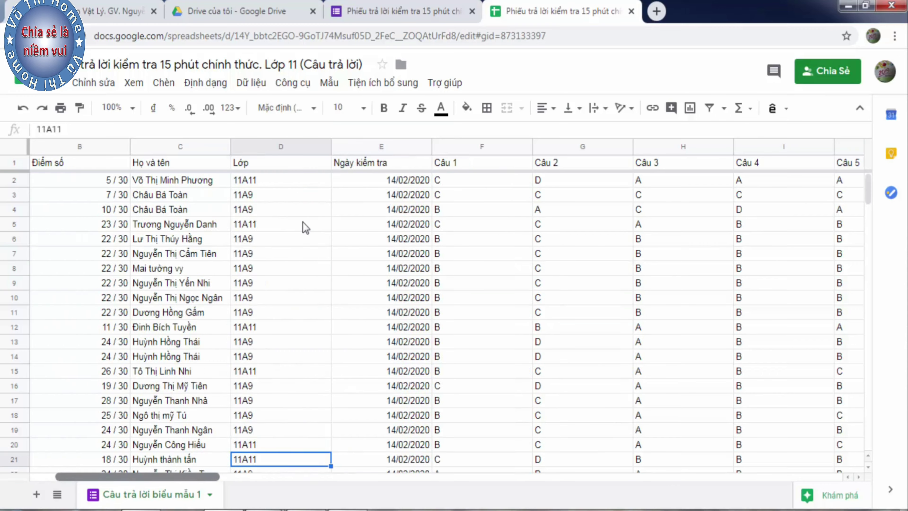
{"action": "scroll", "coordinate": [305, 228], "scroll_direction": "right", "scroll_amount": 12}
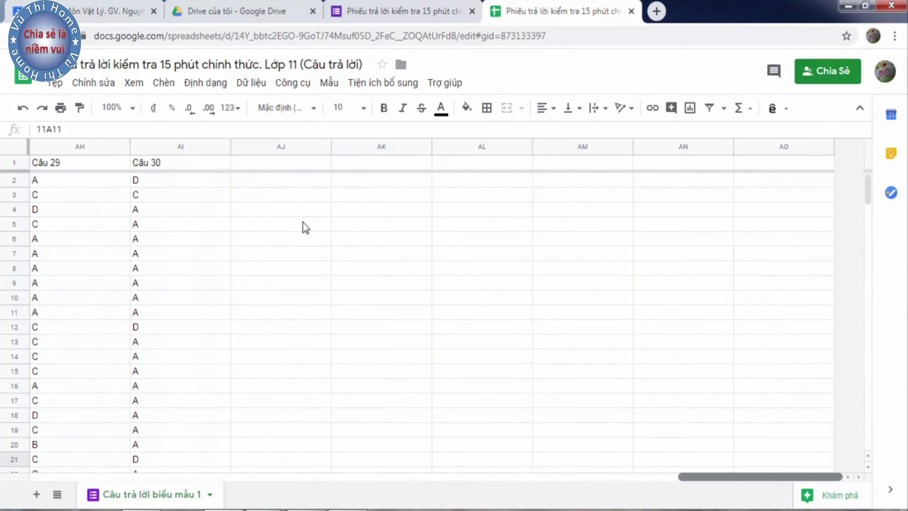
{"action": "scroll", "coordinate": [305, 227], "scroll_direction": "left", "scroll_amount": 20}
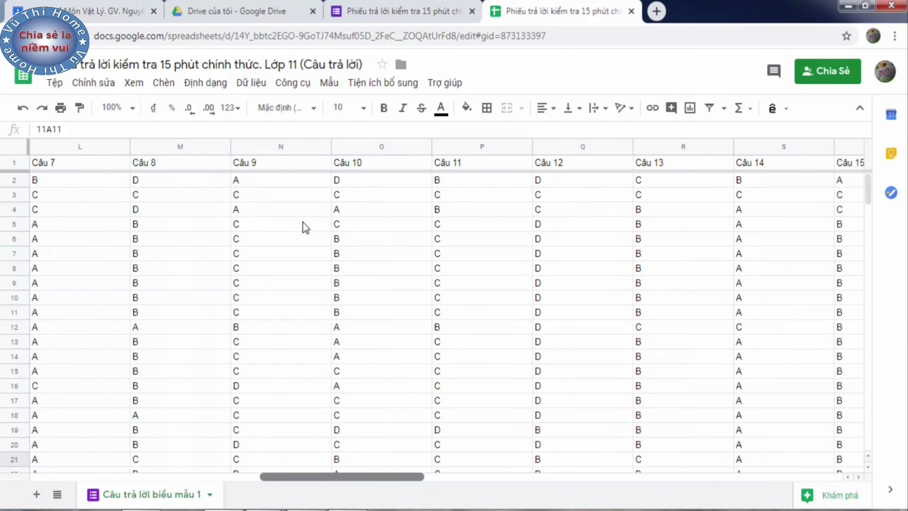
{"action": "scroll", "coordinate": [306, 227], "scroll_direction": "left", "scroll_amount": 5}
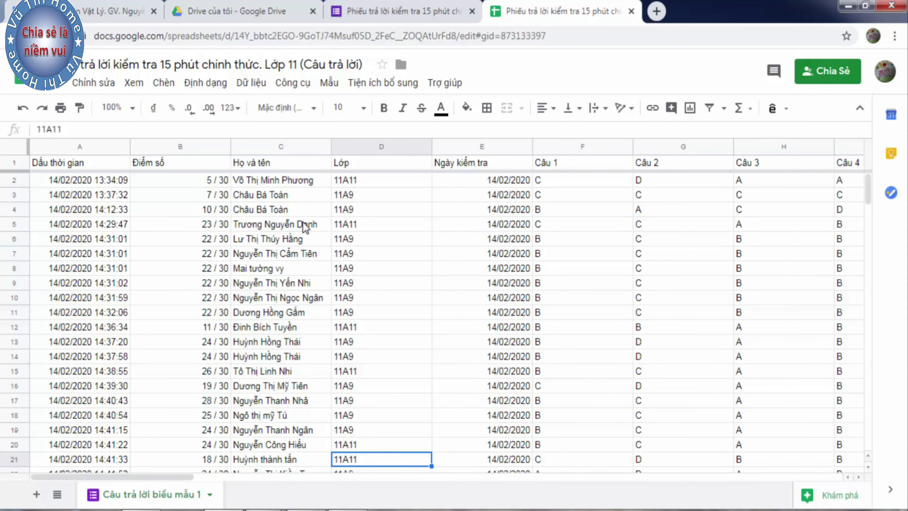
{"action": "scroll", "coordinate": [306, 227], "scroll_direction": "right", "scroll_amount": 12}
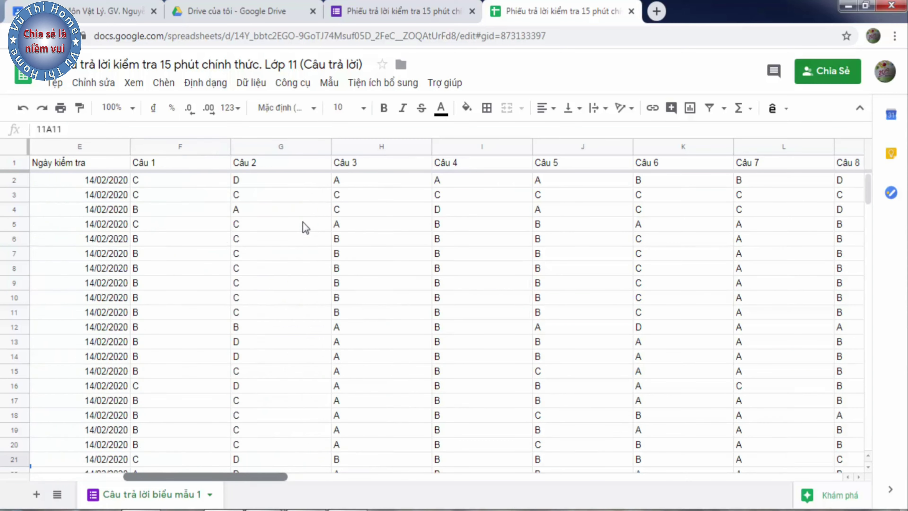
- Inspect the score cells in rows 22 to 25 and the class entry in row 23 of the response spreadsheet
{"action": "scroll", "coordinate": [306, 227], "scroll_direction": "left", "scroll_amount": 12}
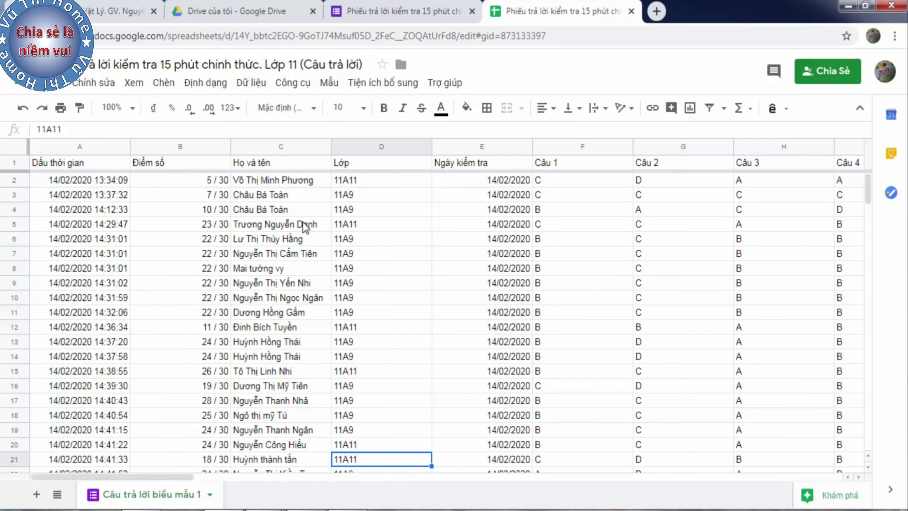
{"action": "key", "text": "Left"}
{"action": "key", "text": "Left"}
{"action": "key", "text": "Down"}
{"action": "key", "text": "shift+Down"}
{"action": "key", "text": "shift+Down"}
{"action": "key", "text": "shift+Down"}
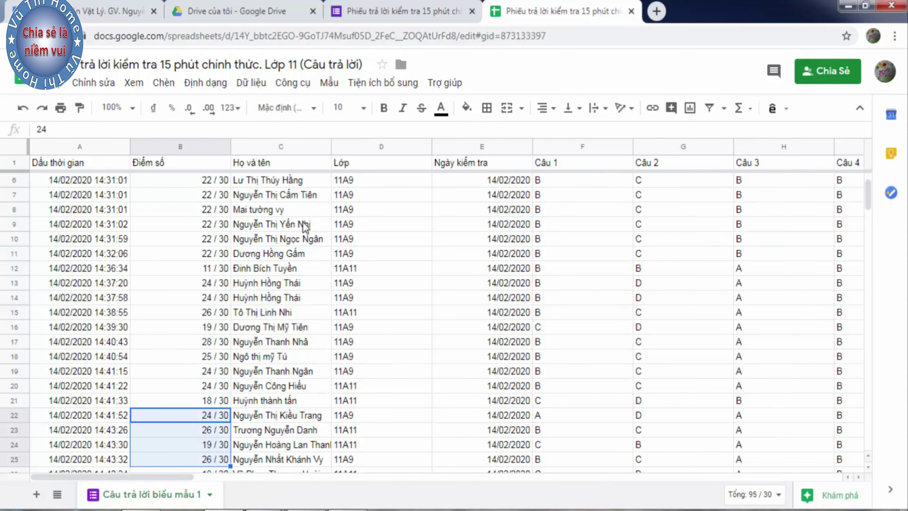
{"action": "key", "text": "Right"}
{"action": "key", "text": "Right"}
{"action": "key", "text": "Down"}
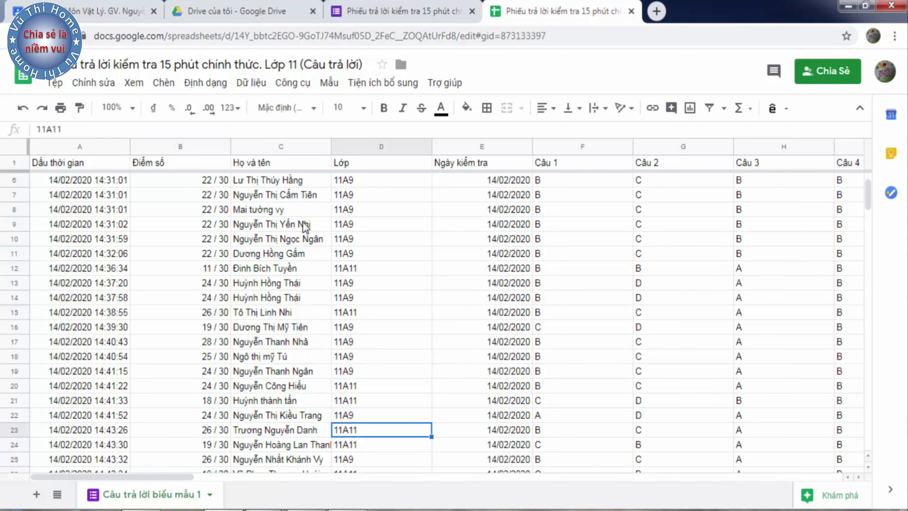
- Examine the students' answers across the question columns through Câu 27 and back toward the first questions
{"action": "scroll", "coordinate": [306, 227], "scroll_direction": "right", "scroll_amount": 7}
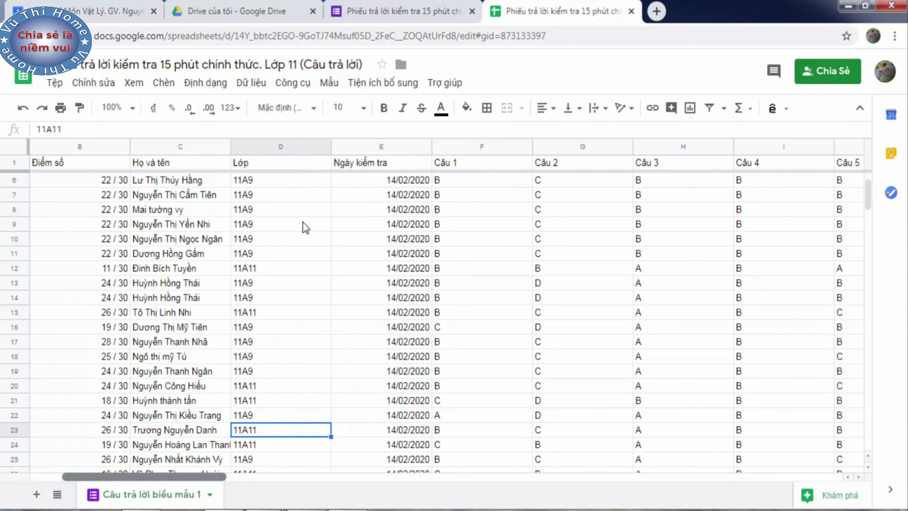
{"action": "scroll", "coordinate": [306, 227], "scroll_direction": "right", "scroll_amount": 18}
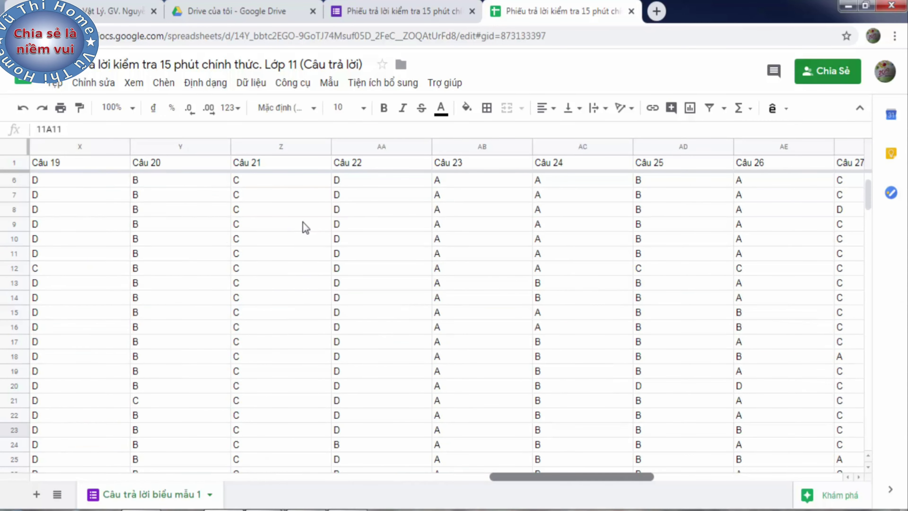
{"action": "scroll", "coordinate": [305, 228], "scroll_direction": "left", "scroll_amount": 6}
{"action": "scroll", "coordinate": [305, 227], "scroll_direction": "left", "scroll_amount": 19}
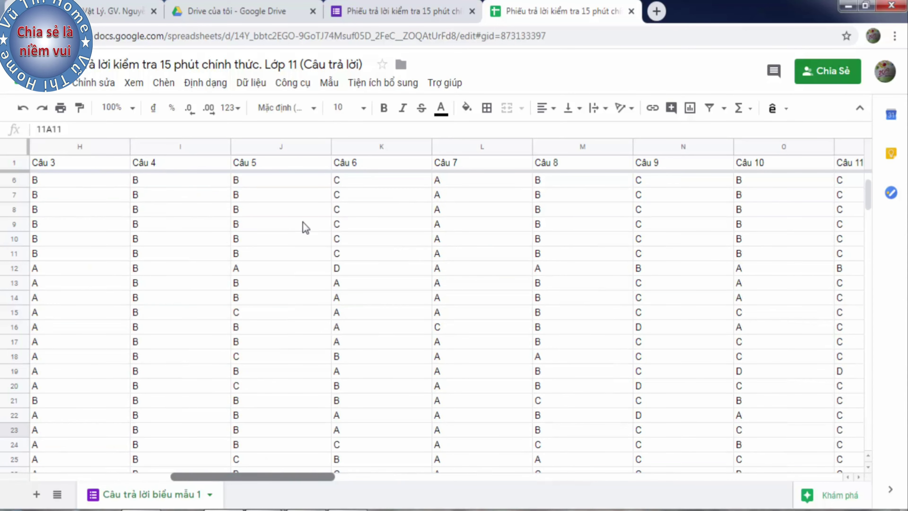